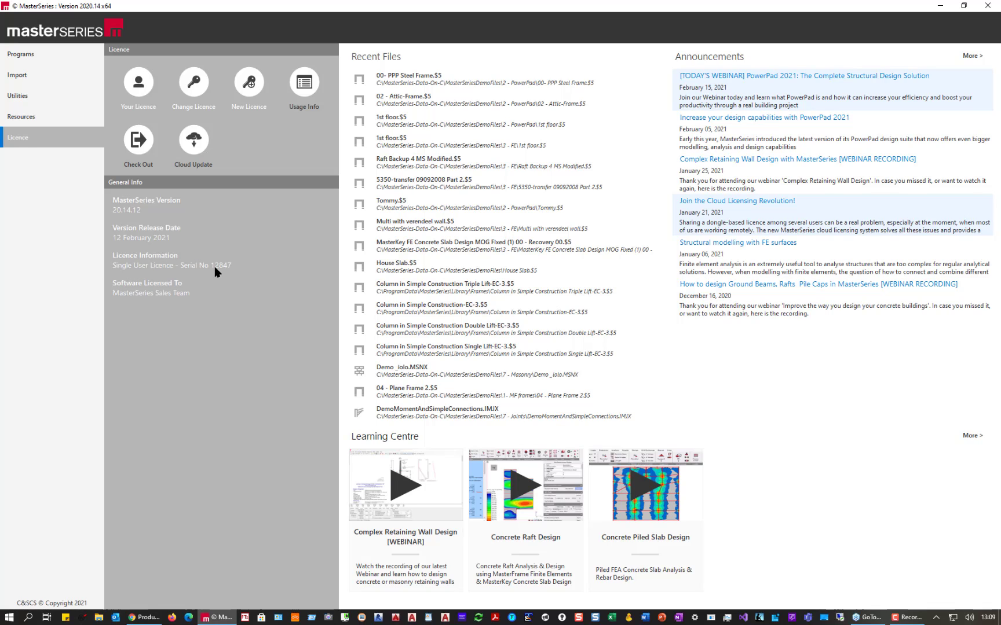
# Review the licensed programs and their limits in the licence details, and close the list.
pyautogui.click(143, 83)
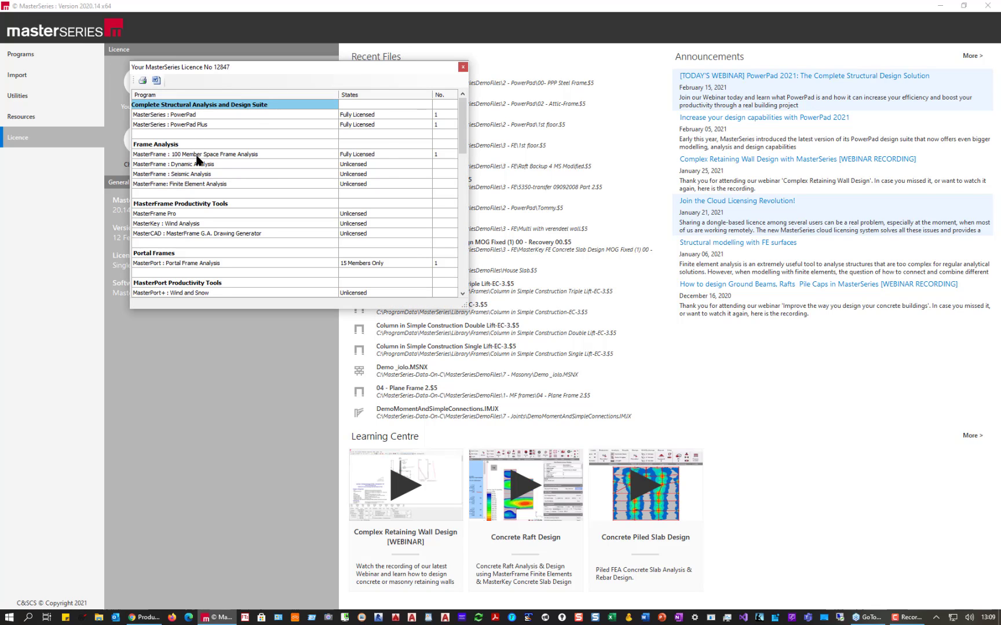
pyautogui.scroll(-6, 198, 158)
pyautogui.scroll(-8, 197, 158)
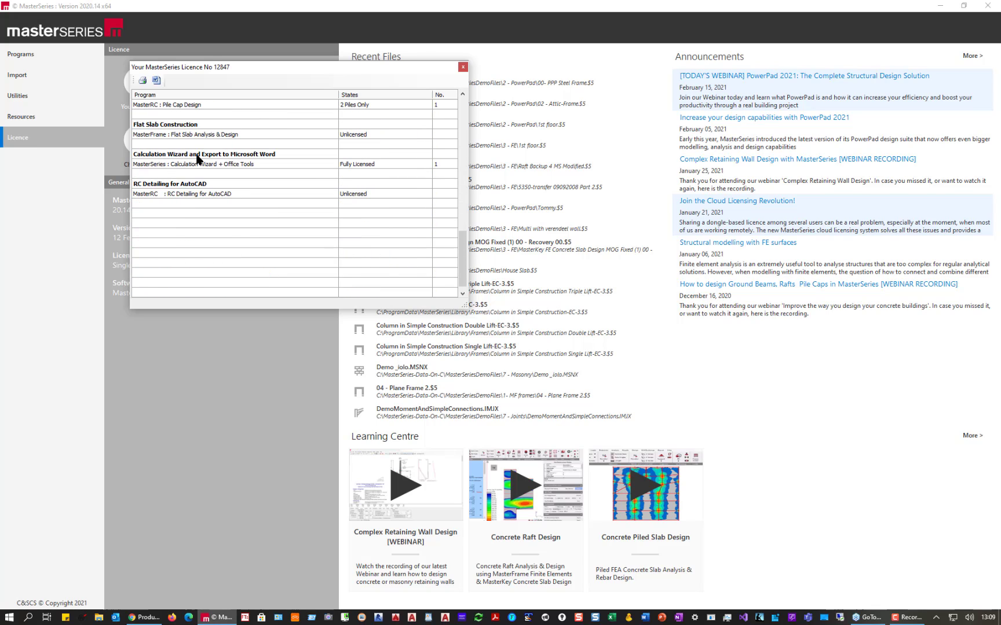
pyautogui.scroll(4, 197, 158)
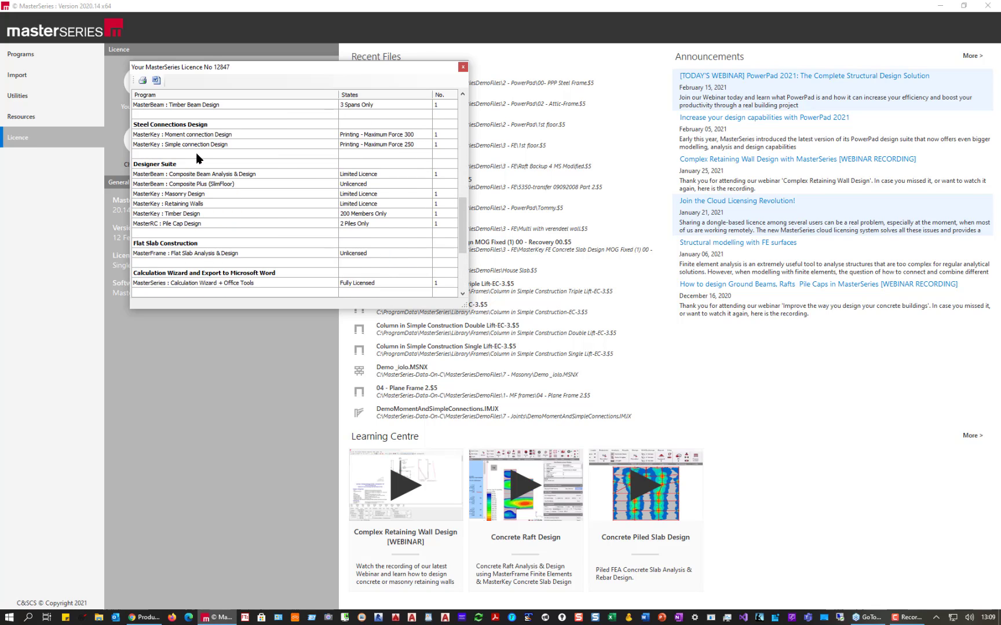
pyautogui.click(463, 67)
# Go to the available programs and launch MasterFrame to bring up its file selector.
pyautogui.click(39, 57)
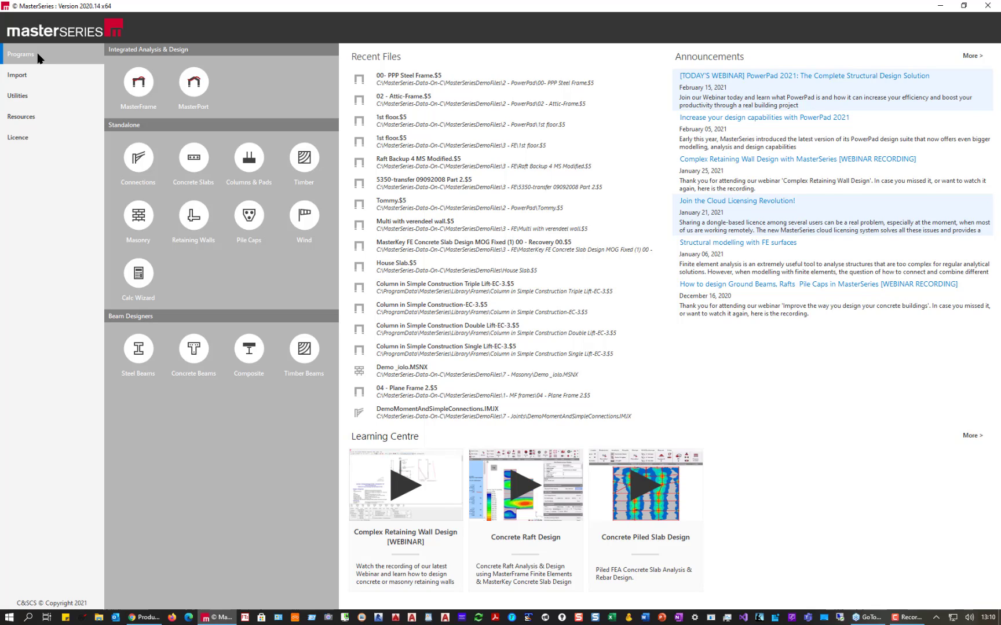
pyautogui.moveTo(139, 85)
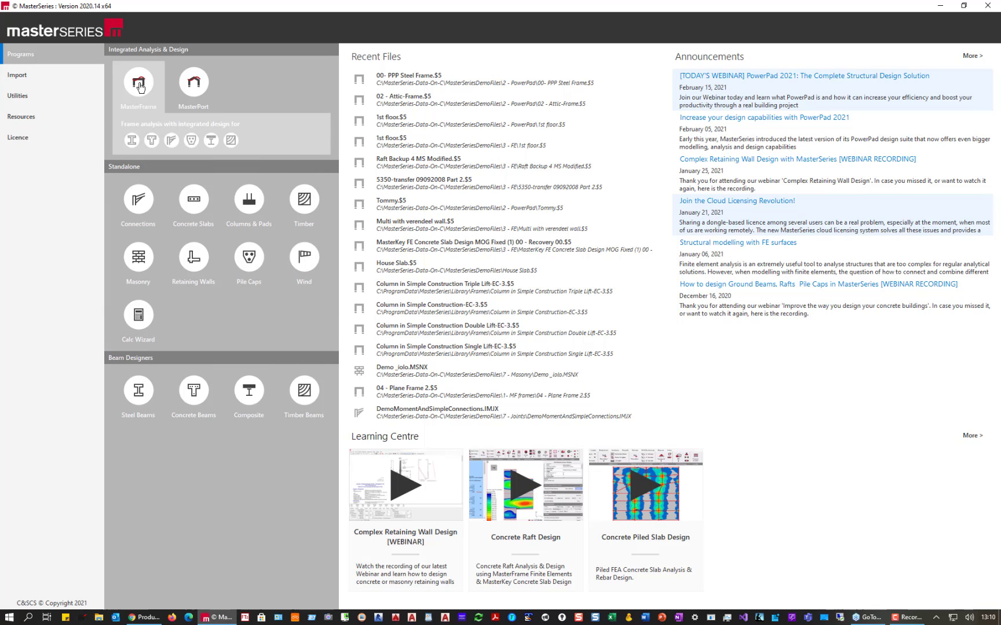
pyautogui.click(139, 85)
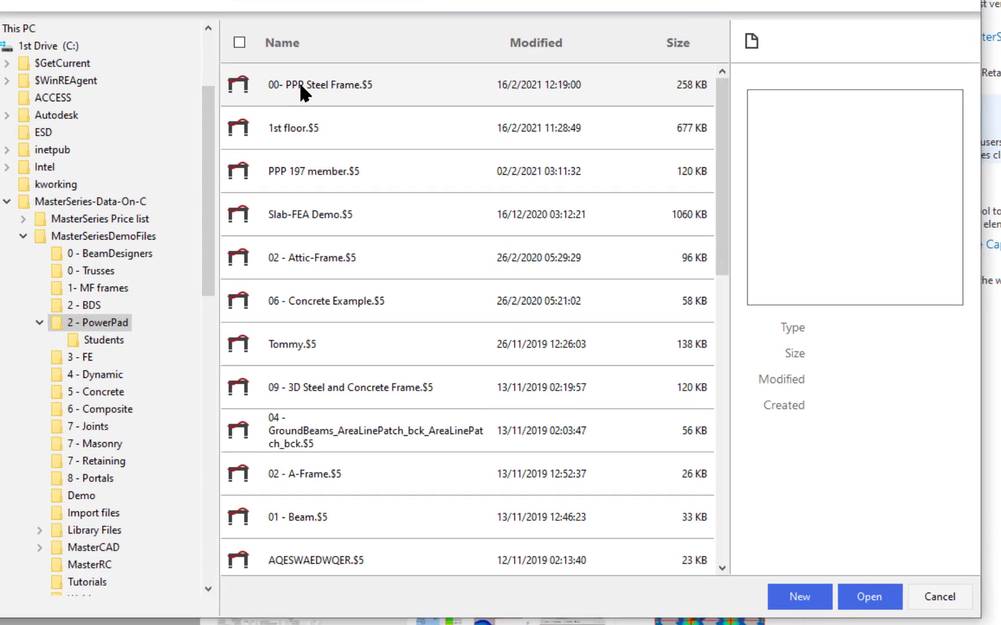
# Preview the sample models in the 2 - PowerPad folder one after another, from 00- PPP Steel Frame.$5 through House.$5.
pyautogui.click(383, 175)
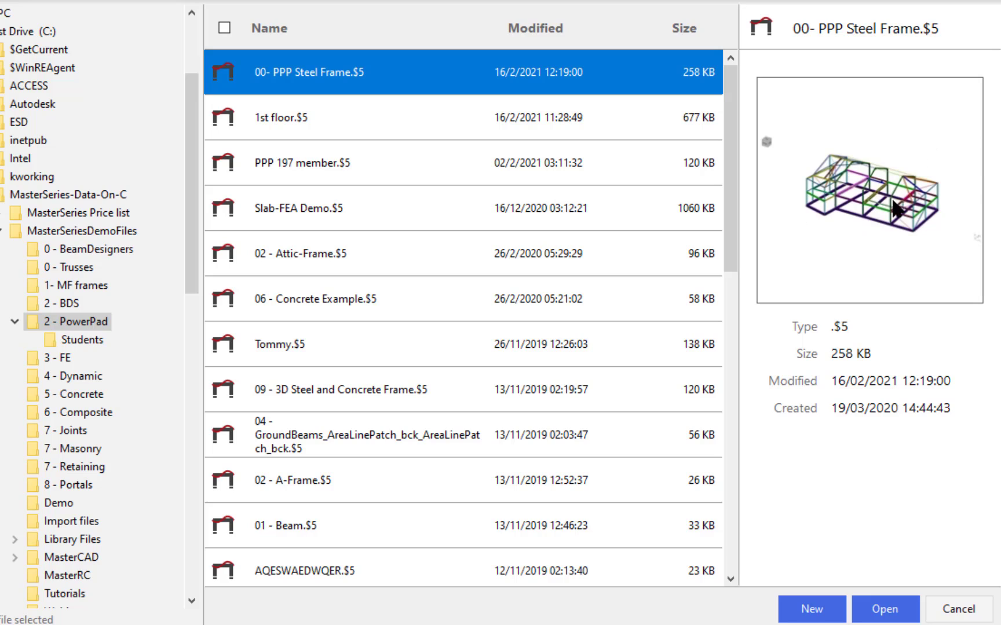
pyautogui.click(308, 119)
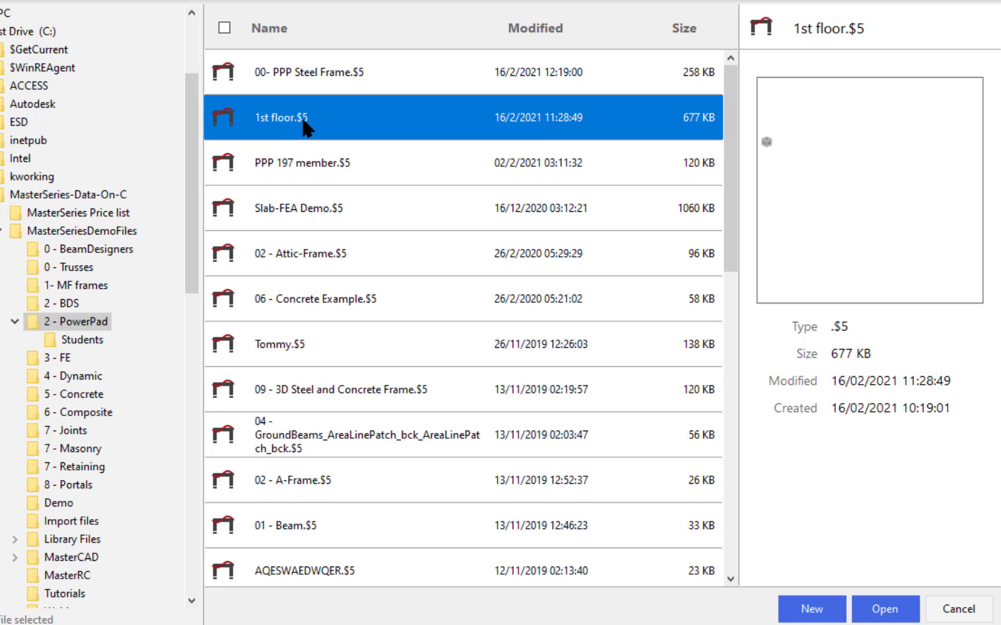
pyautogui.click(321, 161)
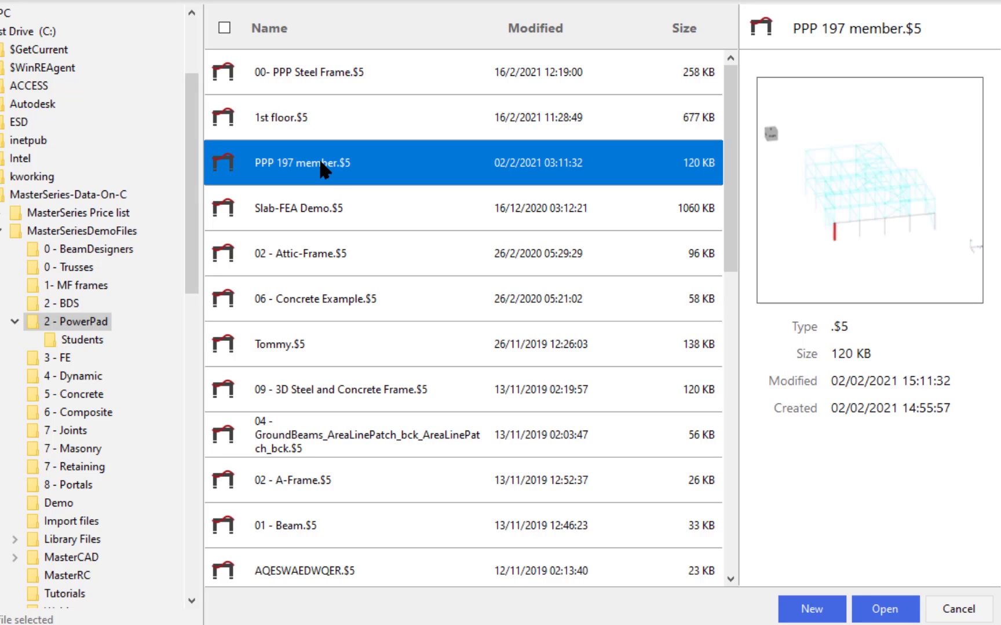
pyautogui.click(325, 210)
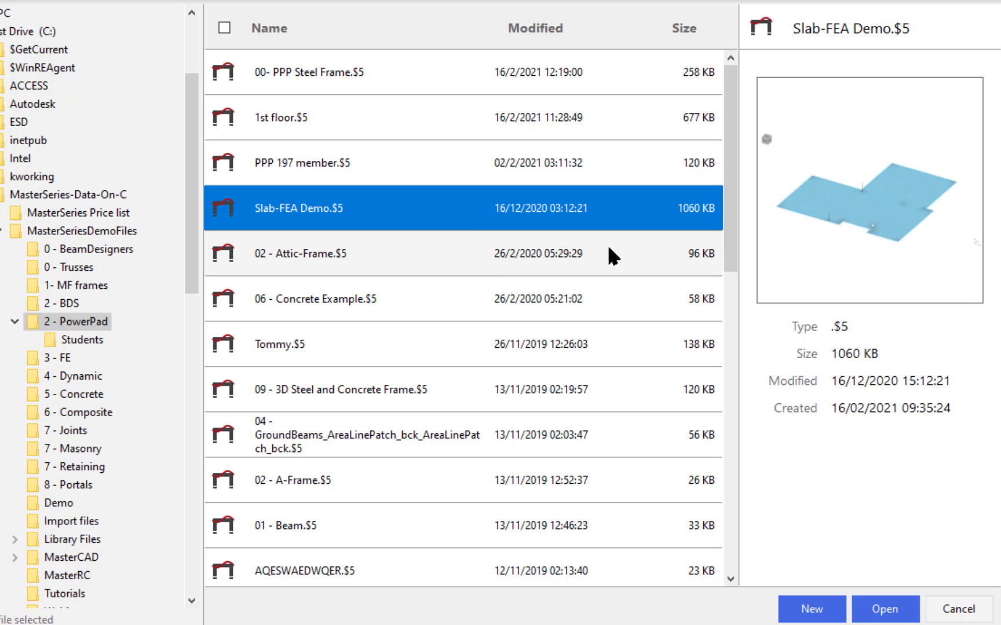
pyautogui.click(321, 252)
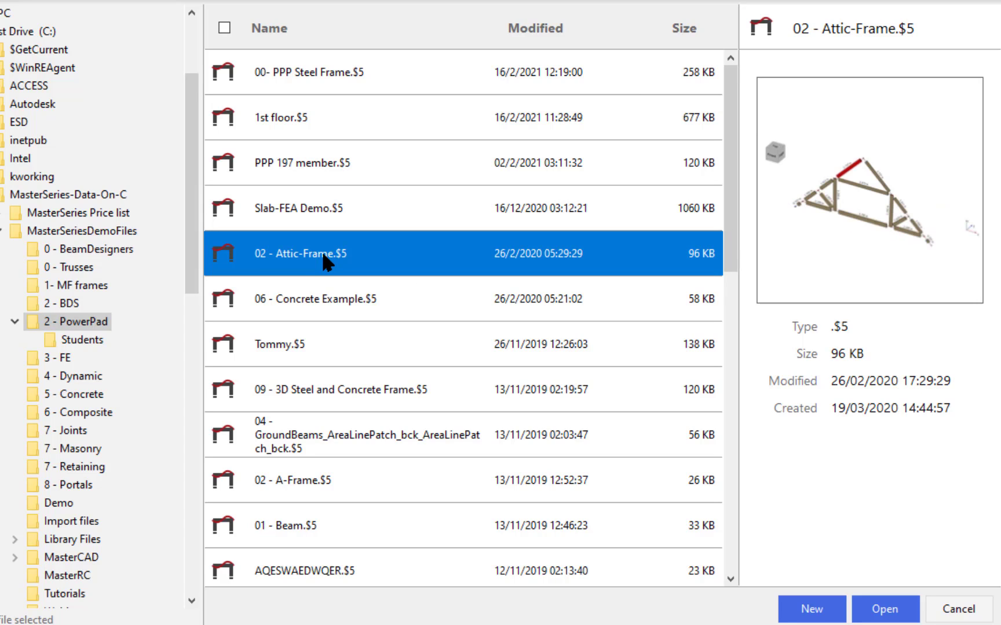
pyautogui.click(319, 310)
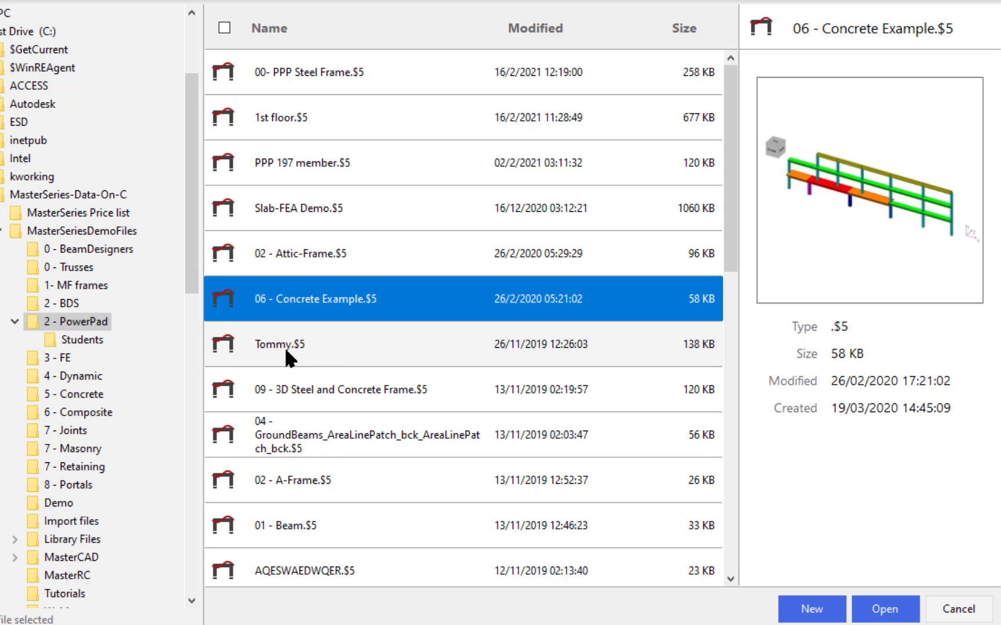
pyautogui.click(293, 388)
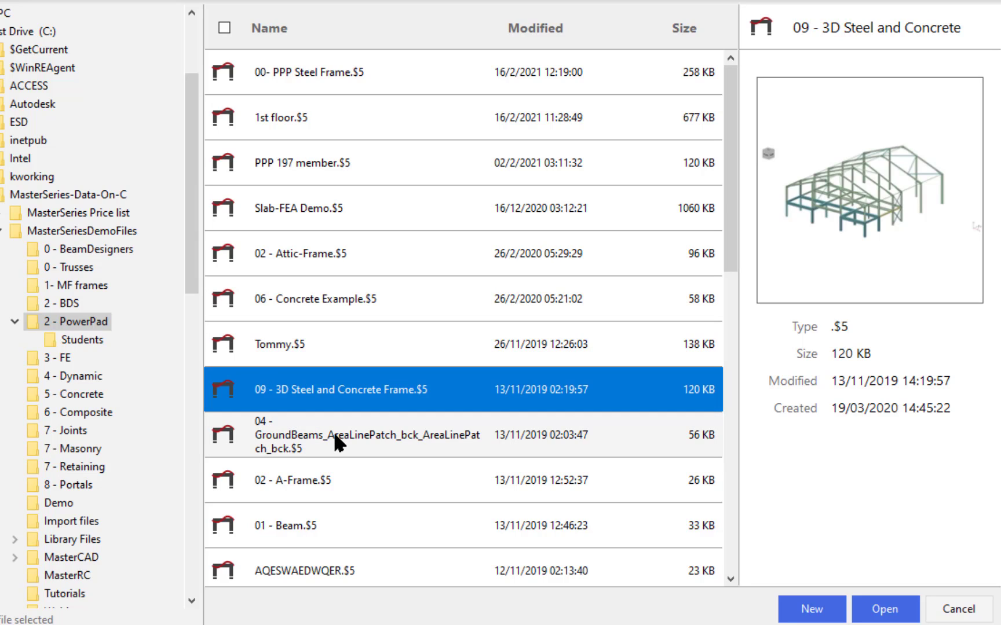
pyautogui.click(371, 446)
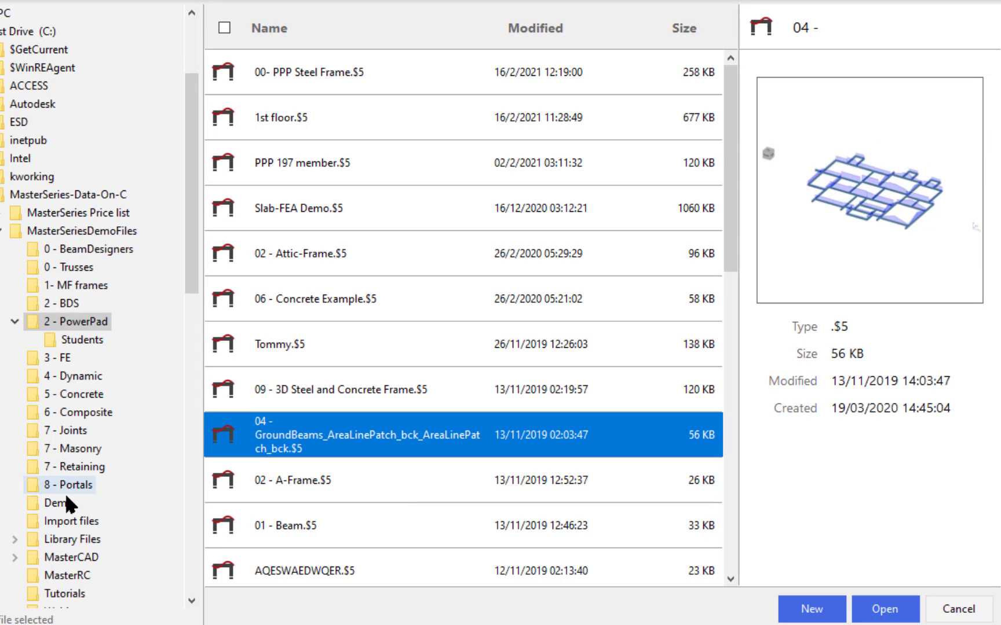
pyautogui.click(300, 483)
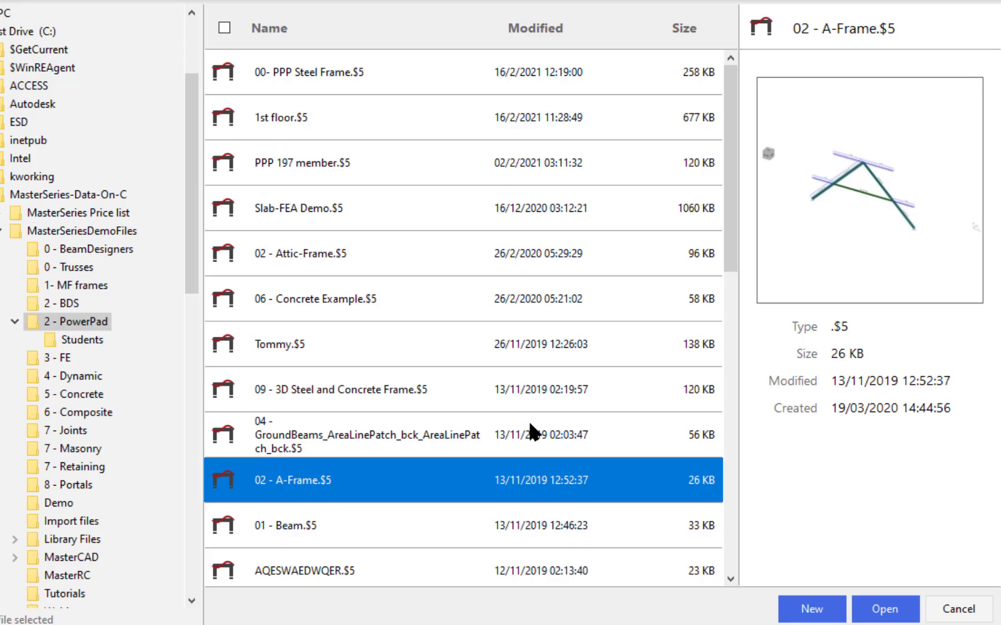
pyautogui.click(322, 520)
pyautogui.scroll(-3, 418, 341)
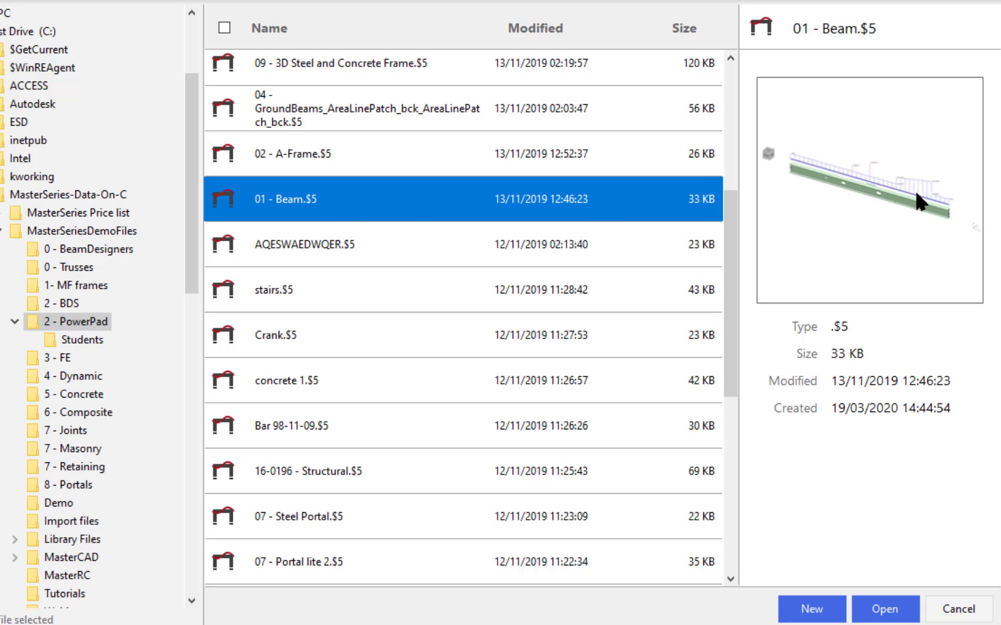
pyautogui.click(275, 242)
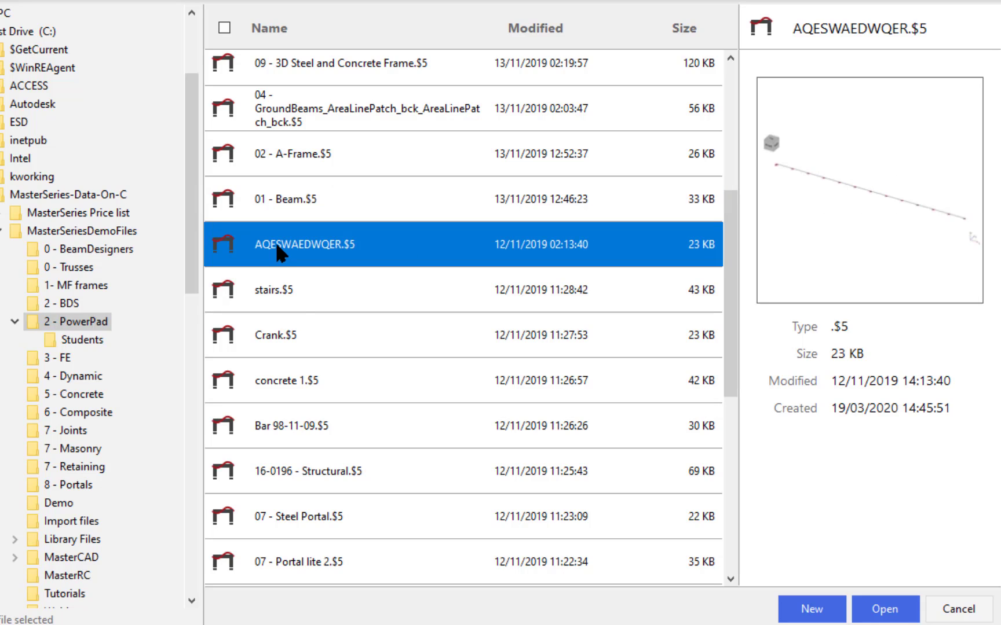
pyautogui.click(275, 285)
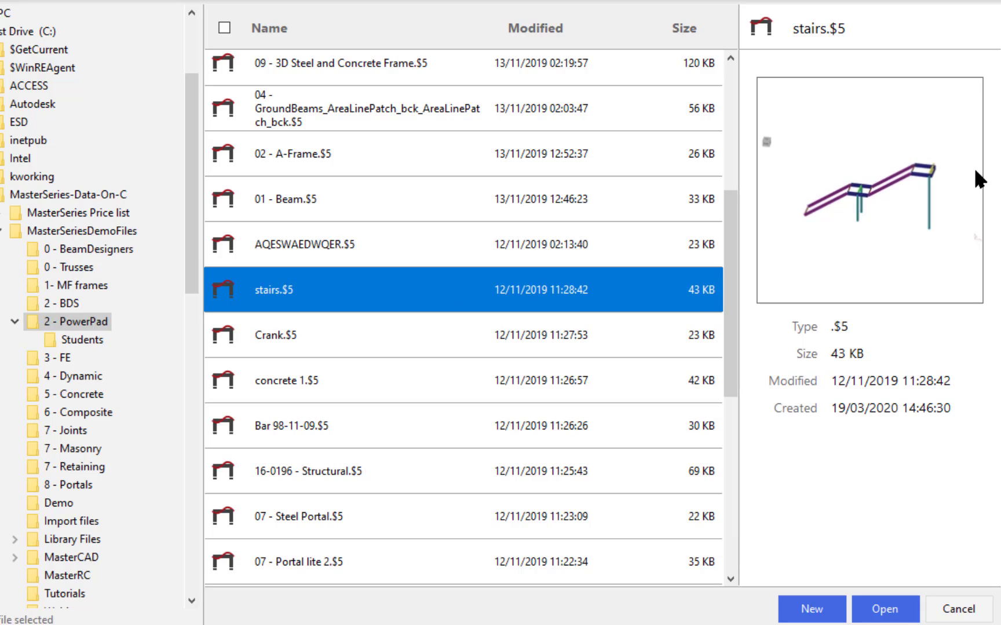
pyautogui.click(270, 328)
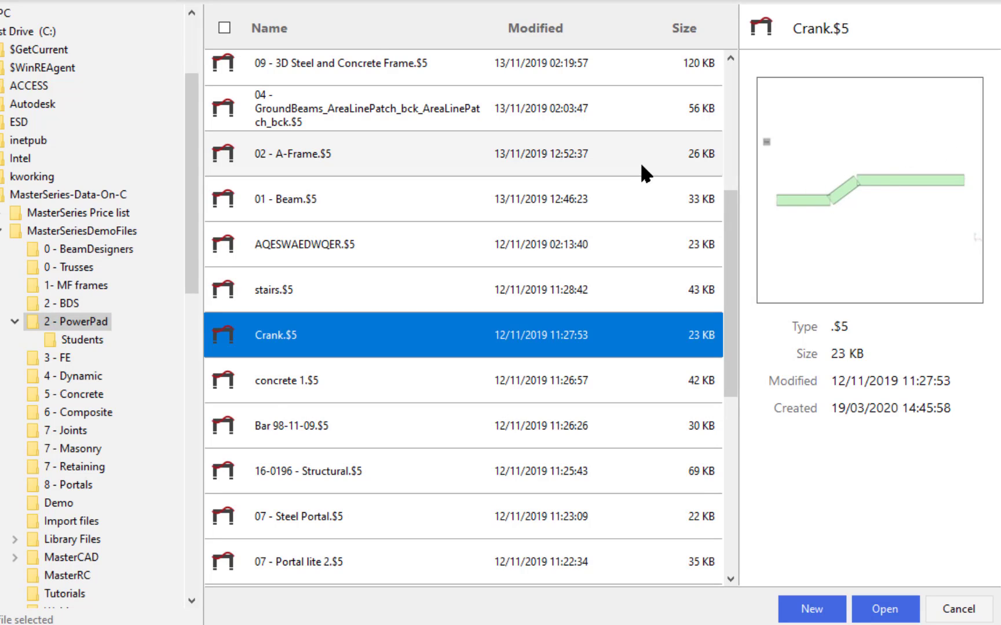
pyautogui.click(304, 377)
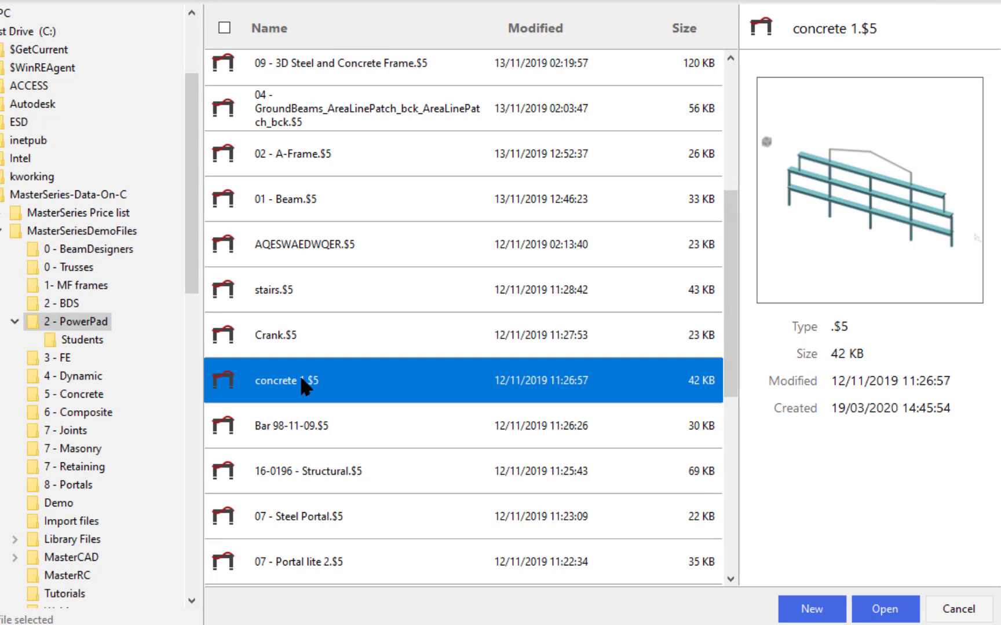
pyautogui.click(300, 429)
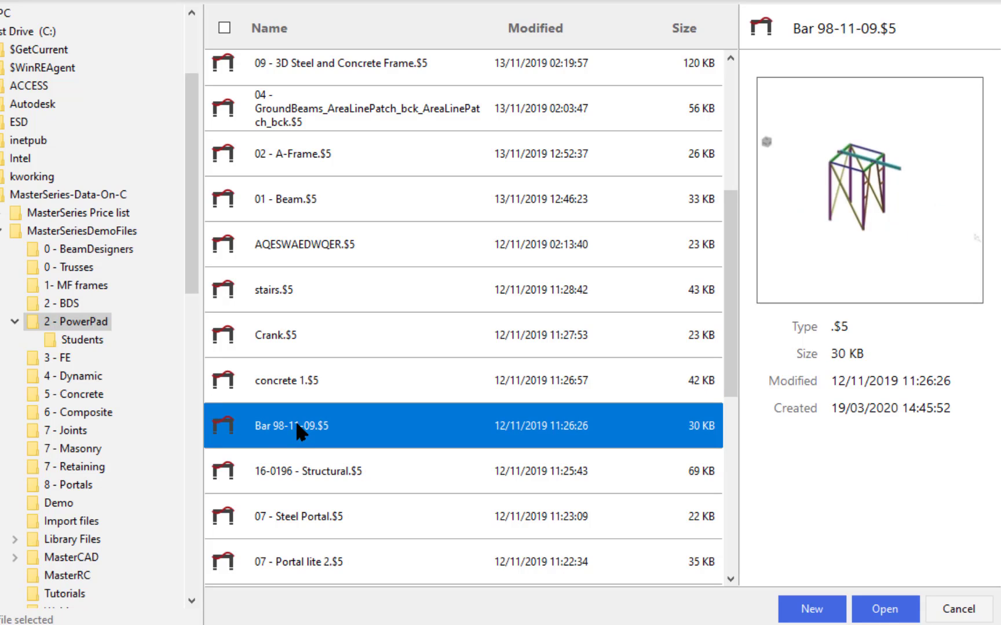
pyautogui.click(313, 475)
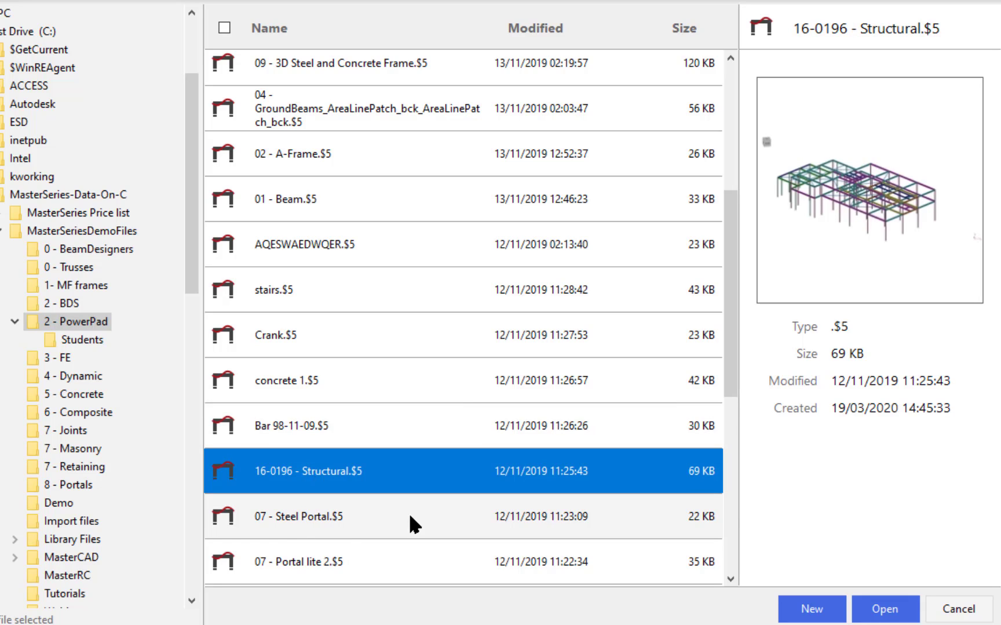
pyautogui.click(394, 560)
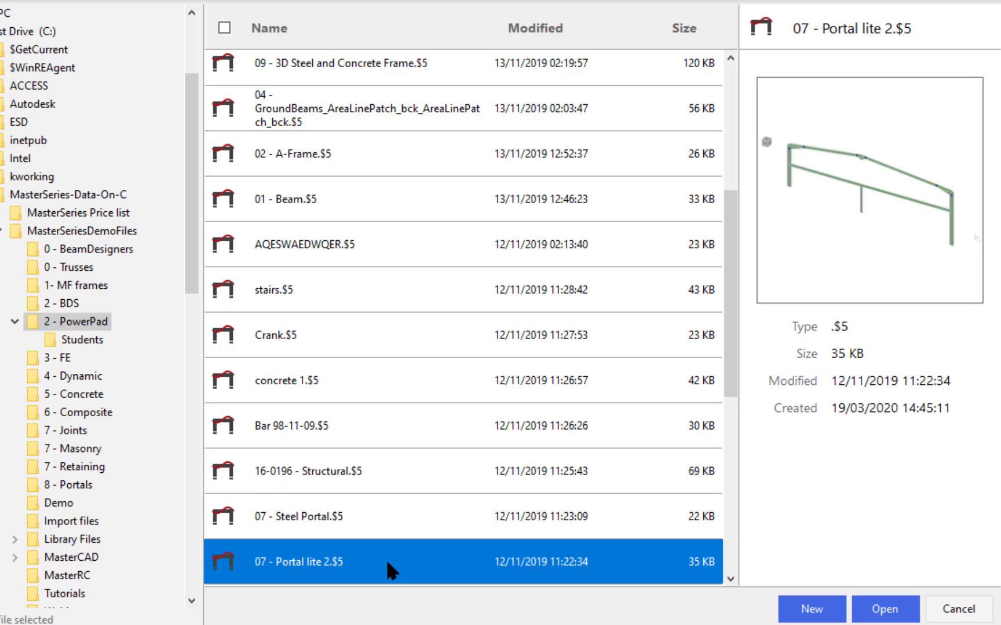
pyautogui.scroll(-3, 453, 322)
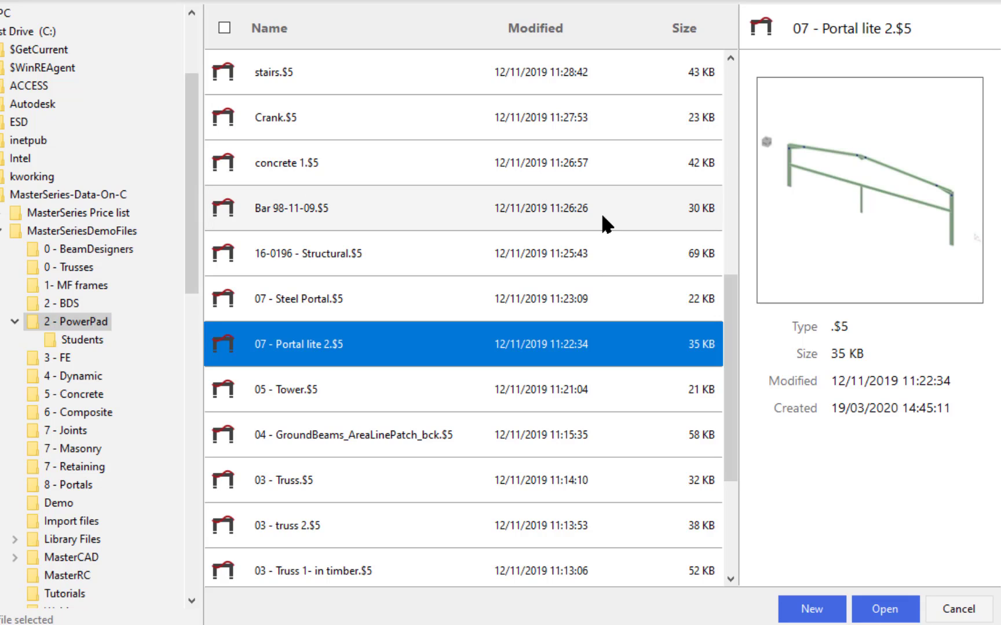
pyautogui.click(285, 390)
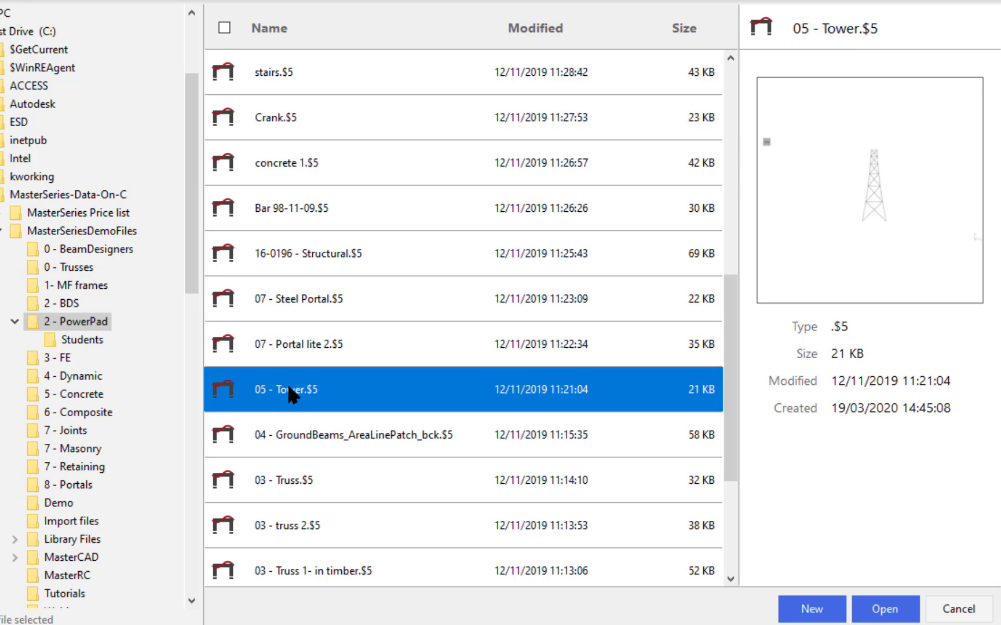
pyautogui.click(293, 480)
pyautogui.click(292, 525)
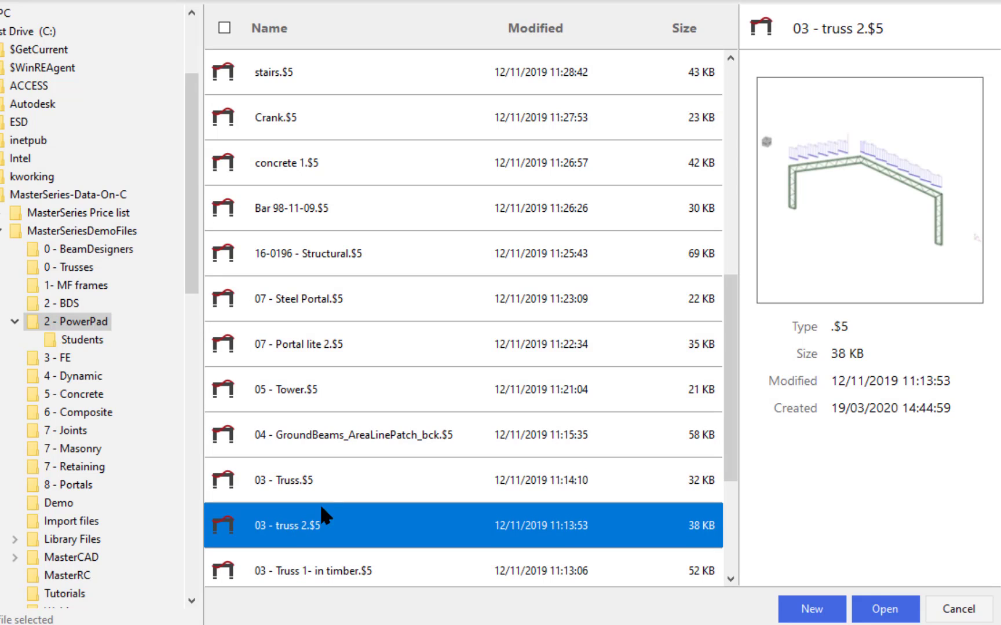
pyautogui.scroll(-2, 371, 426)
pyautogui.click(314, 339)
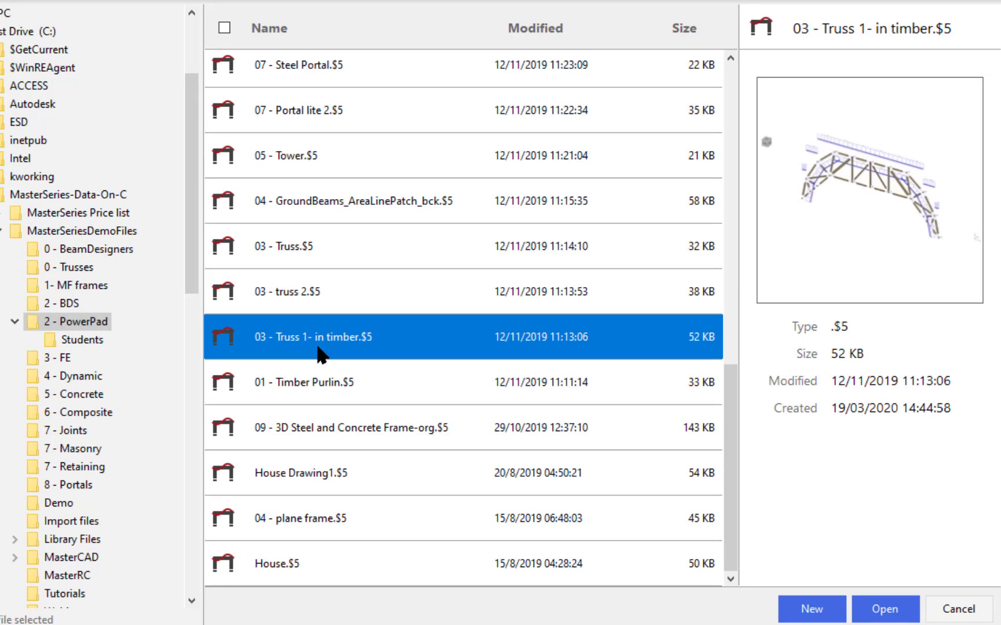
pyautogui.click(306, 384)
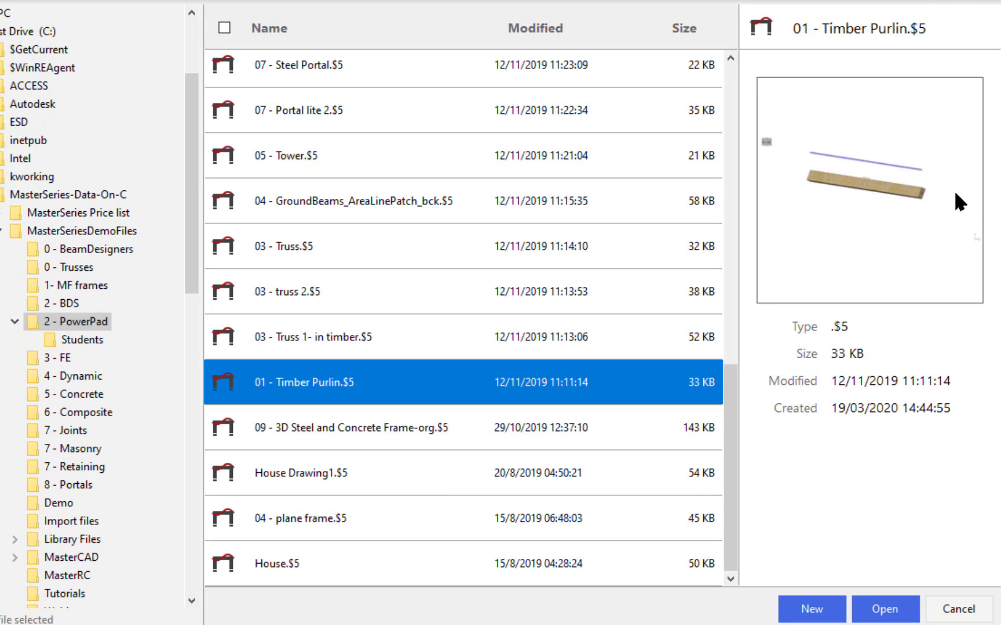
pyautogui.click(302, 426)
pyautogui.click(301, 470)
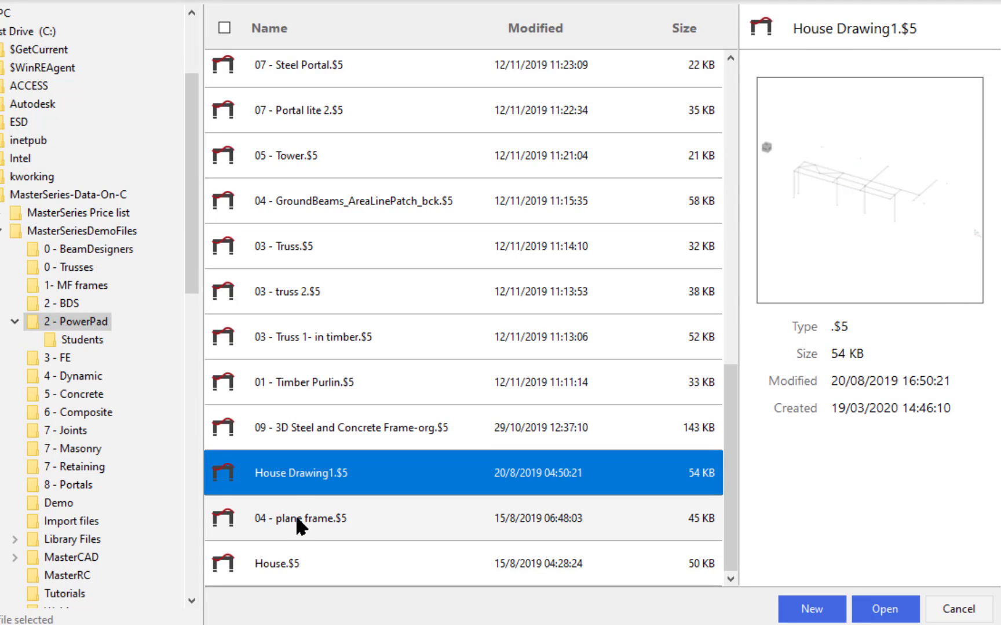
pyautogui.click(298, 524)
pyautogui.click(288, 569)
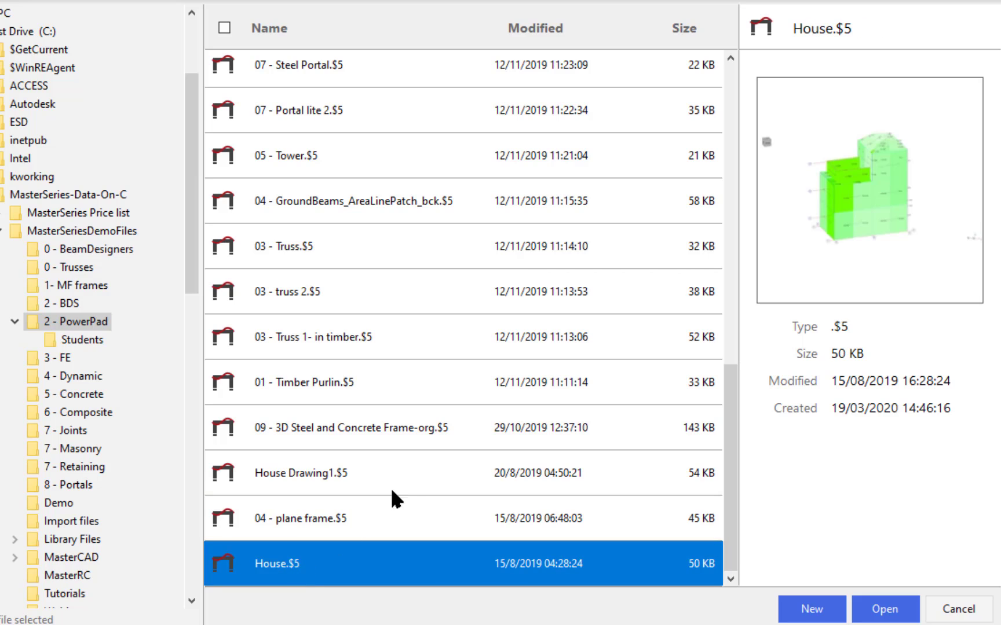
# Open the file 00- PPP Steel Frame.$5 from the 2 - PowerPad folder.
pyautogui.scroll(10, 410, 392)
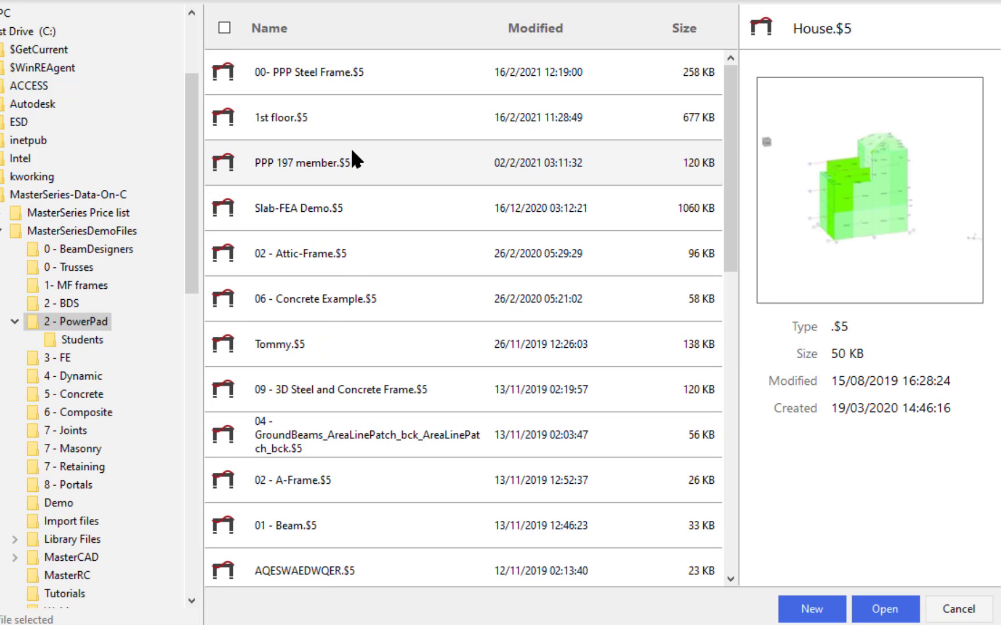
pyautogui.click(302, 67)
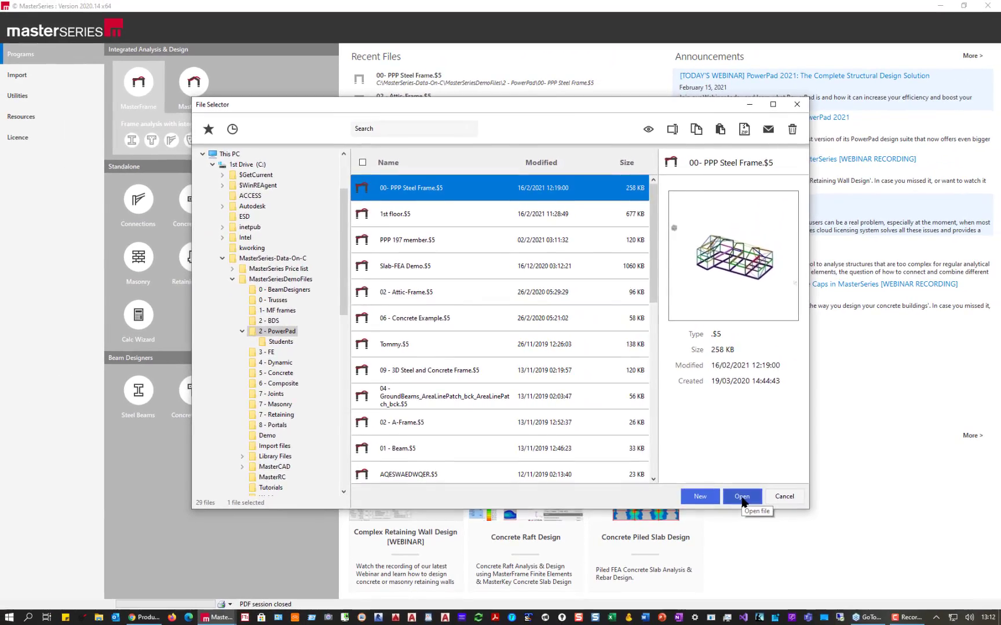
pyautogui.click(843, 576)
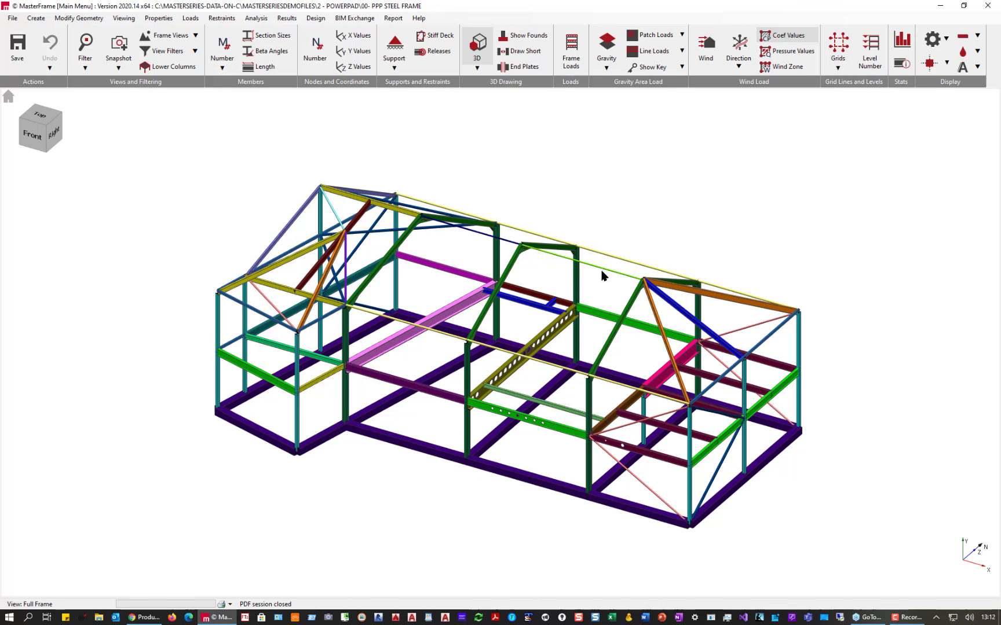
# Turn off Colour by Section for the 3D display of the steel frame.
pyautogui.click(477, 69)
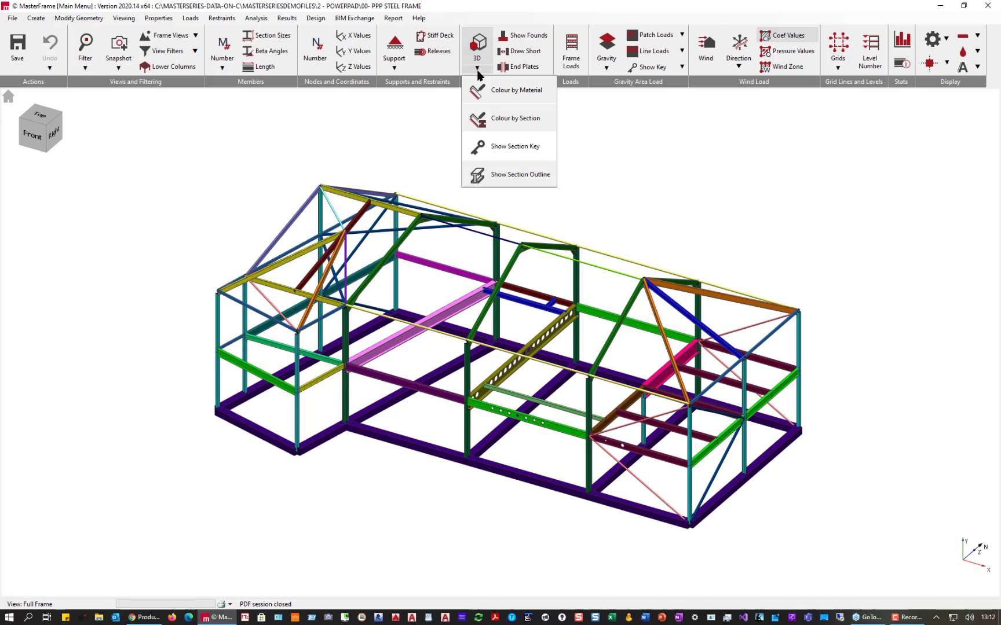
pyautogui.click(527, 117)
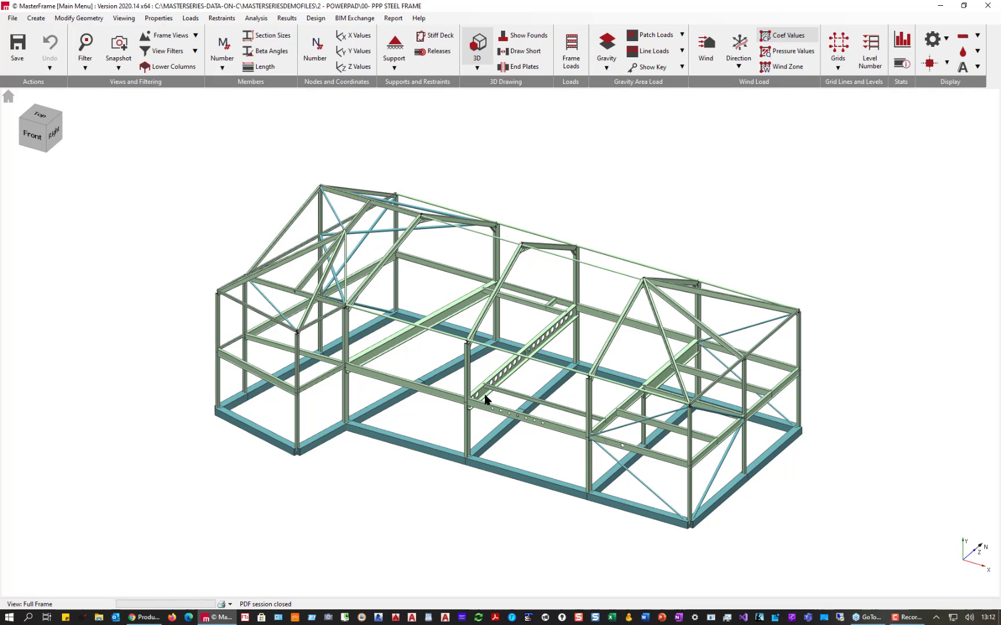
# Display the support symbols and switch the frame to line display to inspect the support positions.
pyautogui.scroll(5, 431, 406)
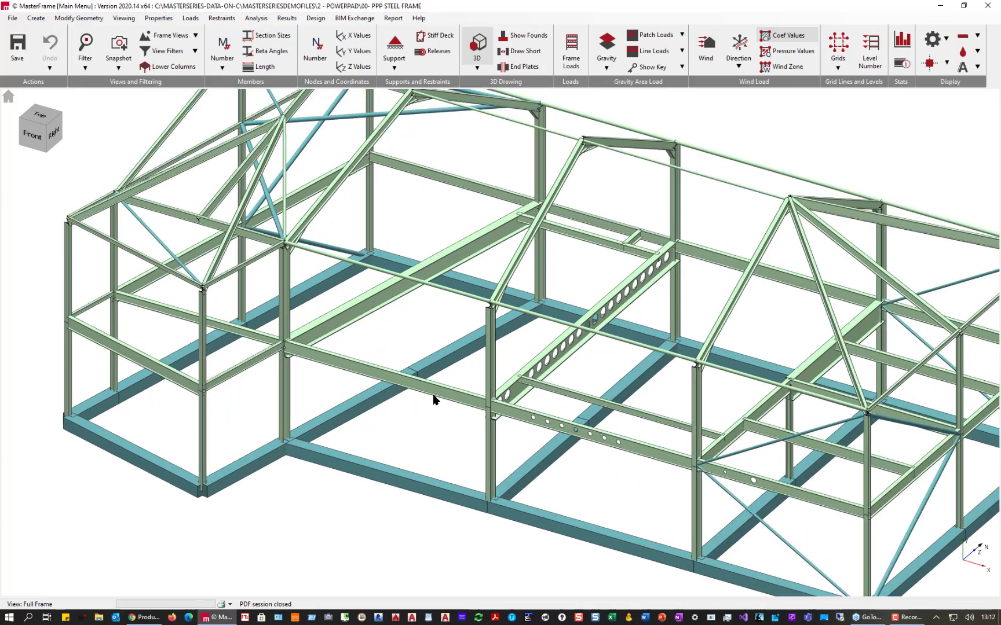
pyautogui.scroll(-2, 433, 400)
pyautogui.scroll(-3, 552, 414)
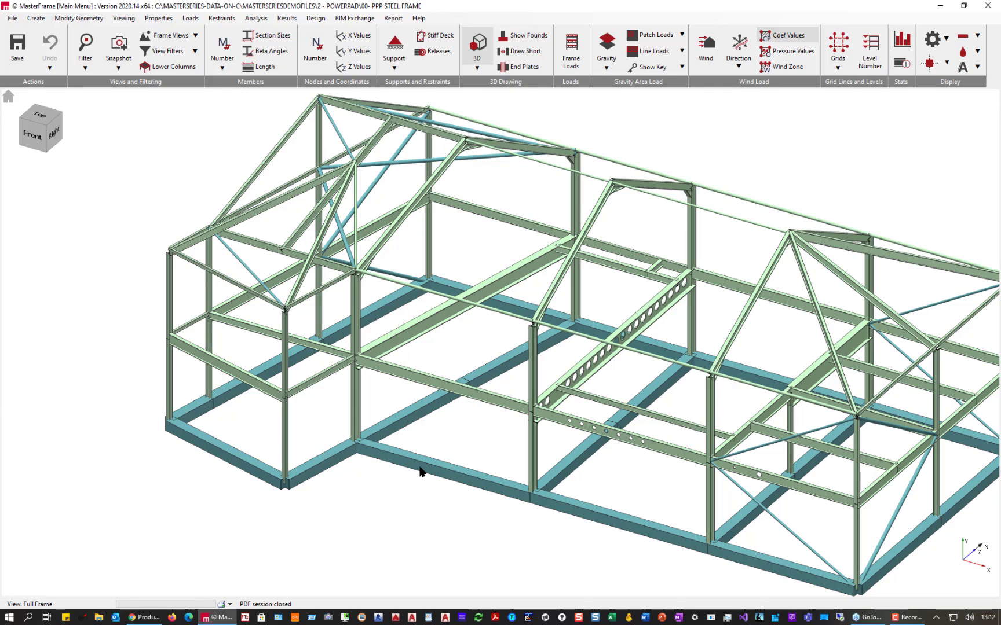
pyautogui.scroll(-1, 420, 470)
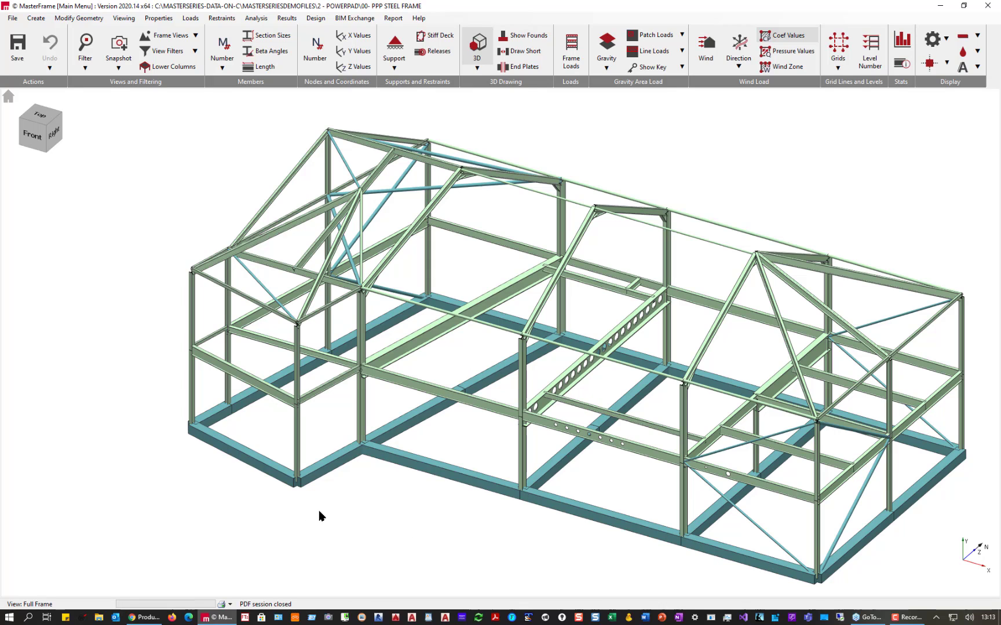
pyautogui.click(421, 52)
pyautogui.click(395, 47)
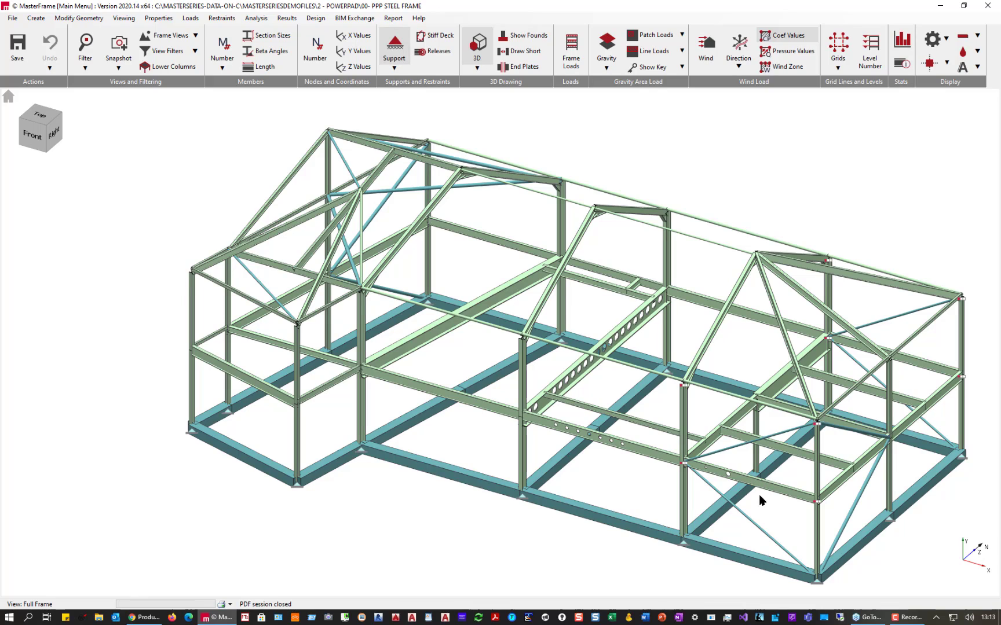
pyautogui.moveTo(563, 392)
pyautogui.mouseDown(button='middle')
pyautogui.moveTo(546, 356)
pyautogui.moveTo(517, 352)
pyautogui.moveTo(529, 363)
pyautogui.mouseUp(button='middle')
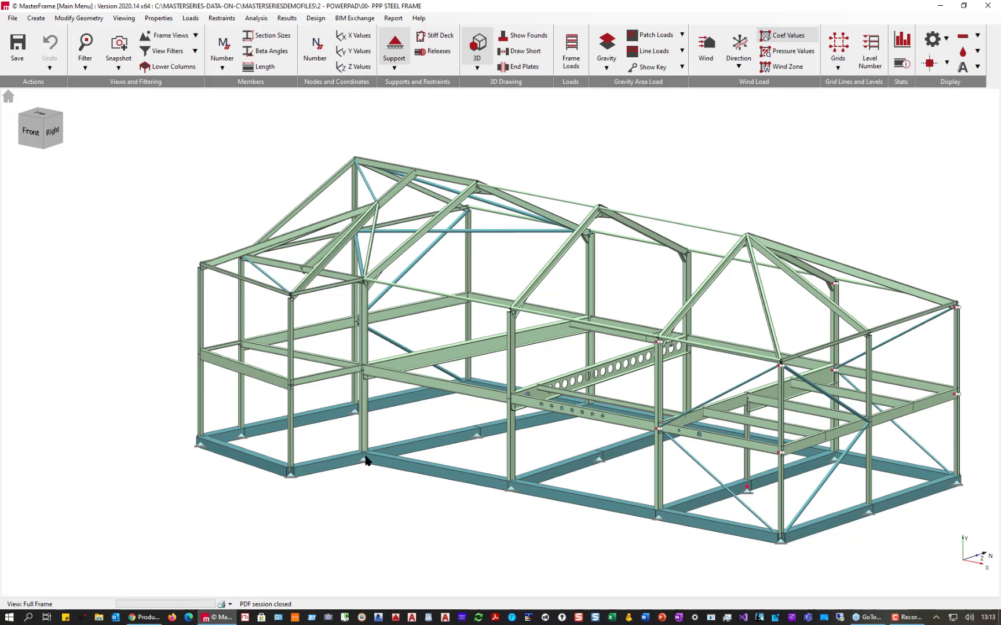
pyautogui.click(476, 39)
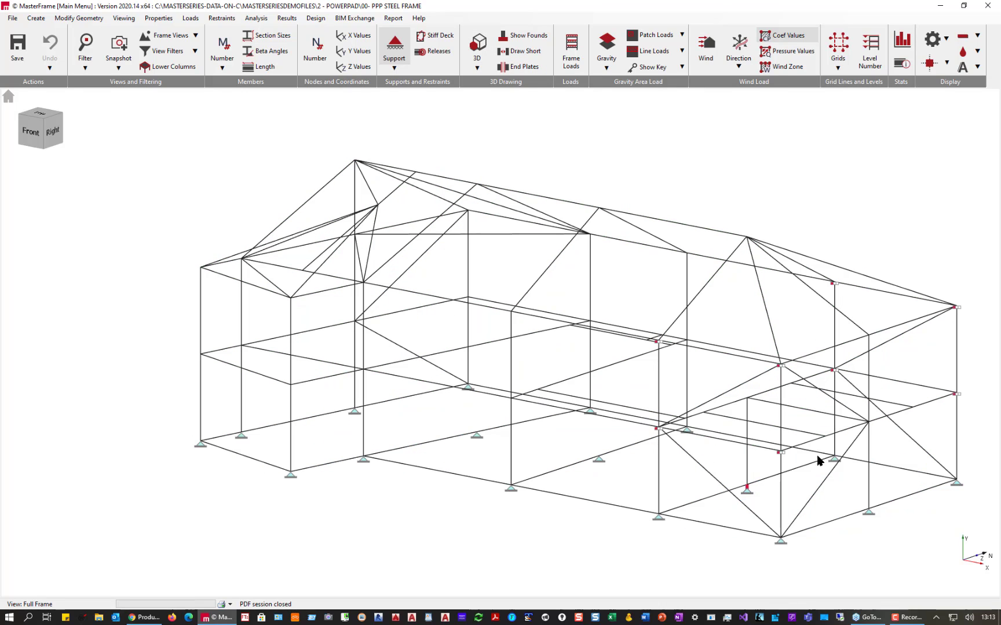
pyautogui.moveTo(532, 388); pyautogui.dragTo(574, 387, button='middle')
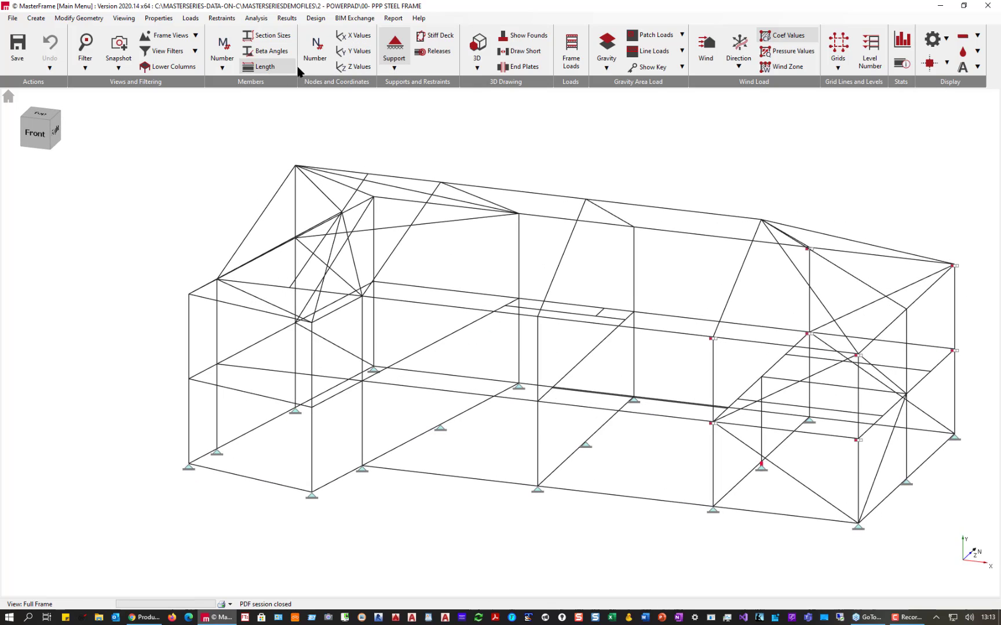
# Hide the support symbols and restore the 3D display of the steel members.
pyautogui.click(394, 45)
pyautogui.moveTo(458, 320); pyautogui.dragTo(383, 329, button='middle')
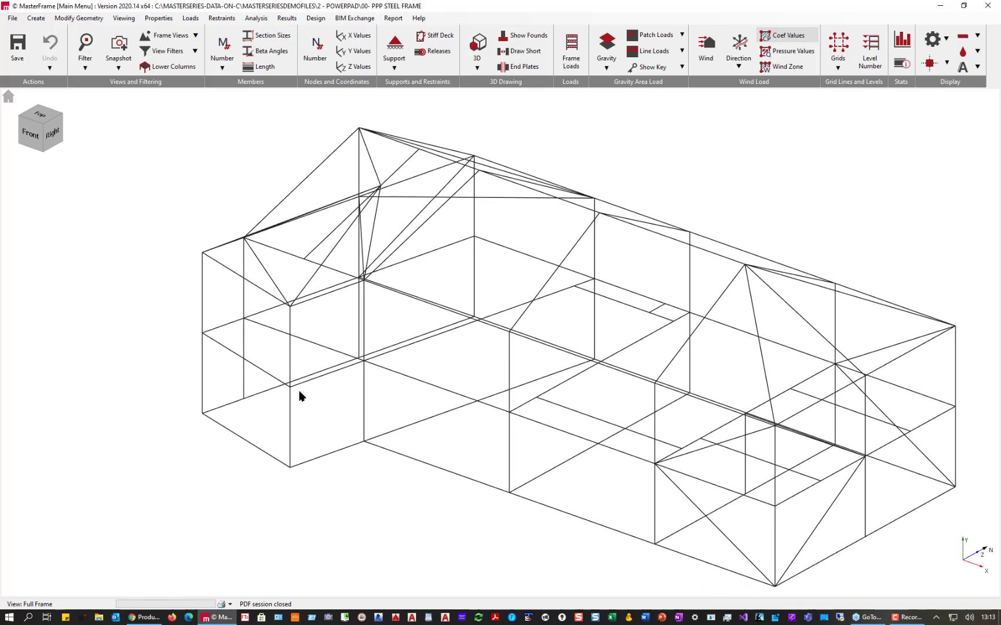
pyautogui.click(476, 49)
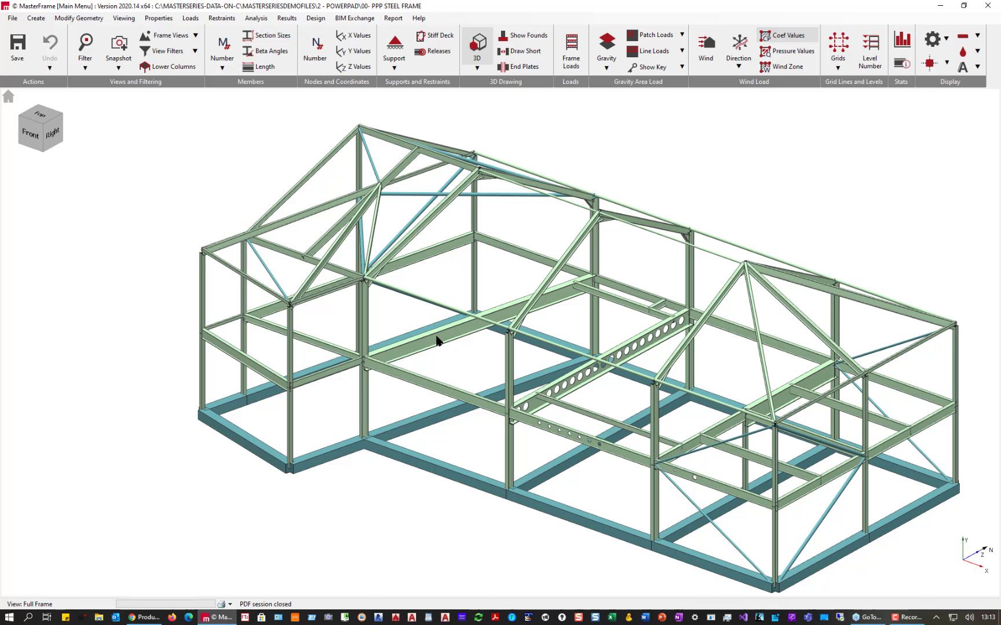
# Review the frame statistics with their section totals, and close them.
pyautogui.moveTo(105, 379); pyautogui.dragTo(172, 299, button='middle')
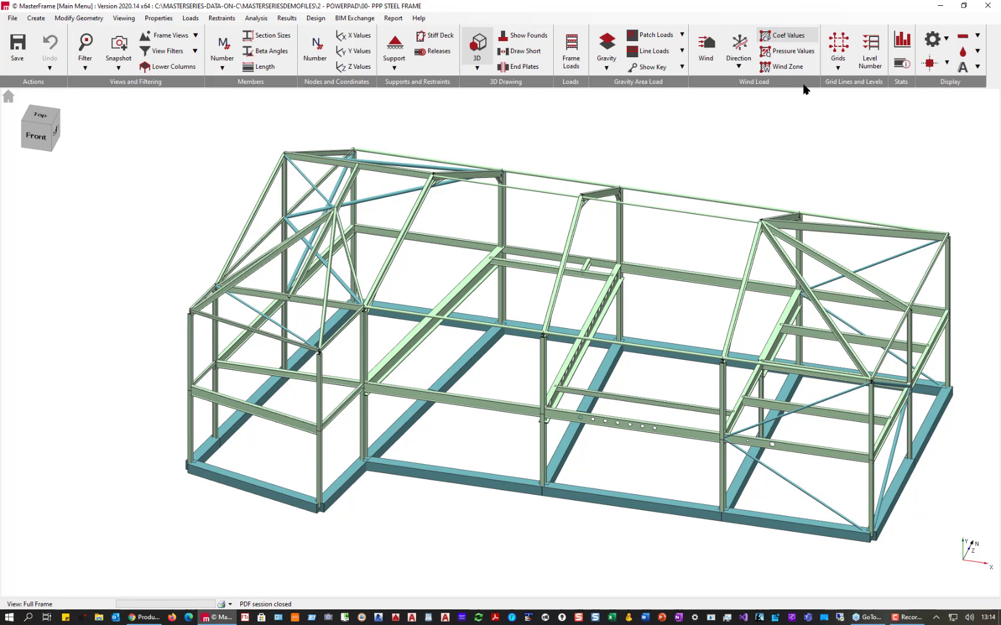
pyautogui.click(902, 40)
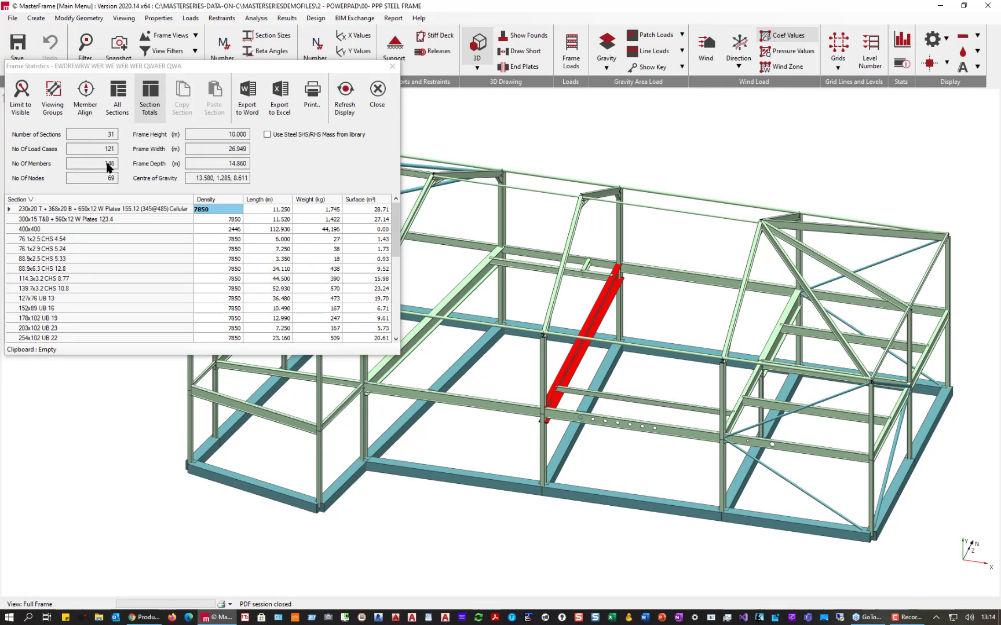
pyautogui.click(393, 66)
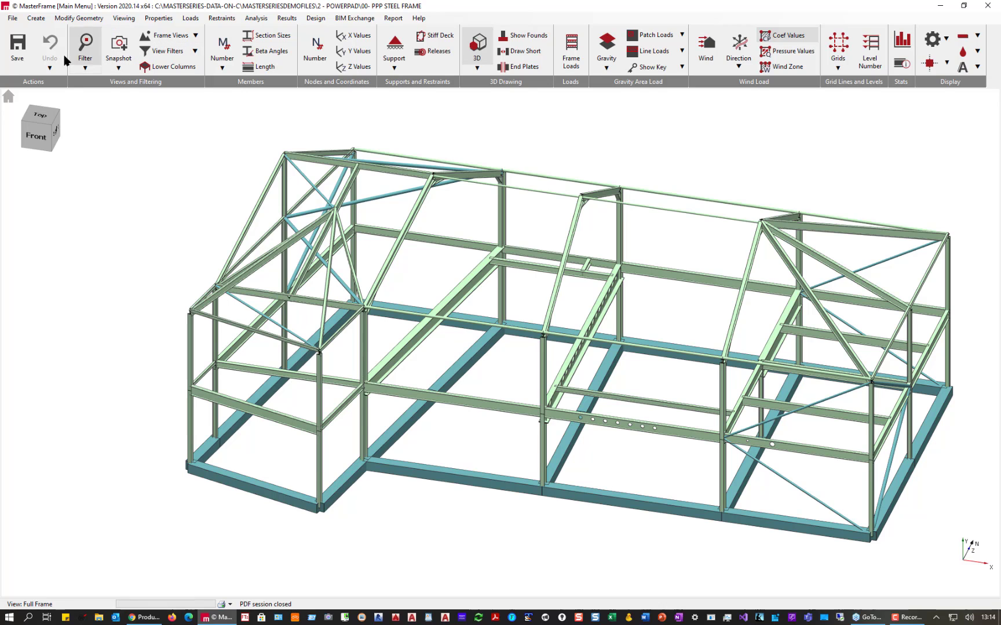
# Add alternating multi-level vertical bracing in 88.9x6.3 CHS 12.8 between nodes 1 and 45, across the front face of the projecting bay.
pyautogui.click(35, 19)
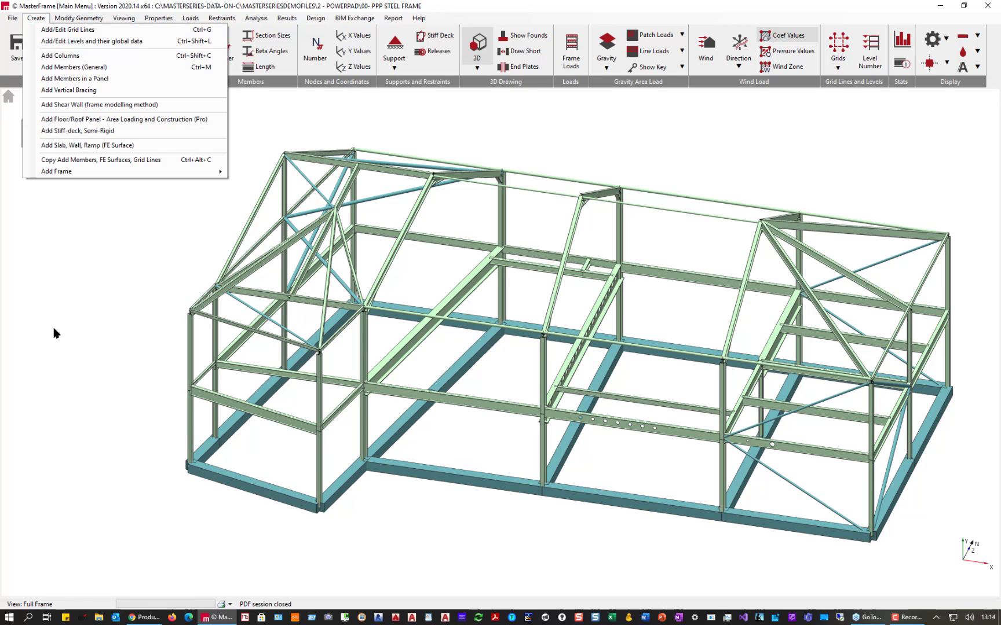
pyautogui.click(71, 91)
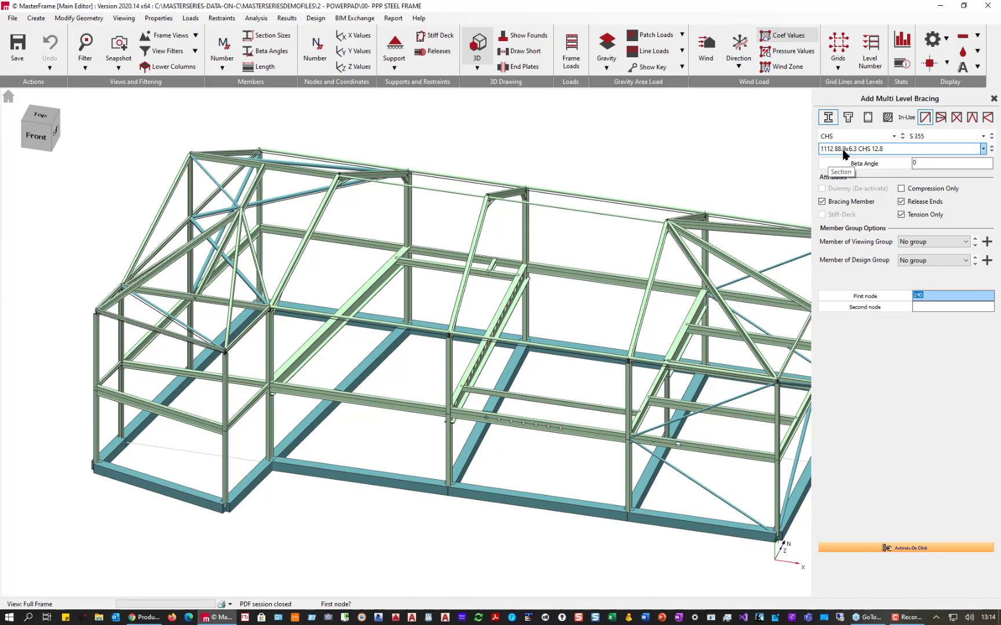
pyautogui.click(939, 116)
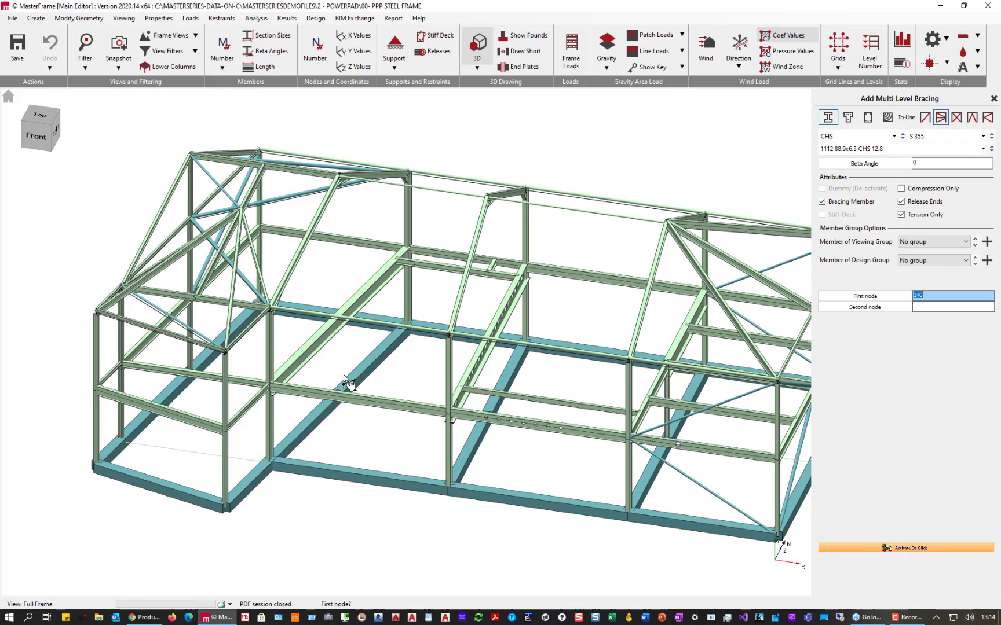
pyautogui.click(230, 510)
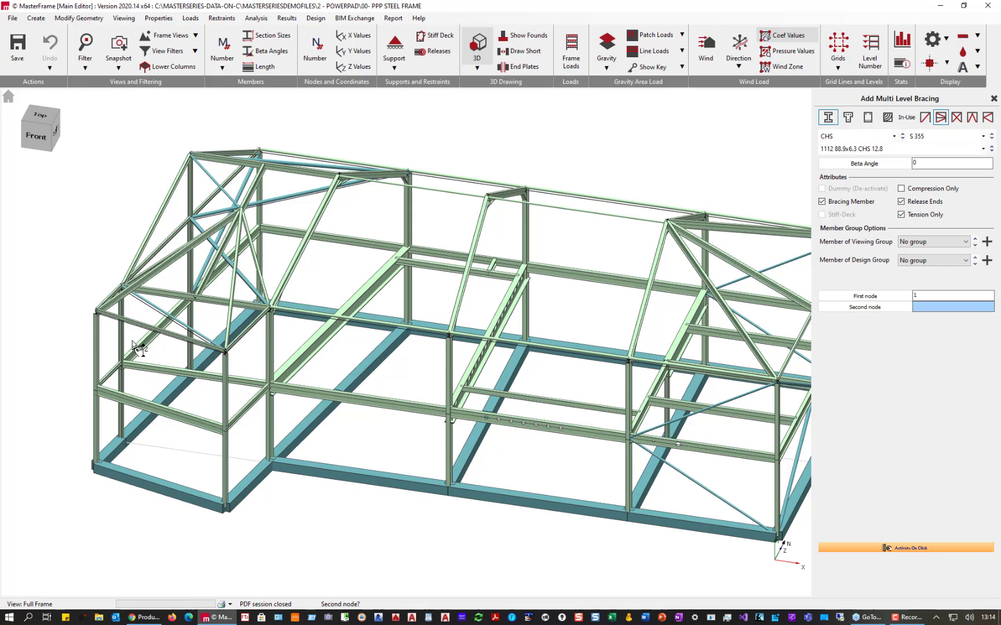
pyautogui.click(98, 315)
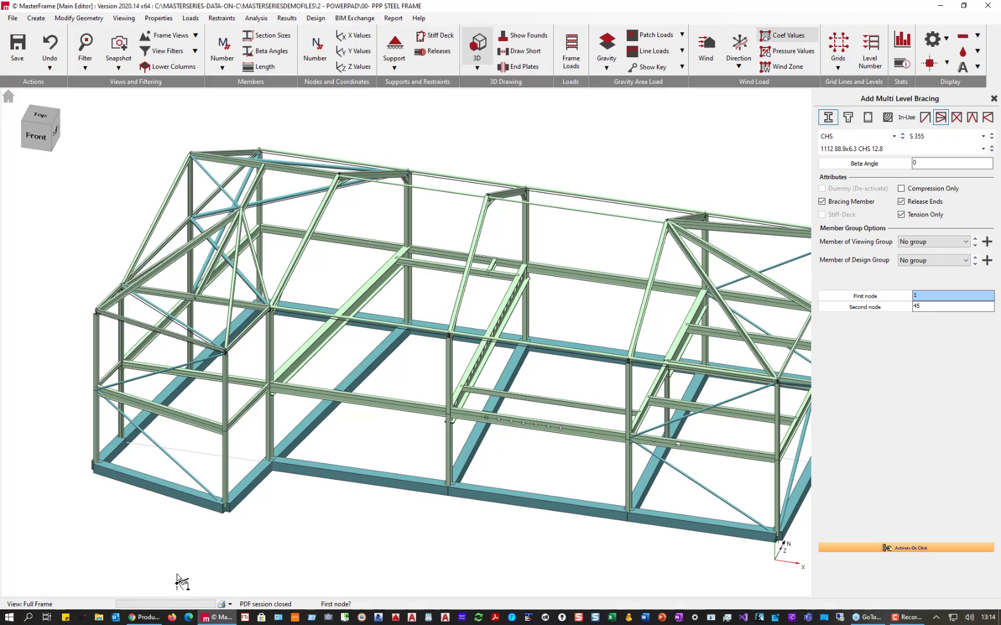
pyautogui.moveTo(509, 398); pyautogui.dragTo(484, 405, button='middle')
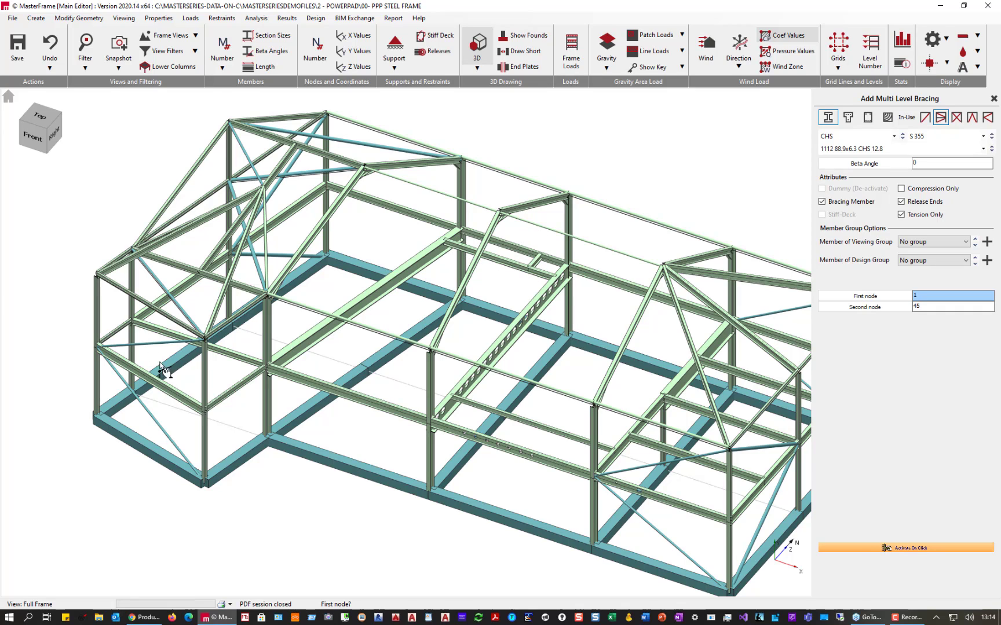
# Set up general member creation with the 127x76 UB 13 section picked from the sections in use.
pyautogui.click(37, 18)
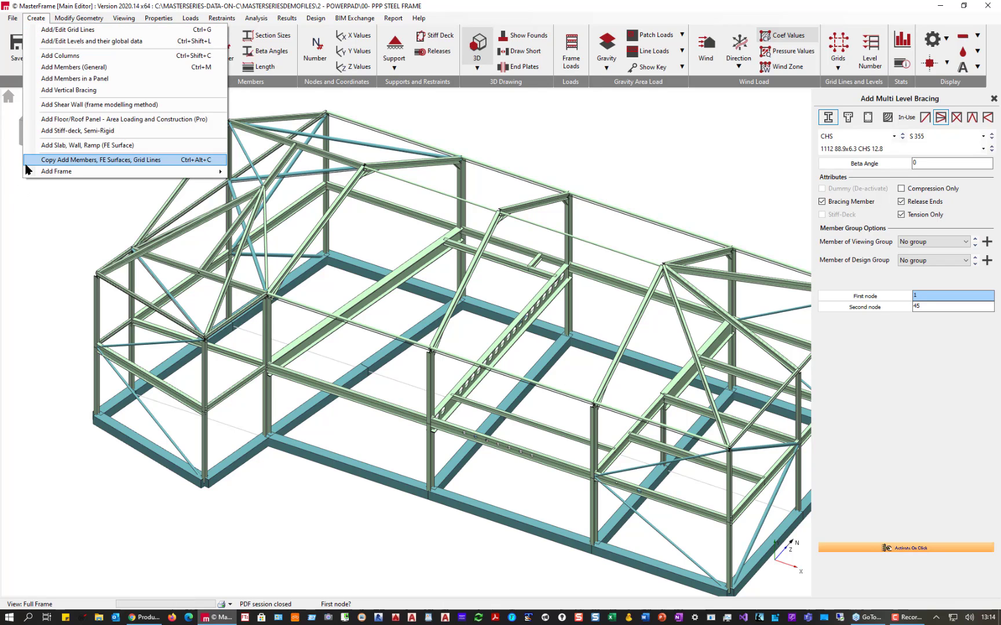
pyautogui.click(68, 68)
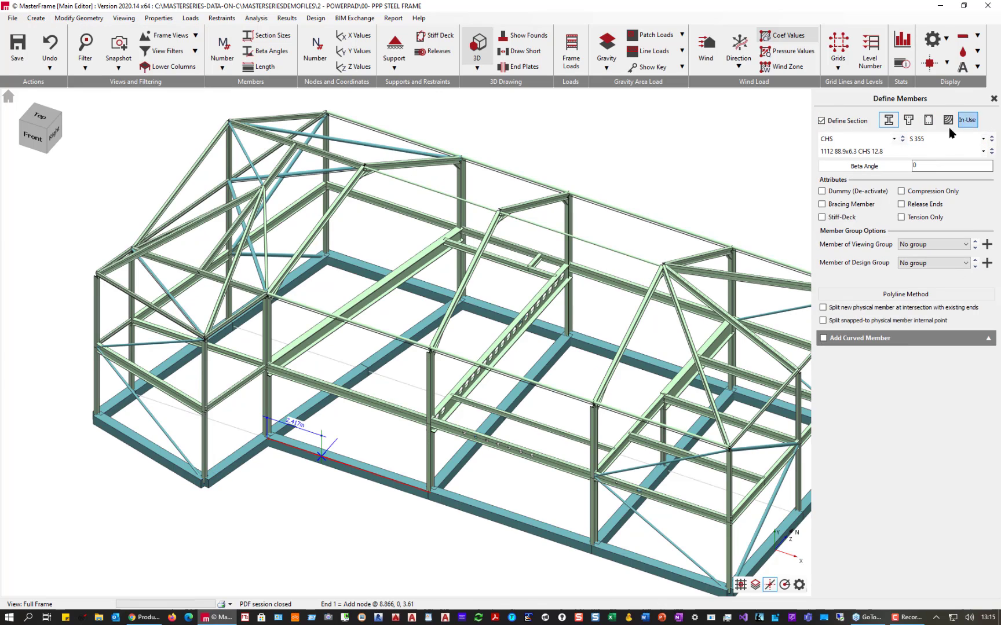
pyautogui.click(969, 124)
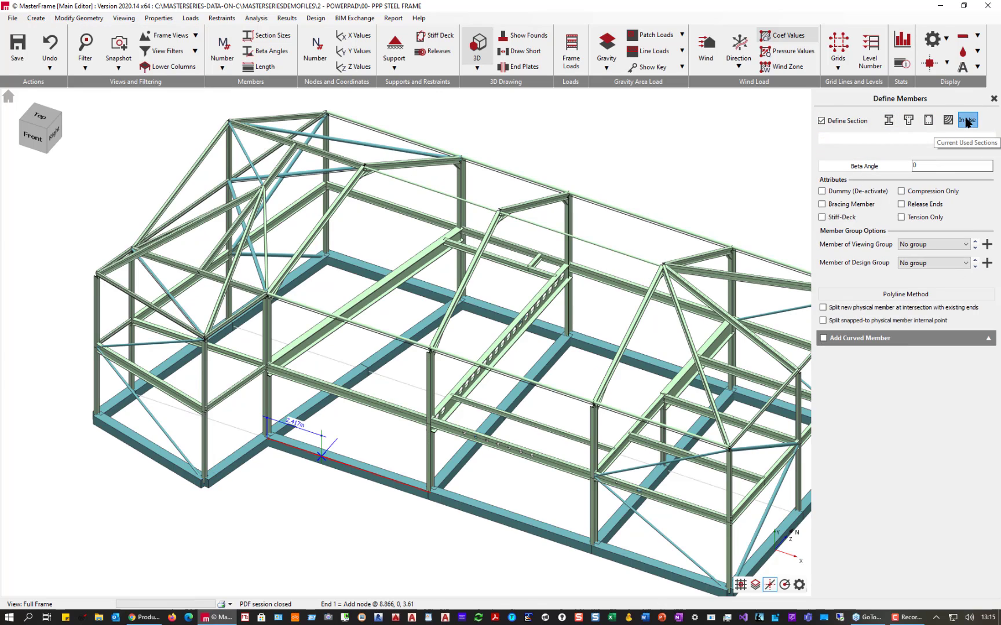
pyautogui.click(857, 140)
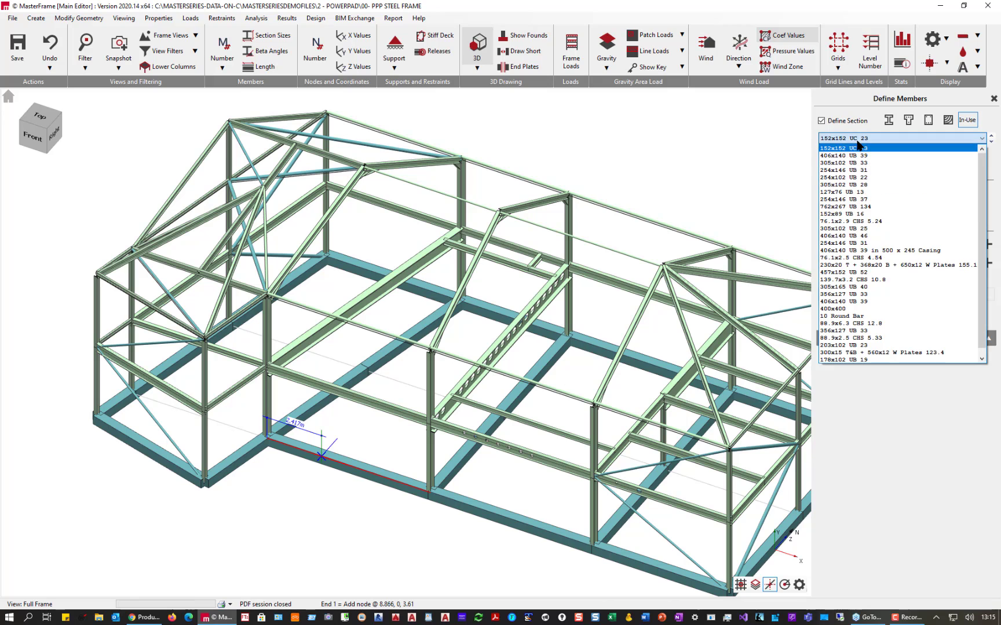
pyautogui.click(831, 196)
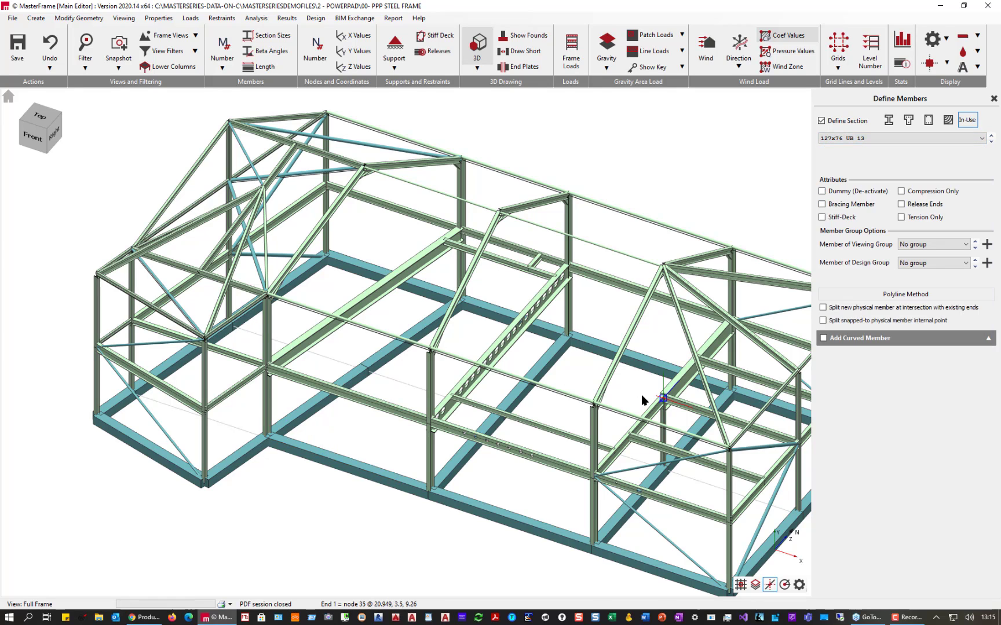
pyautogui.scroll(3, 455, 452)
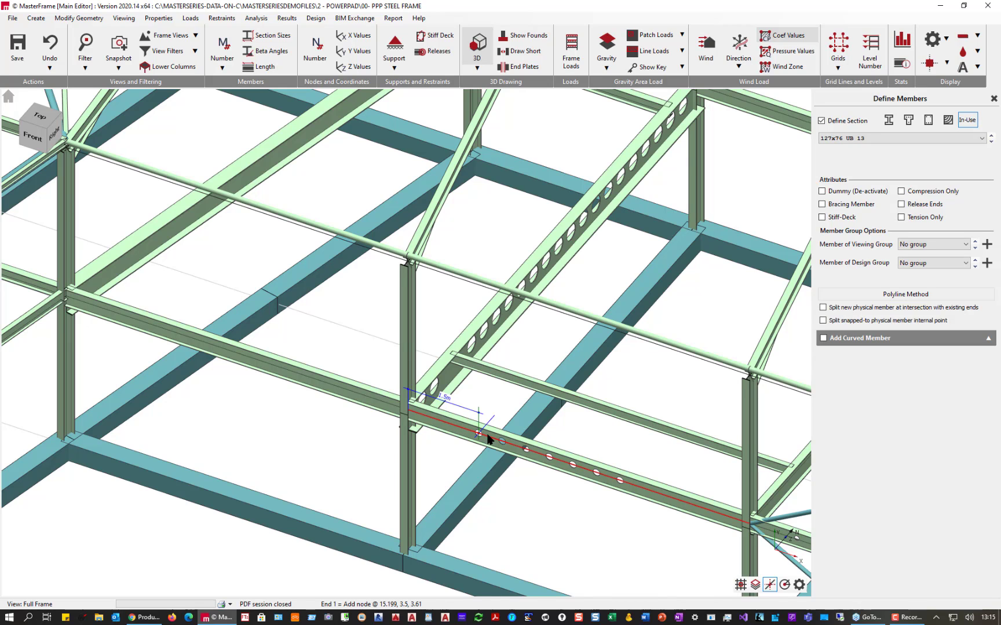
pyautogui.click(514, 441)
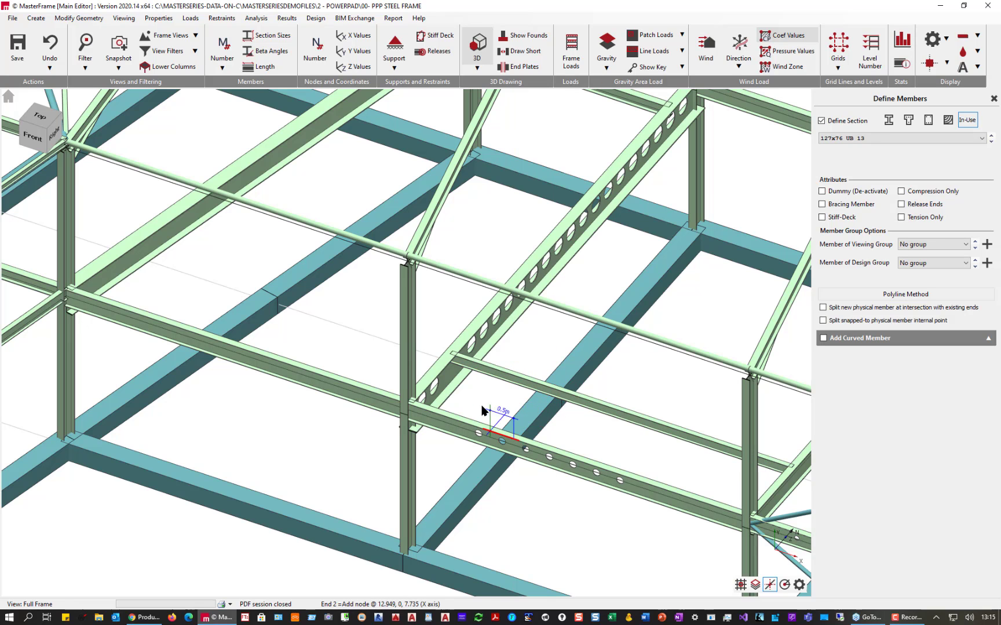
pyautogui.moveTo(480, 405); pyautogui.dragTo(457, 382, button='middle')
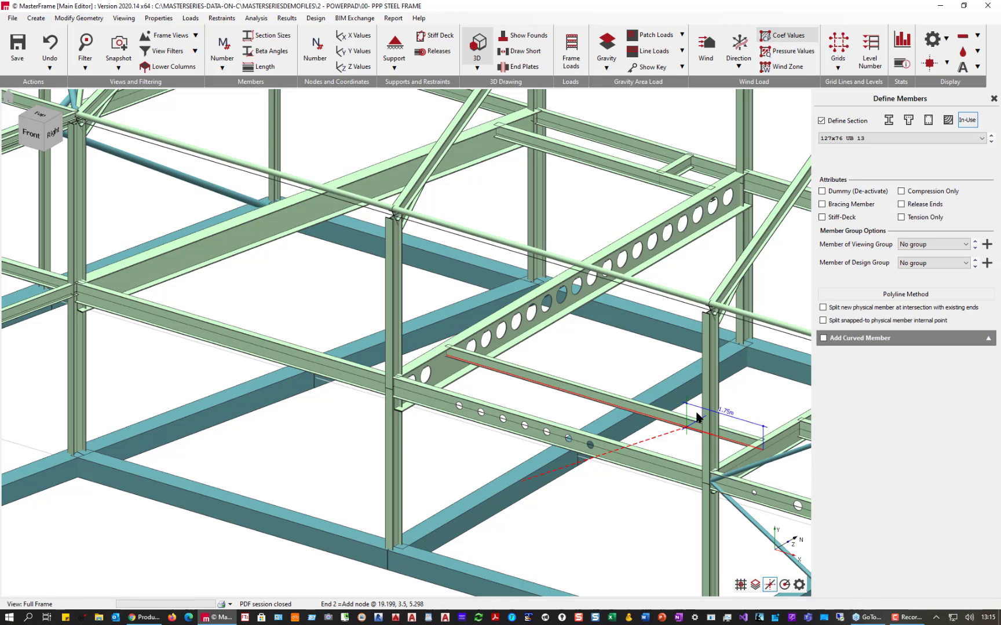
pyautogui.press('Escape')
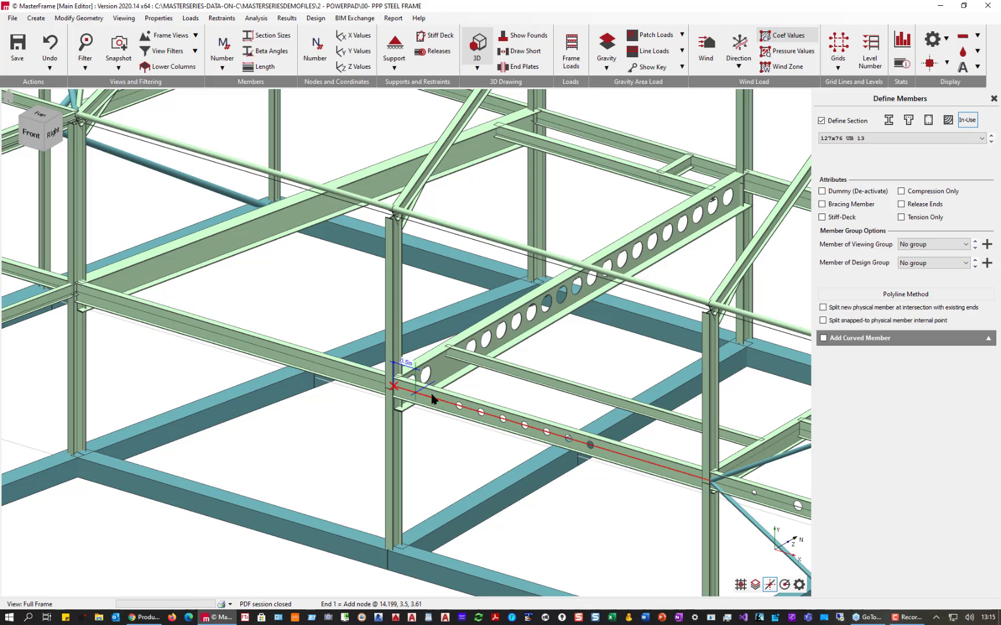
# Add a member from a point 2.125 m along the front beam with circular web openings to the parallel secondary beam behind it.
pyautogui.write('2.125')
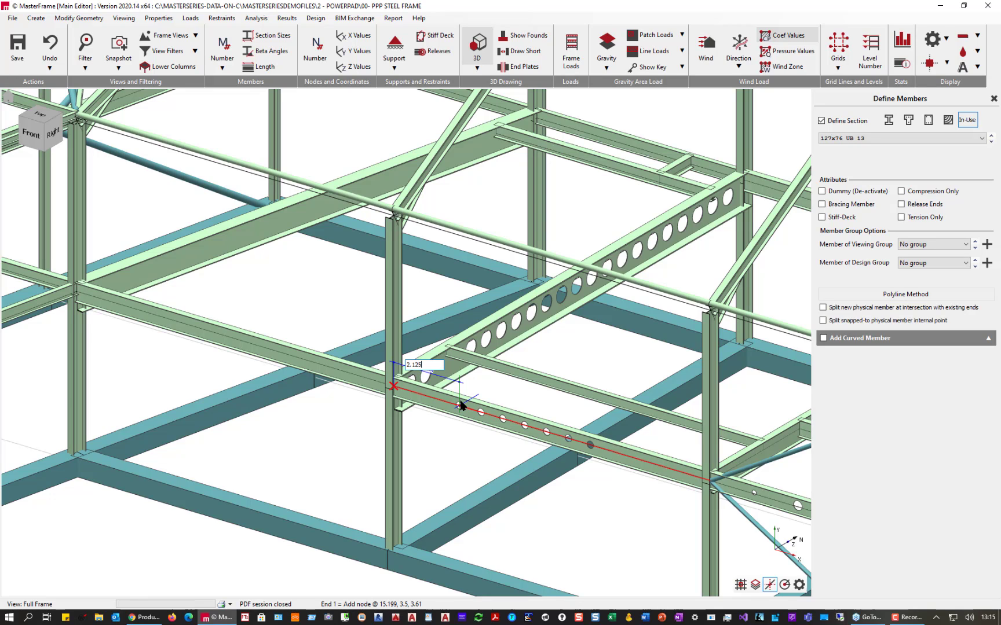
pyautogui.press('Return')
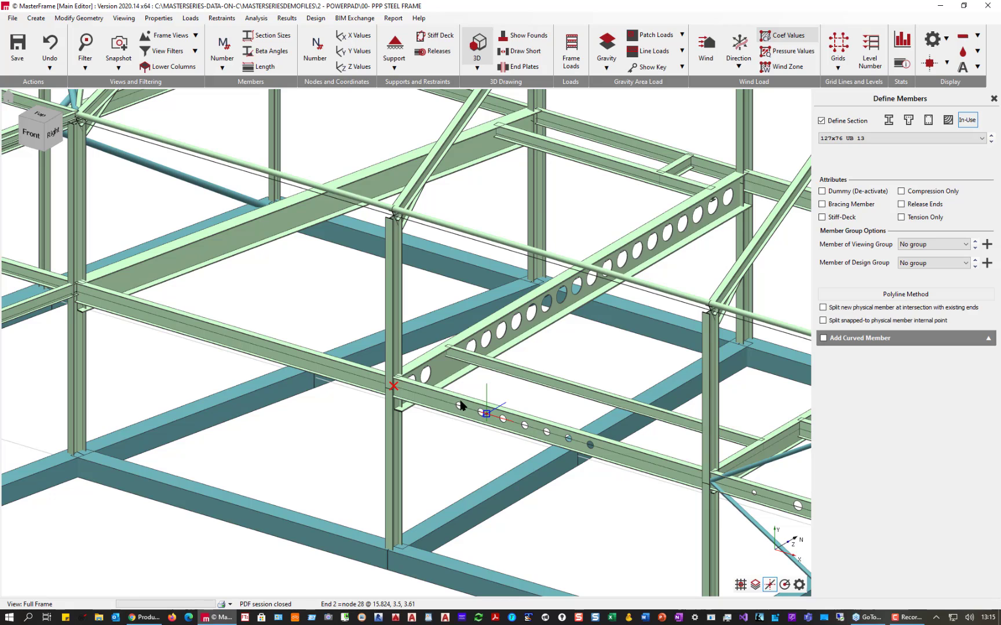
pyautogui.click(540, 386)
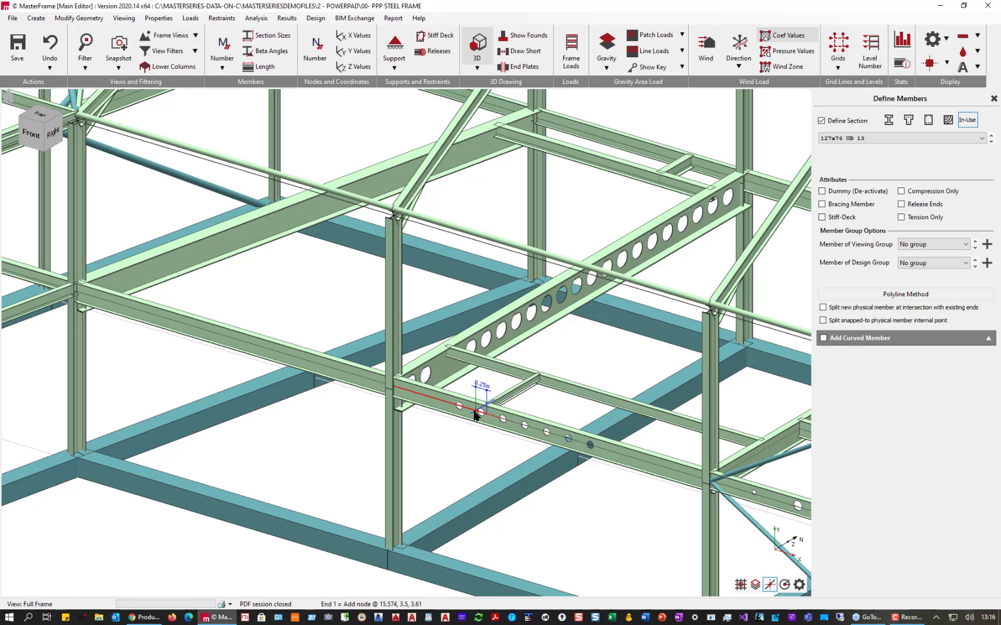
# Examine the new member's junction with the front beam and its position relative to the circular web openings, up close and within the whole frame.
pyautogui.scroll(3, 486, 411)
pyautogui.scroll(3, 486, 412)
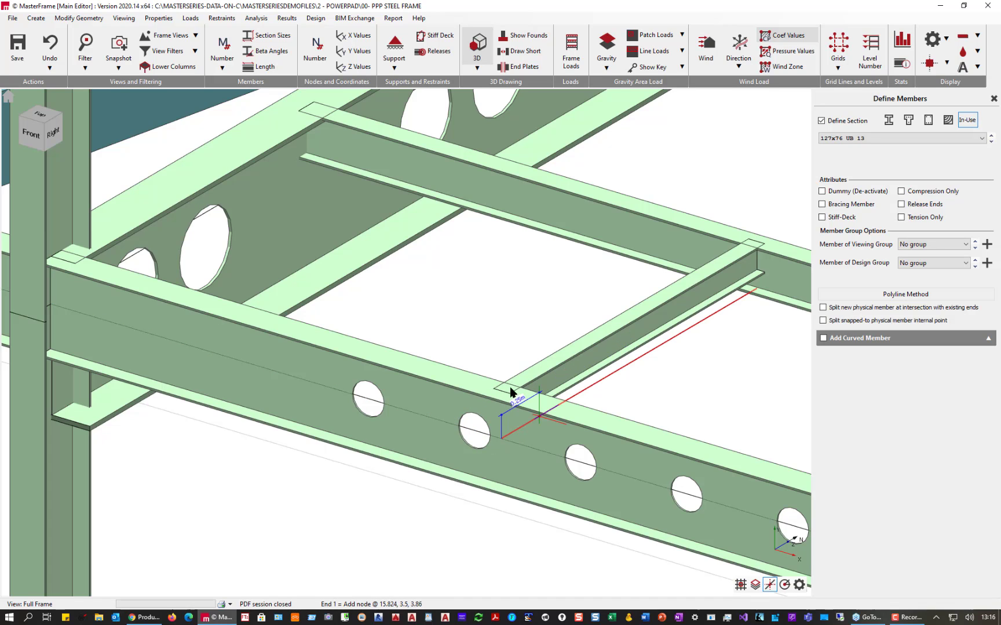
pyautogui.moveTo(468, 425)
pyautogui.mouseDown(button='middle')
pyautogui.moveTo(505, 419)
pyautogui.moveTo(560, 382)
pyautogui.mouseUp(button='middle')
pyautogui.scroll(-1, 375, 410)
pyautogui.moveTo(342, 421)
pyautogui.mouseDown(button='middle')
pyautogui.moveTo(268, 438)
pyautogui.moveTo(370, 431)
pyautogui.moveTo(309, 435)
pyautogui.mouseUp(button='middle')
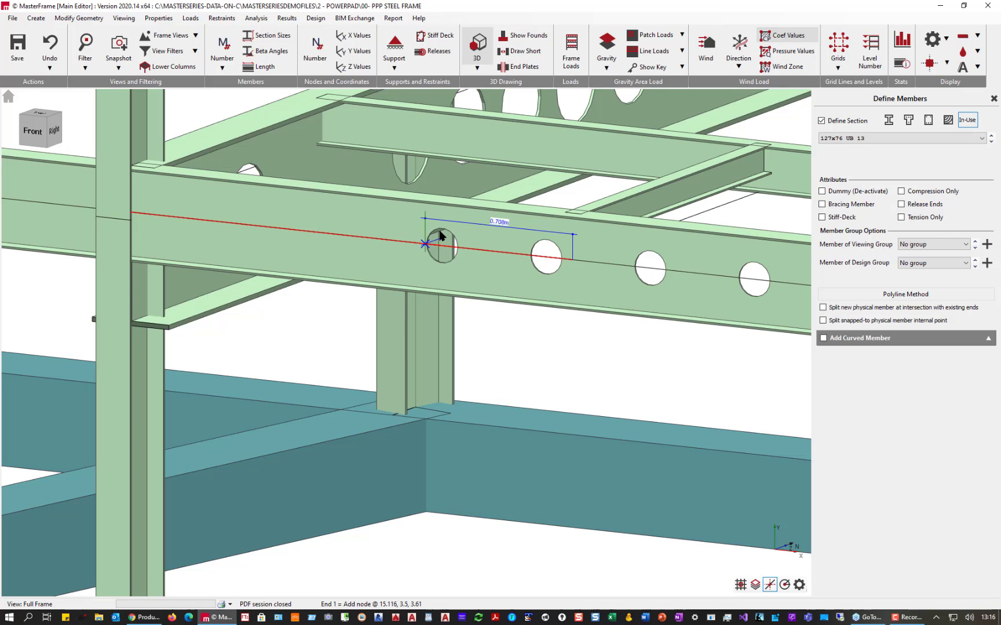
pyautogui.scroll(-2, 582, 266)
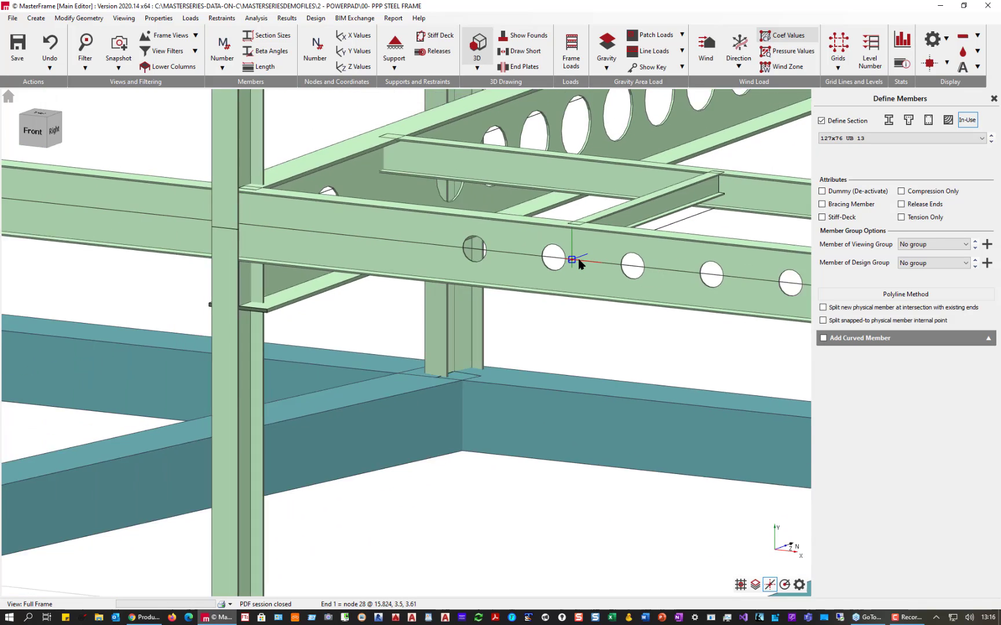
pyautogui.scroll(-3, 579, 263)
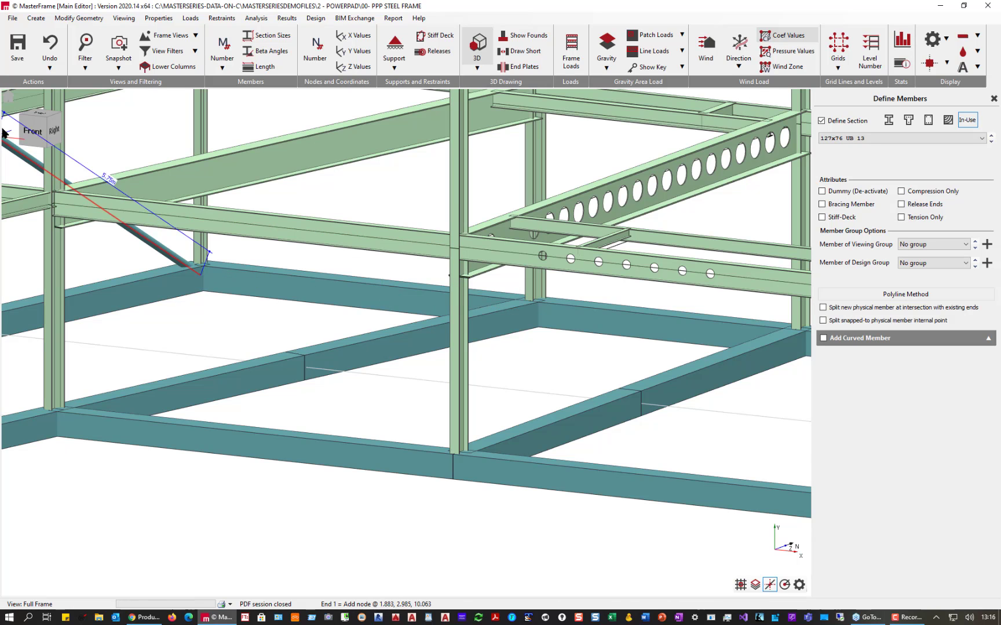
pyautogui.scroll(-3, 441, 271)
pyautogui.scroll(-1, 421, 278)
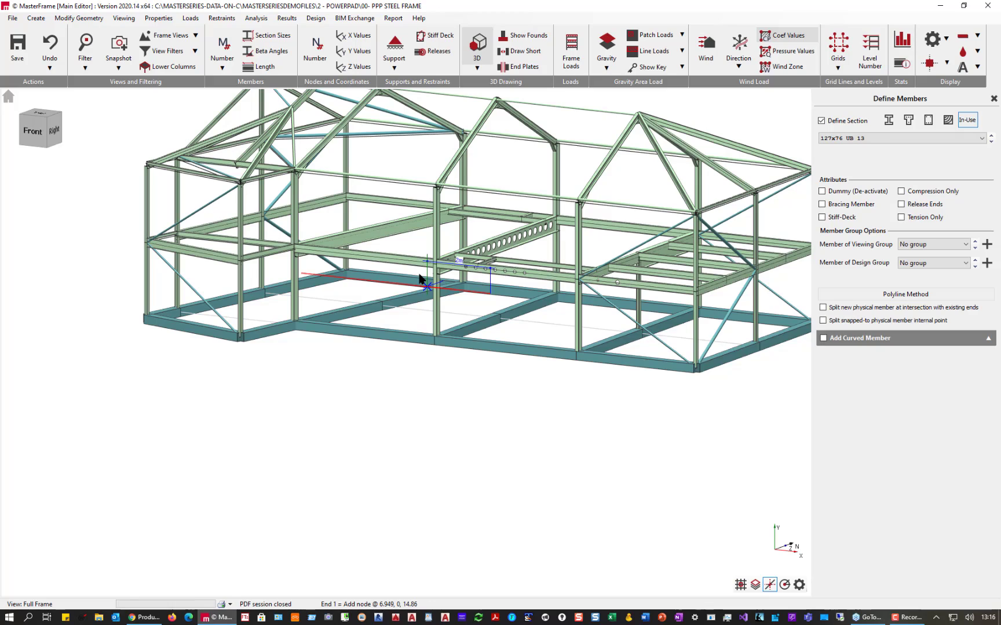
# Review the default loading and construction values per level for the Ground and 1st Floor levels.
pyautogui.moveTo(372, 180); pyautogui.dragTo(221, 268, button='middle')
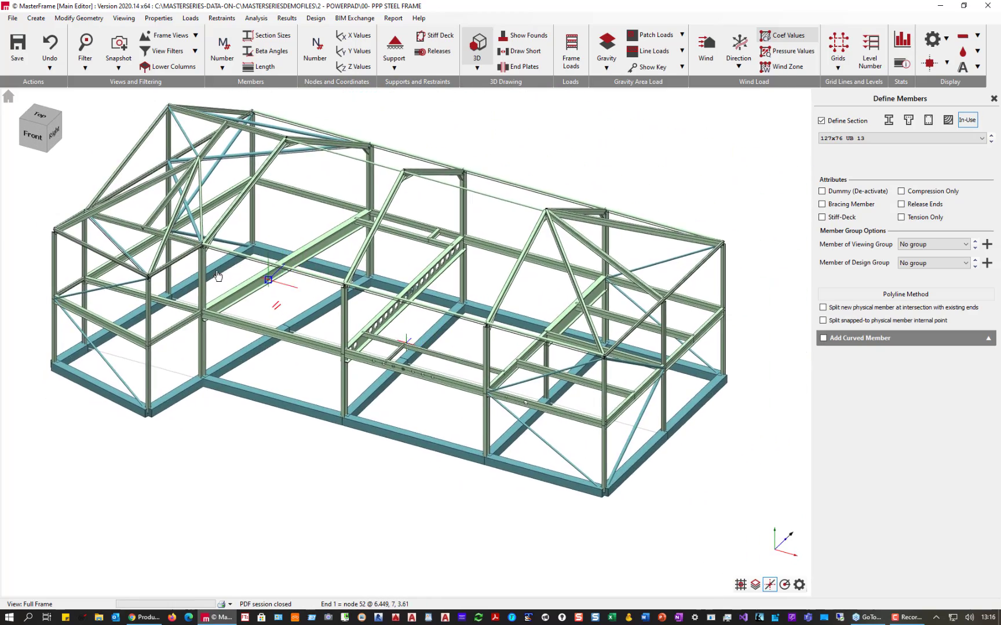
pyautogui.click(190, 18)
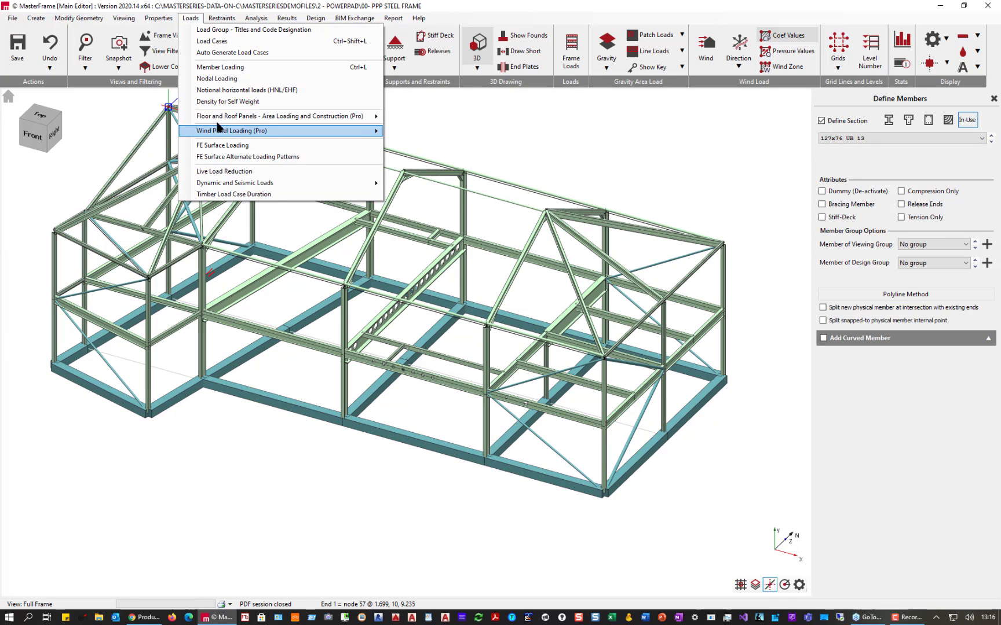
pyautogui.moveTo(233, 118)
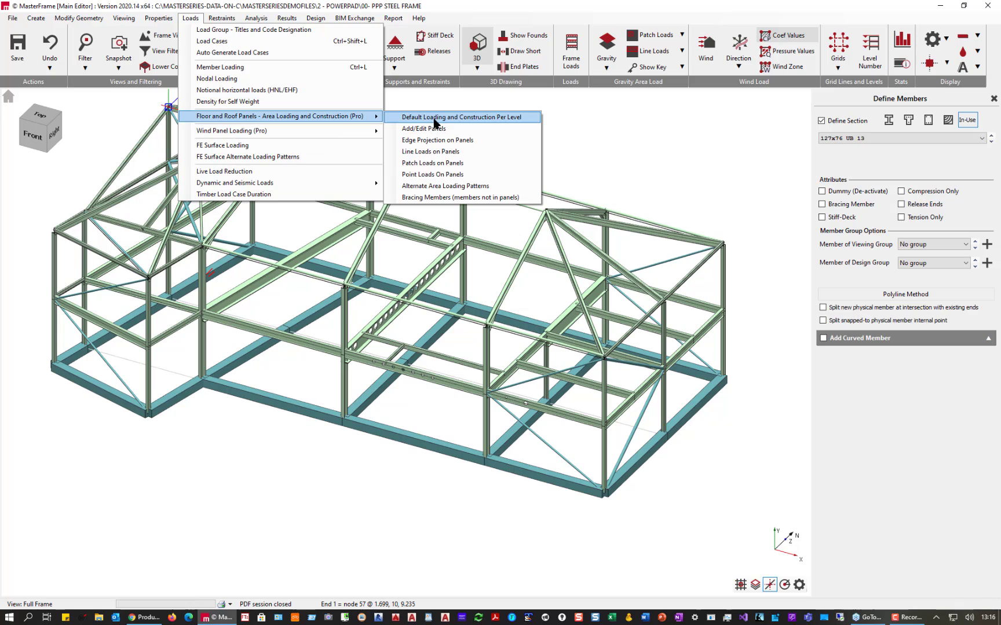
pyautogui.click(470, 118)
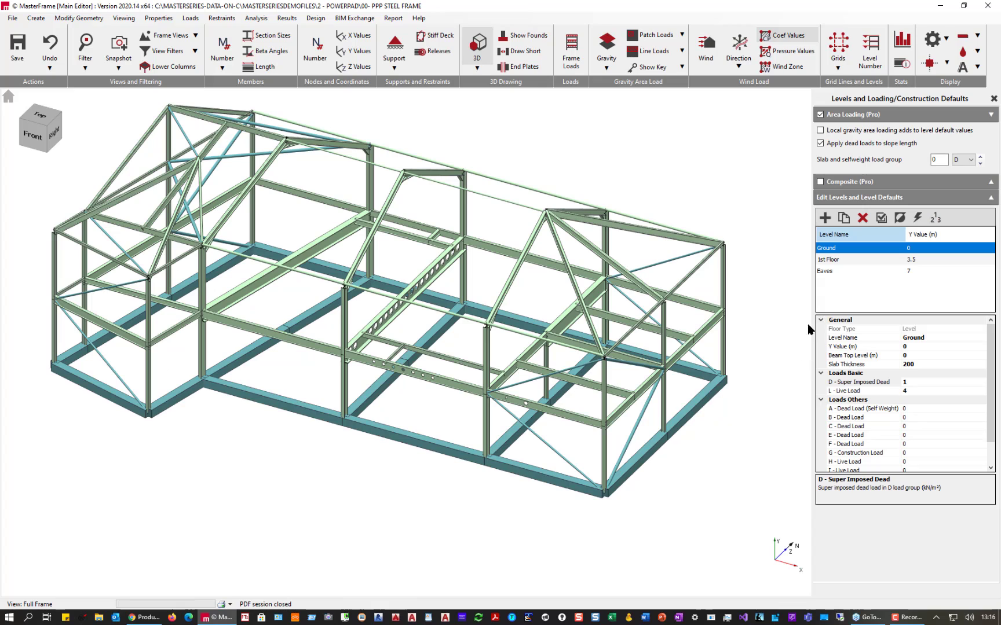
pyautogui.click(847, 261)
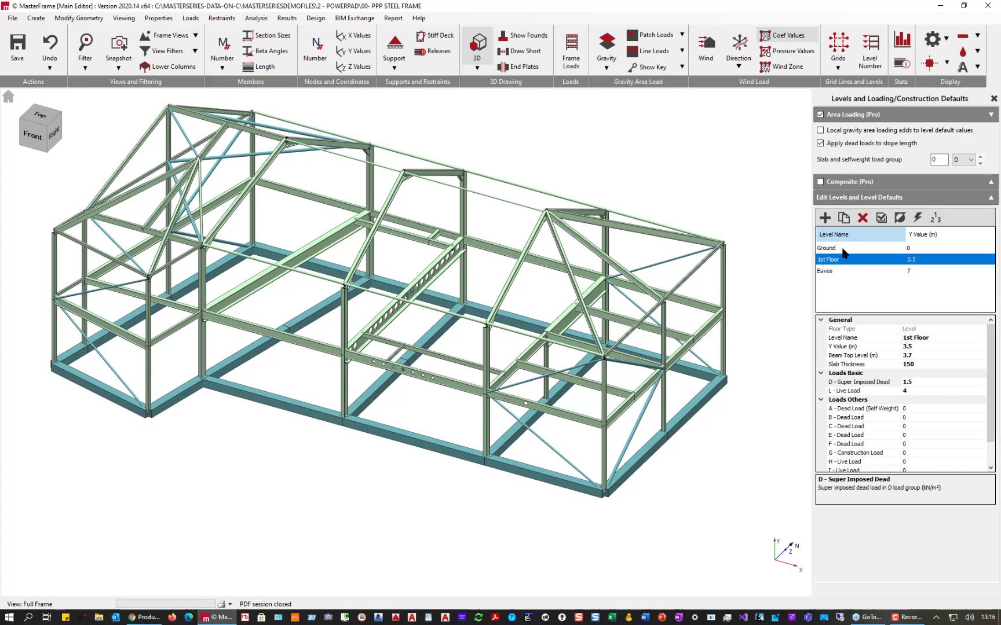
pyautogui.click(844, 249)
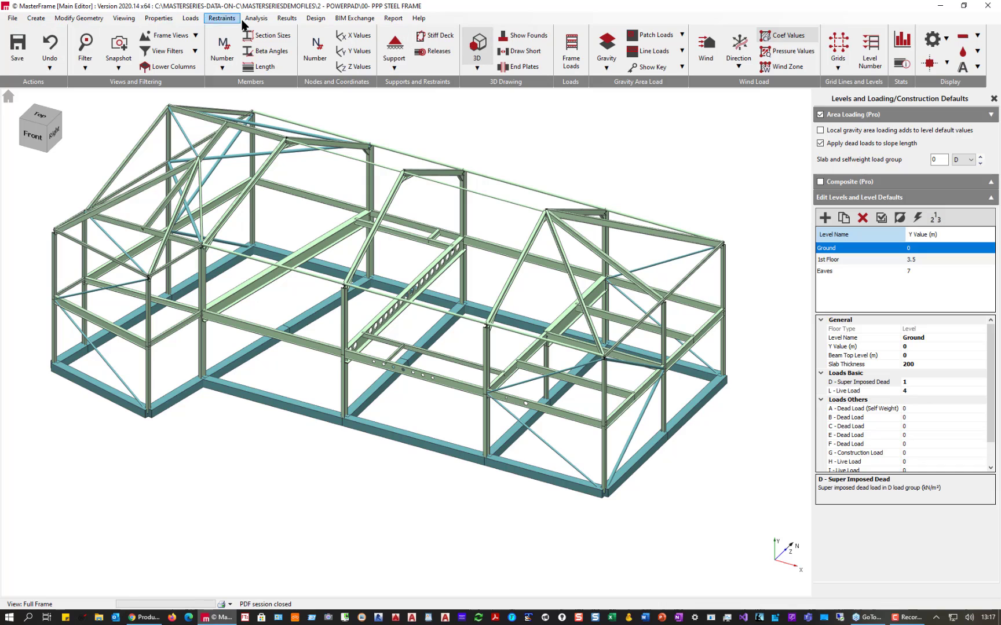
# Add a 1st level area loading panel over the narrow strip between the front beam with circular openings and the secondary beam behind it.
pyautogui.click(190, 20)
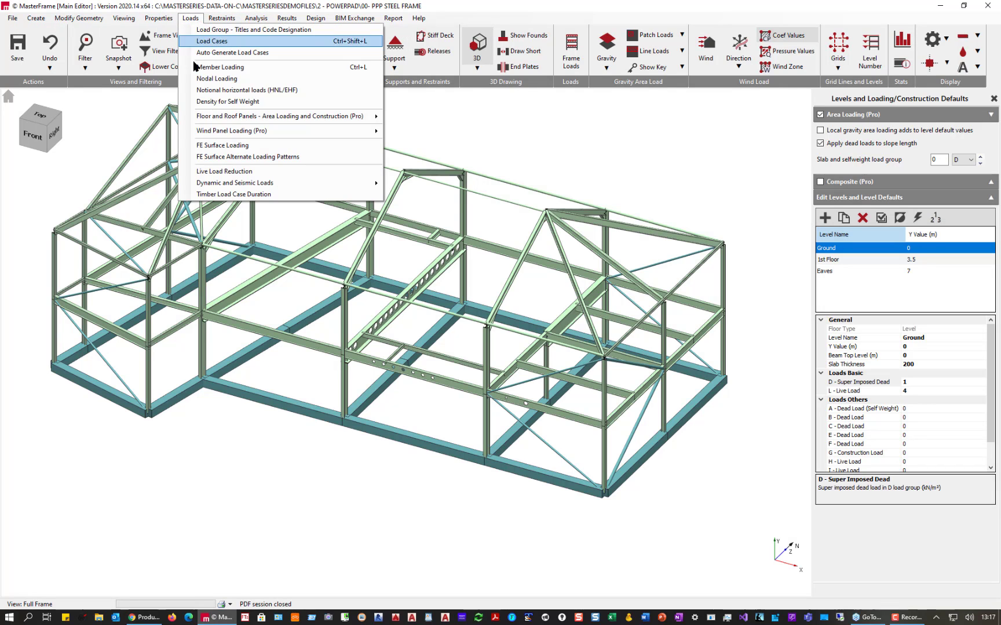
pyautogui.click(228, 130)
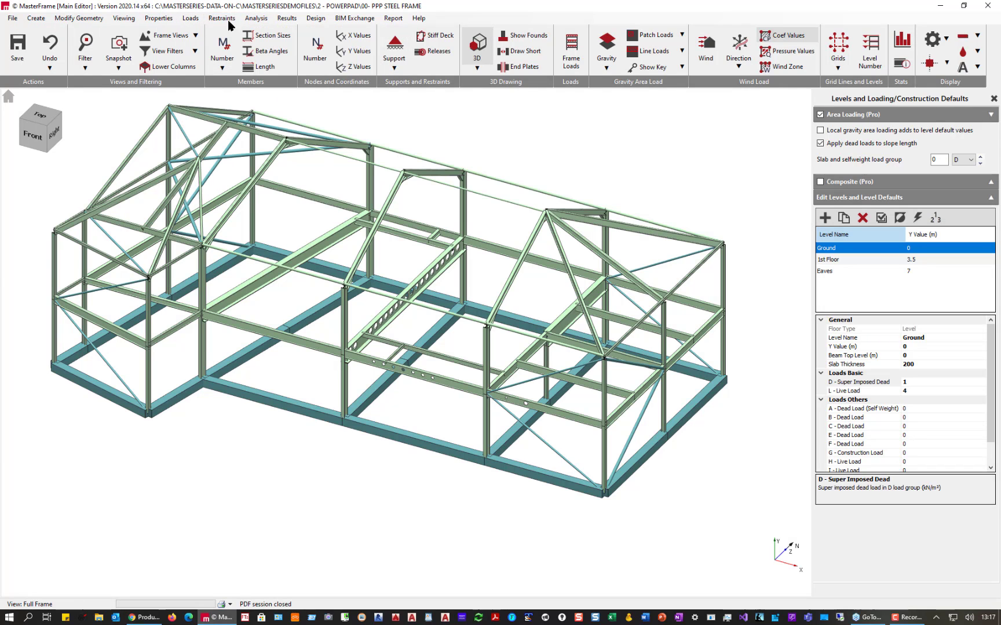
pyautogui.click(185, 20)
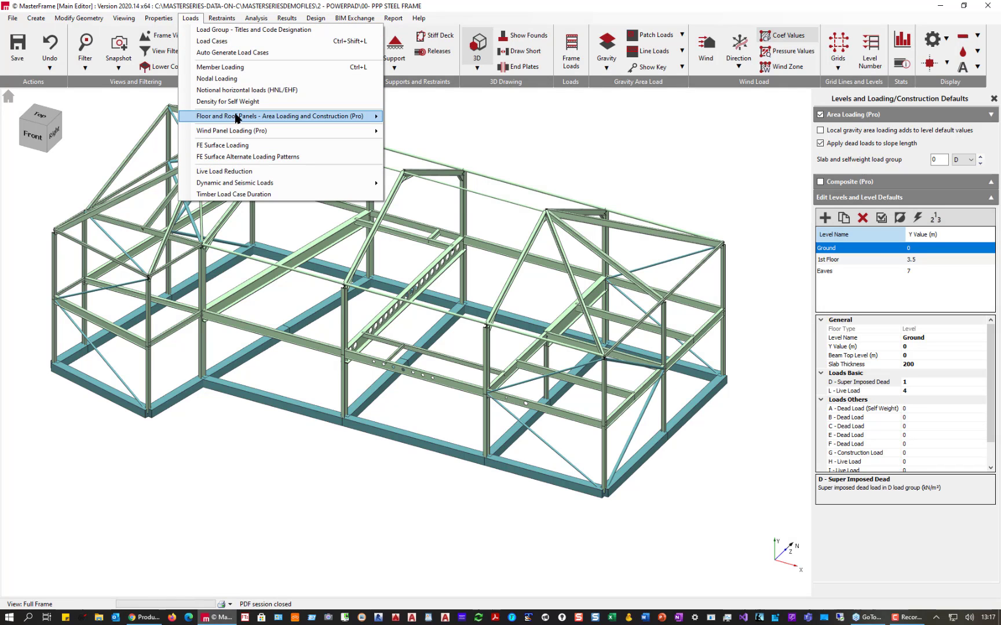
pyautogui.moveTo(238, 118)
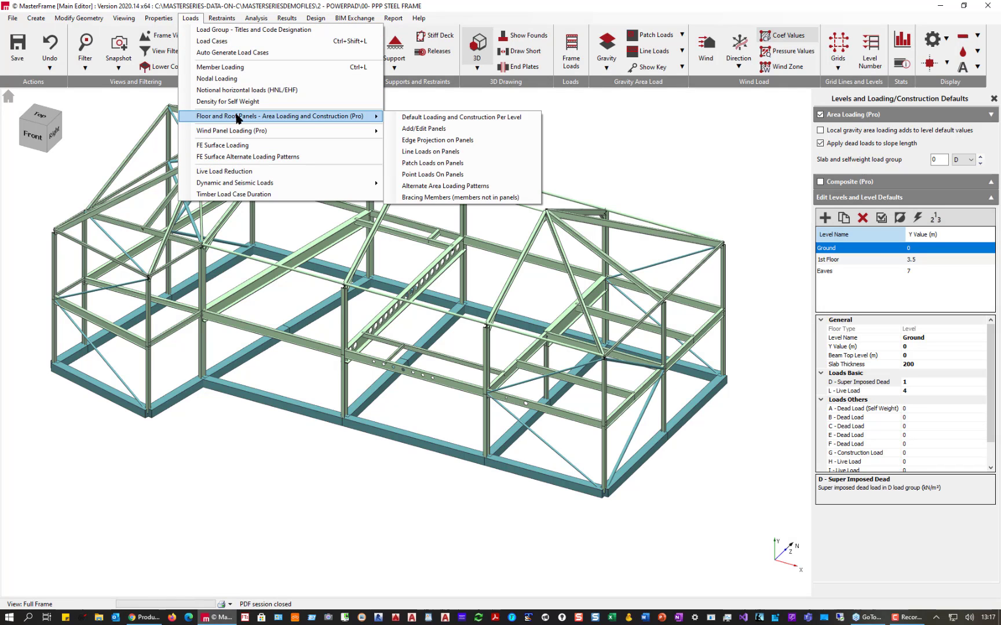
pyautogui.click(451, 129)
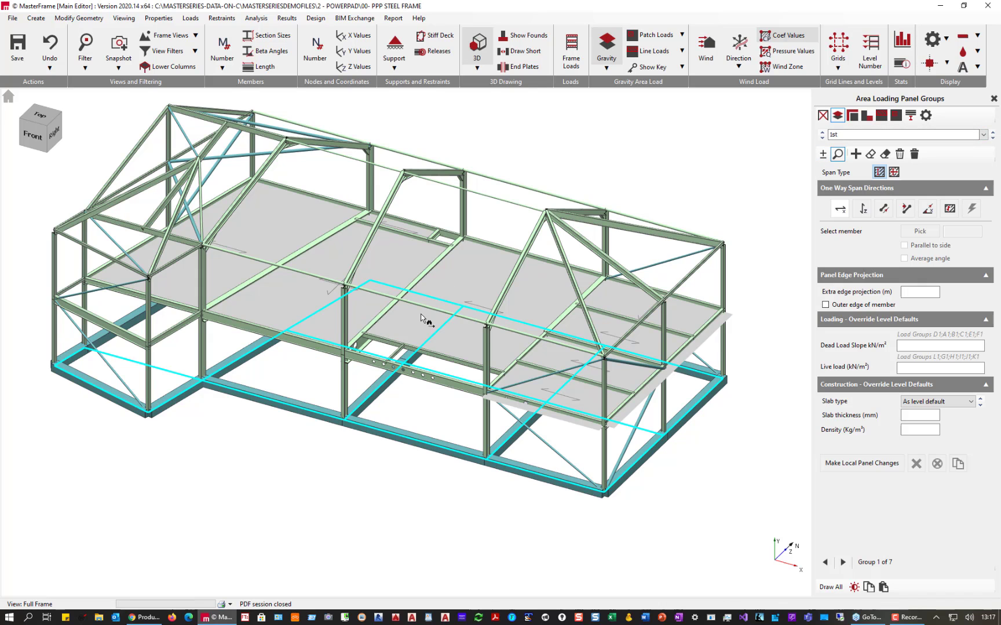
pyautogui.click(823, 154)
pyautogui.click(377, 349)
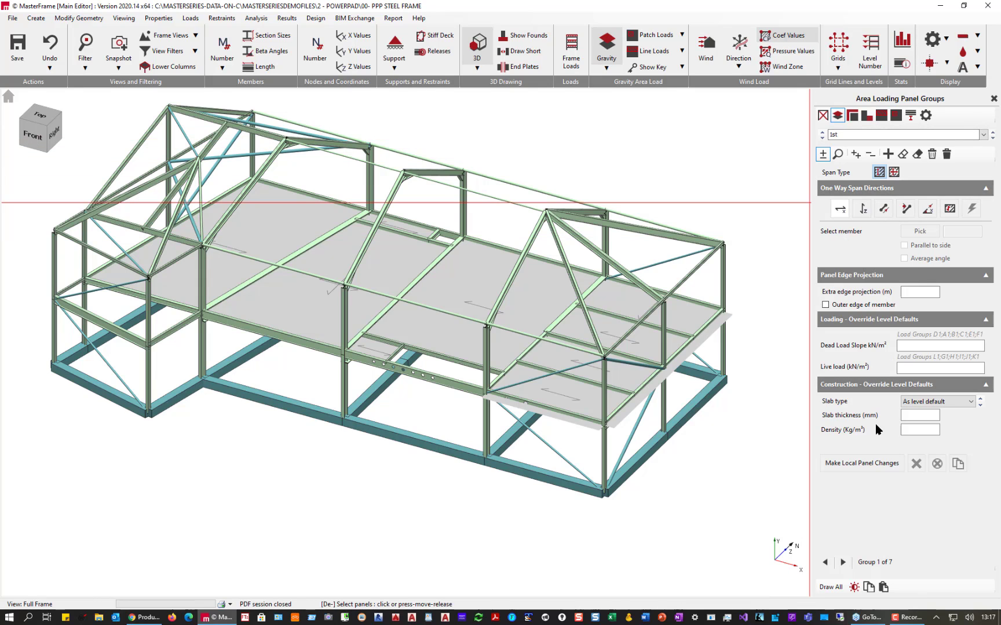
# Try to turn the one-way span of the narrow front strip panel to the Z direction with local panel changes.
pyautogui.click(863, 463)
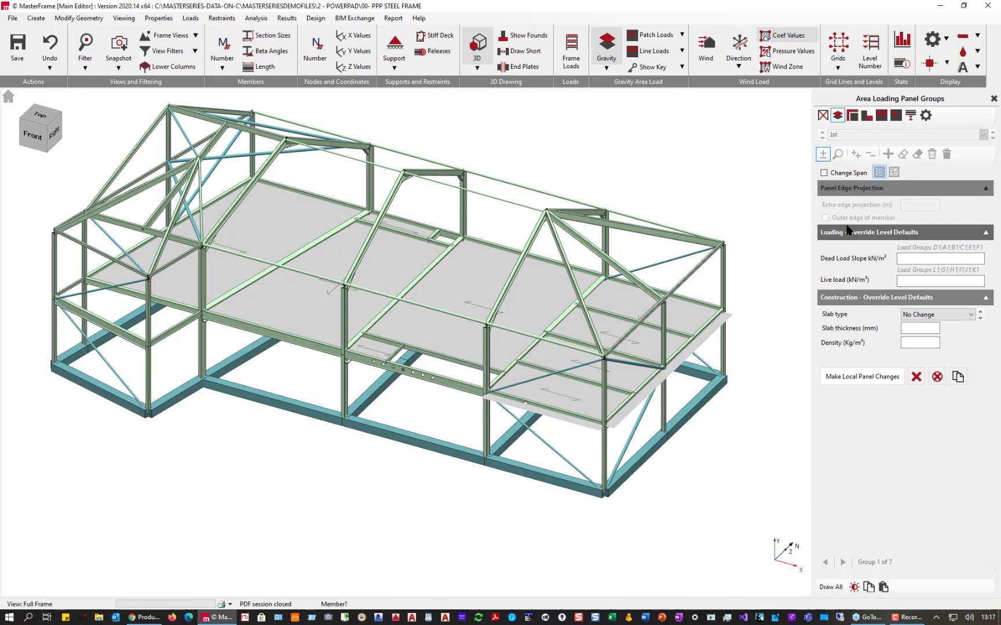
pyautogui.click(823, 173)
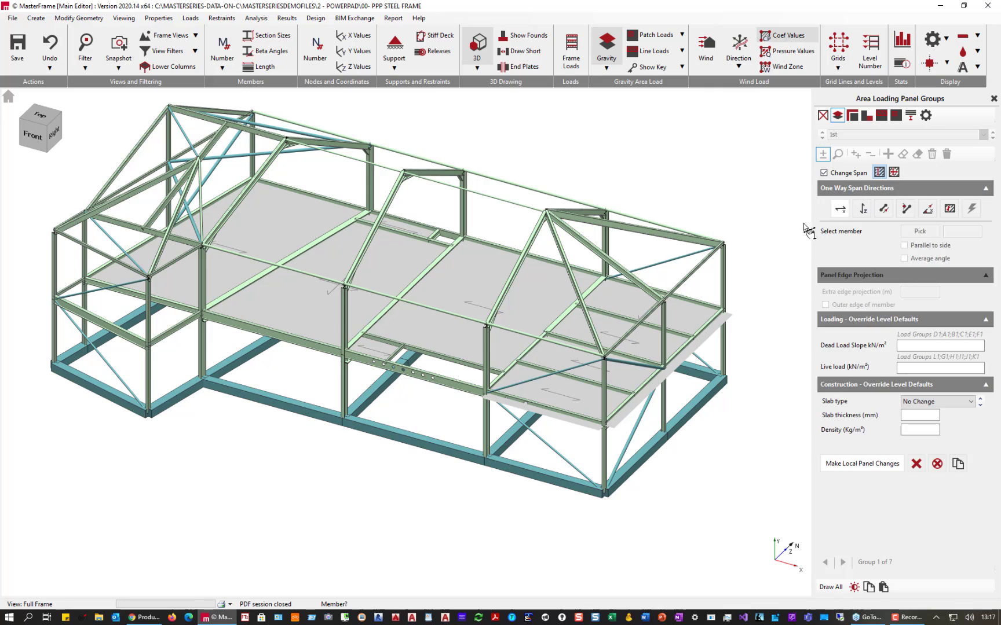
pyautogui.click(378, 353)
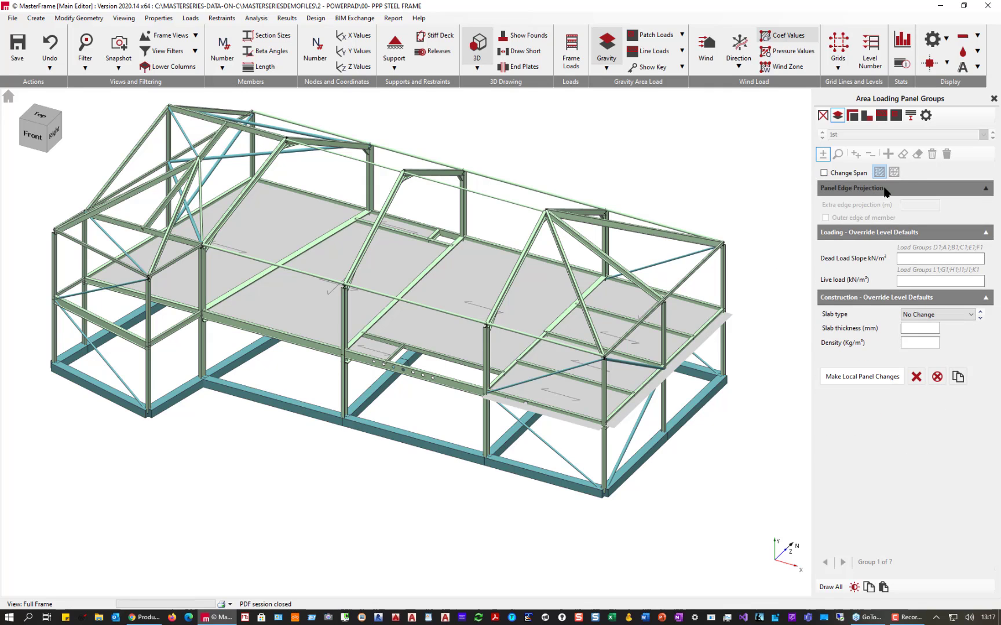
pyautogui.click(823, 173)
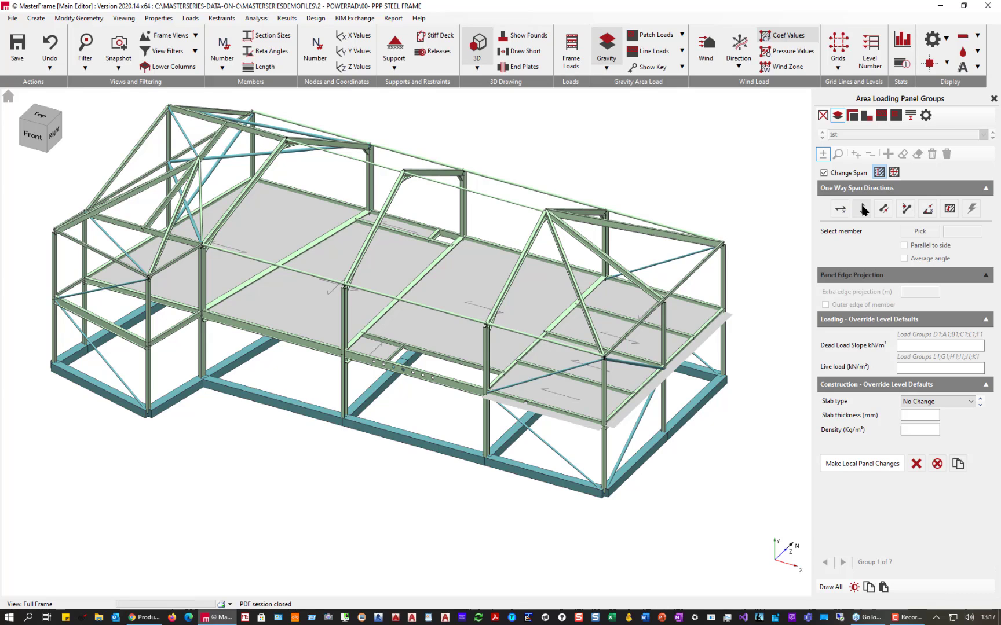
pyautogui.click(863, 210)
# Step through the area loading panel groups as far as Roof East West and return to the 1st level group.
pyautogui.press('pagedown')
pyautogui.press('pagedown')
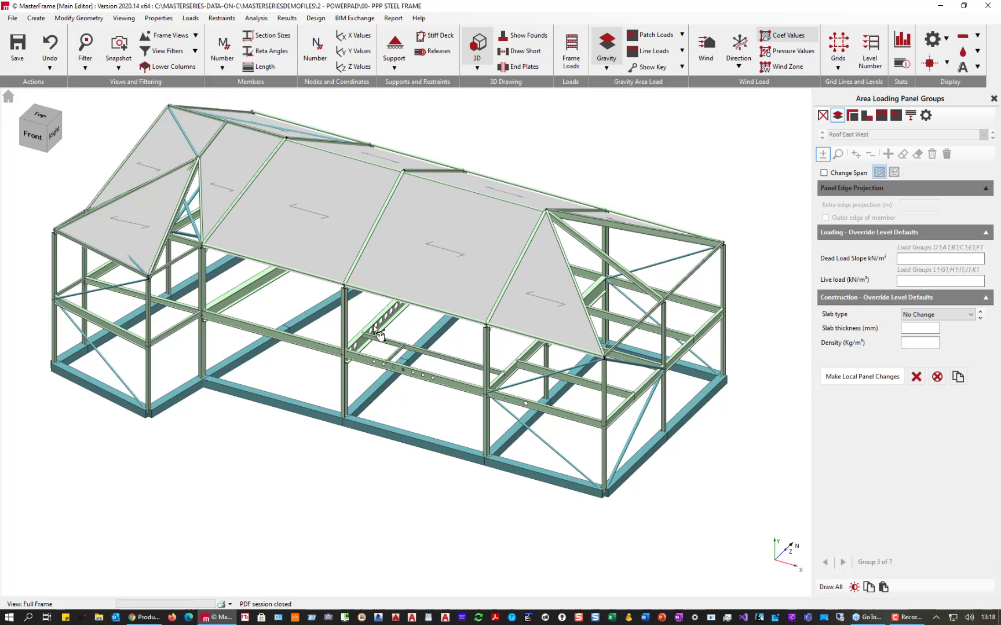
pyautogui.press('pageup')
pyautogui.press('pageup')
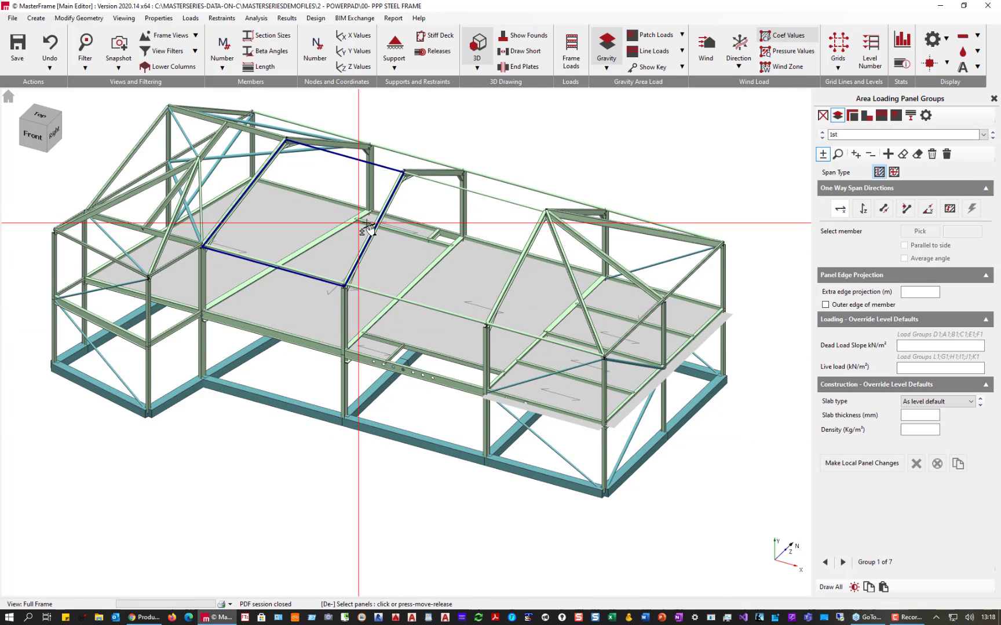
# Change the one-way span of the narrow panel along the rear edge of the 1st level to the Z direction.
pyautogui.moveTo(335, 357); pyautogui.dragTo(776, 357, button='middle')
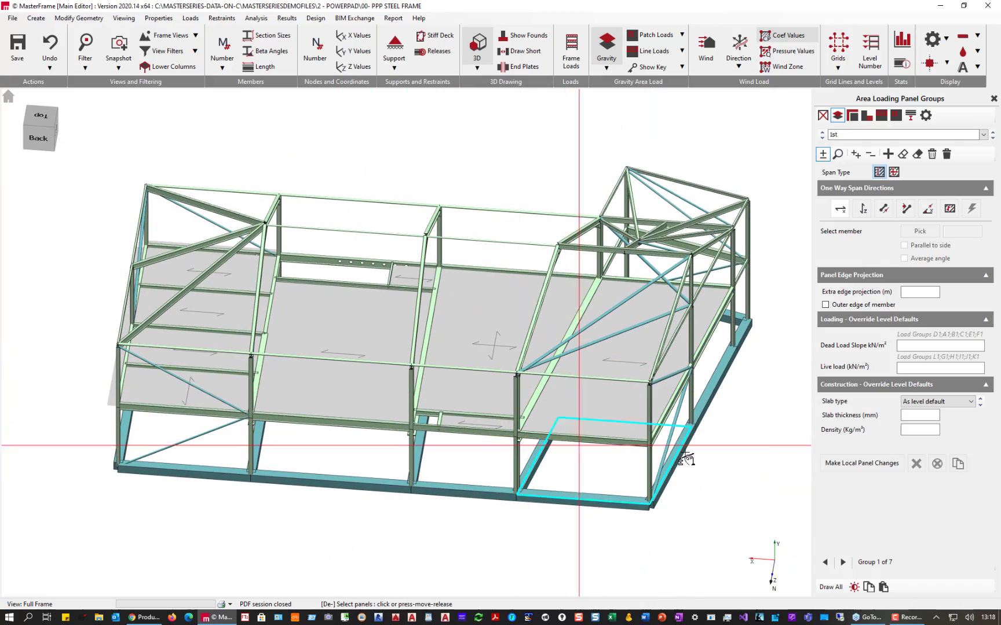
pyautogui.click(861, 464)
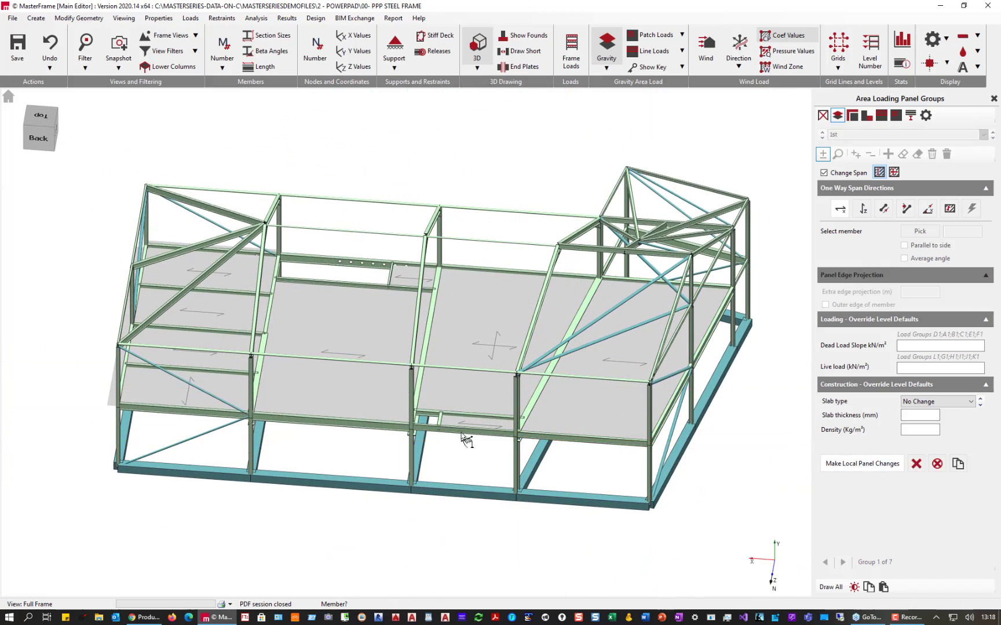
pyautogui.click(475, 424)
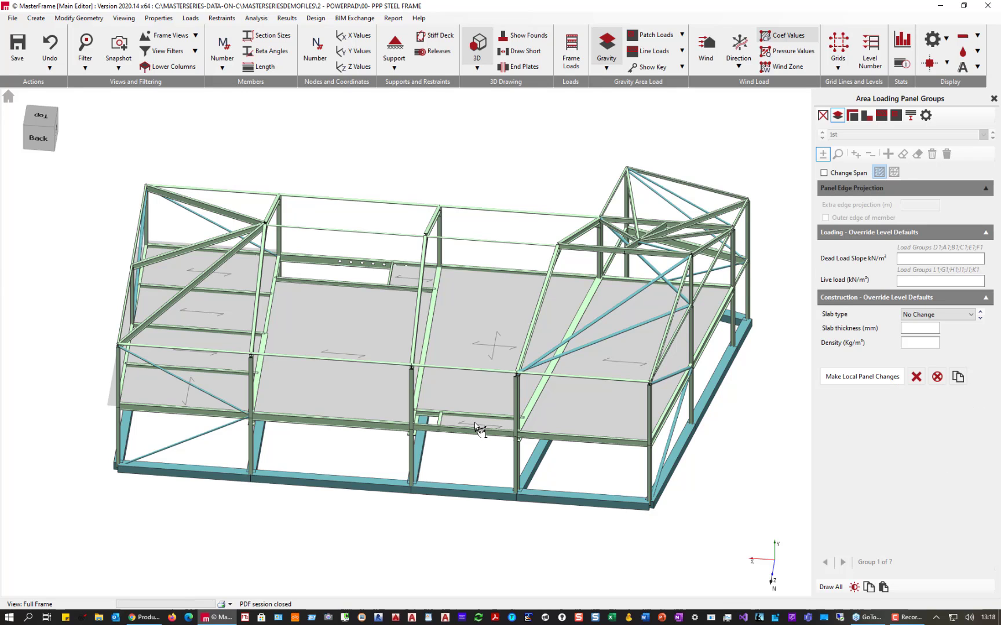
pyautogui.click(824, 173)
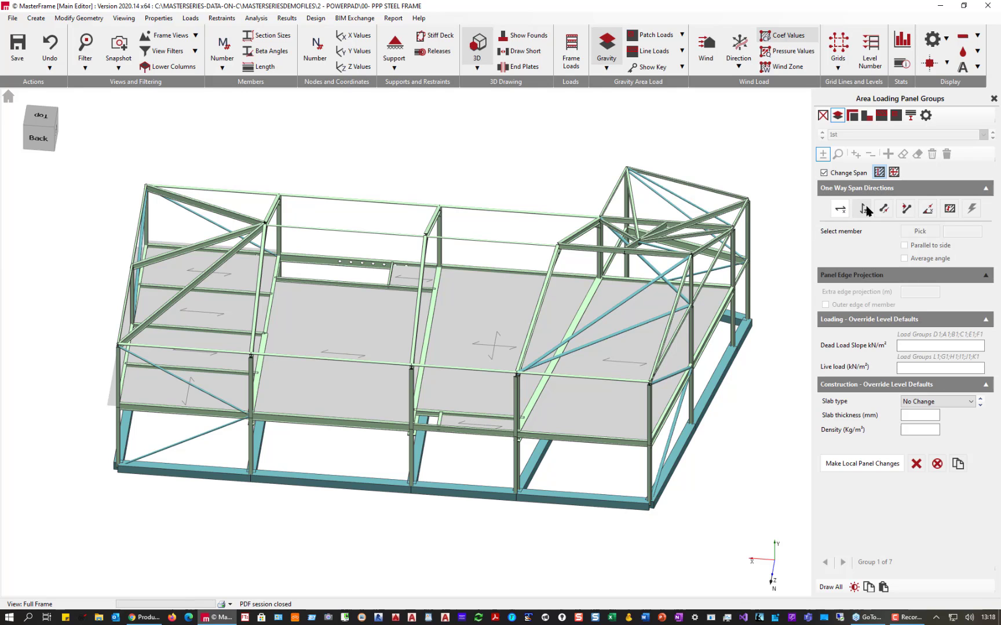
pyautogui.click(862, 210)
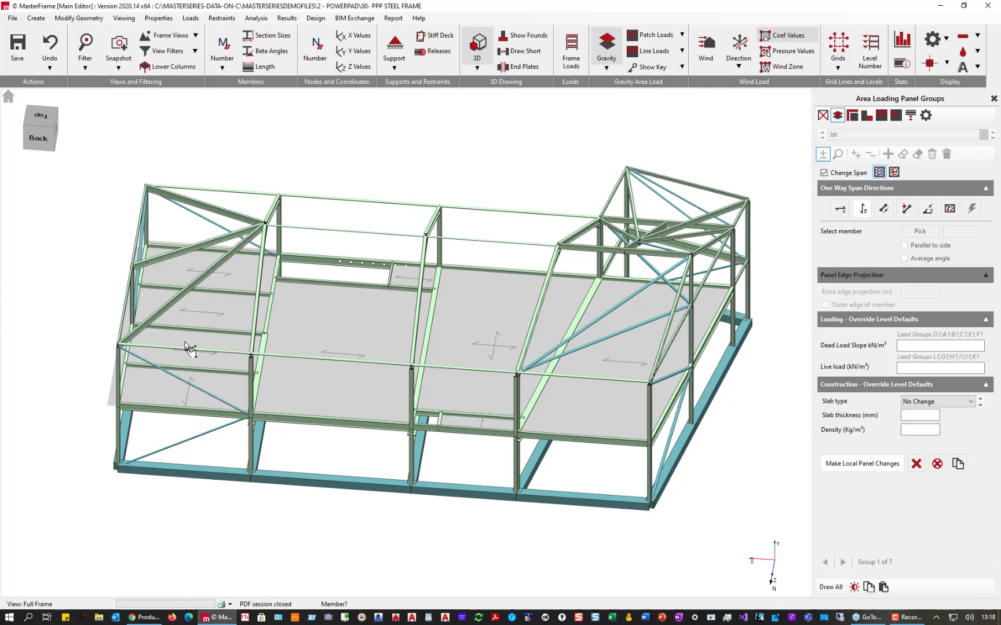
# Copy the Z-direction span to the remaining floor panels between the secondary beams in the overhanging end bay.
pyautogui.click(957, 464)
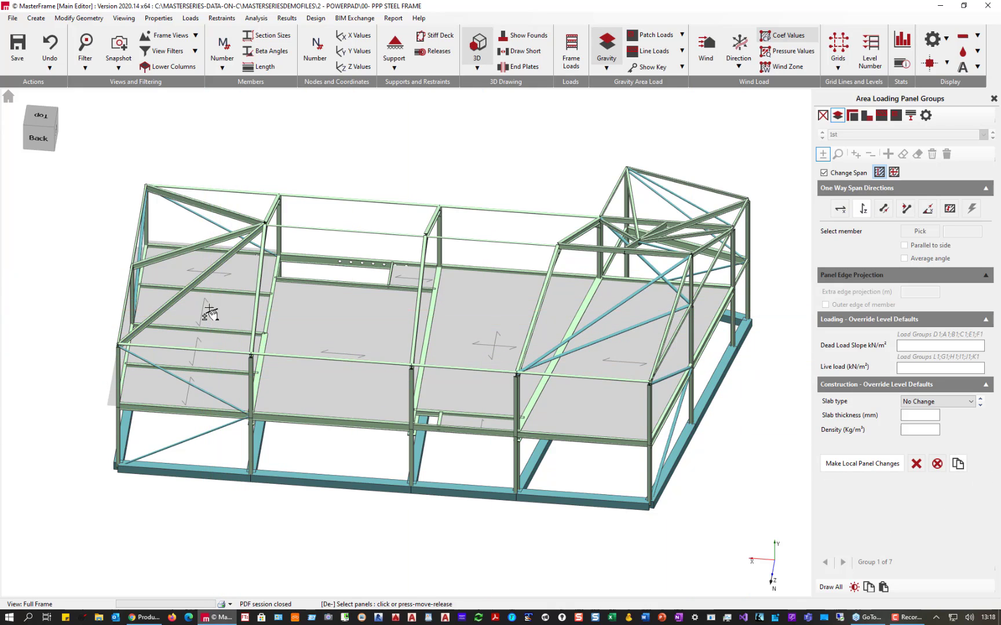
pyautogui.click(227, 277)
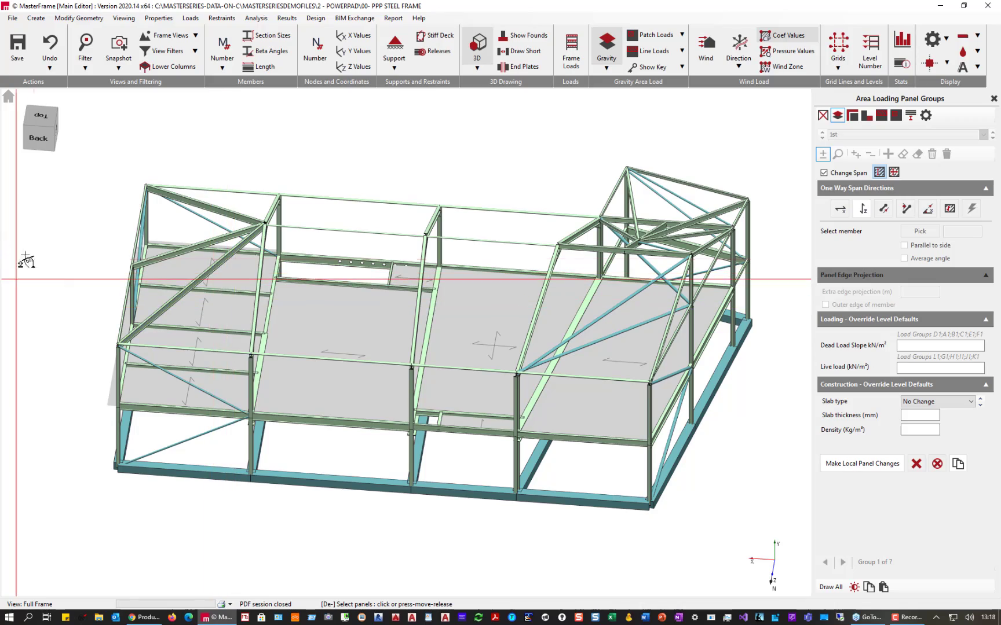
pyautogui.moveTo(276, 369); pyautogui.dragTo(491, 350, button='middle')
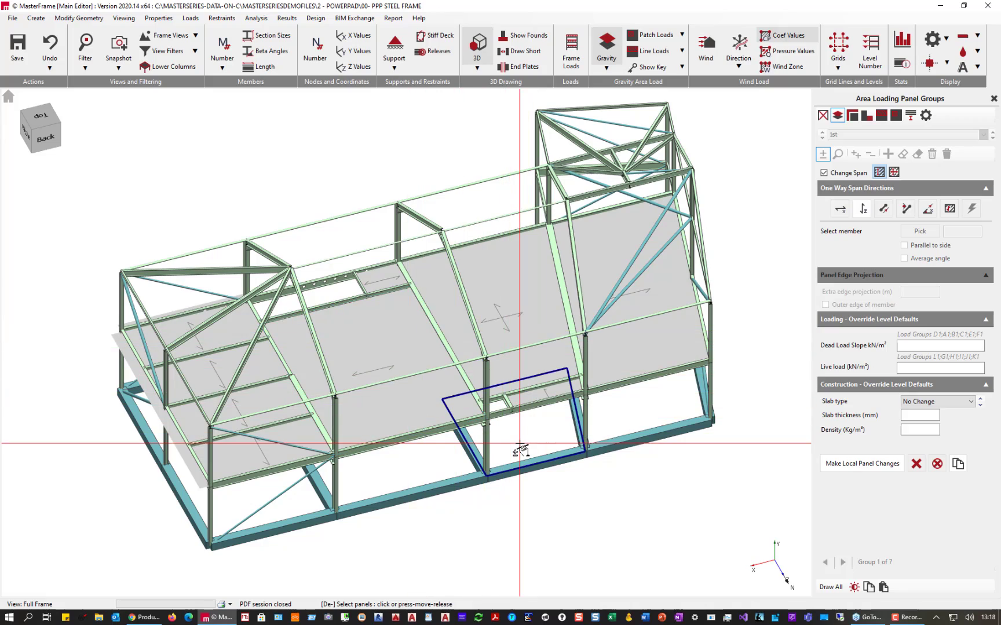
# Leave the local panel changes and add a 1st level floor panel at the front of the projecting bay.
pyautogui.moveTo(520, 450); pyautogui.dragTo(897, 209, button='middle')
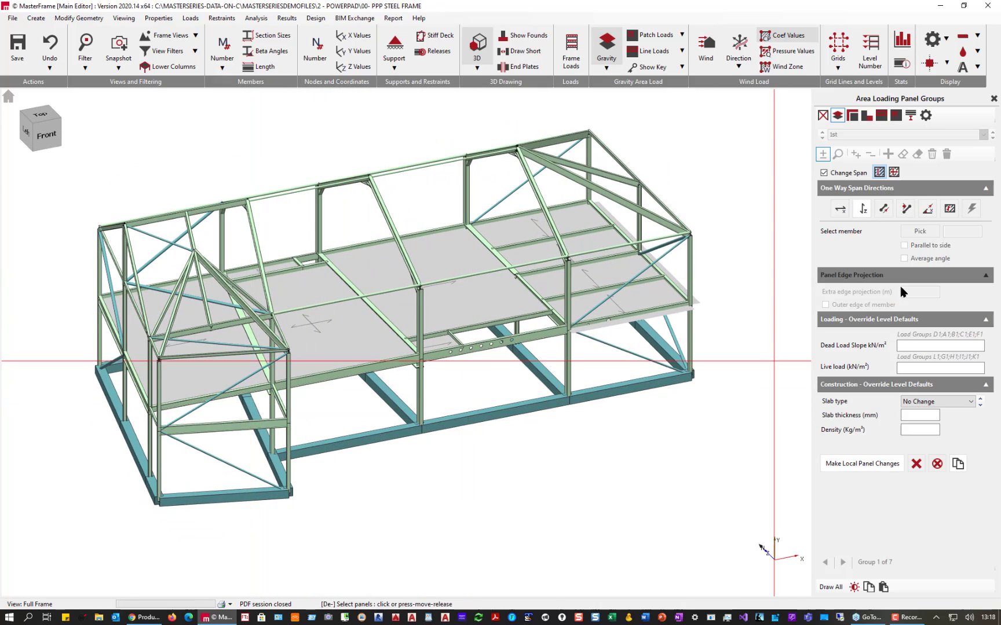
pyautogui.click(856, 463)
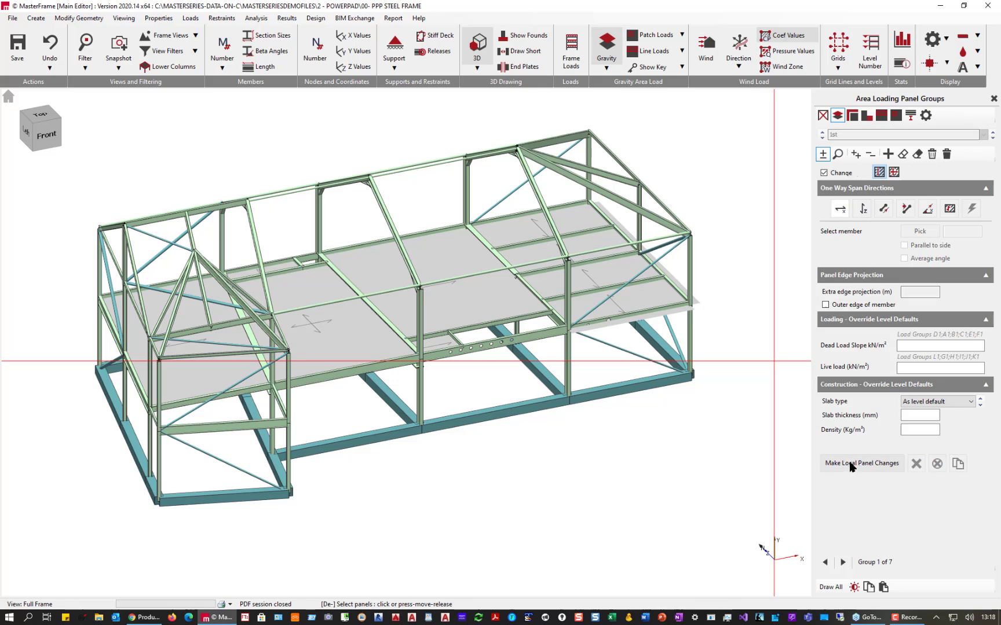
pyautogui.click(229, 414)
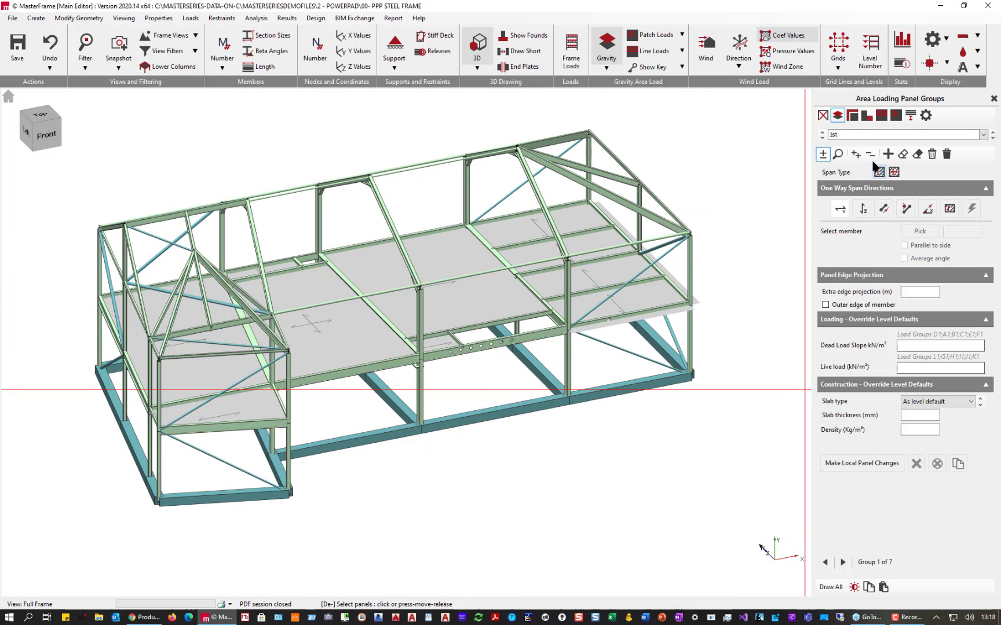
# Change the one-way span of the front panel in the projecting bay to the Z direction.
pyautogui.click(844, 467)
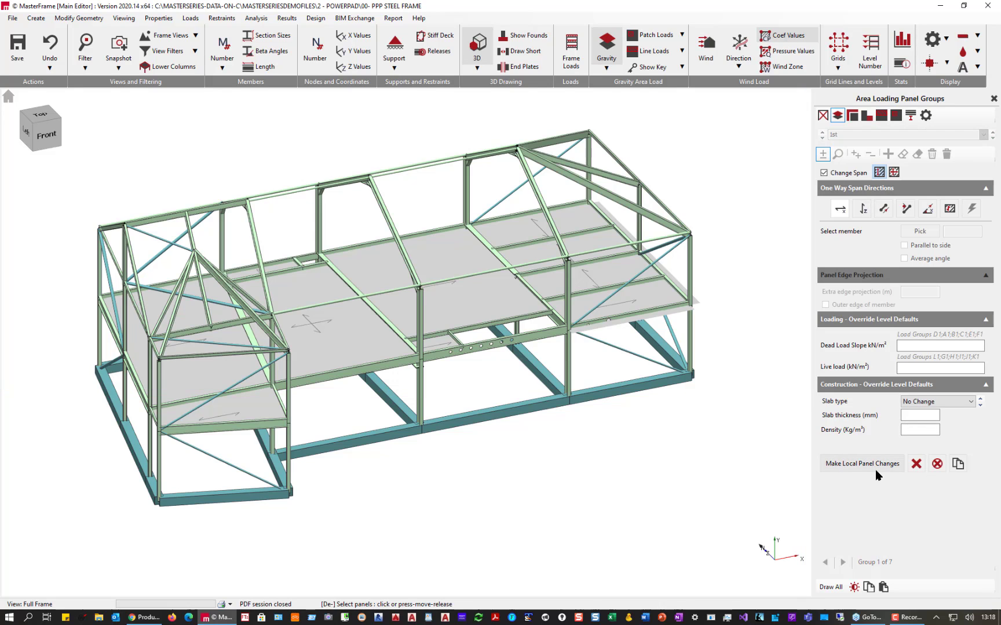
pyautogui.click(862, 208)
pyautogui.click(252, 420)
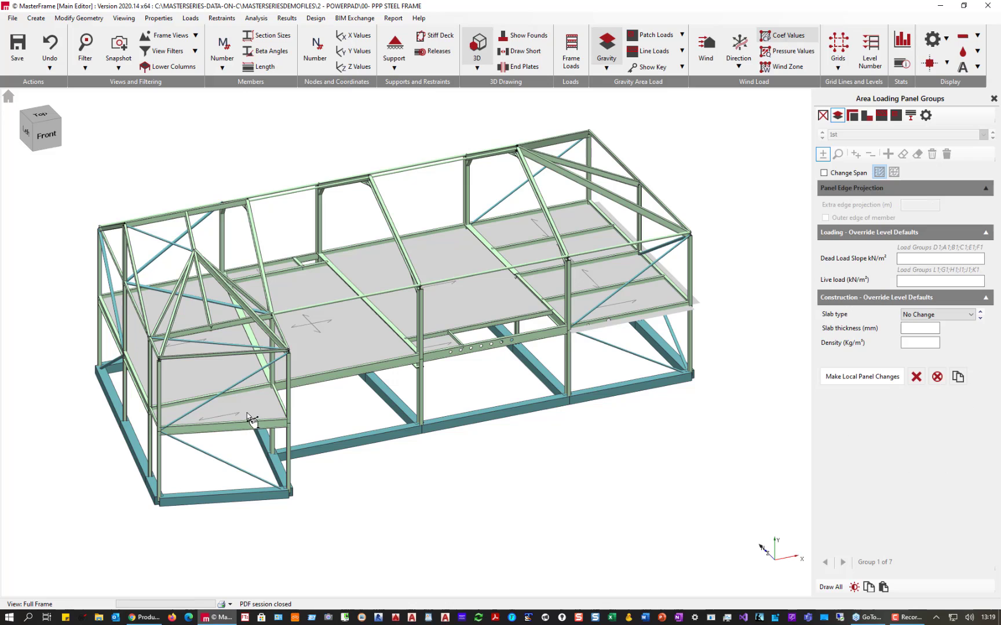
pyautogui.click(847, 173)
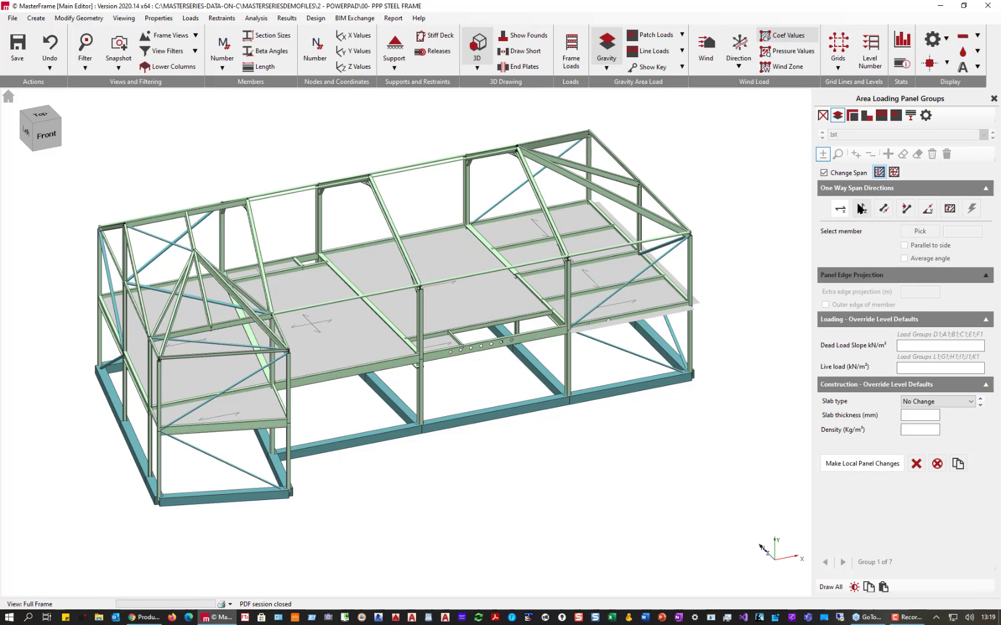
pyautogui.click(862, 210)
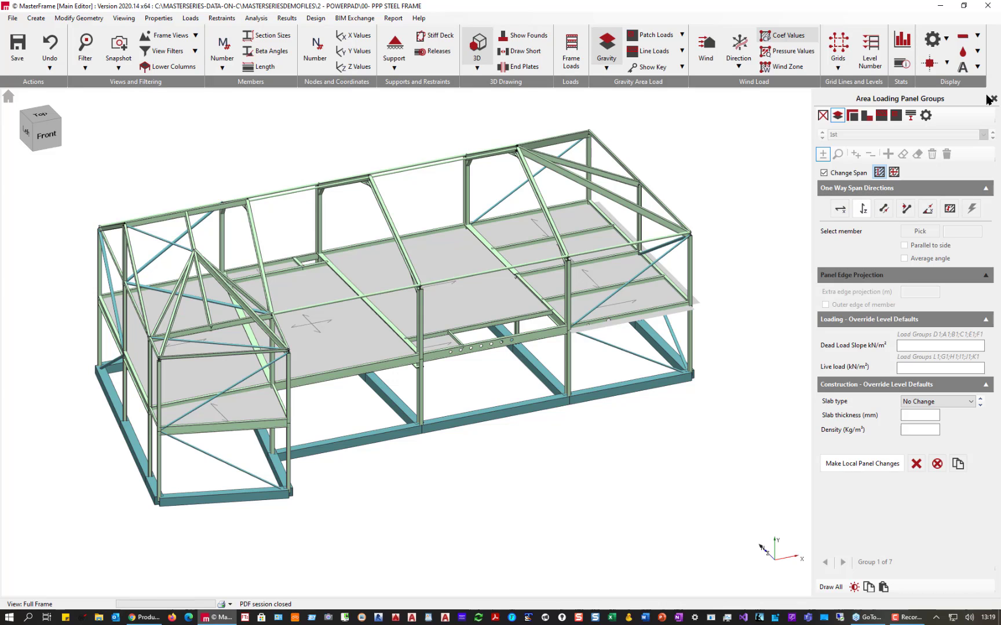
# View the area loading edge projections and the patch load settings.
pyautogui.click(852, 116)
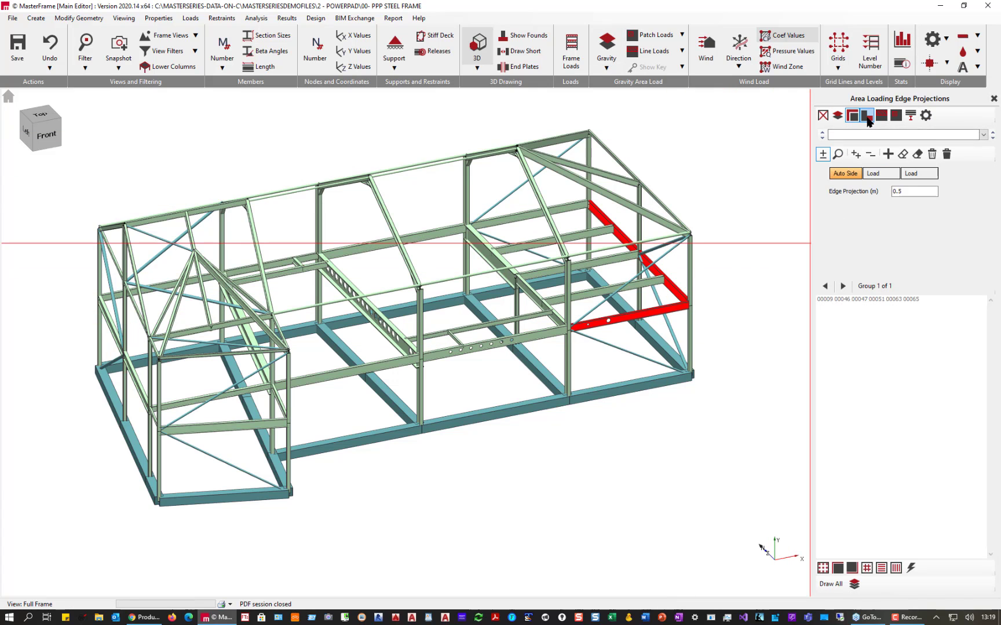
pyautogui.click(895, 116)
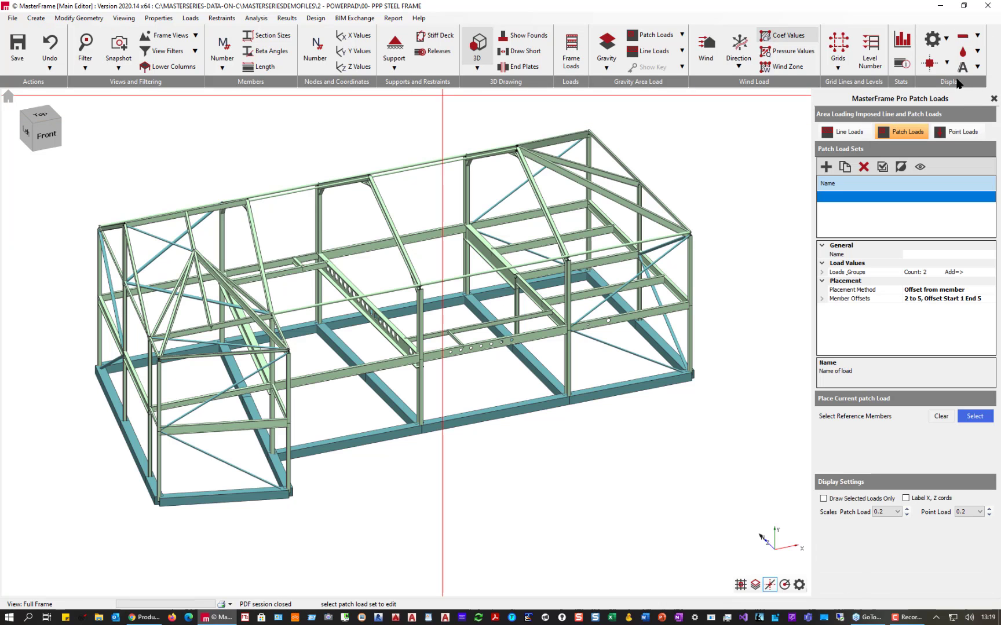
# Leave the patch loads, open the line loads on the panels and inspect the Edge line load set around the frame.
pyautogui.click(993, 99)
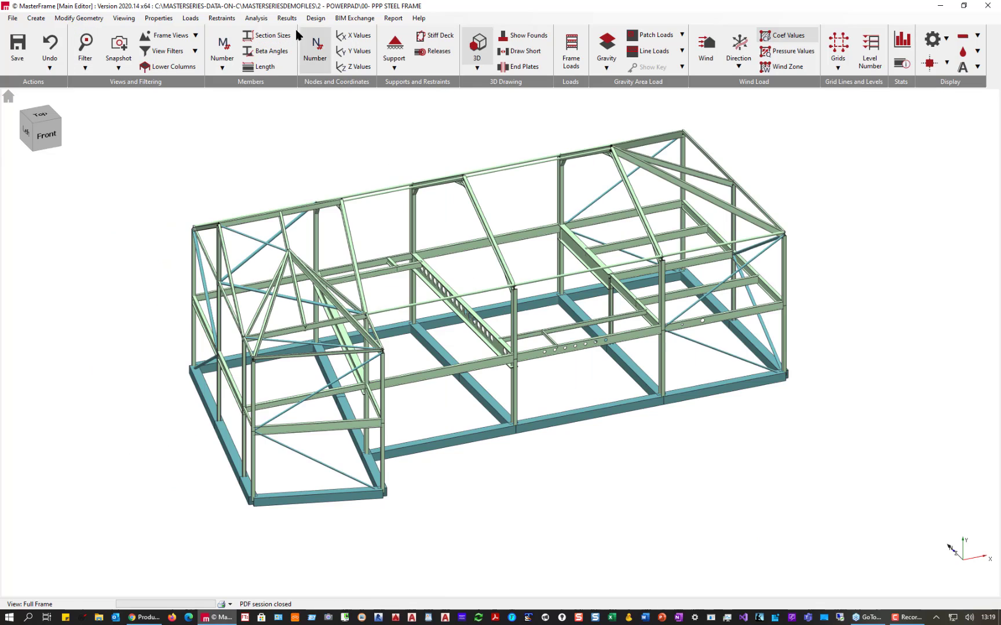
pyautogui.click(189, 19)
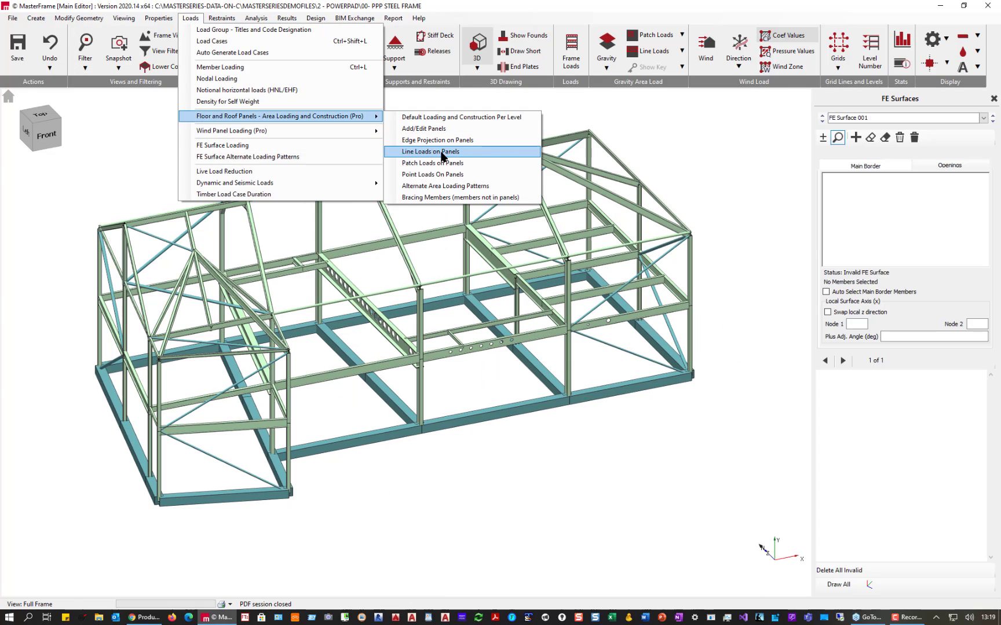
pyautogui.click(443, 152)
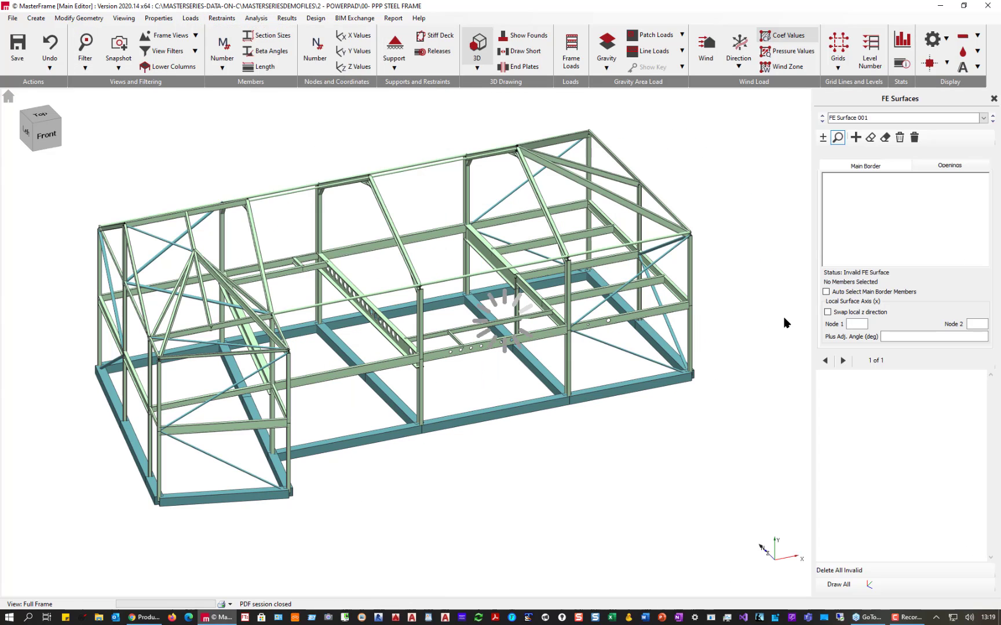
pyautogui.moveTo(230, 165); pyautogui.dragTo(608, 172, button='middle')
pyautogui.moveTo(665, 235); pyautogui.dragTo(789, 276, button='middle')
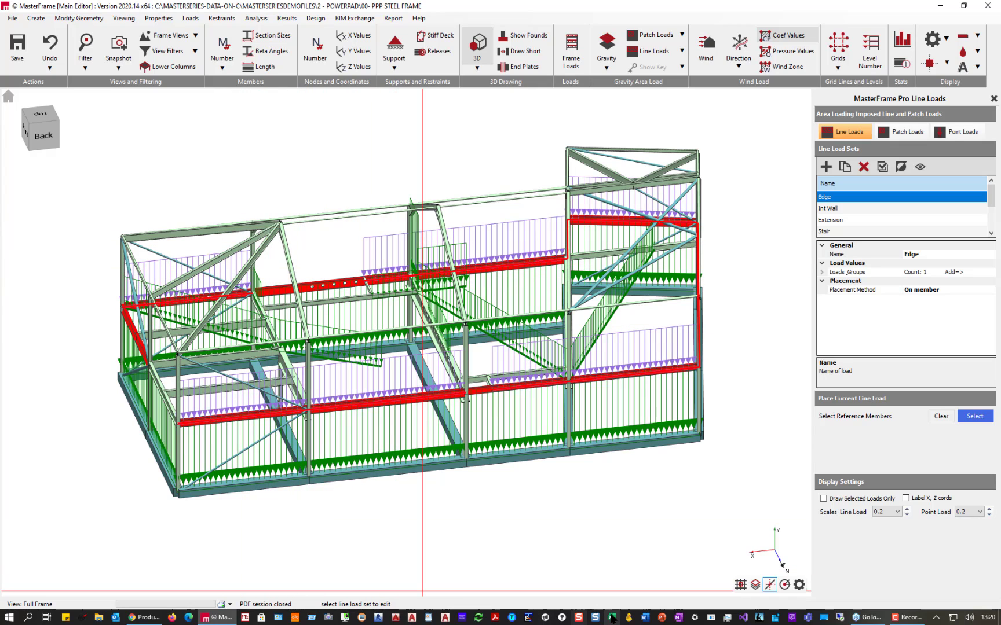
pyautogui.moveTo(388, 527); pyautogui.dragTo(355, 466, button='middle')
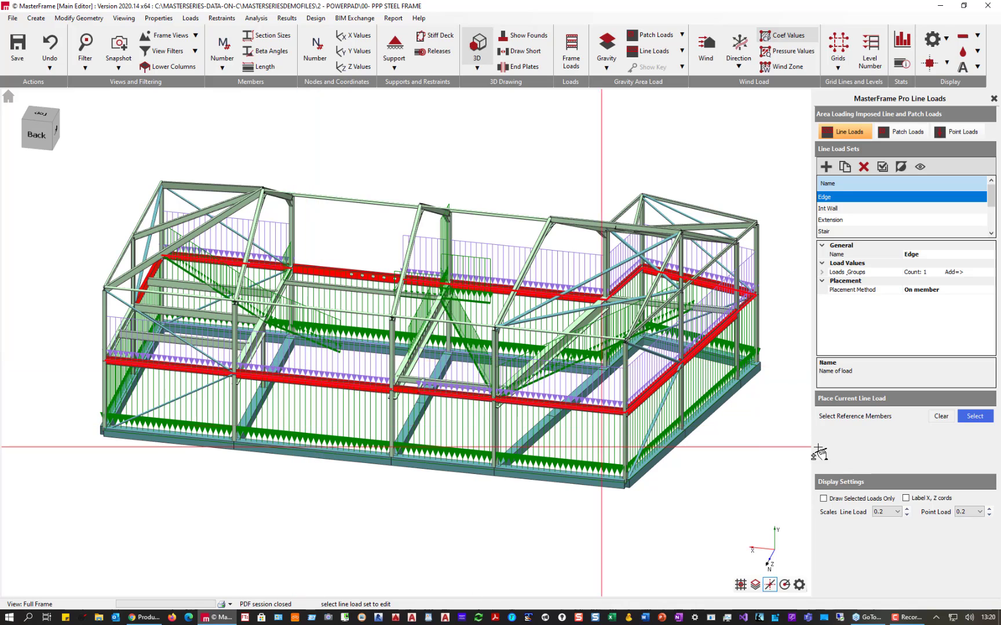
# Place the Edge line load on the remaining unloaded half of the first-floor edge beam in the right end elevation.
pyautogui.click(975, 417)
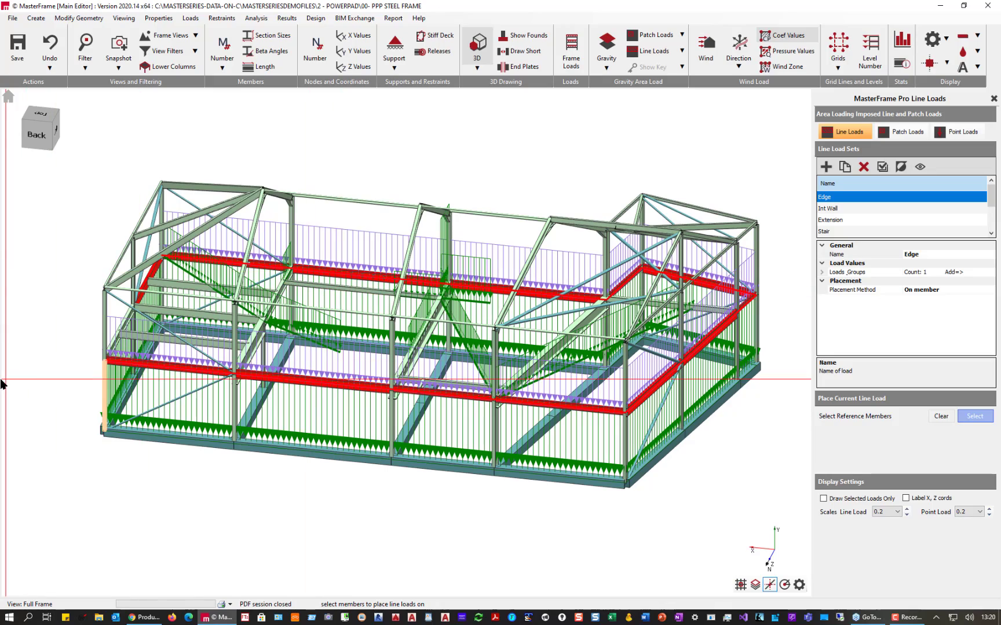
pyautogui.moveTo(79, 324); pyautogui.dragTo(307, 340, button='middle')
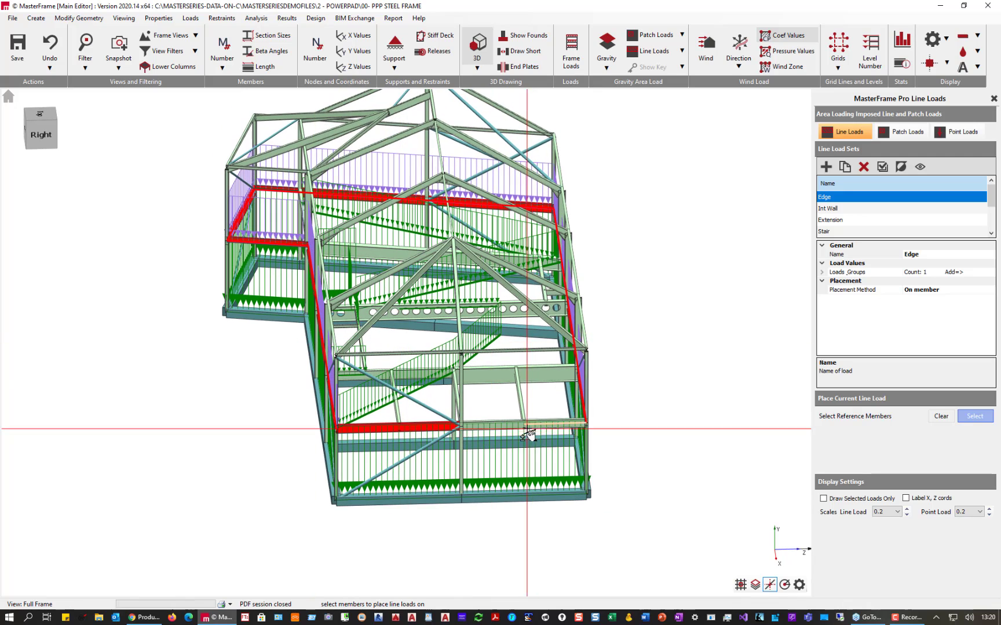
pyautogui.click(485, 434)
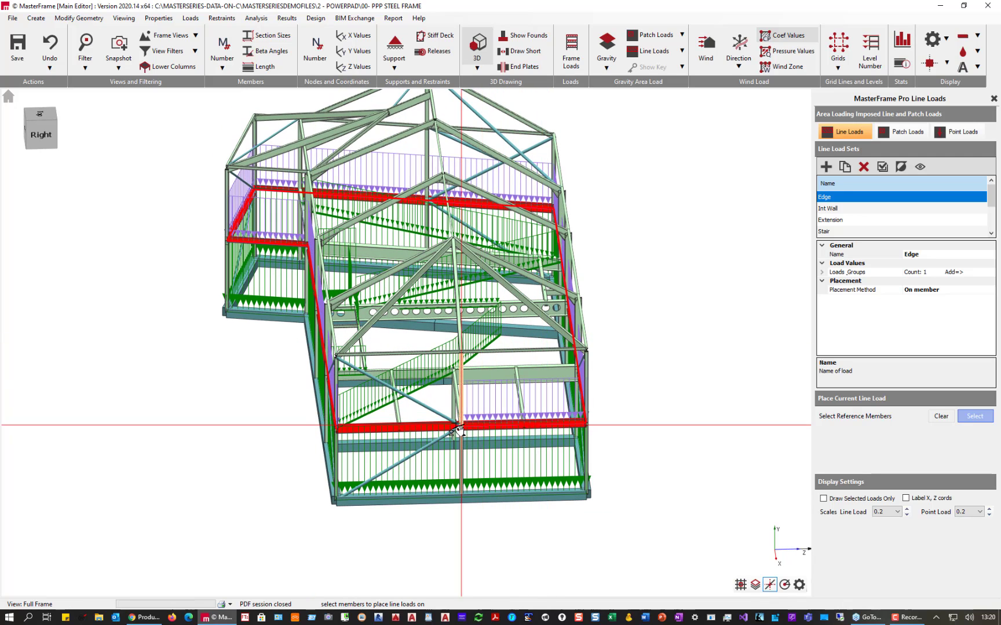
pyautogui.moveTo(785, 349); pyautogui.dragTo(621, 368, button='middle')
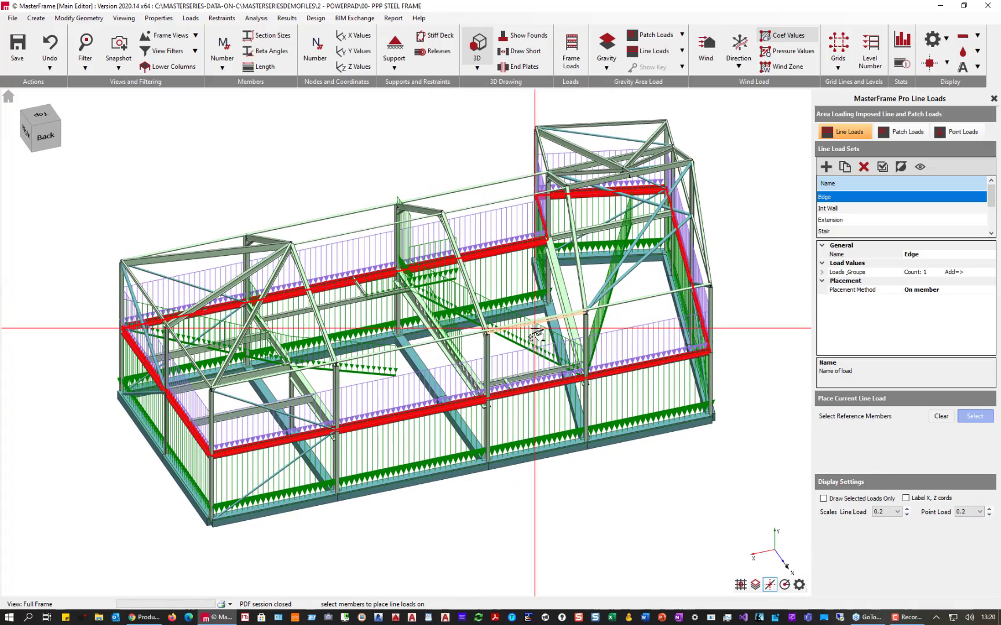
# Review the Int Wall, Extension and Stair line load sets on the frame and close the line loads.
pyautogui.click(839, 209)
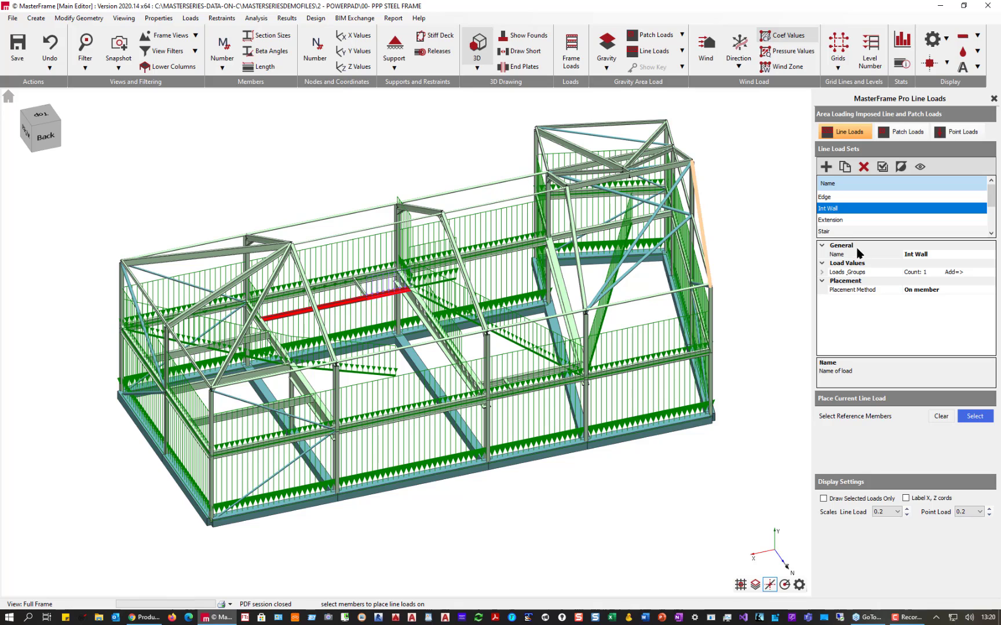
pyautogui.click(822, 221)
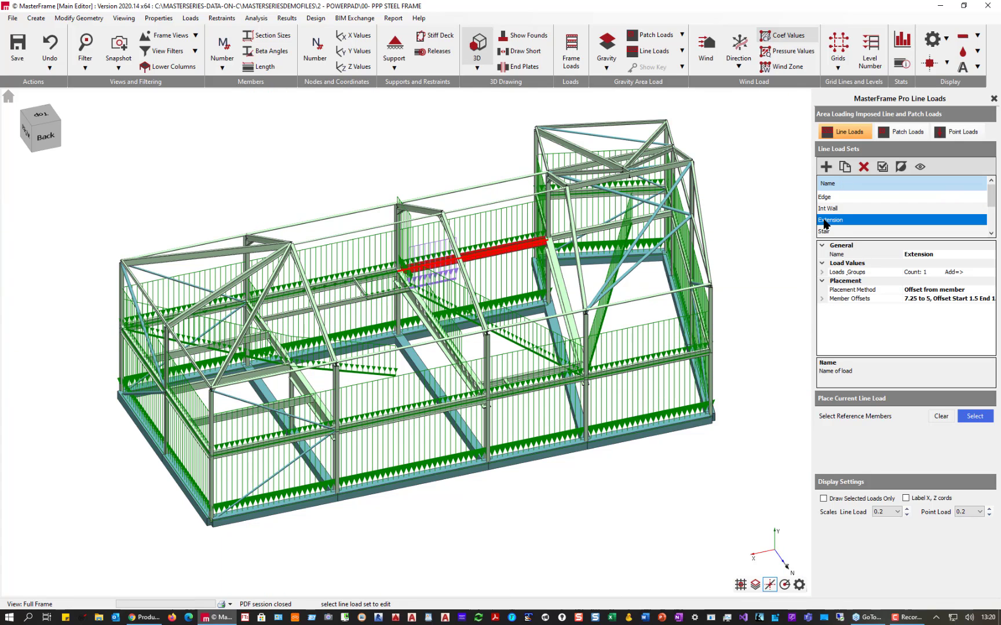
pyautogui.click(925, 232)
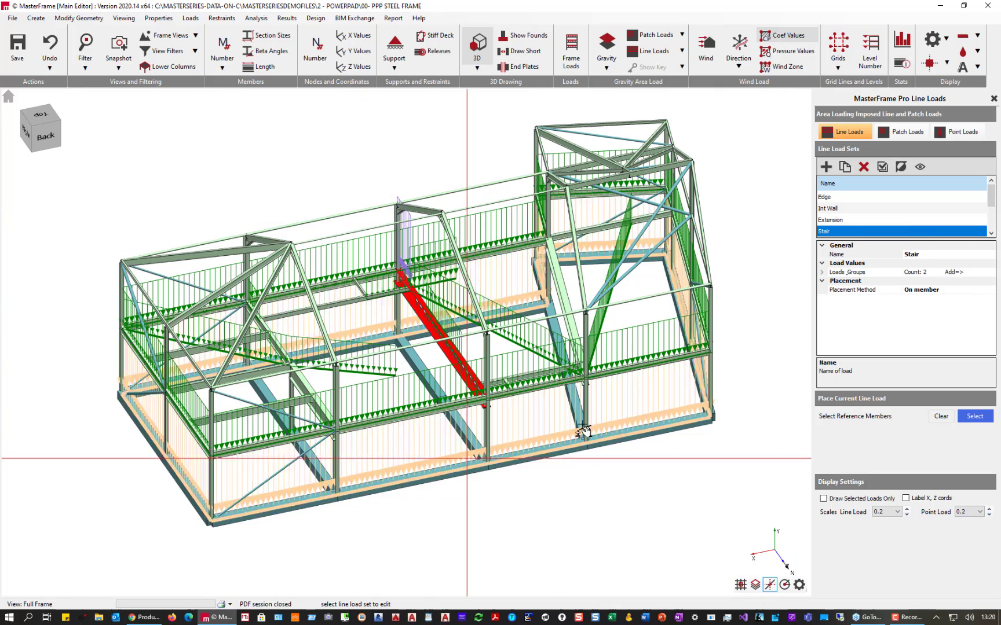
pyautogui.scroll(-2, 841, 188)
pyautogui.scroll(2, 826, 210)
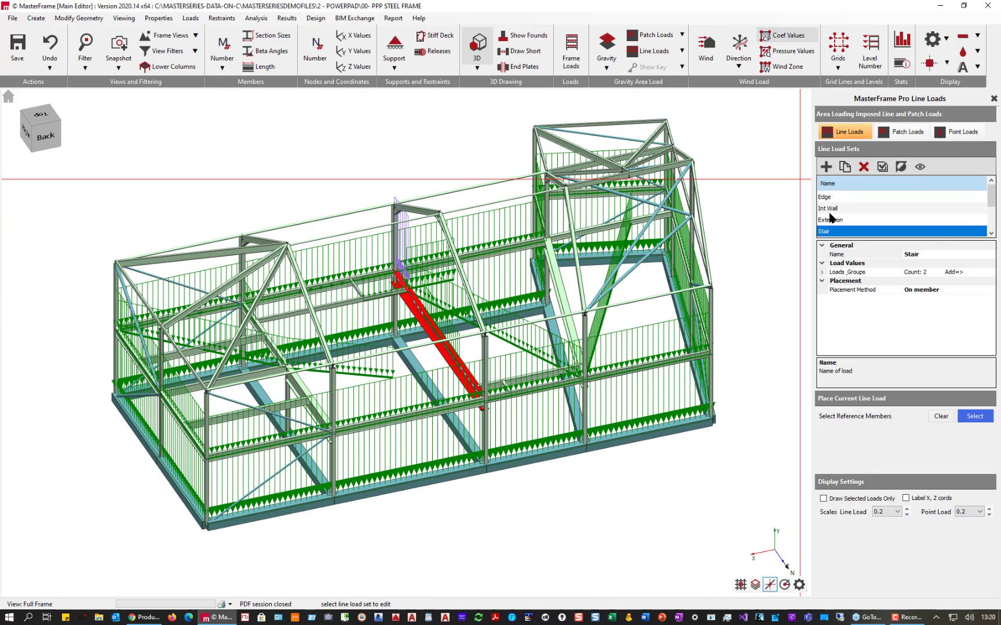
pyautogui.scroll(-3, 803, 252)
pyautogui.moveTo(630, 281); pyautogui.dragTo(480, 234, button='middle')
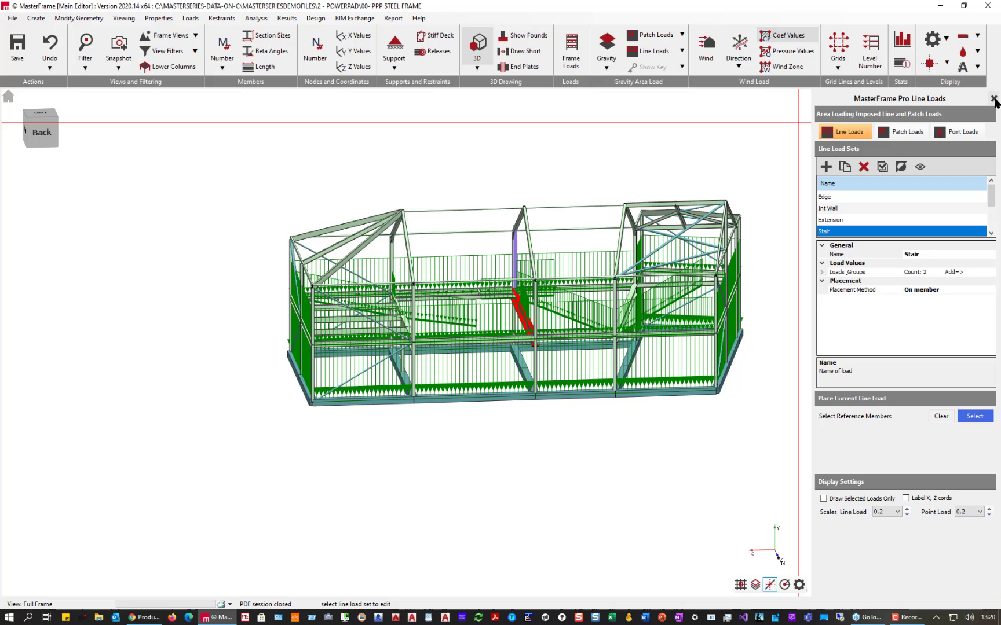
pyautogui.click(992, 100)
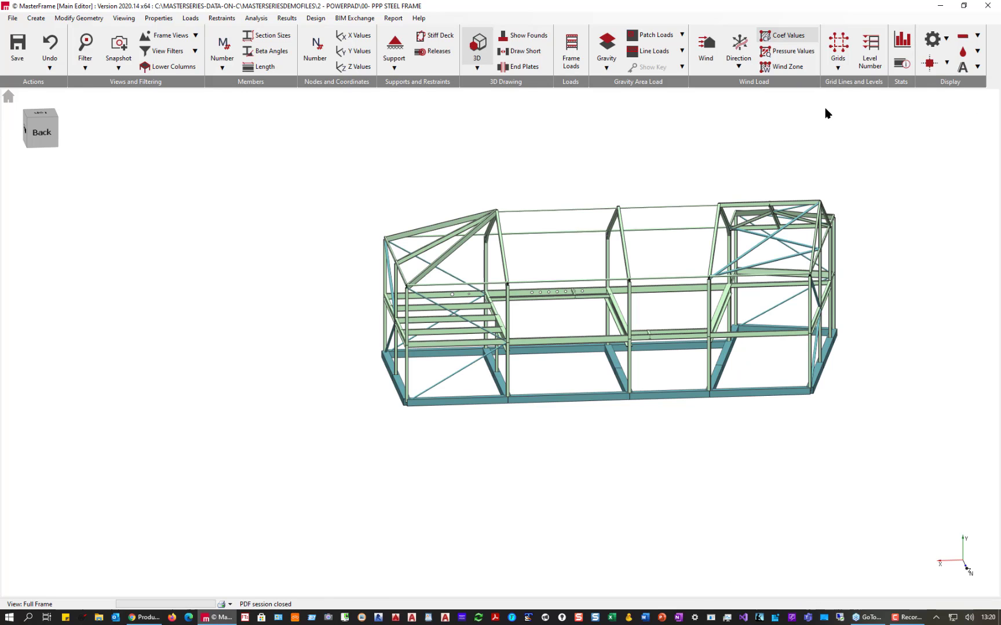
# Open the wind directions and settings of the wind panel loading to examine the wind angles and pressure coefficients.
pyautogui.click(287, 17)
pyautogui.click(191, 18)
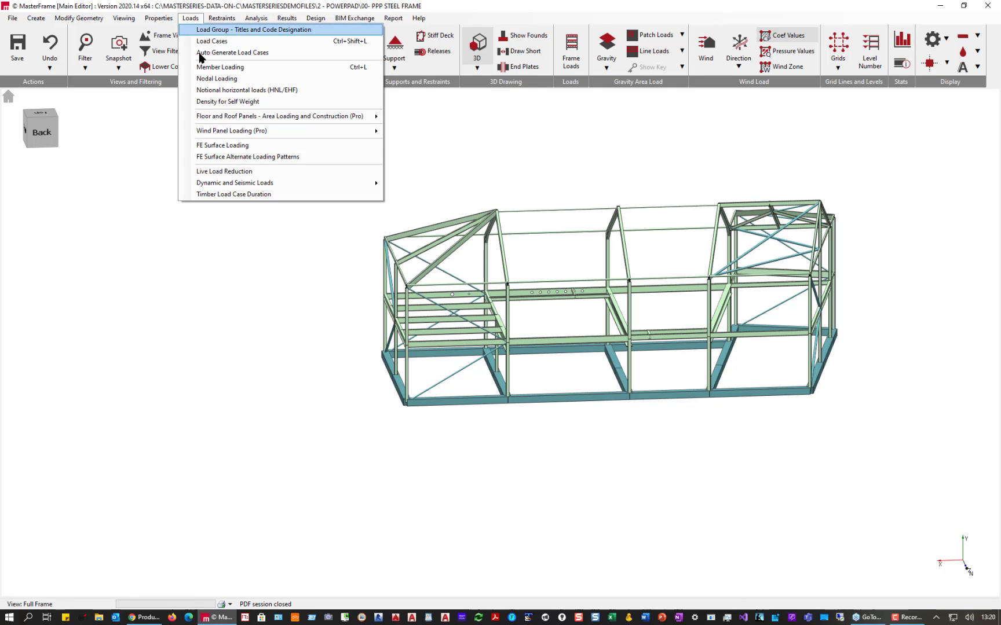
pyautogui.moveTo(223, 134)
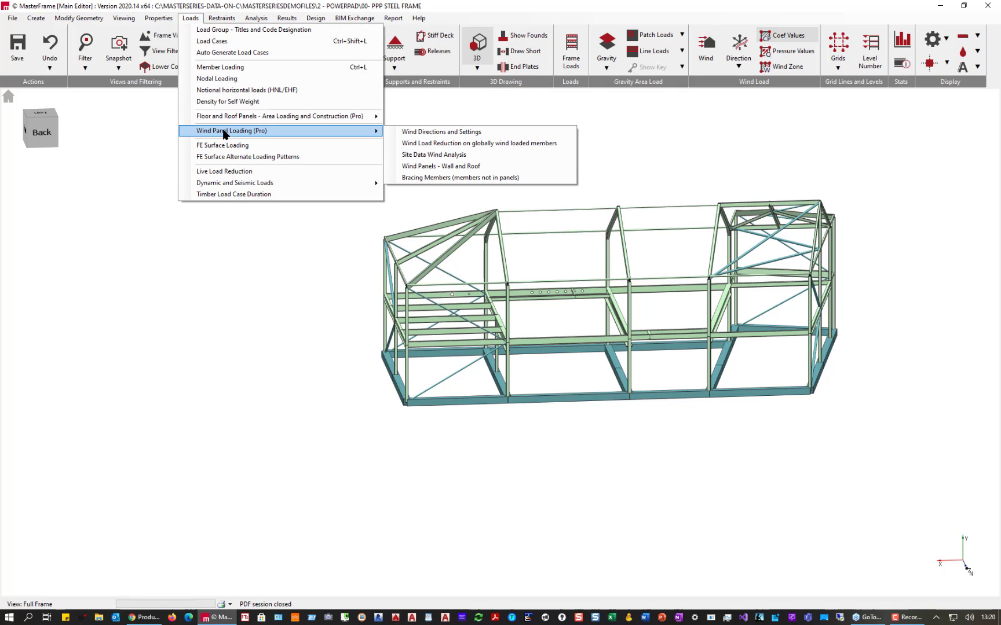
pyautogui.click(439, 132)
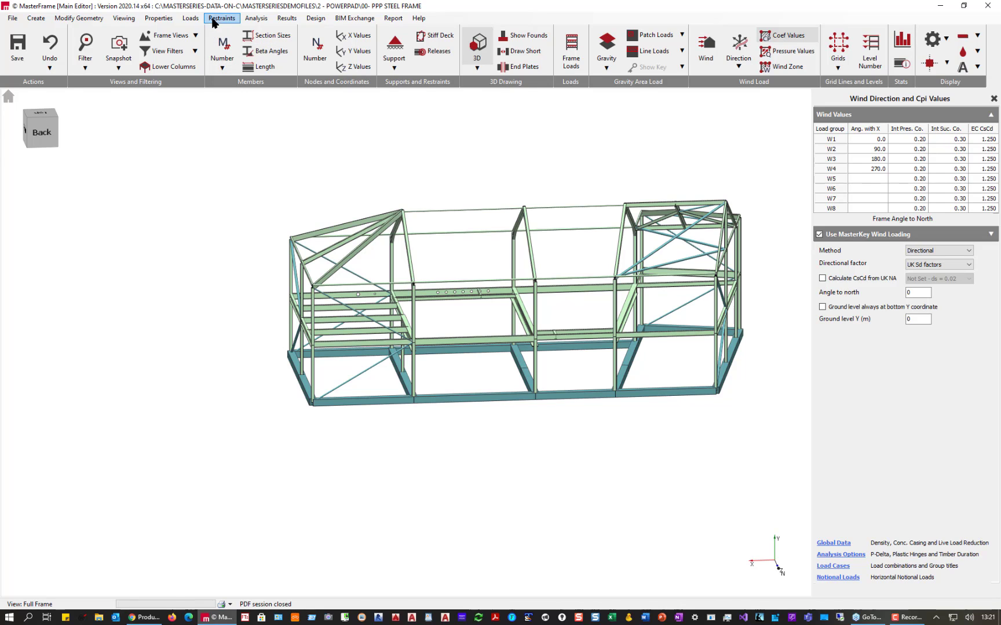
# Open the site data wind analysis and choose Croydon as the site's town.
pyautogui.click(191, 18)
pyautogui.moveTo(253, 132)
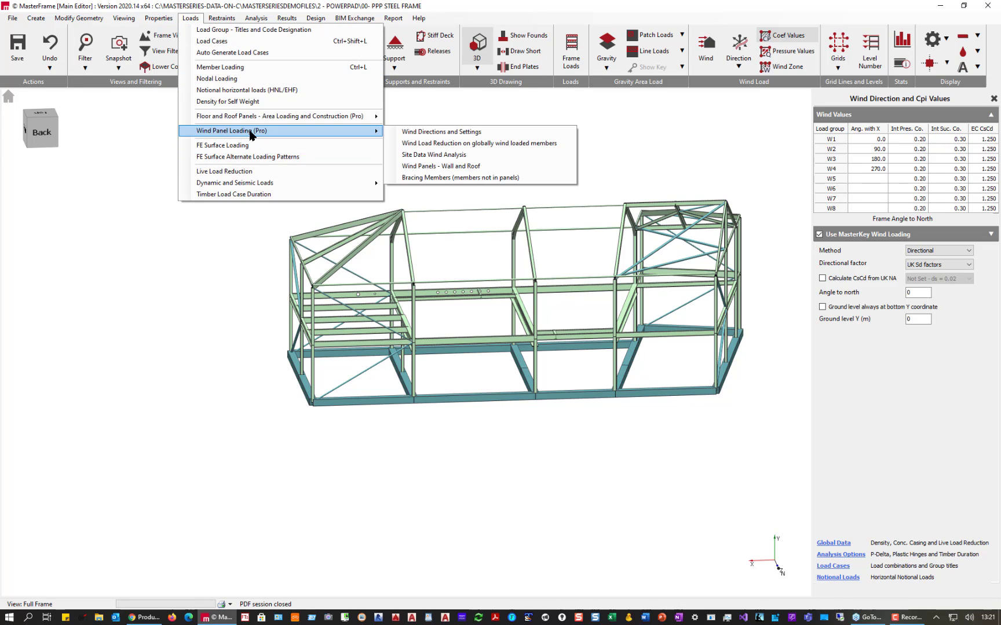
pyautogui.click(437, 156)
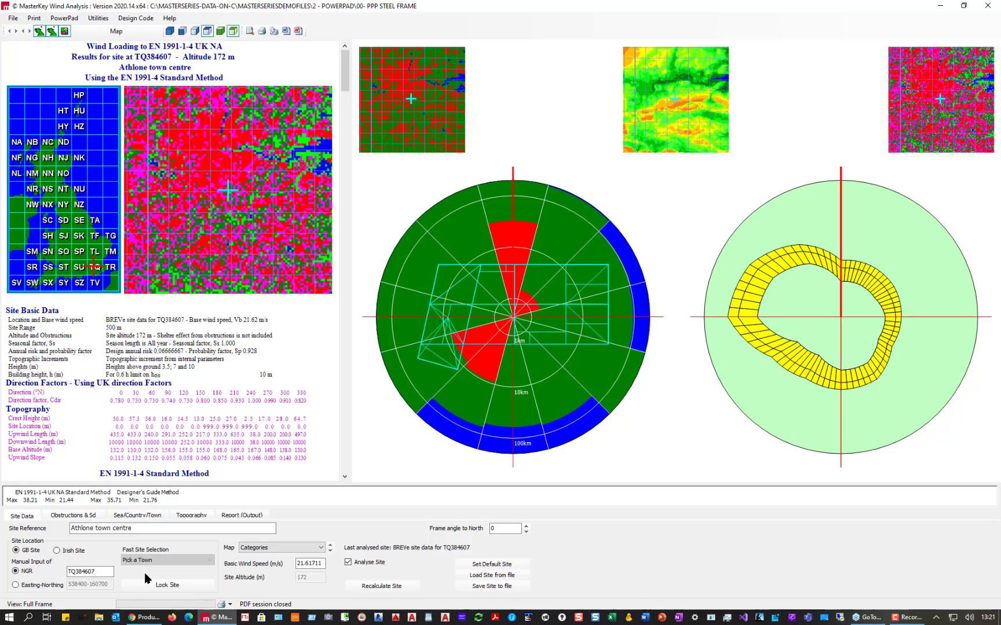
pyautogui.click(152, 560)
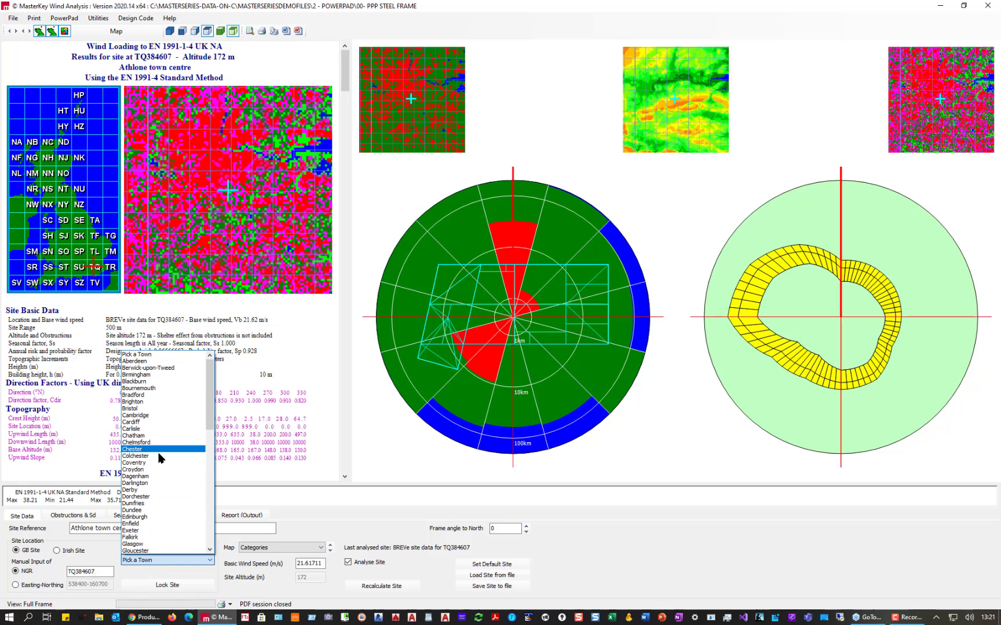
pyautogui.click(152, 470)
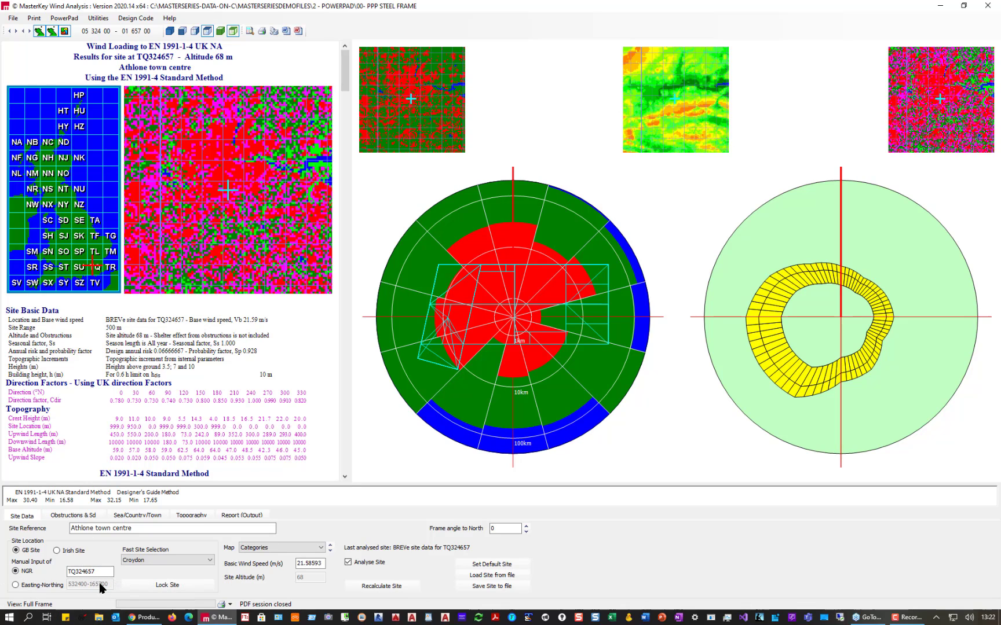
# Change the site reference to "Croydon town centre".
pyautogui.click(74, 569)
pyautogui.doubleClick(77, 528)
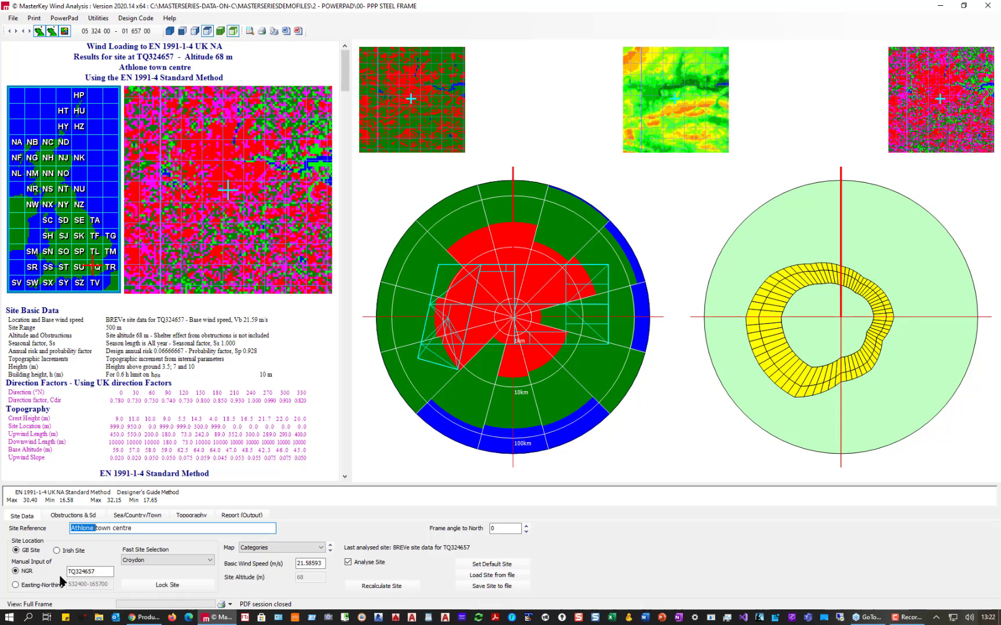
pyautogui.write('Croy')
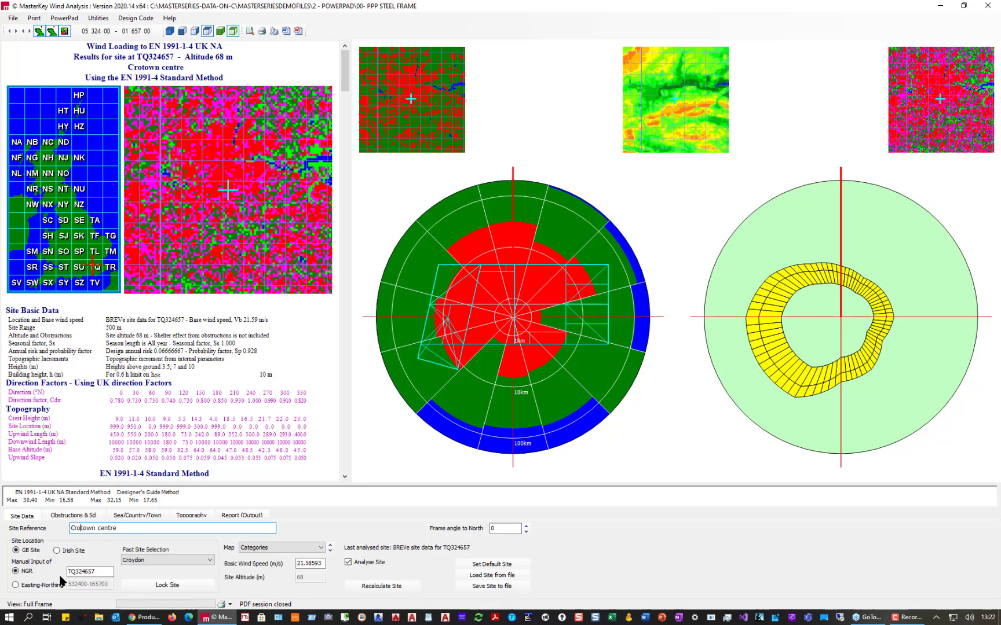
pyautogui.write('don')
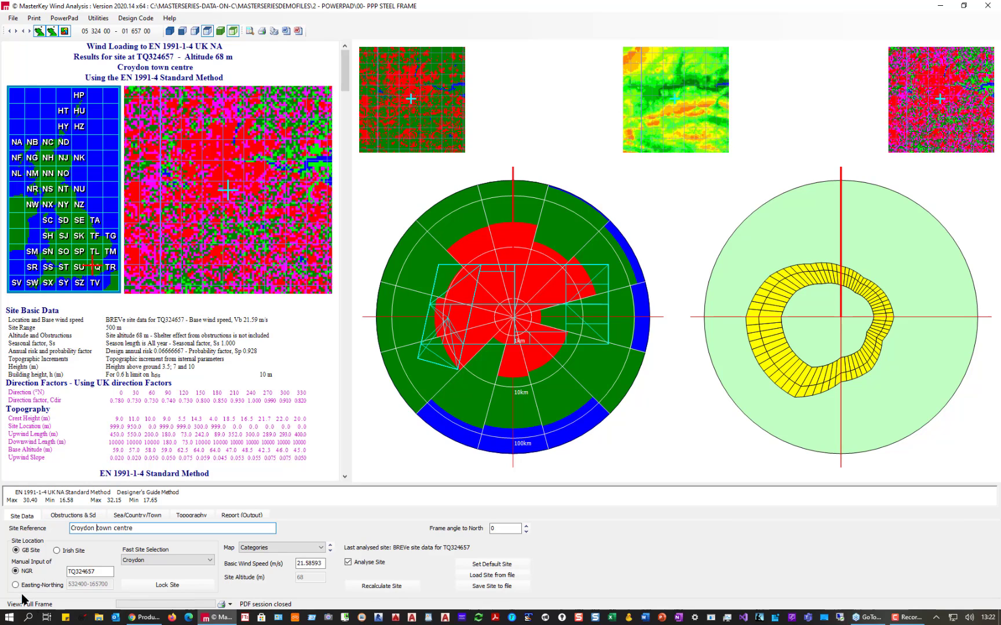
# Review the obstructions, topography, sea/country/town and report output settings of the site, and close the wind analysis.
pyautogui.click(83, 516)
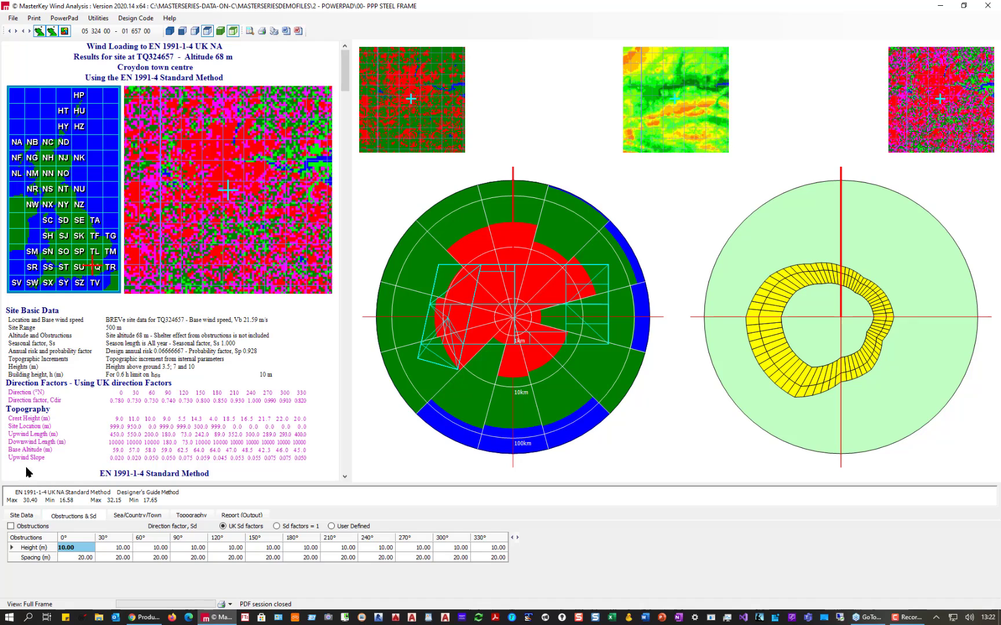
pyautogui.click(184, 518)
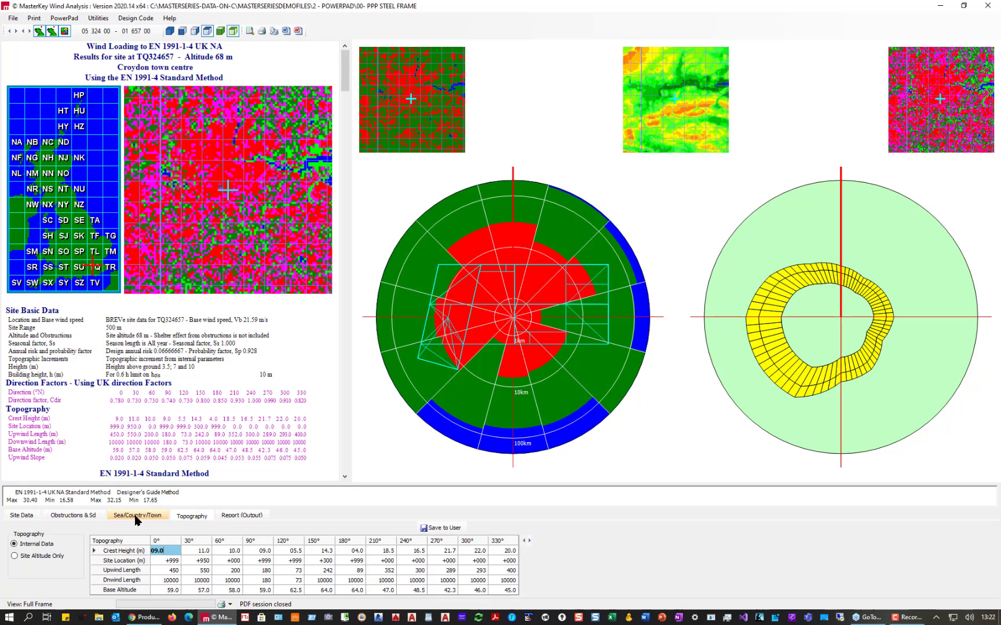
pyautogui.click(137, 517)
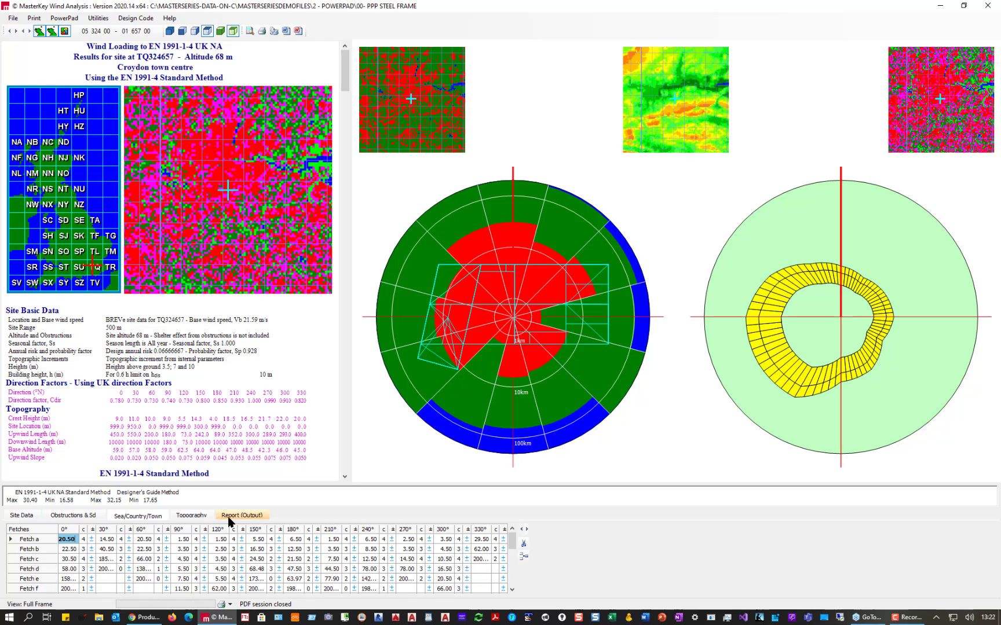
pyautogui.click(244, 516)
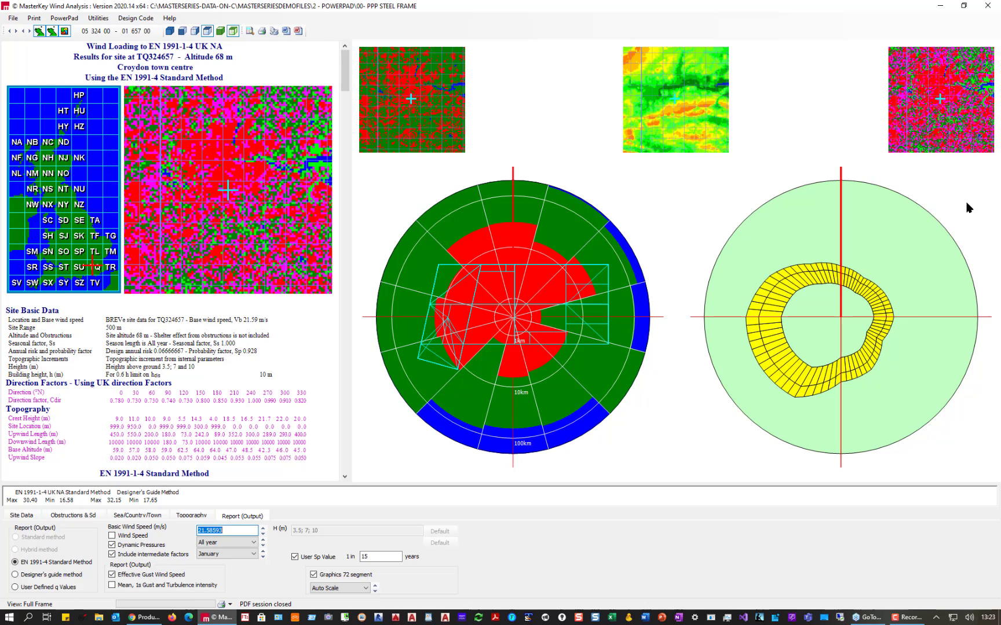
pyautogui.click(988, 5)
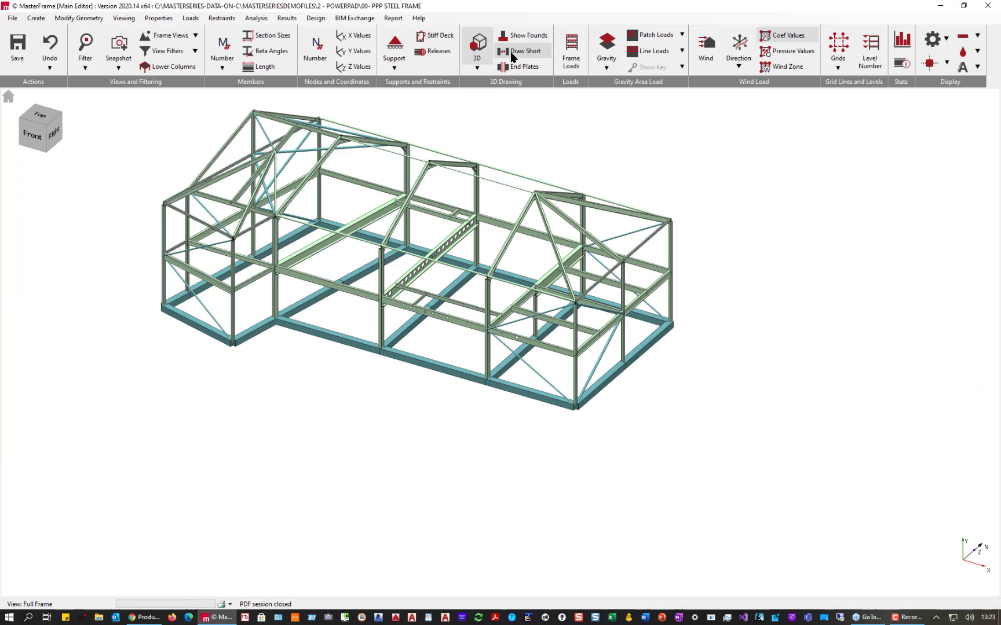
# Open the wall and roof wind panels and inspect the south elevation, east elevation and ridged duopitch roof panels.
pyautogui.click(191, 19)
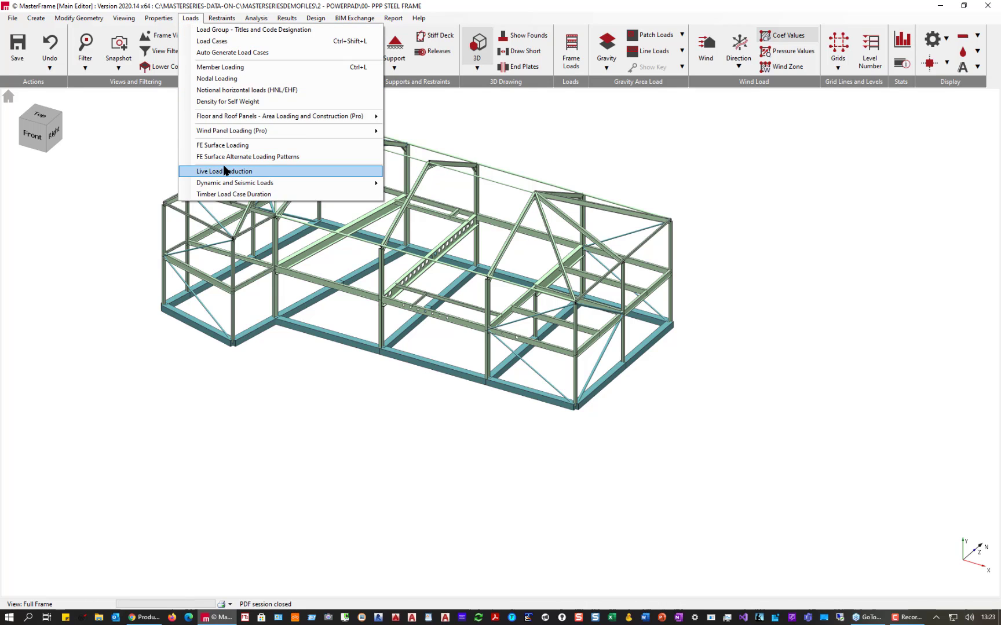
pyautogui.moveTo(228, 132)
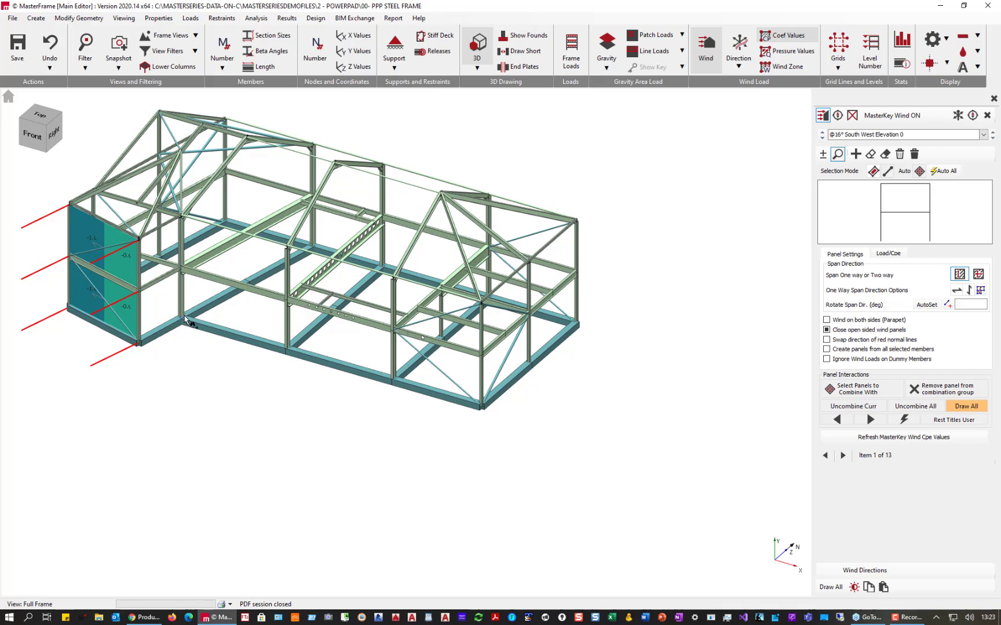
pyautogui.click(233, 328)
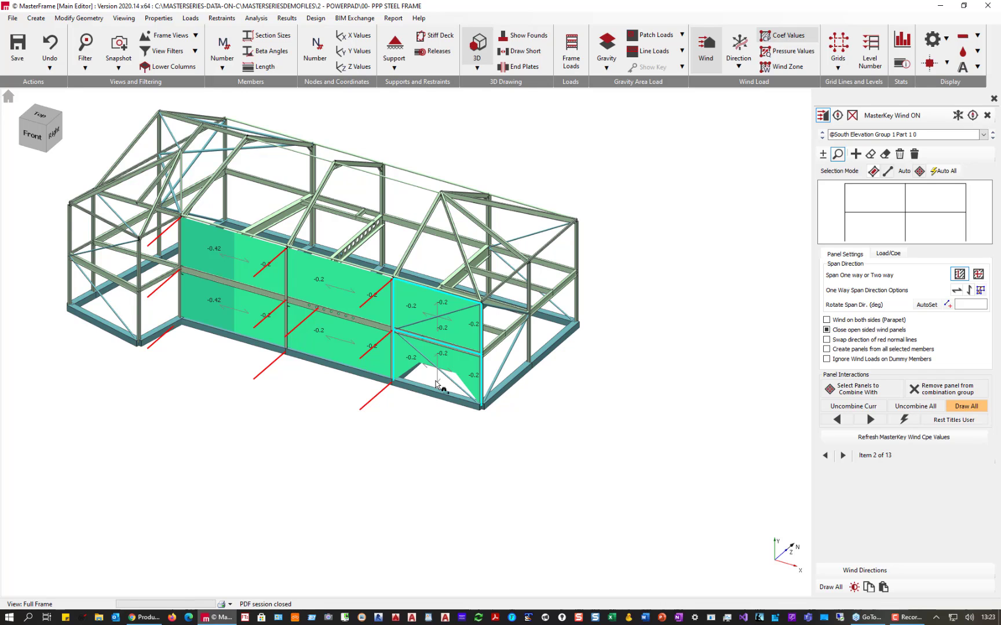
pyautogui.click(518, 365)
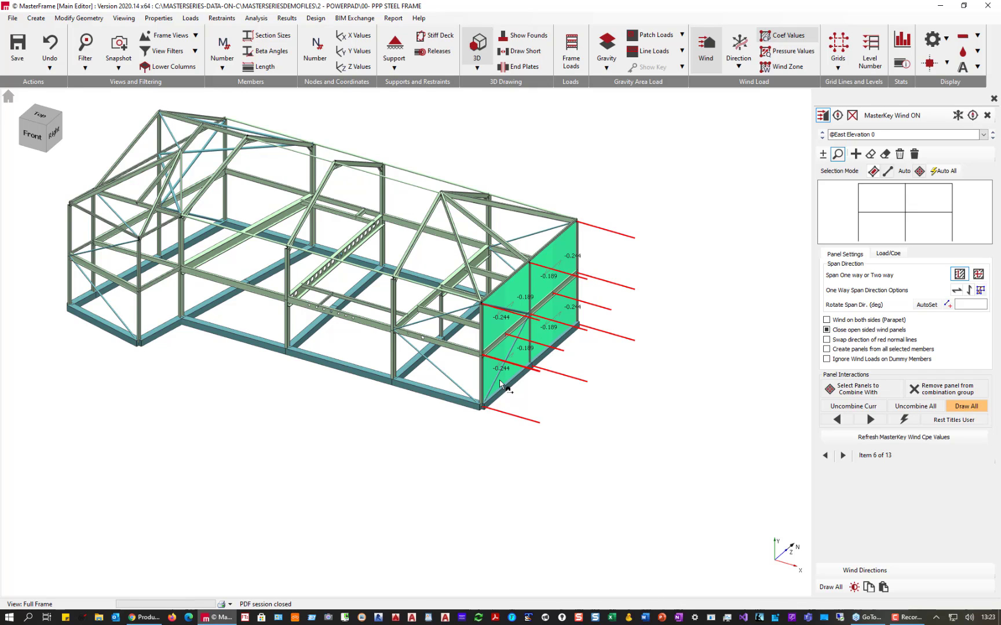
pyautogui.click(490, 257)
pyautogui.click(441, 271)
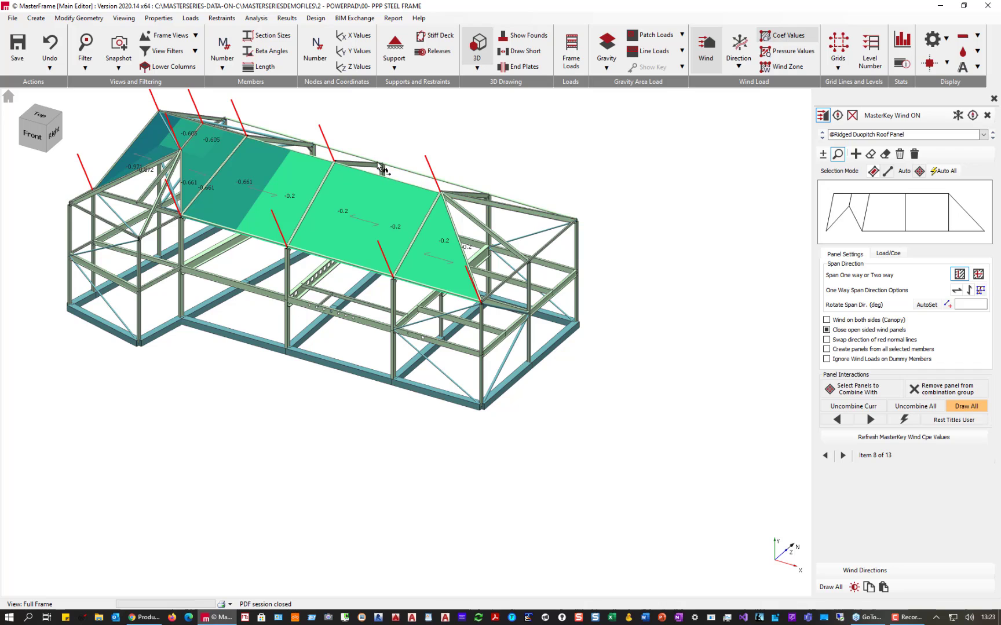
# Inspect the rear ridged duopitch roof wind panel, close the wind panels, and briefly display the gravity area loads.
pyautogui.click(464, 184)
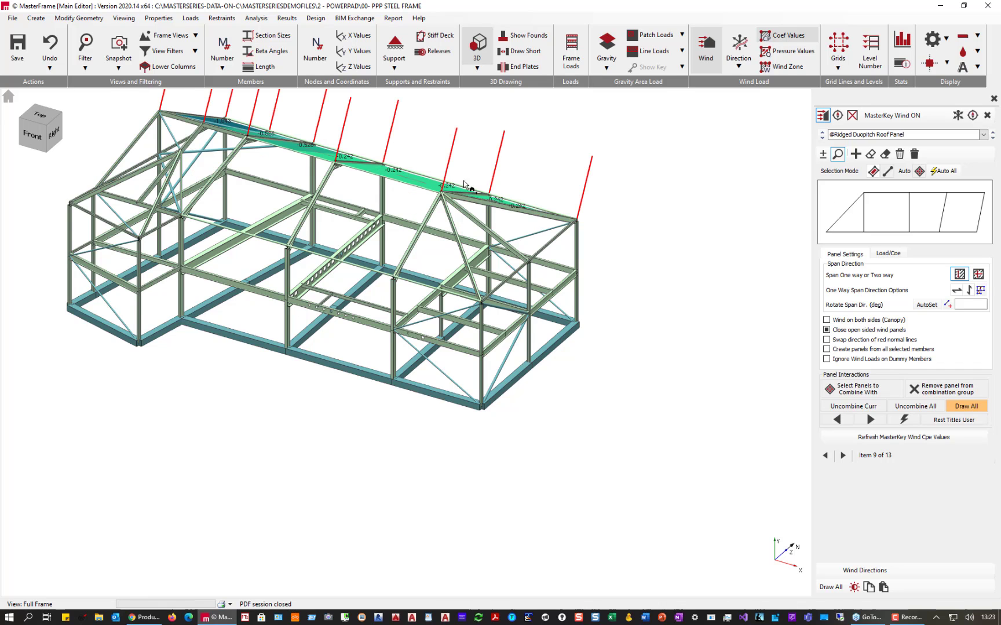
pyautogui.click(992, 100)
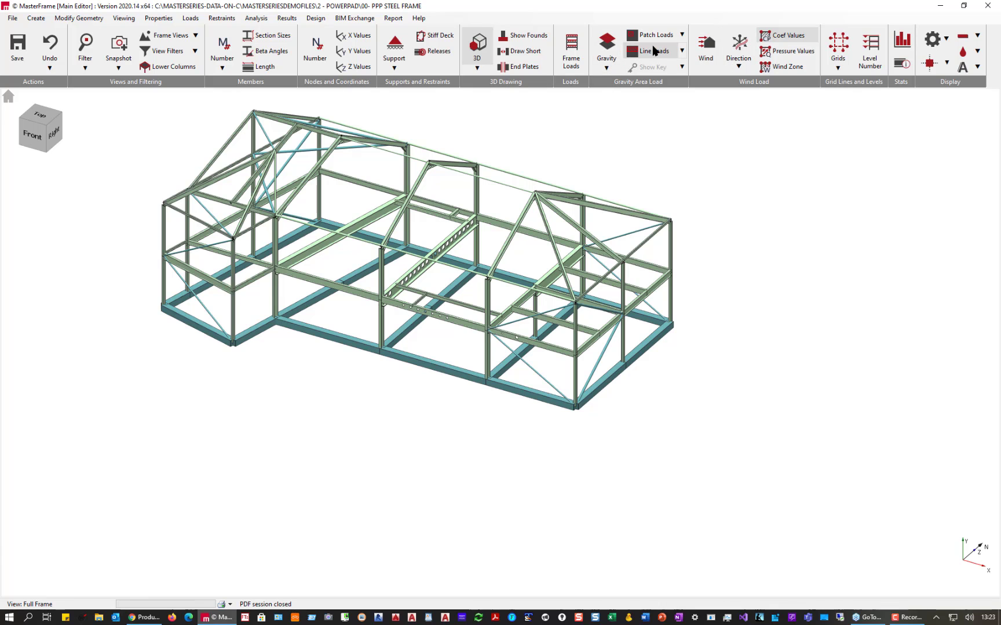
pyautogui.click(601, 48)
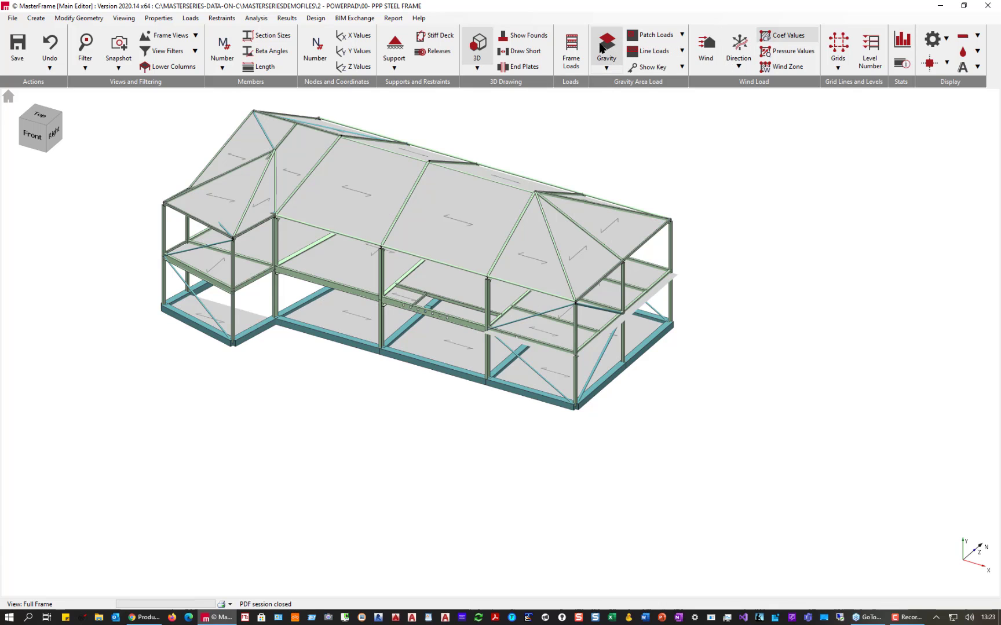
pyautogui.click(608, 46)
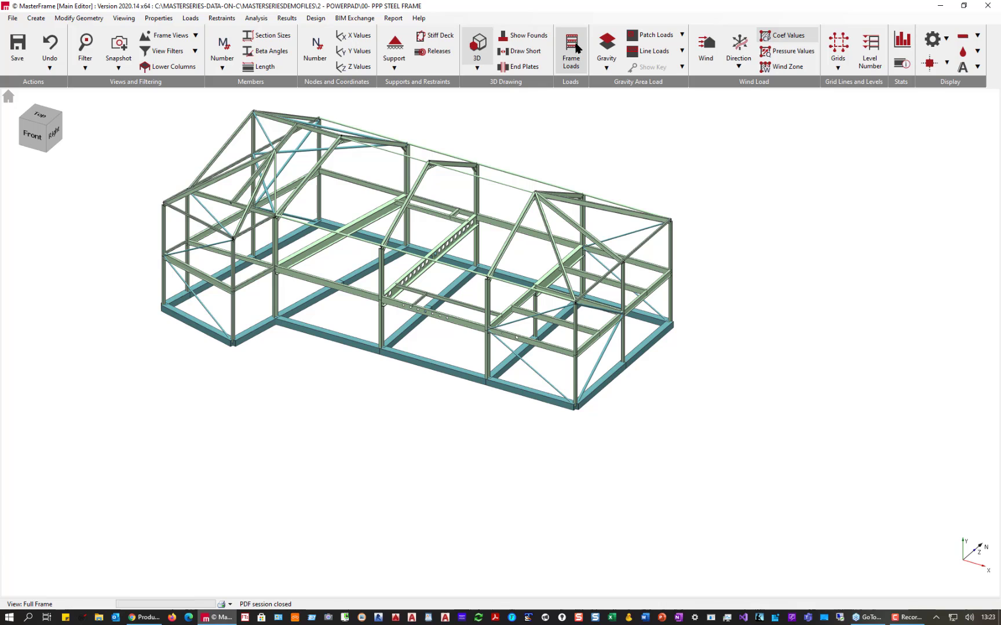
# Display the load diagram of the whole frame for all load groups and close it again.
pyautogui.click(571, 49)
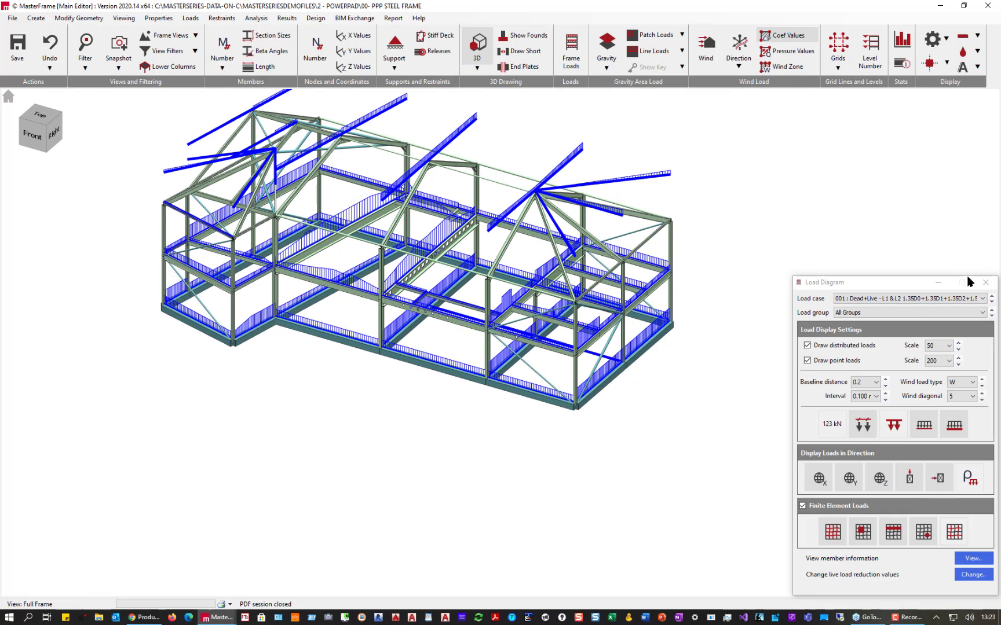
pyautogui.click(985, 284)
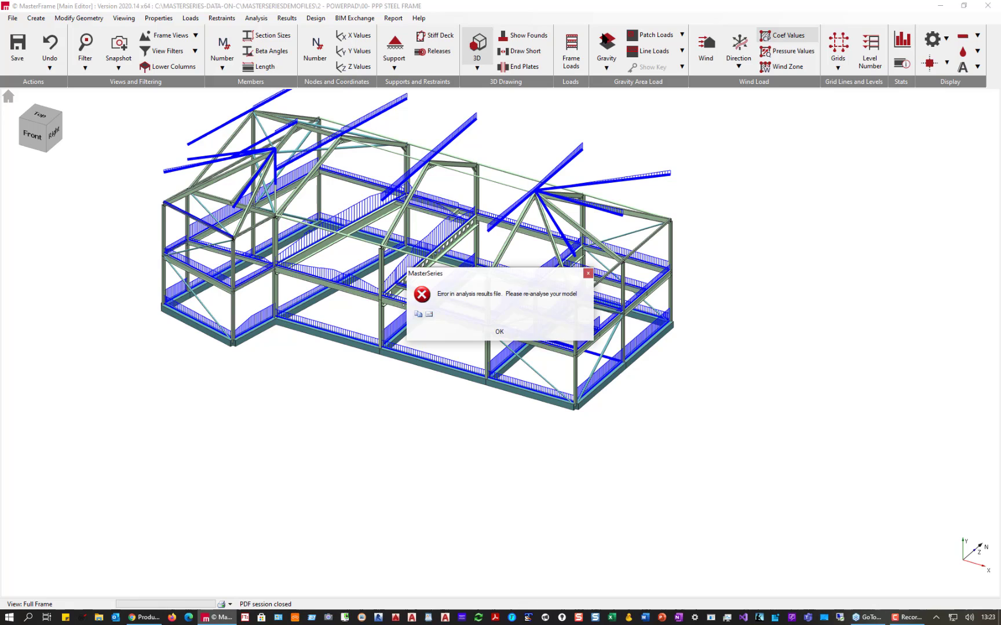
pyautogui.click(499, 333)
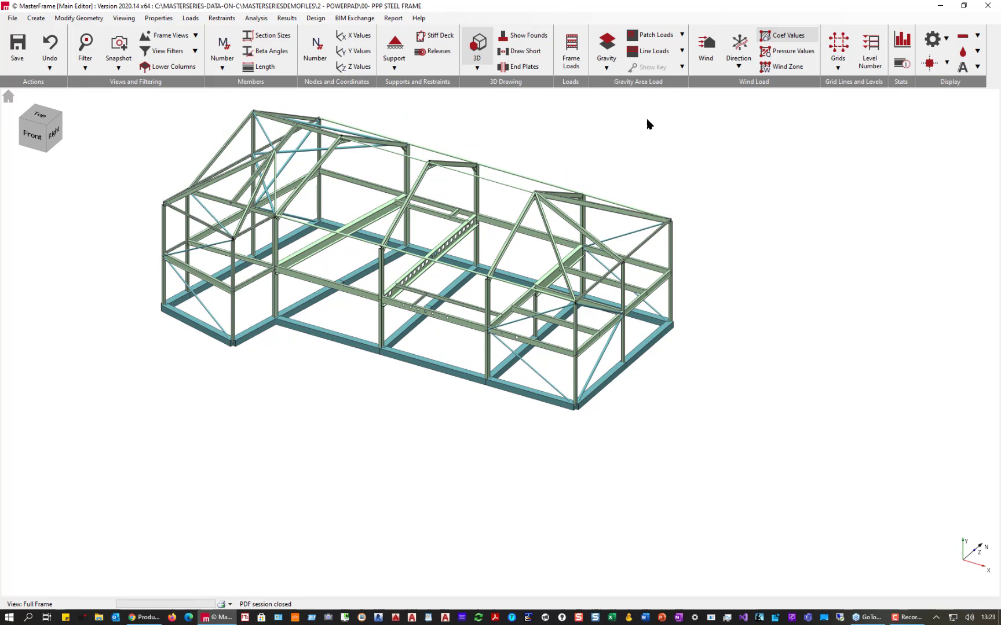
# Add the open triangular gable area below the roof to the north west elevation wind panel and close the wind panels.
pyautogui.click(707, 49)
pyautogui.moveTo(177, 321); pyautogui.dragTo(392, 365, button='middle')
pyautogui.moveTo(269, 401); pyautogui.dragTo(244, 340, button='middle')
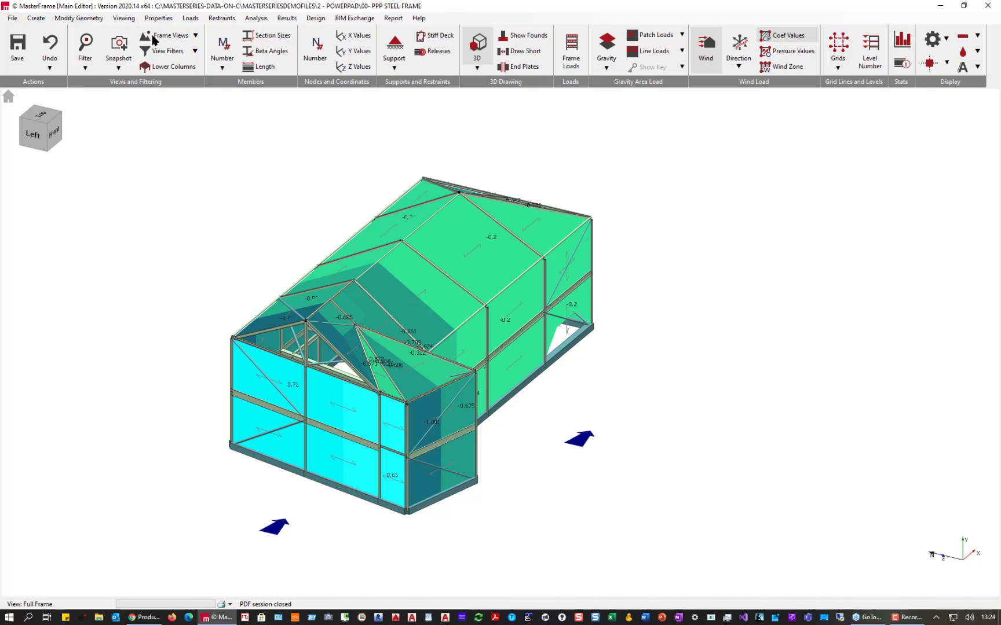
pyautogui.click(195, 19)
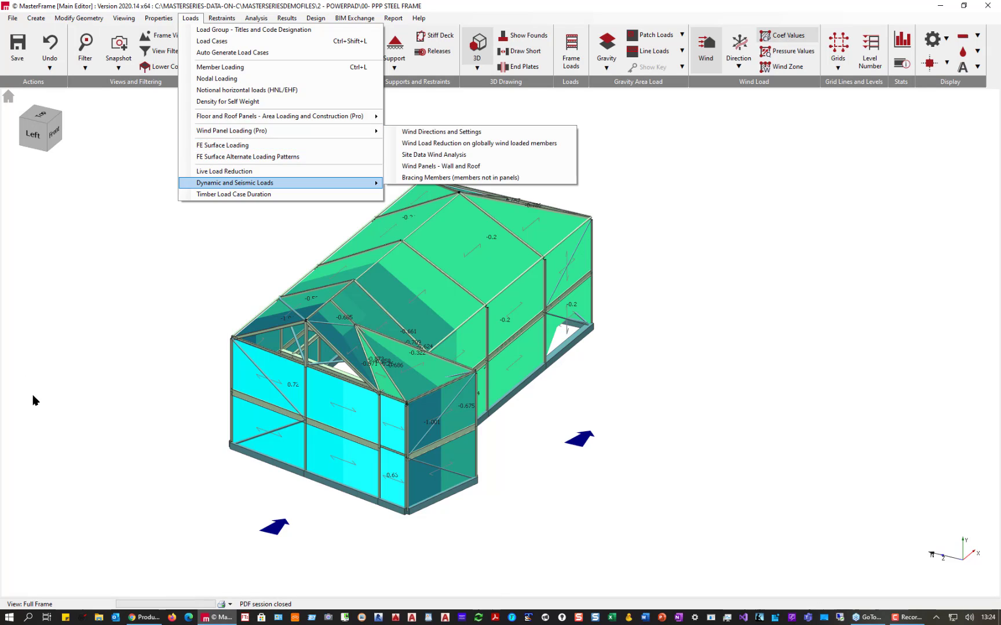
pyautogui.click(460, 167)
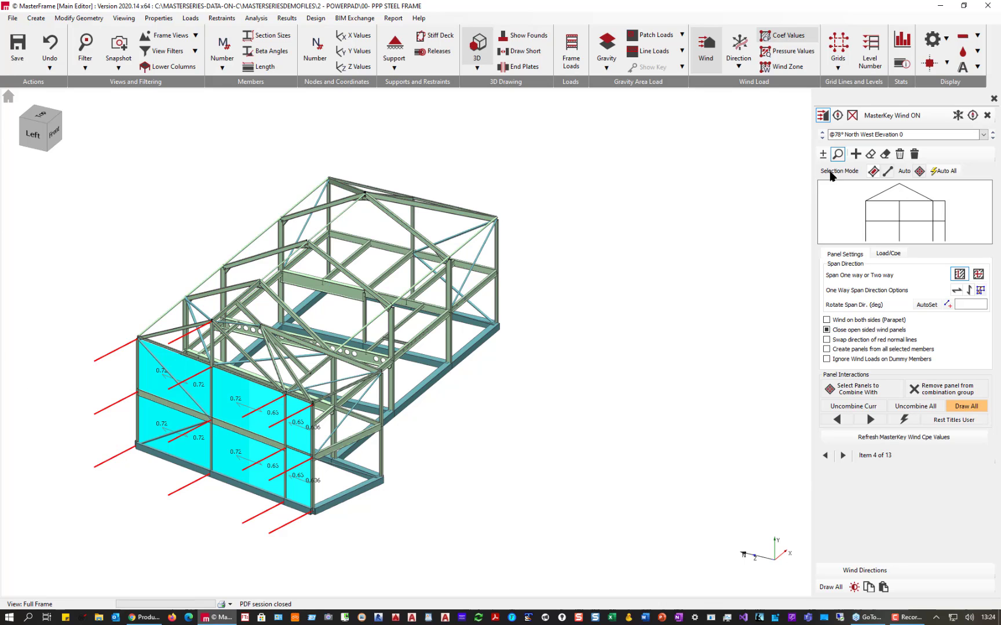
pyautogui.click(823, 154)
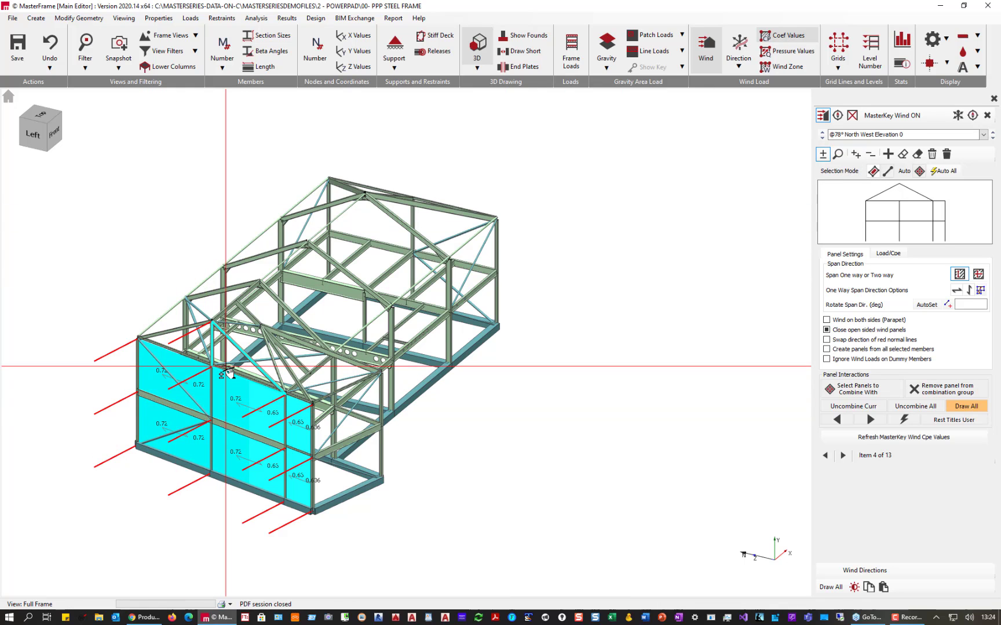
pyautogui.click(227, 360)
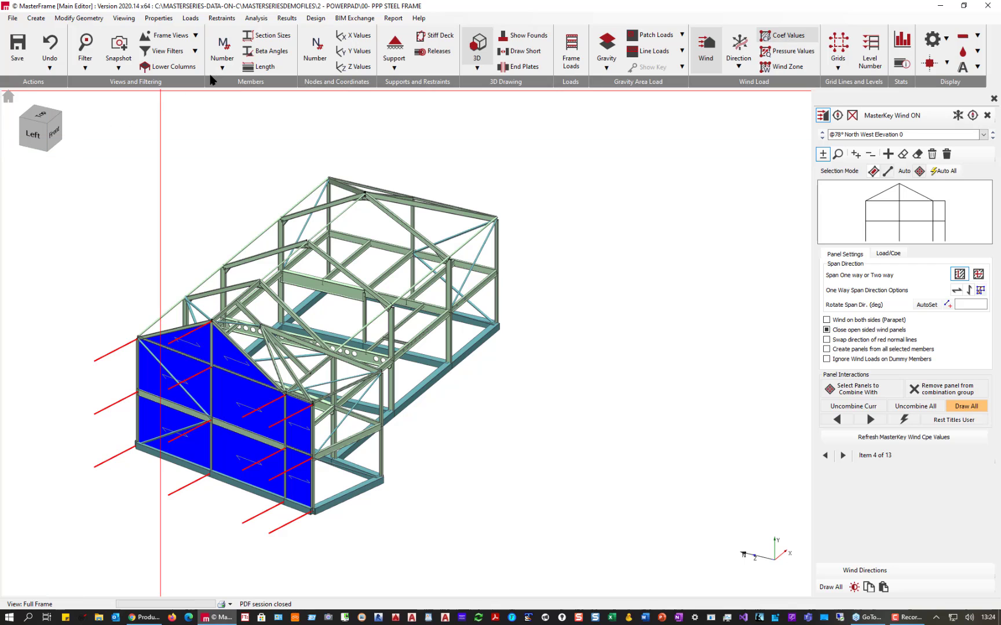
pyautogui.click(994, 101)
# Redisplay the wind coefficients on the model and switch to another wind direction to check the wall and roof values.
pyautogui.moveTo(539, 195); pyautogui.dragTo(513, 136, button='middle')
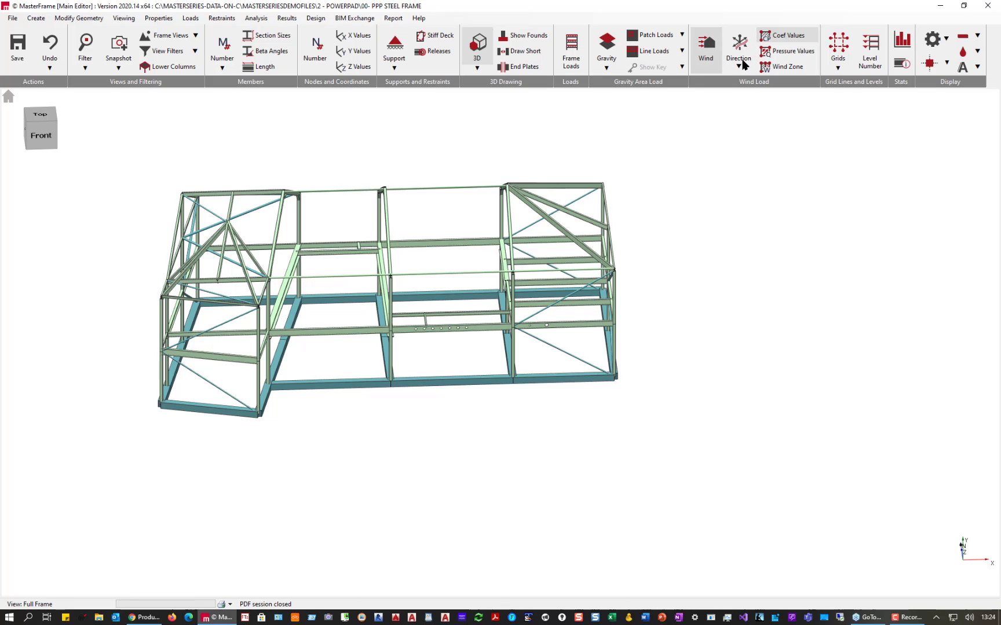
pyautogui.click(707, 49)
pyautogui.moveTo(416, 308); pyautogui.dragTo(380, 368, button='middle')
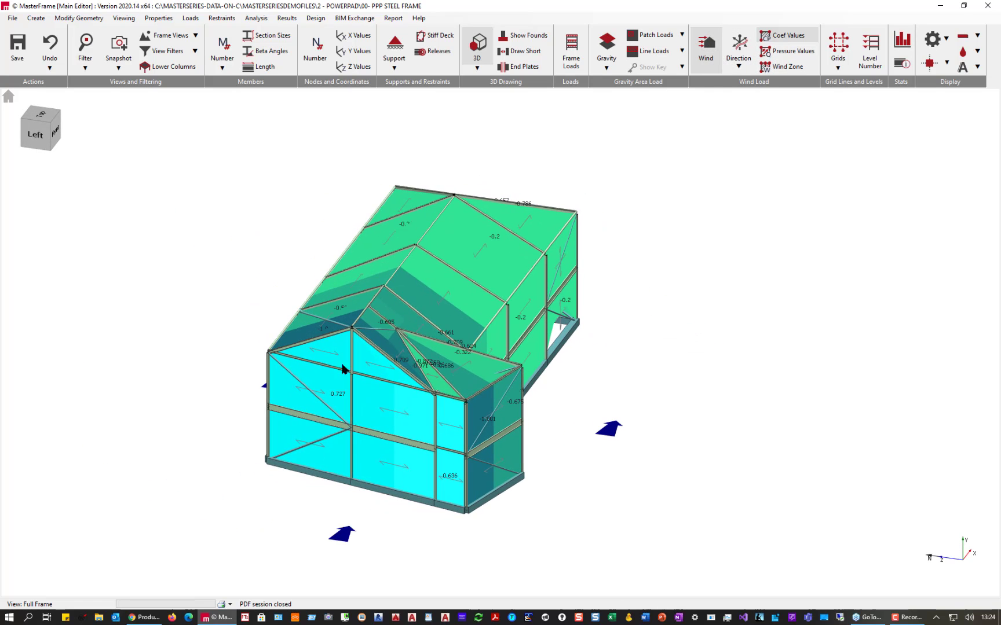
pyautogui.click(739, 65)
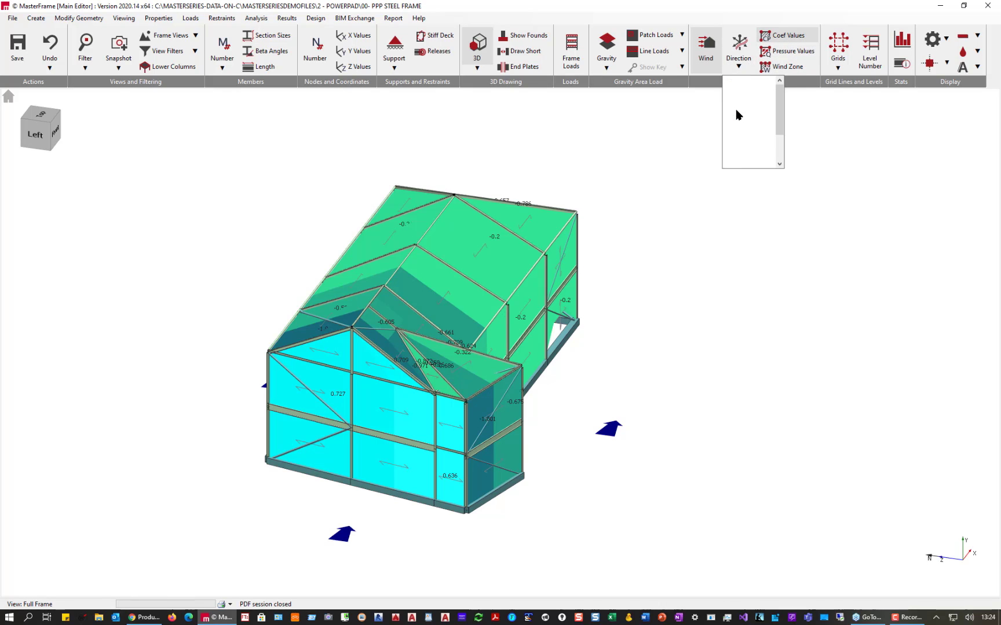
pyautogui.click(736, 111)
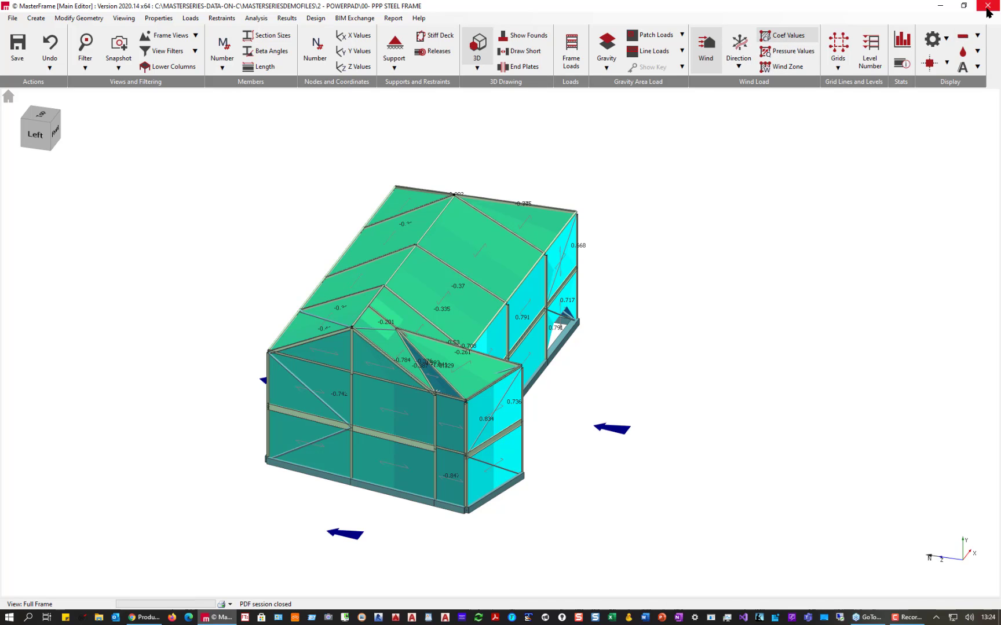
# Run the static analysis as a space frame with all load cases included.
pyautogui.click(253, 19)
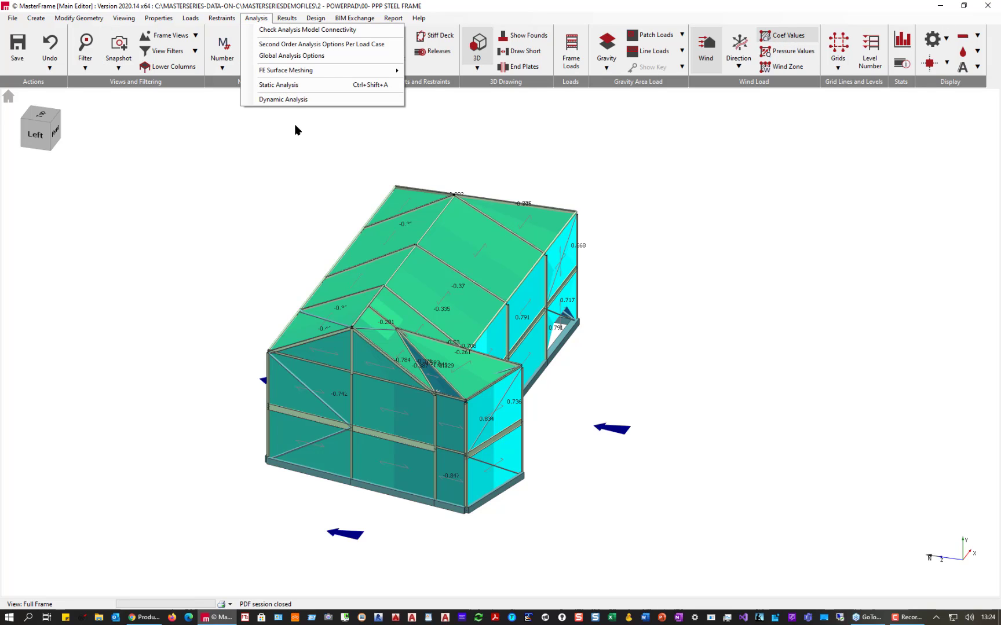
pyautogui.click(289, 87)
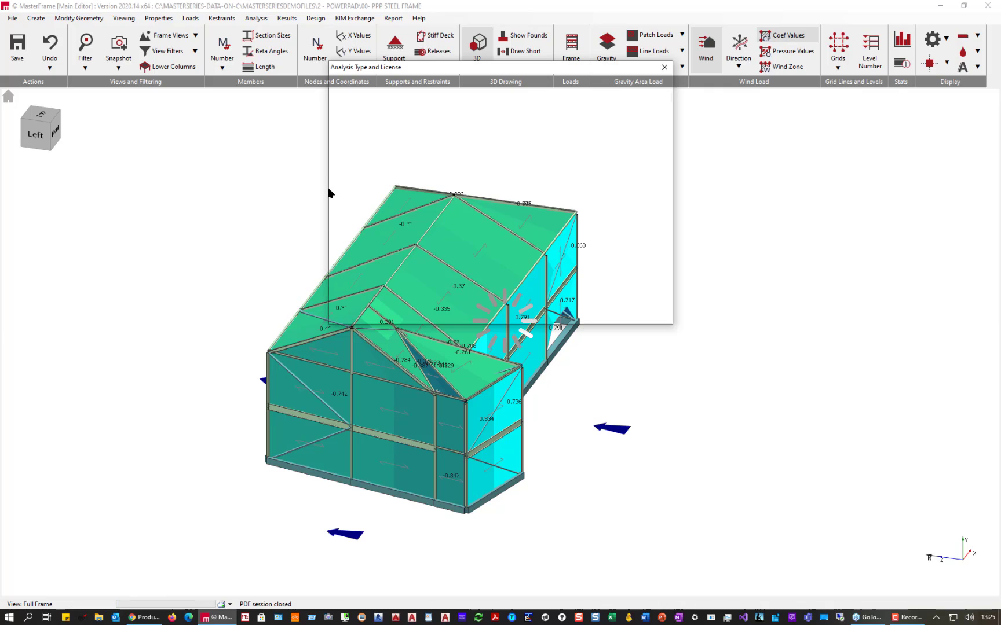
pyautogui.scroll(-20, 409, 156)
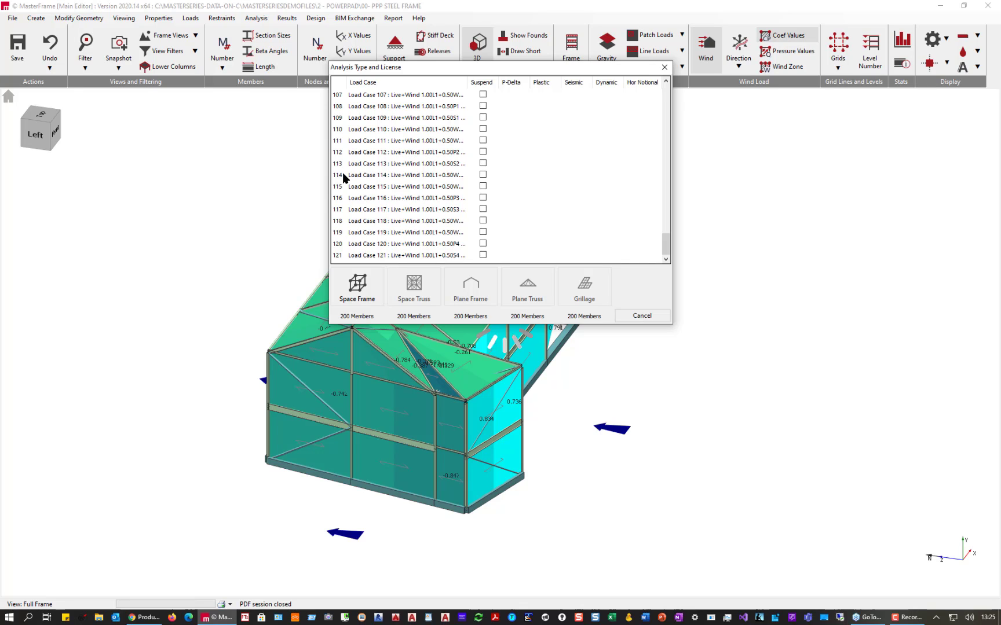
pyautogui.click(368, 293)
pyautogui.click(480, 356)
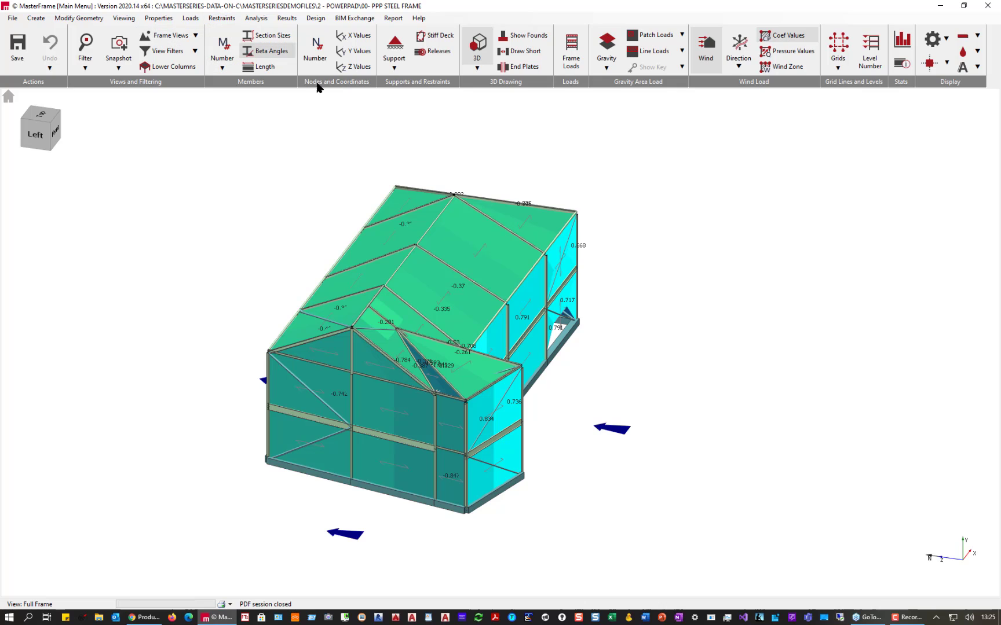
# Hide the wind panels, show the frame as a wireframe, and open the graphical analysis output.
pyautogui.click(704, 51)
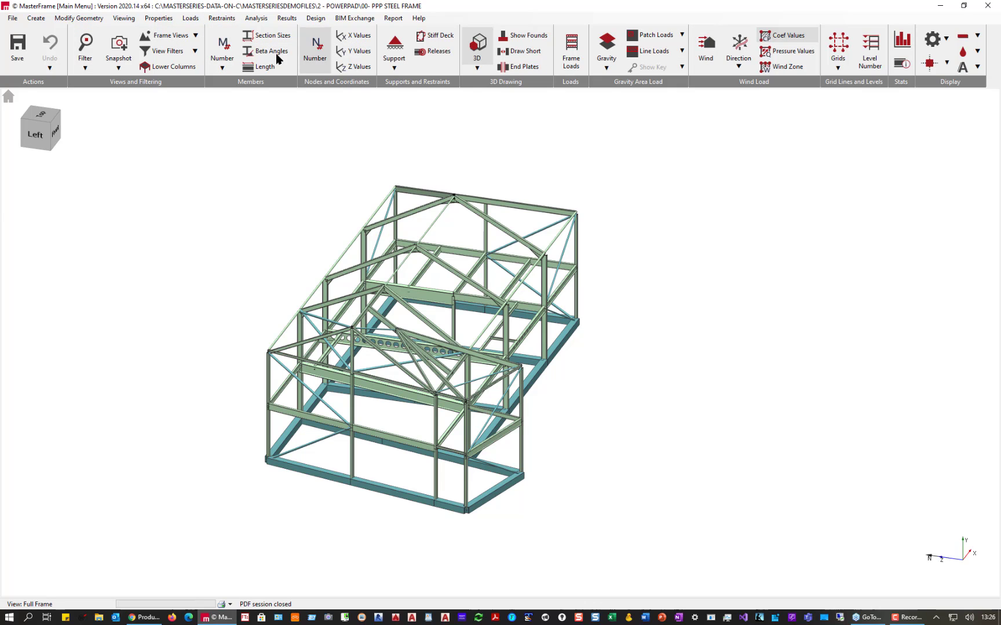
pyautogui.click(476, 52)
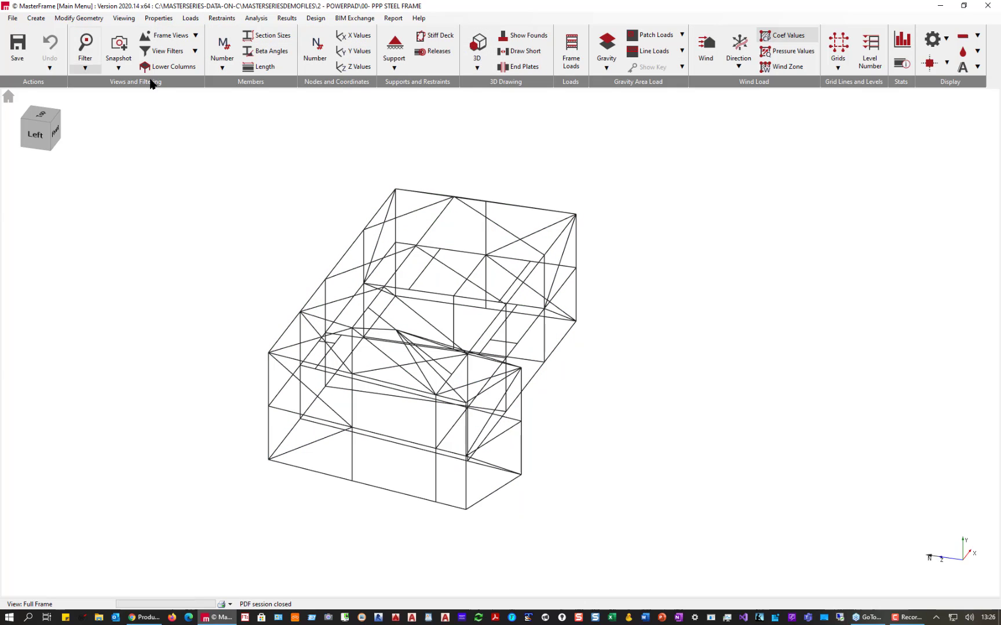
pyautogui.click(287, 18)
pyautogui.click(319, 29)
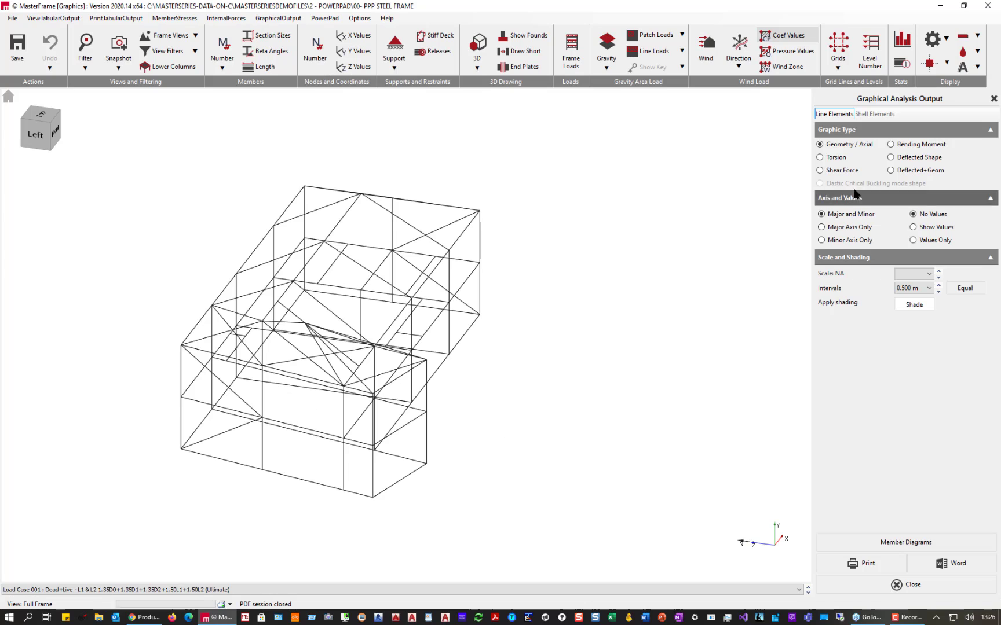
# Display the bending moment diagrams for load case 001 at a B.M. scale of 500 and examine the floor beams.
pyautogui.click(928, 144)
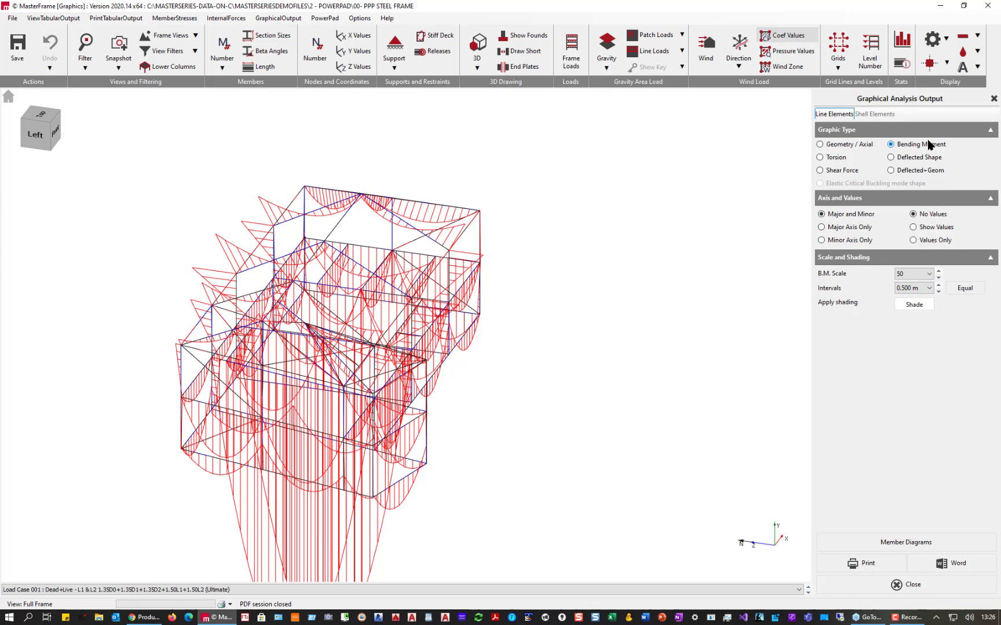
pyautogui.click(939, 277)
pyautogui.click(939, 277)
pyautogui.click(939, 278)
pyautogui.moveTo(708, 287); pyautogui.dragTo(281, 291, button='middle')
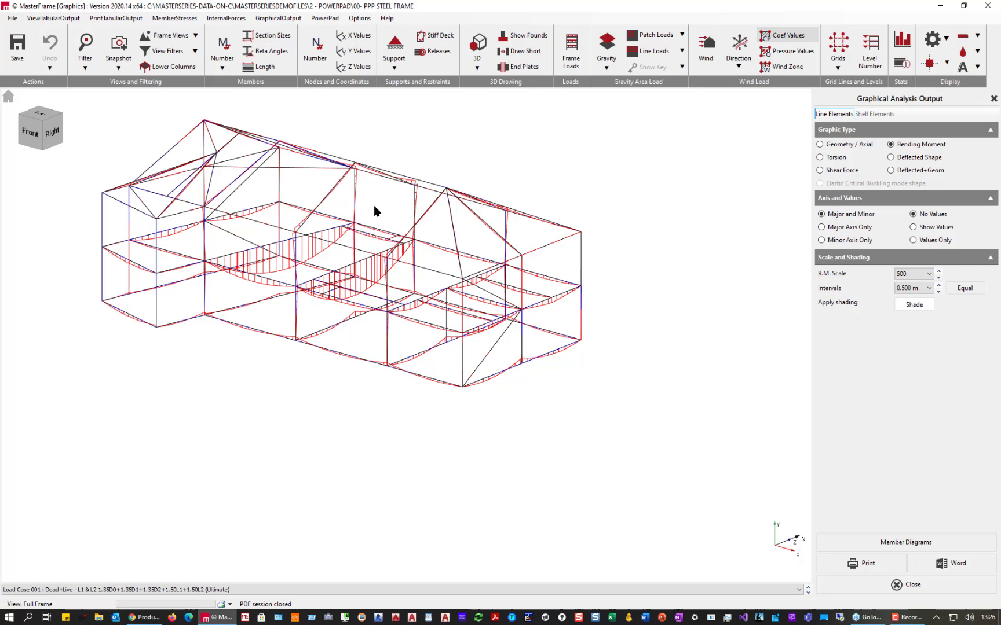
pyautogui.scroll(3, 317, 231)
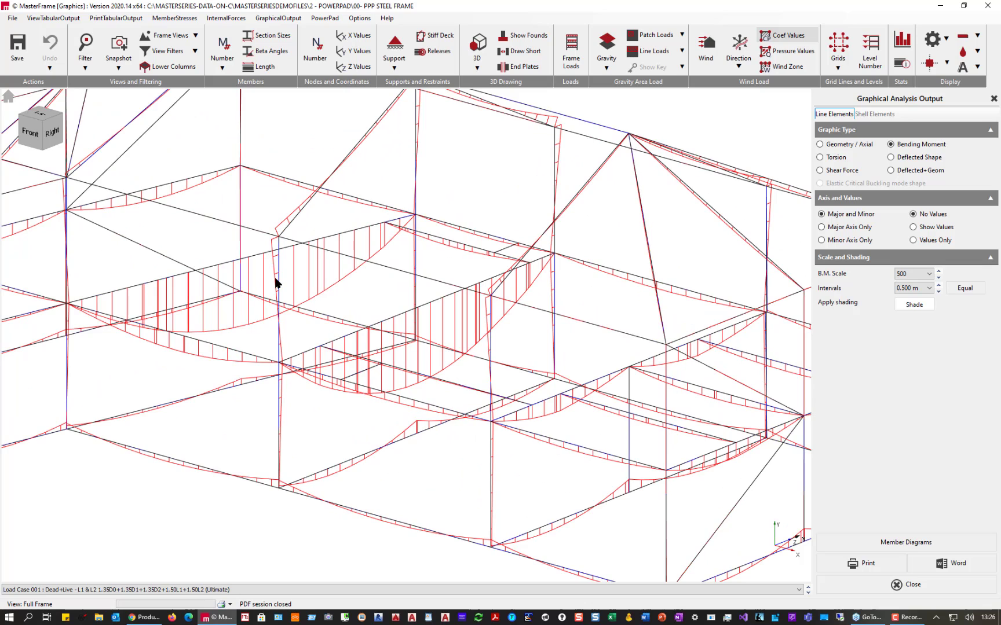
pyautogui.scroll(-4, 268, 286)
# Show the deflected shape together with the geometry in plan view at a magnification of 1.
pyautogui.click(23, 114)
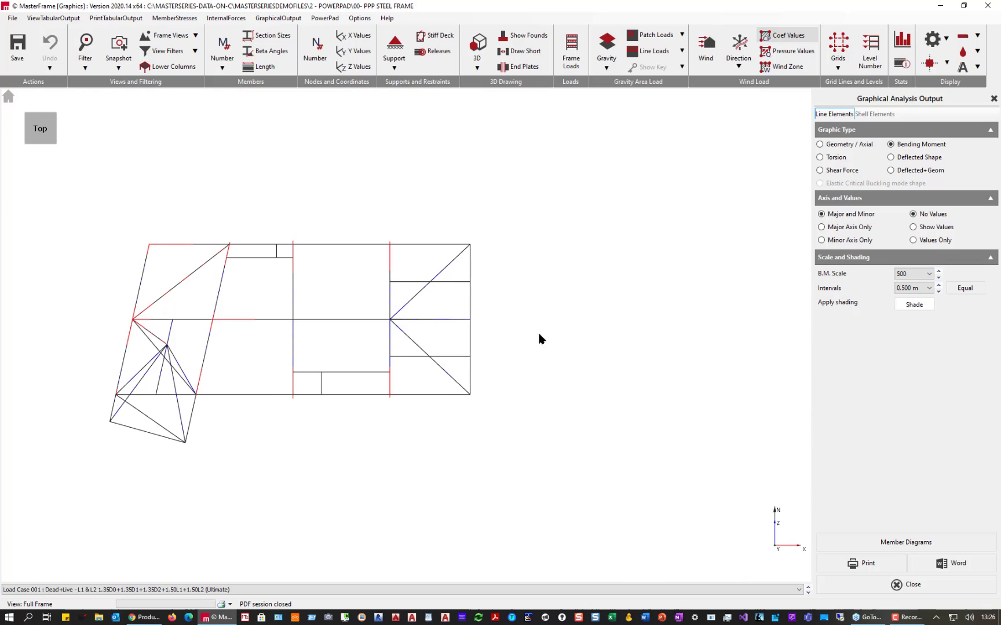
pyautogui.click(911, 172)
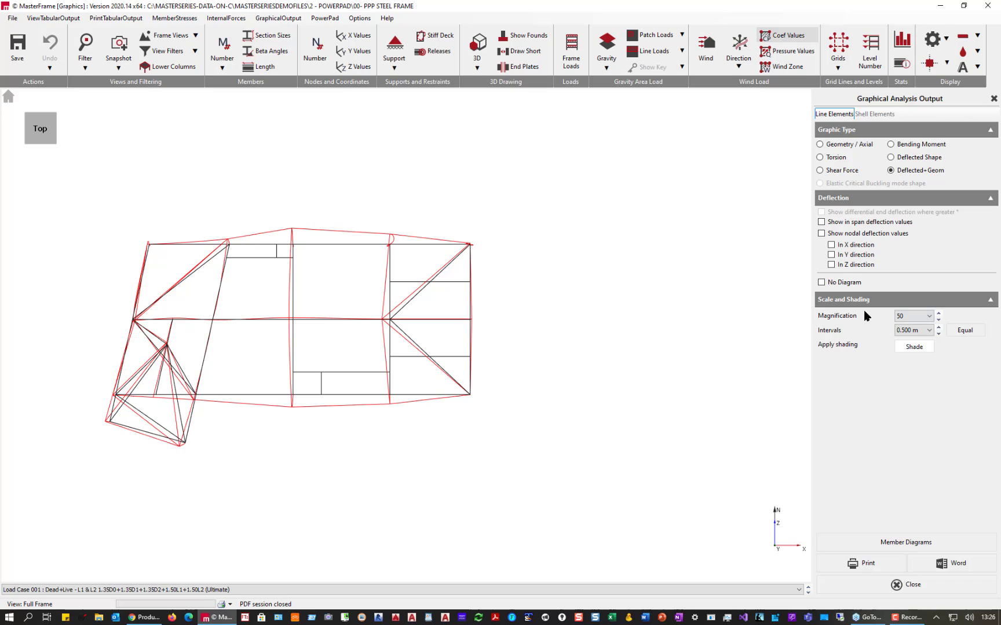
pyautogui.click(916, 318)
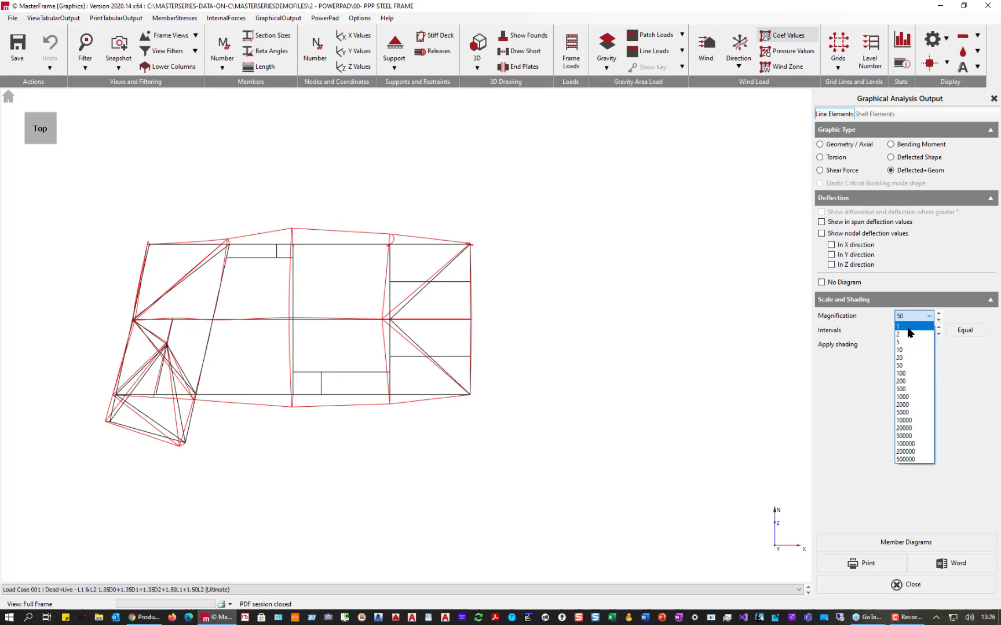
pyautogui.click(907, 326)
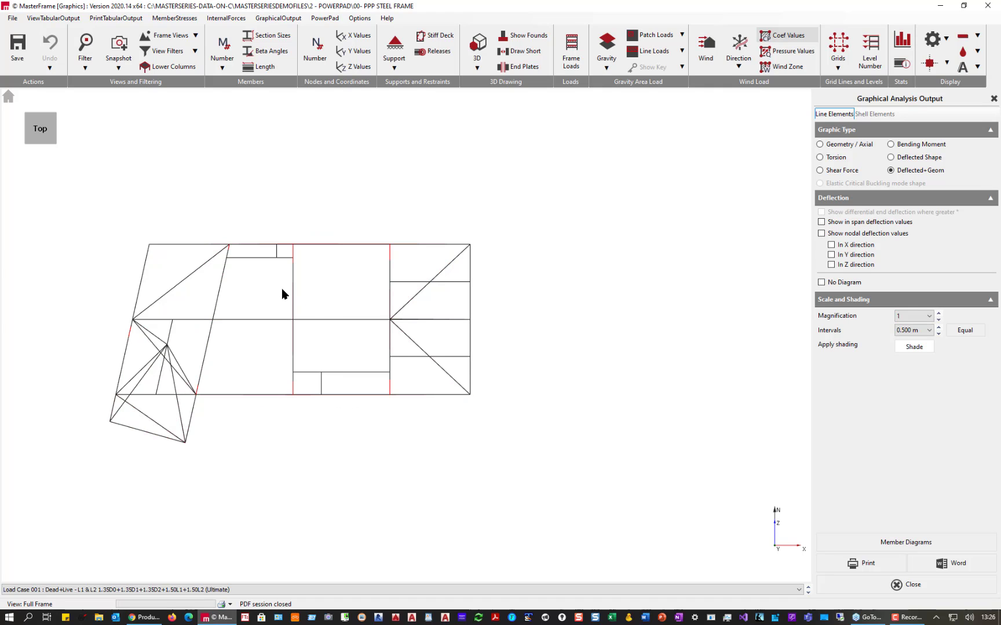
# Change the displayed load case to the envelope of serviceability cases.
pyautogui.click(228, 591)
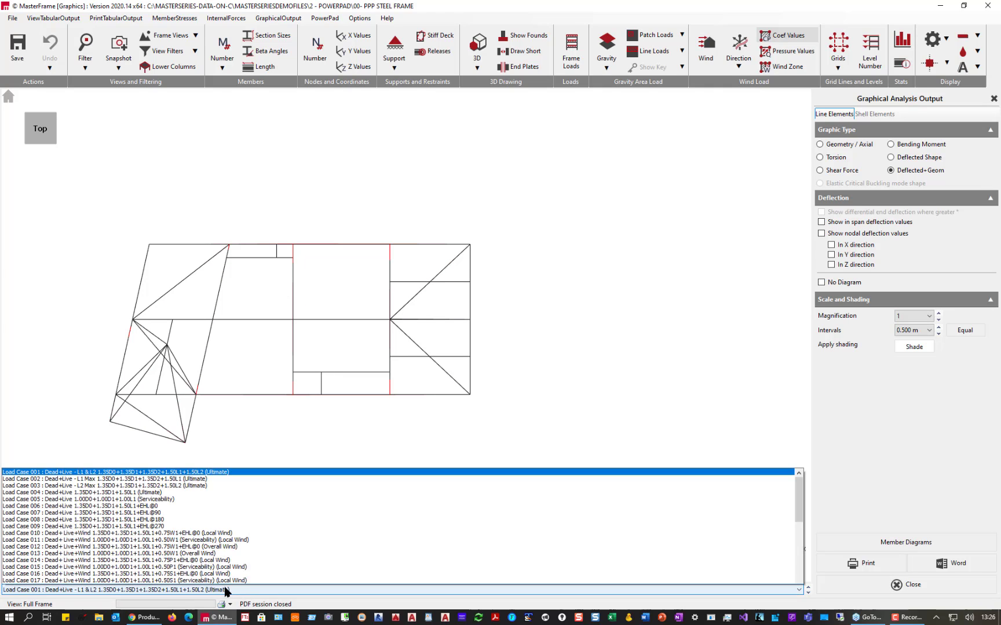
pyautogui.scroll(-10, 216, 461)
pyautogui.scroll(-15, 216, 462)
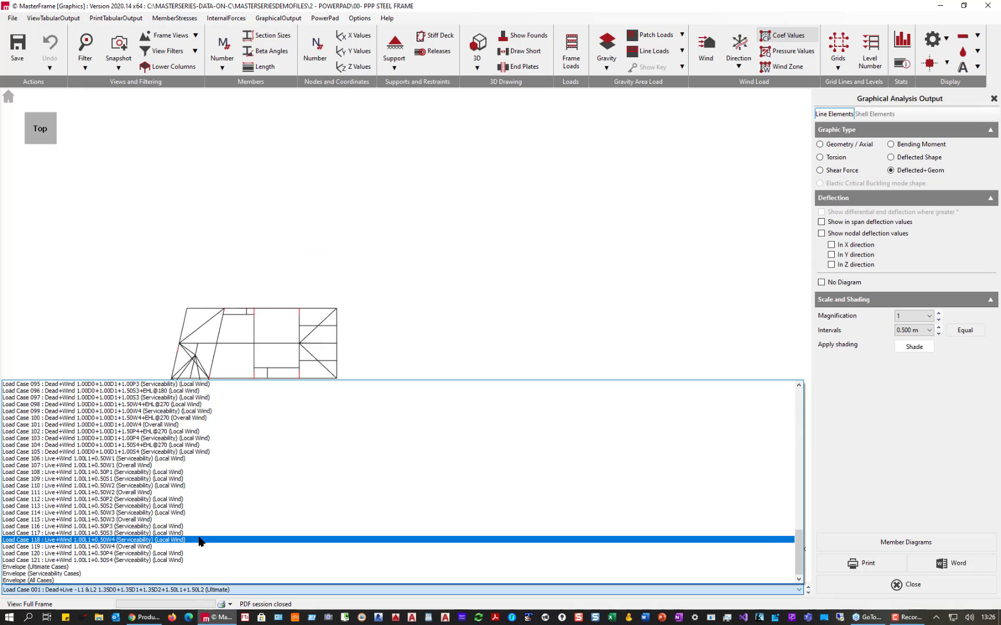
pyautogui.click(66, 573)
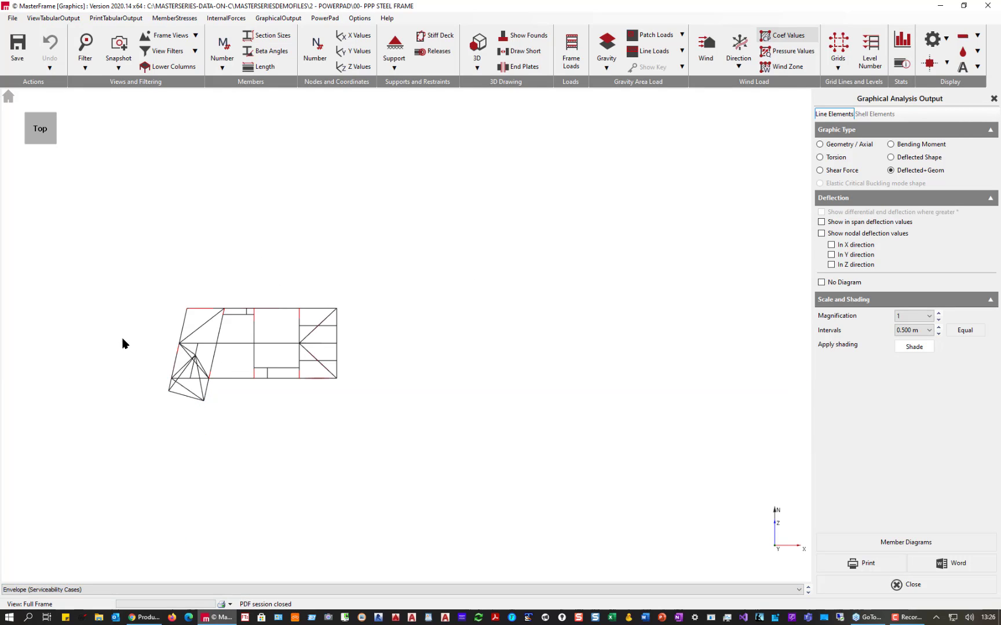
# Set the deflection magnification to 20 and examine the enveloped serviceability deflections in plan.
pyautogui.scroll(3, 163, 371)
pyautogui.scroll(-1, 290, 375)
pyautogui.scroll(-1, 384, 377)
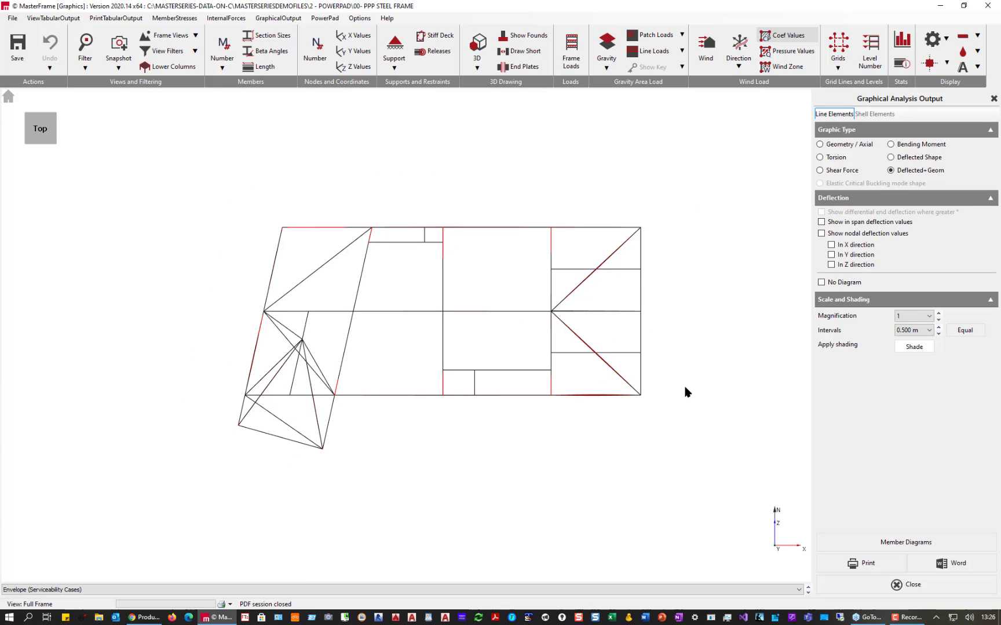
pyautogui.click(907, 316)
pyautogui.click(909, 350)
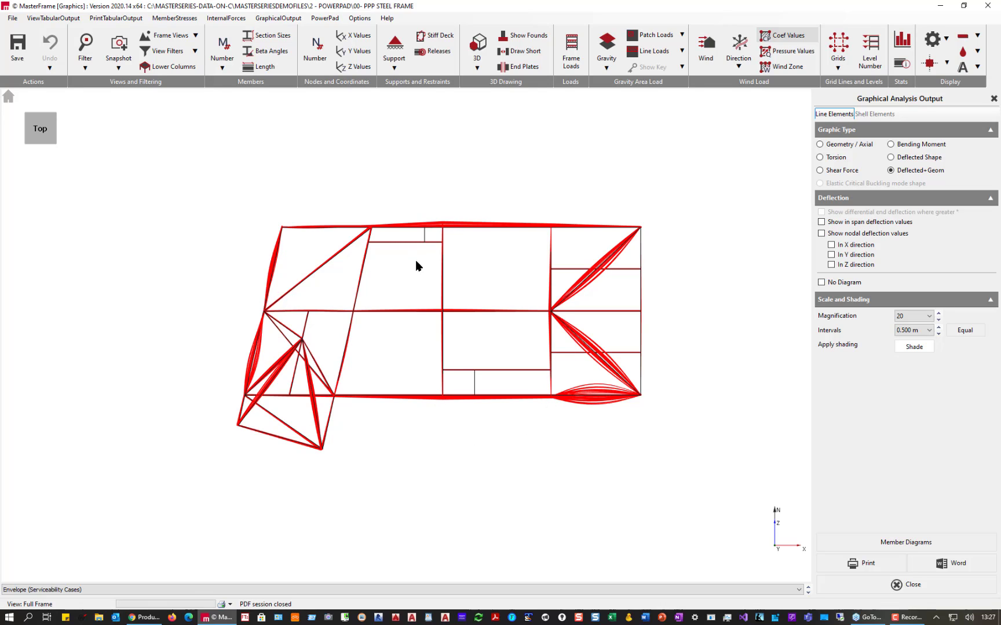
# Reset the deflection magnification to 1 and return from the graphical analysis output to an isometric view of the frame.
pyautogui.click(922, 317)
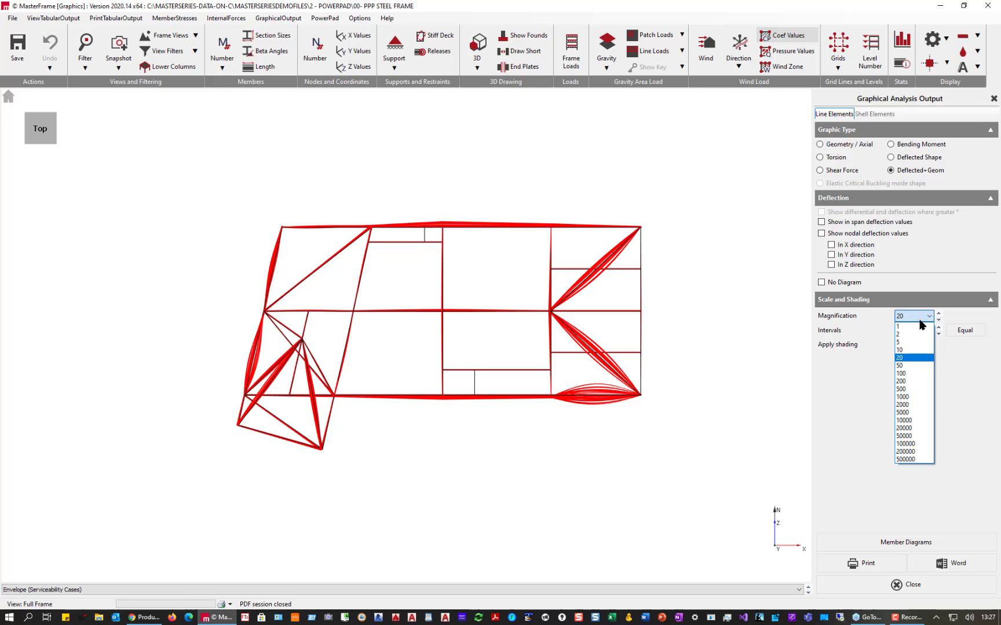
pyautogui.click(901, 326)
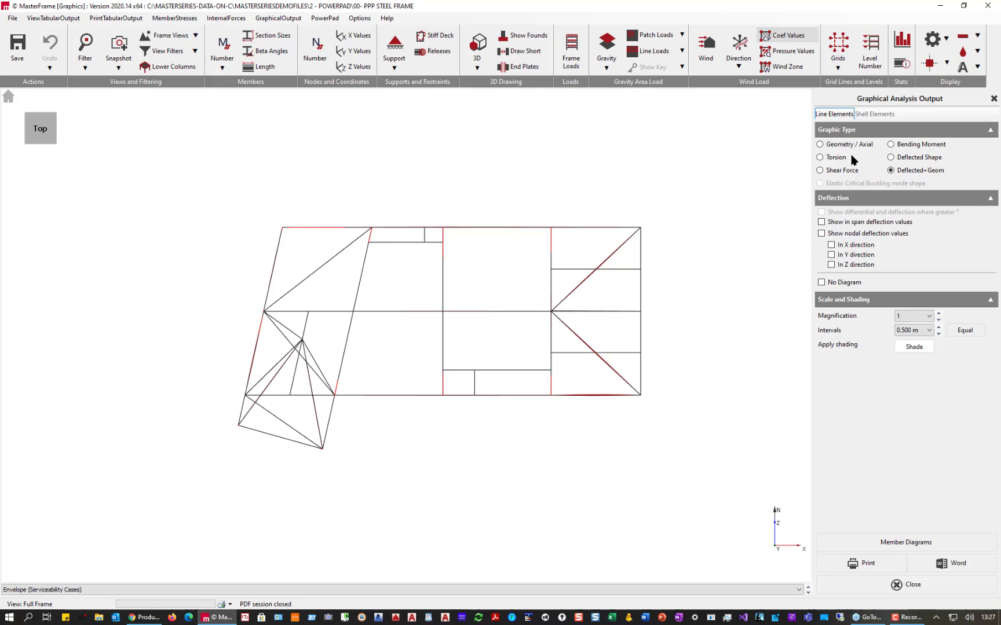
pyautogui.click(994, 98)
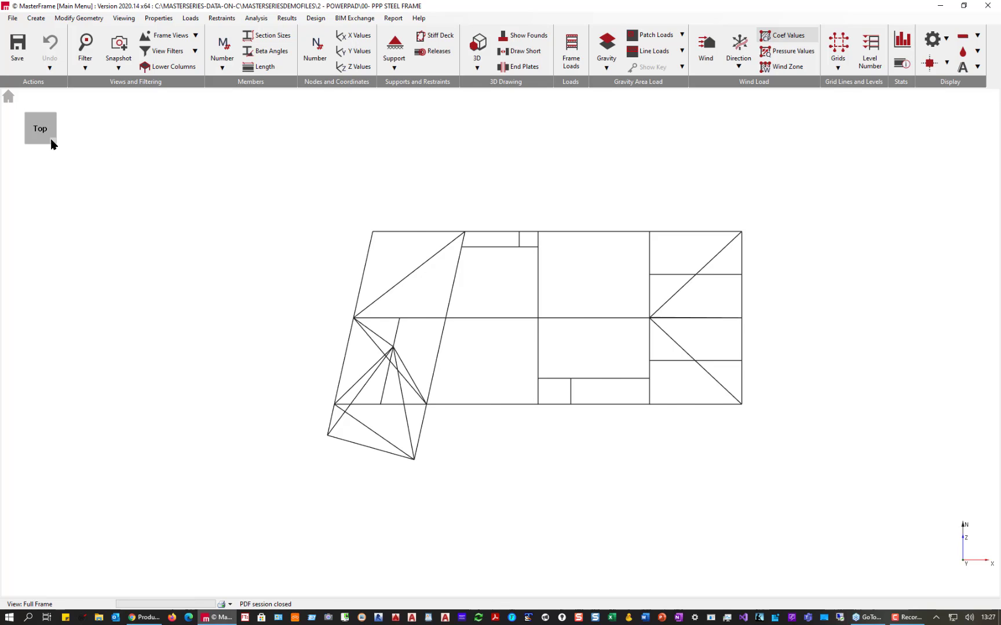
pyautogui.click(53, 141)
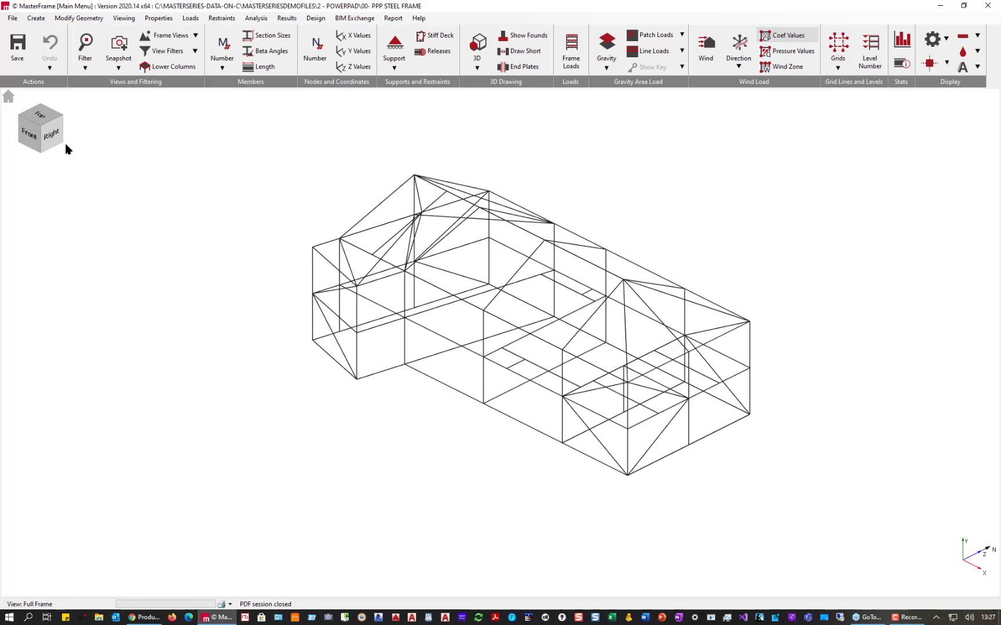
# Review the steel and composite member design groups, including the portal rafters and the columns in simple construction.
pyautogui.click(316, 18)
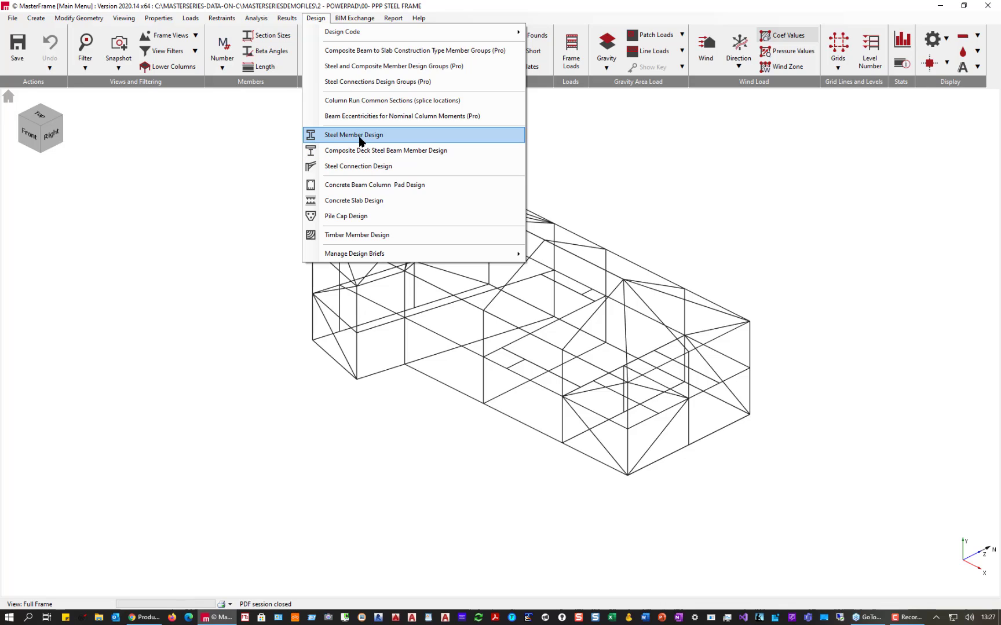
pyautogui.click(374, 67)
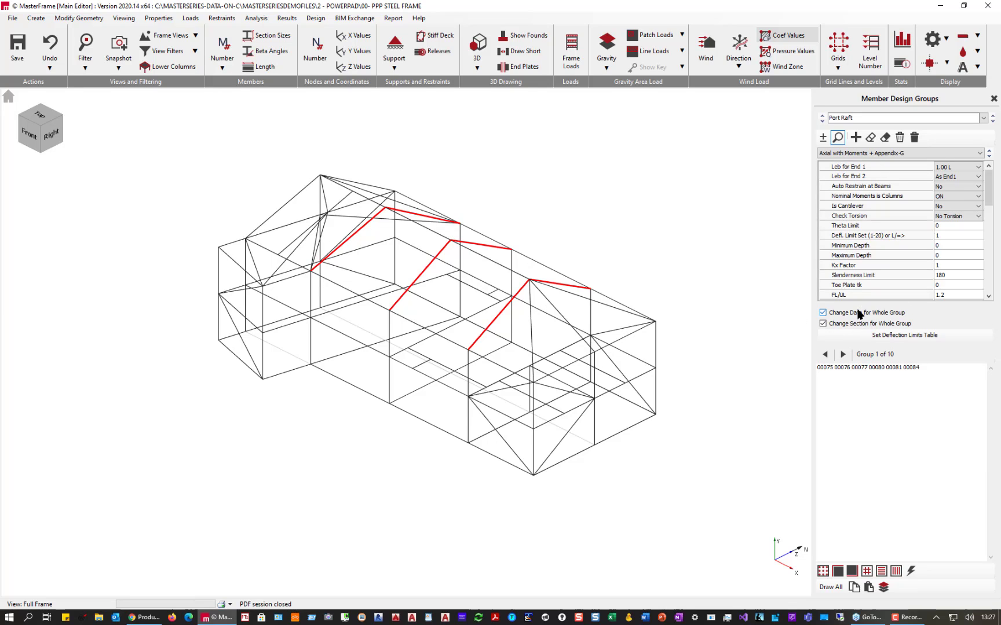
pyautogui.click(533, 449)
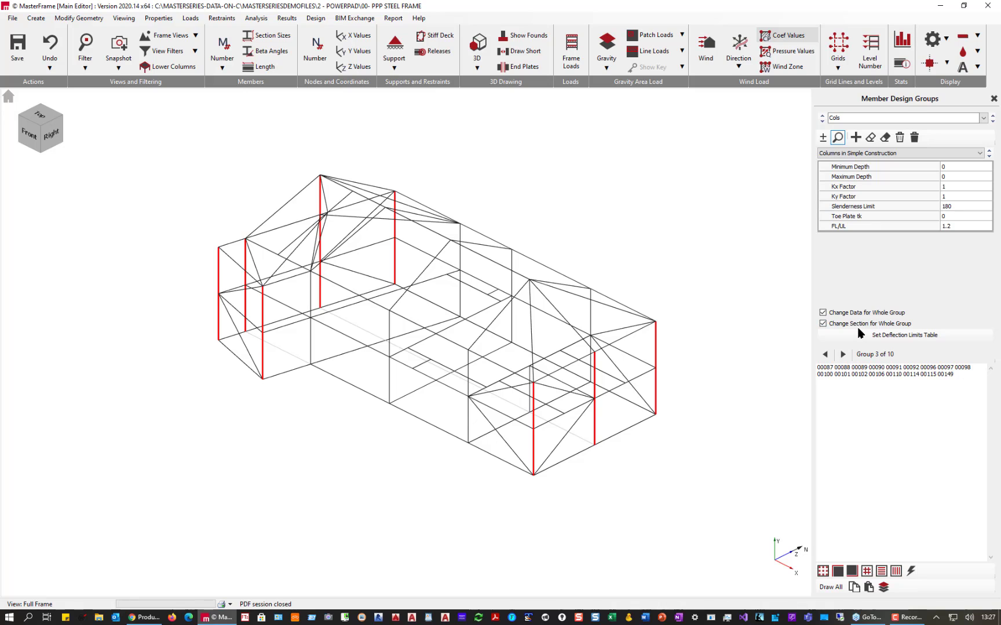
pyautogui.click(554, 446)
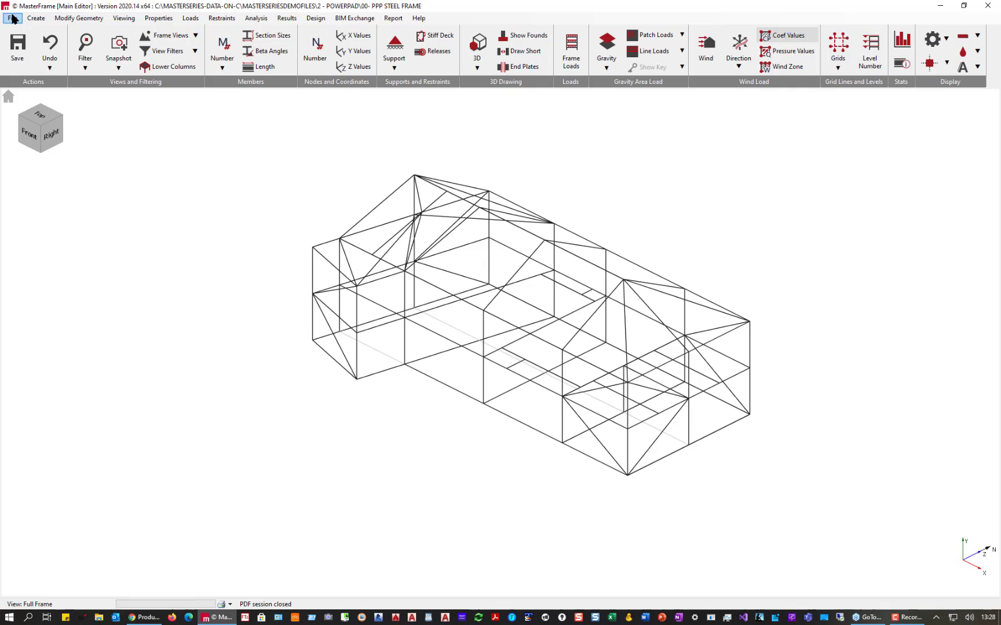
# Open the steel member design for the frame.
pyautogui.click(316, 18)
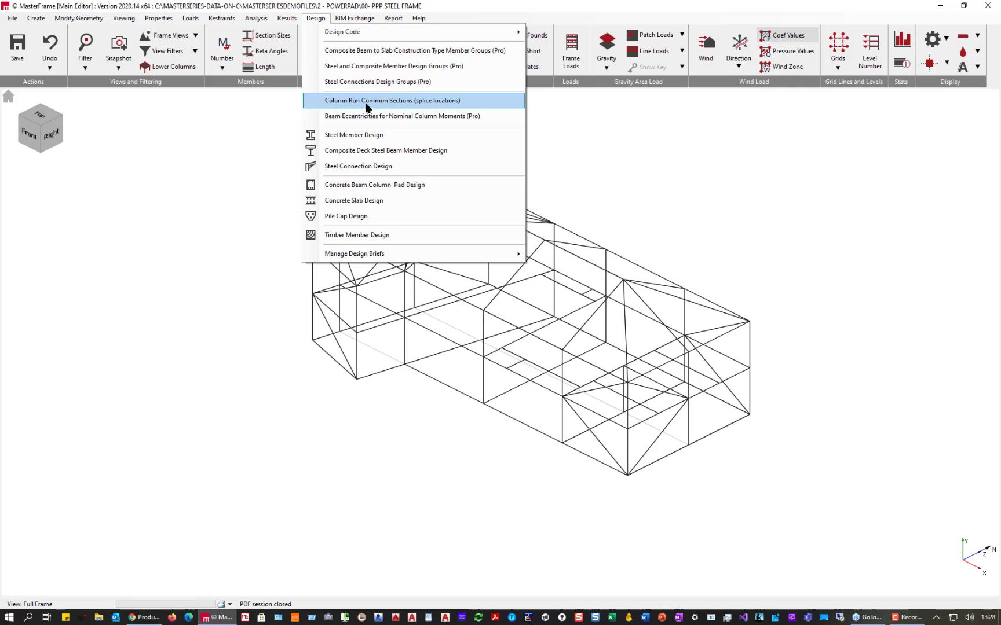
pyautogui.click(388, 138)
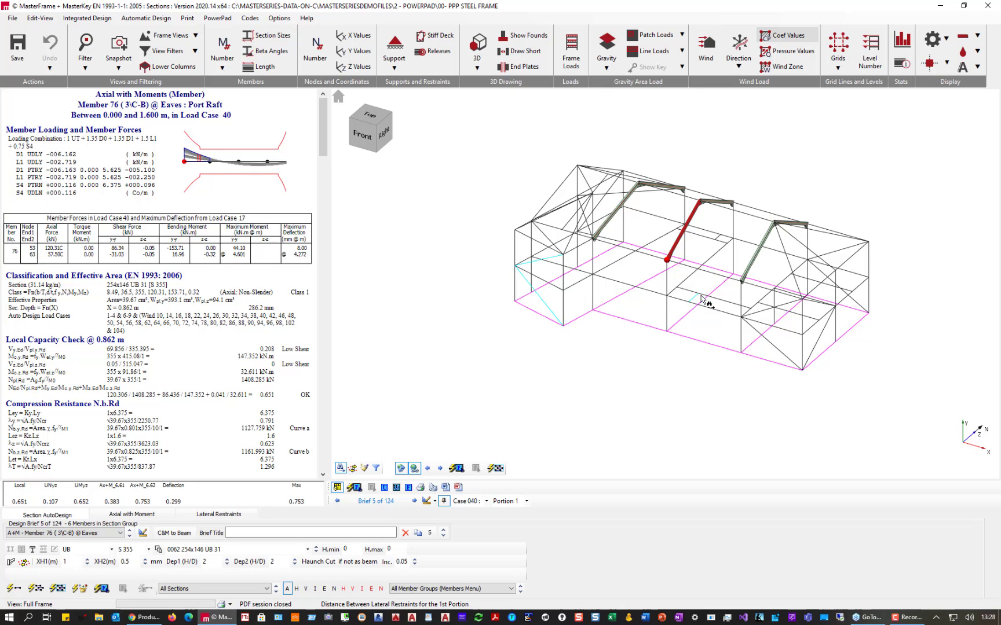
pyautogui.moveTo(628, 291); pyautogui.dragTo(611, 304, button='middle')
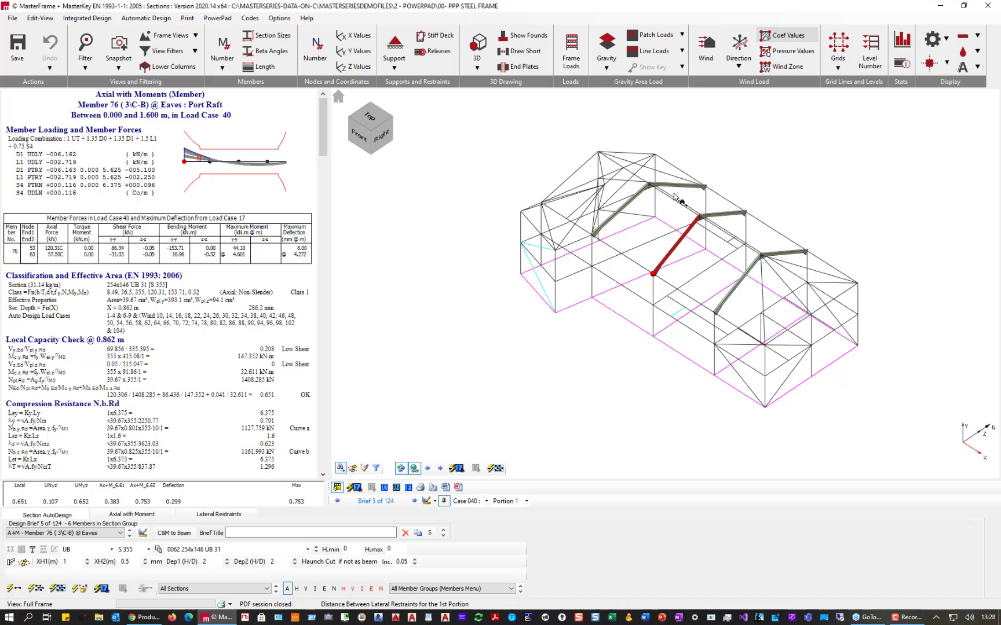
pyautogui.moveTo(709, 376); pyautogui.dragTo(768, 351, button='middle')
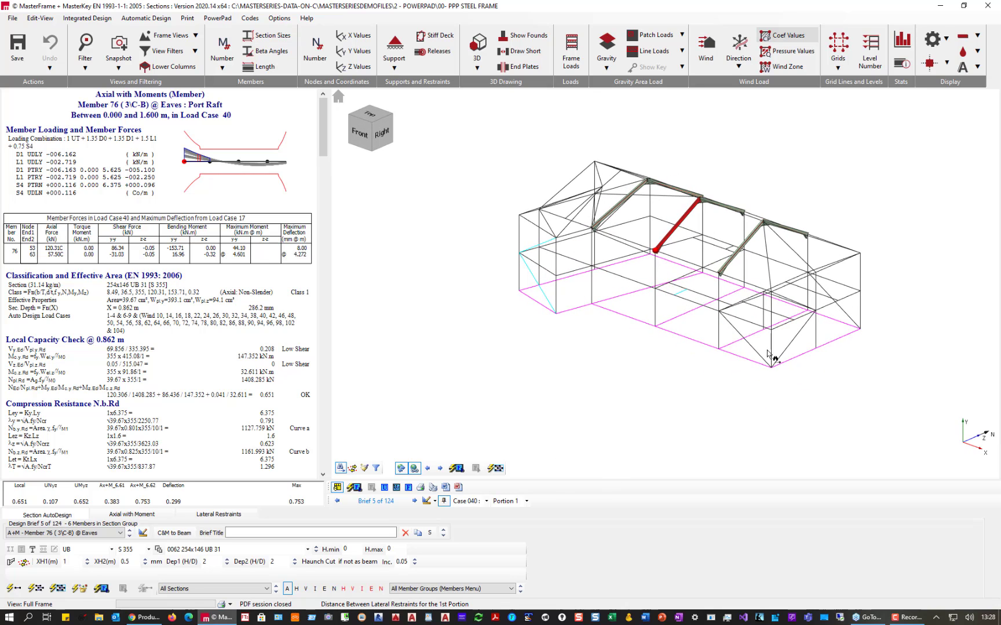
# Examine the simple construction design checks of the gable columns at first floor and eaves level.
pyautogui.click(816, 330)
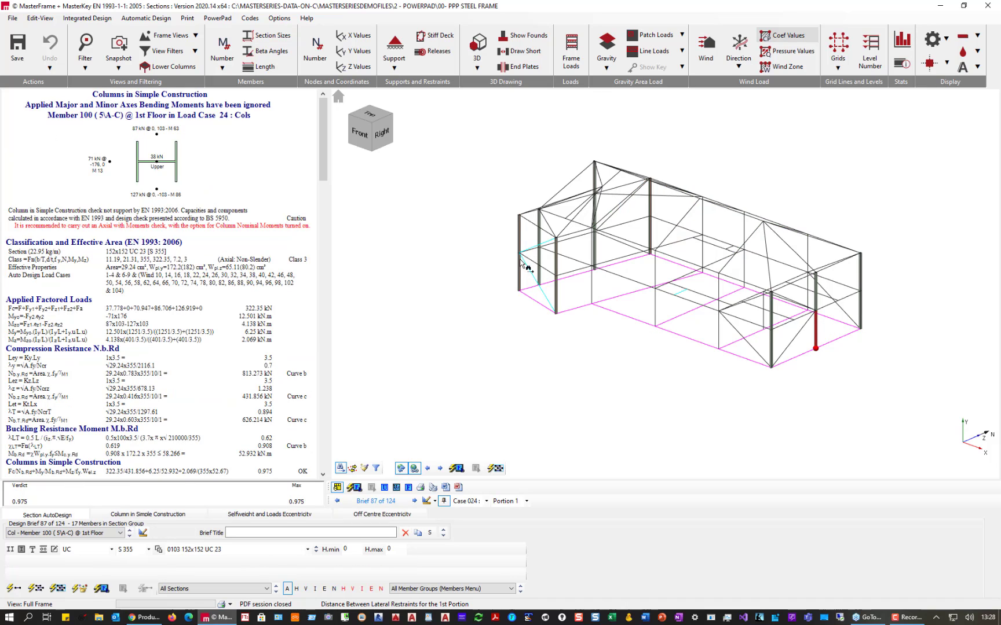
pyautogui.click(542, 239)
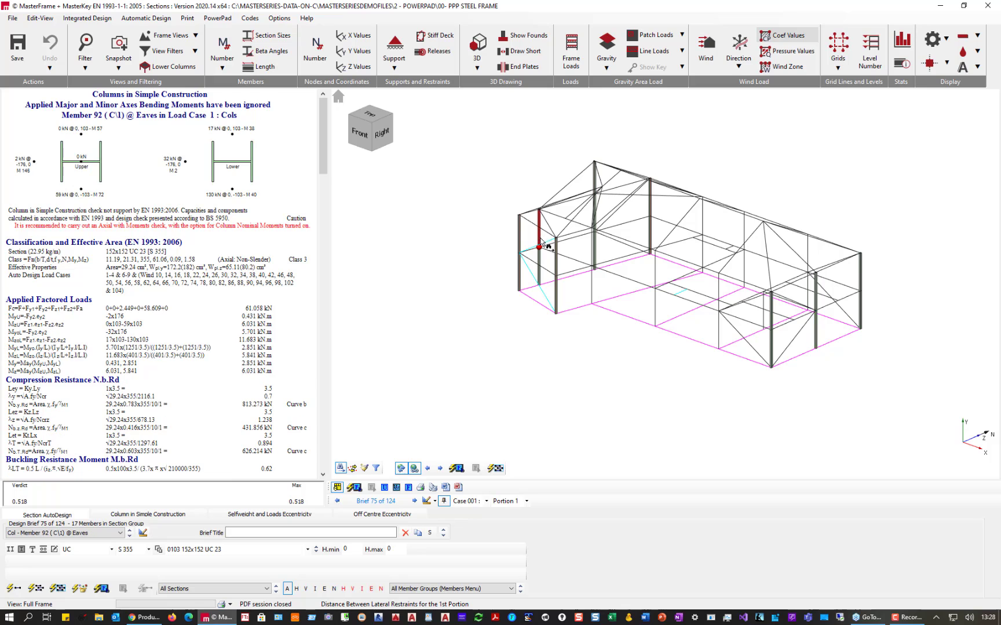
pyautogui.click(540, 259)
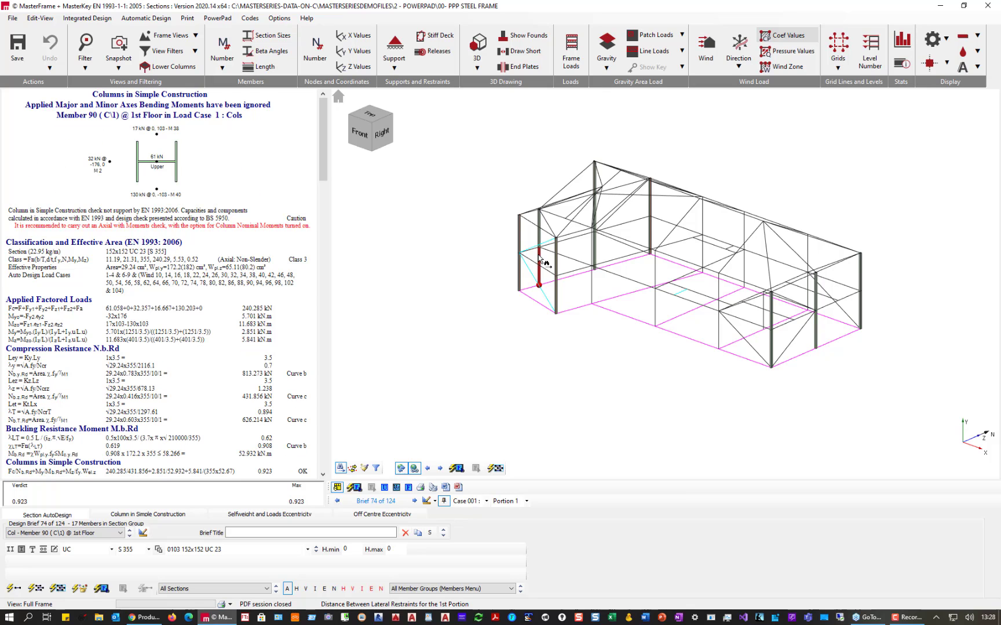
pyautogui.click(518, 271)
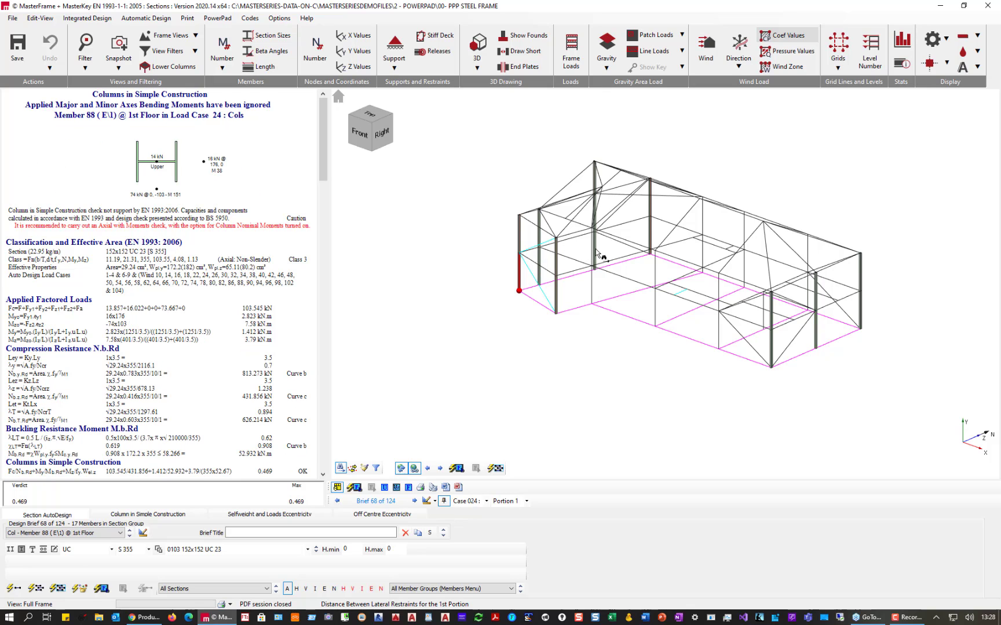
pyautogui.click(596, 252)
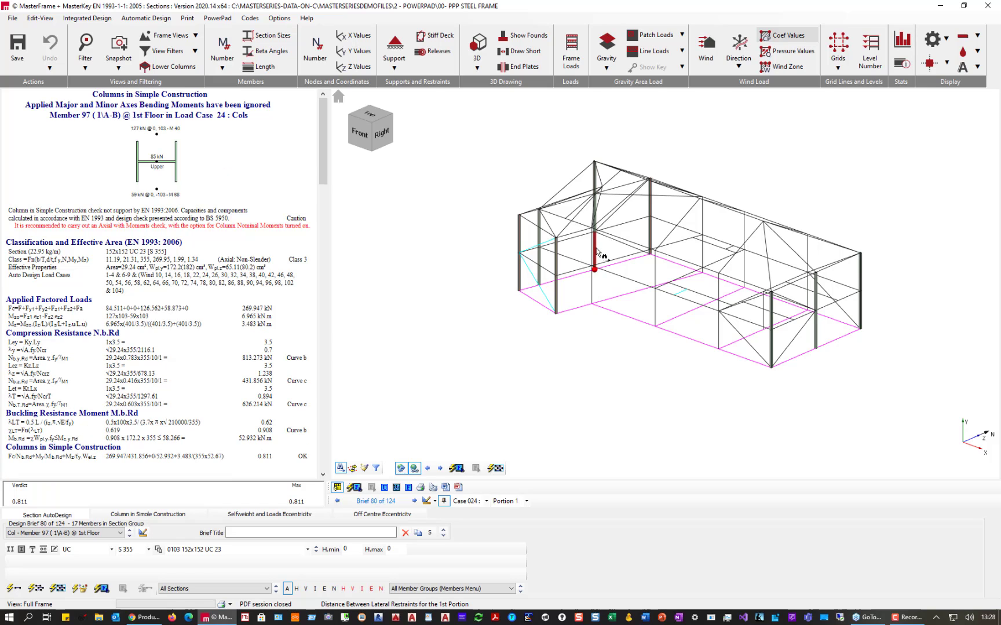
pyautogui.moveTo(535, 263); pyautogui.dragTo(594, 275, button='middle')
pyautogui.click(570, 228)
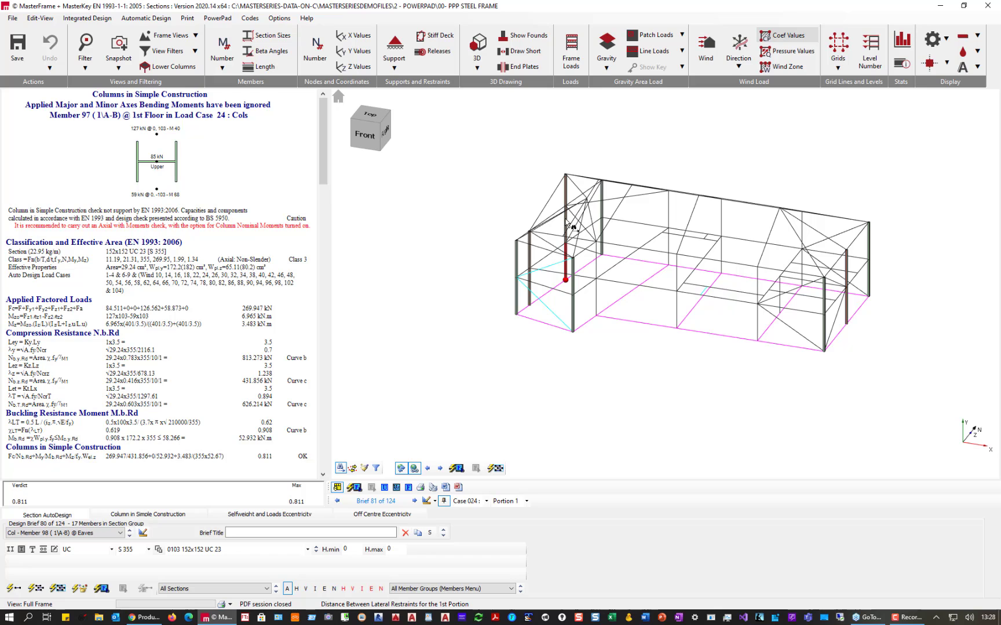
pyautogui.click(565, 190)
pyautogui.moveTo(711, 356); pyautogui.dragTo(677, 339, button='middle')
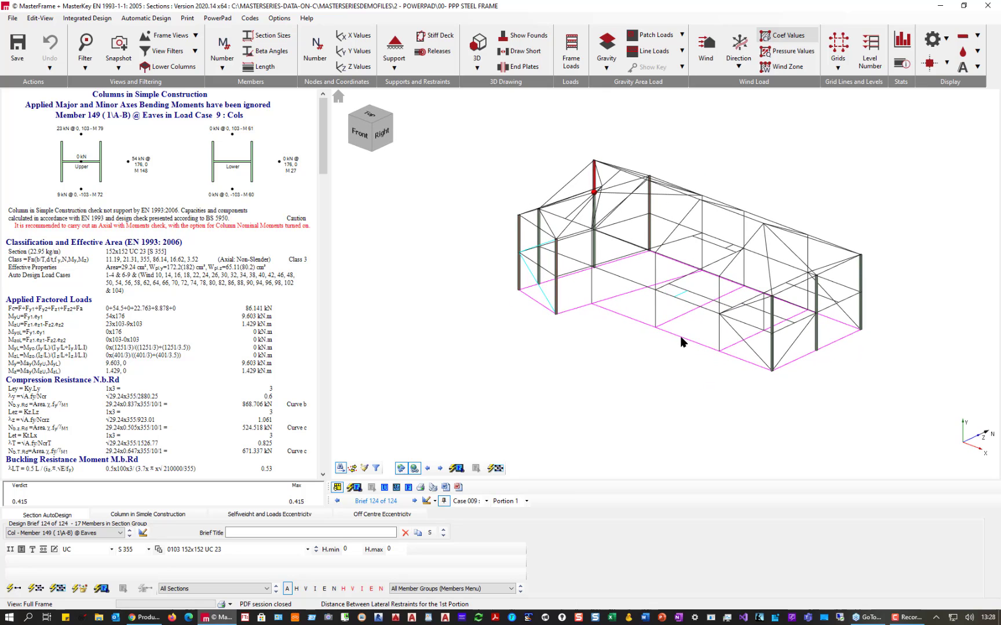
# Set the steel grade of the column group to S 235 through the eaves-level column on 5\A-C.
pyautogui.click(817, 334)
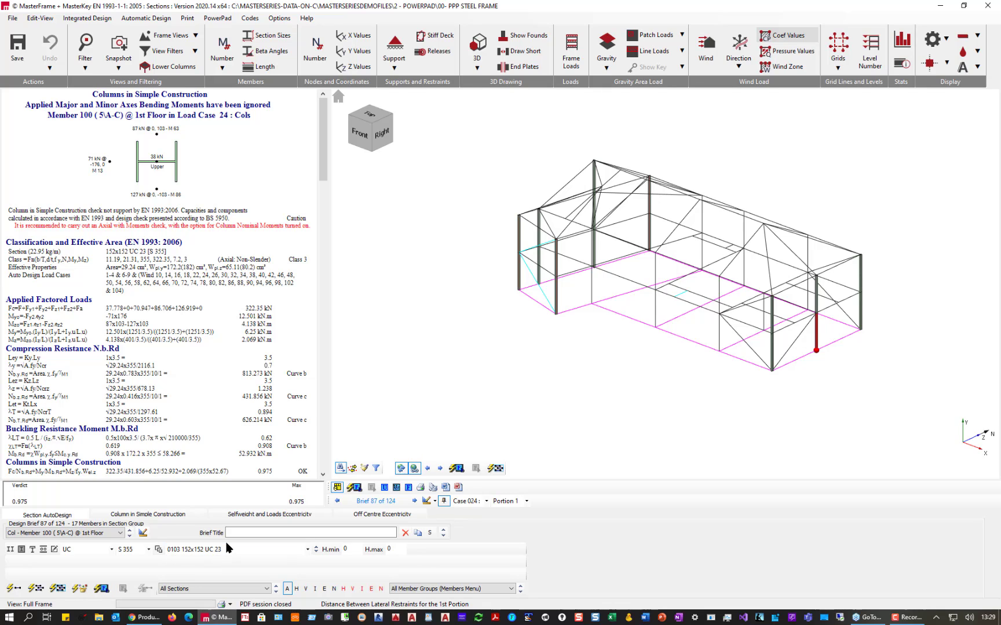
pyautogui.click(817, 300)
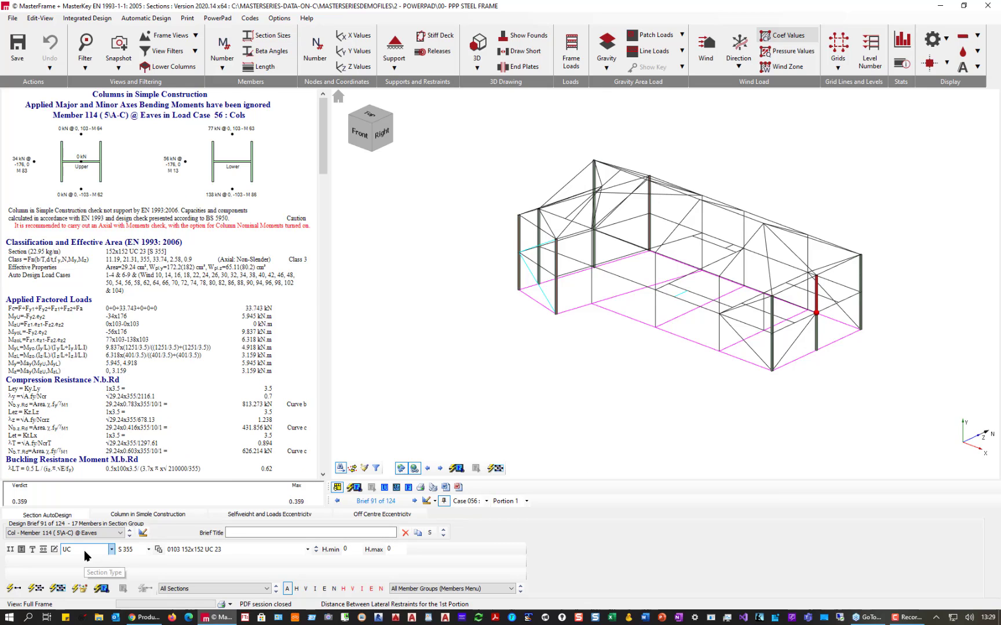
pyautogui.click(141, 550)
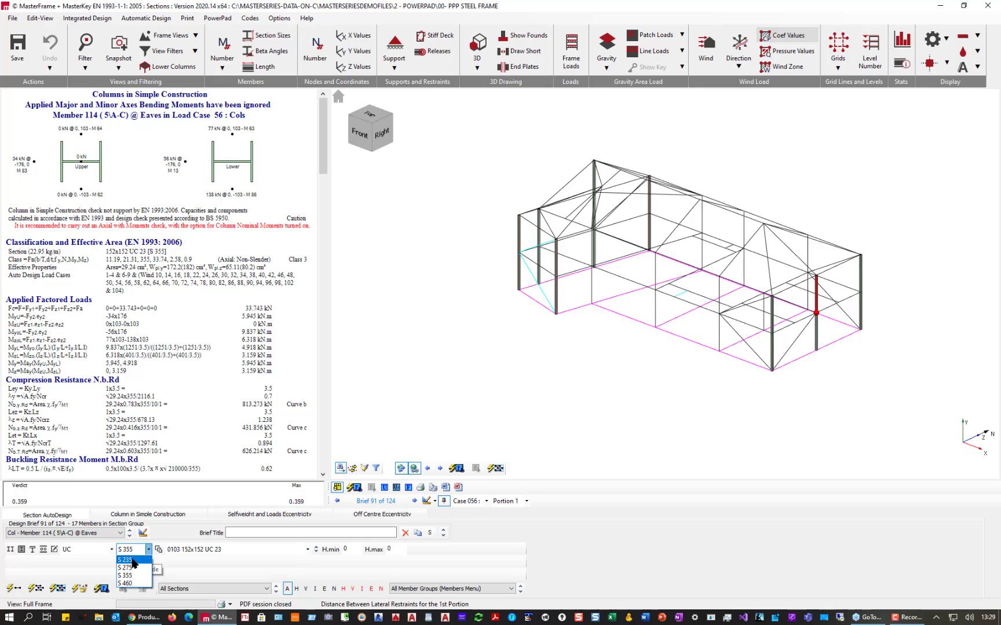
pyautogui.click(133, 561)
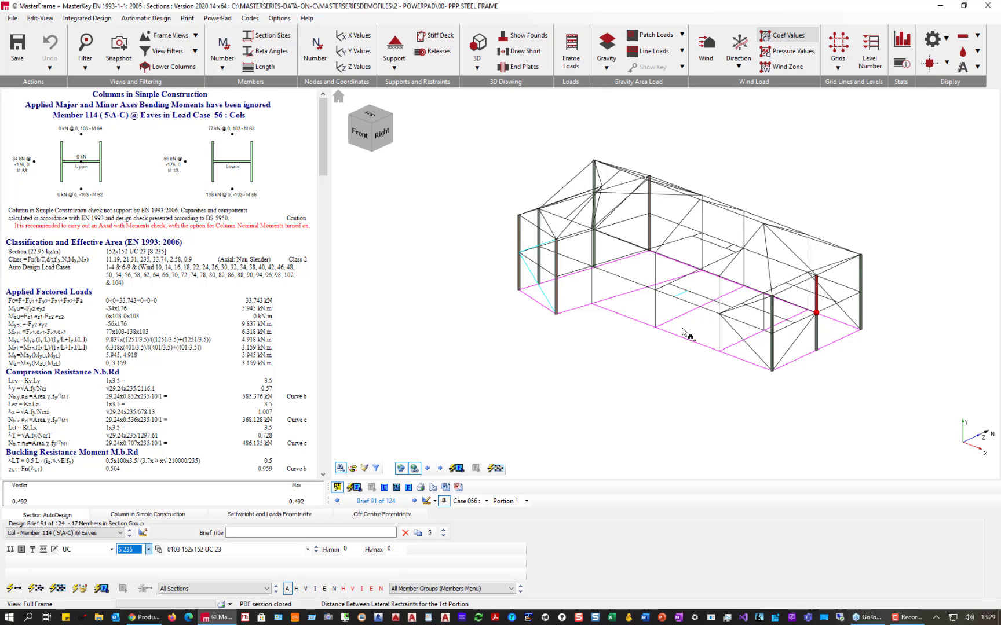
# Check the design results in grade S 235 for the upper and lower columns at 5\A-C and C\5.
pyautogui.click(818, 340)
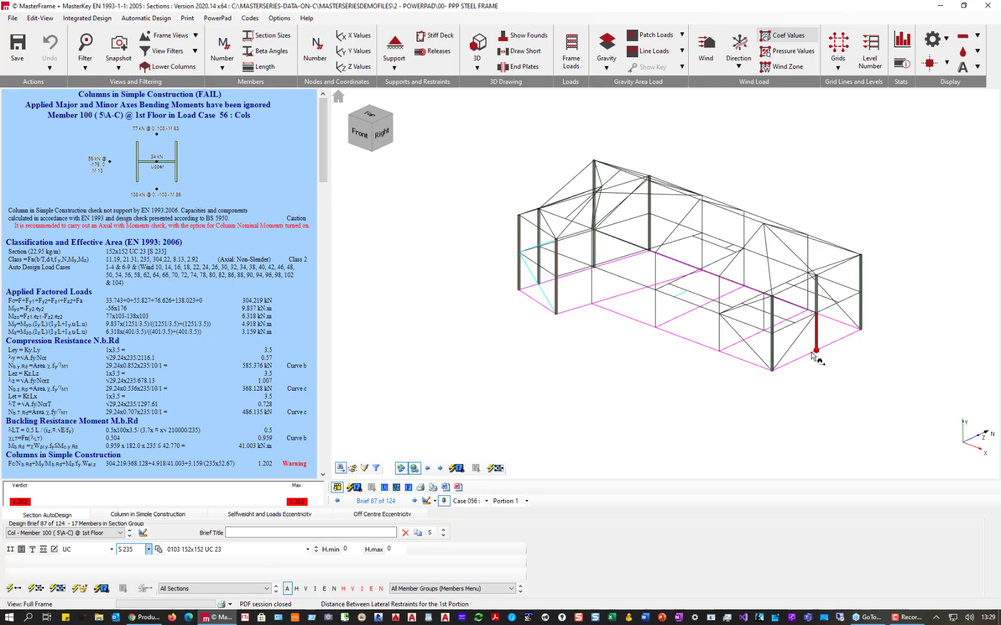
pyautogui.click(775, 355)
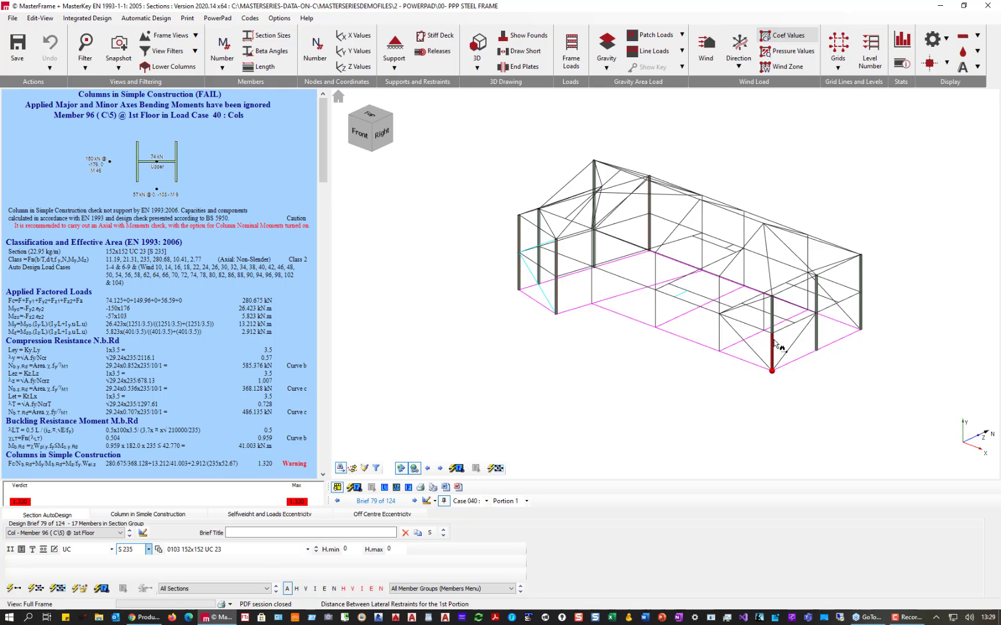
pyautogui.click(780, 323)
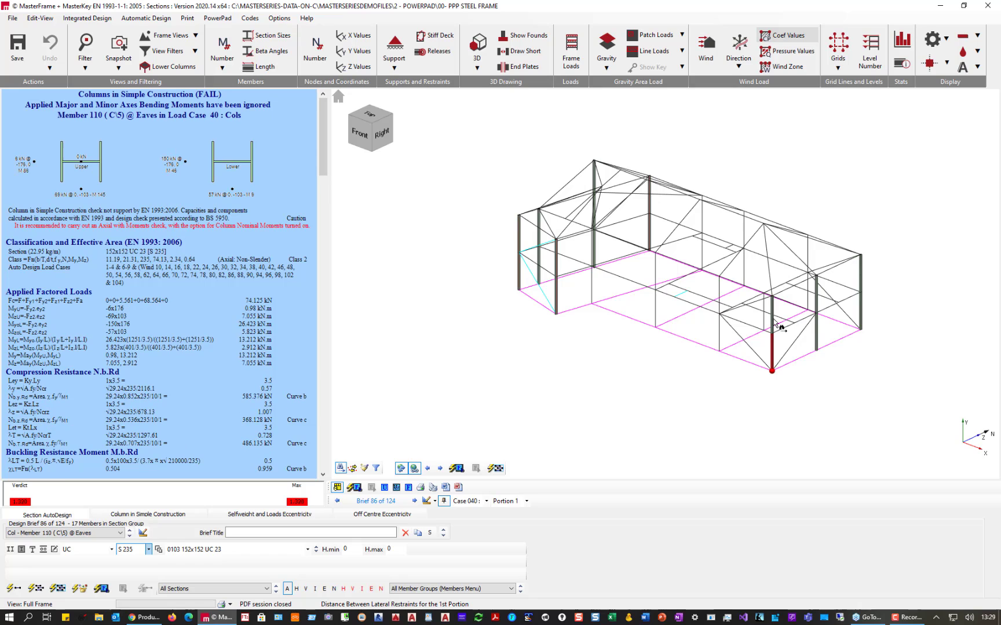
pyautogui.click(817, 301)
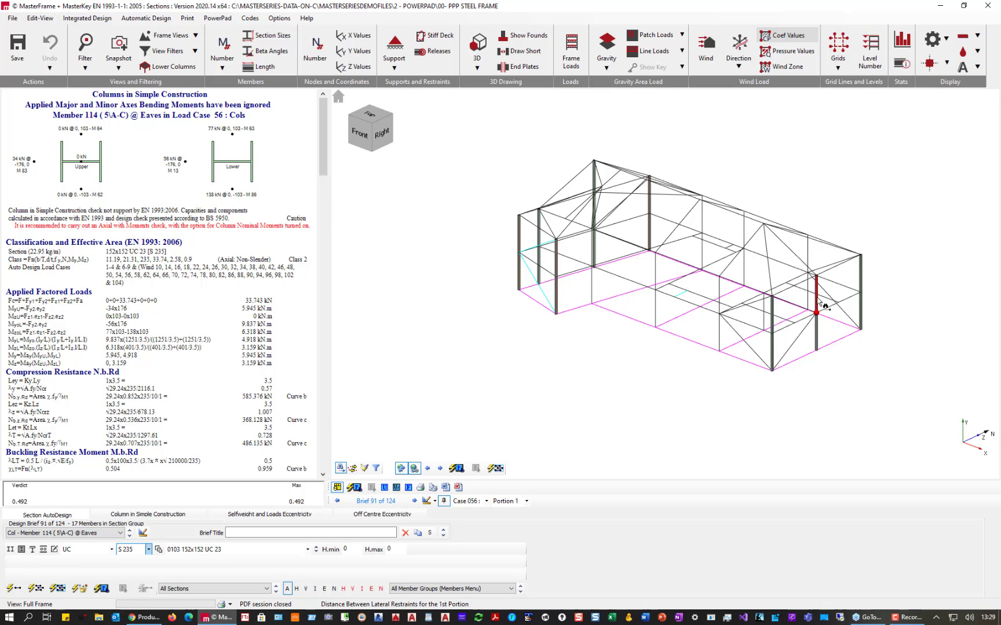
# Auto size the selected eaves column in grade S 235 and review the checks of the other columns in its group.
pyautogui.click(13, 591)
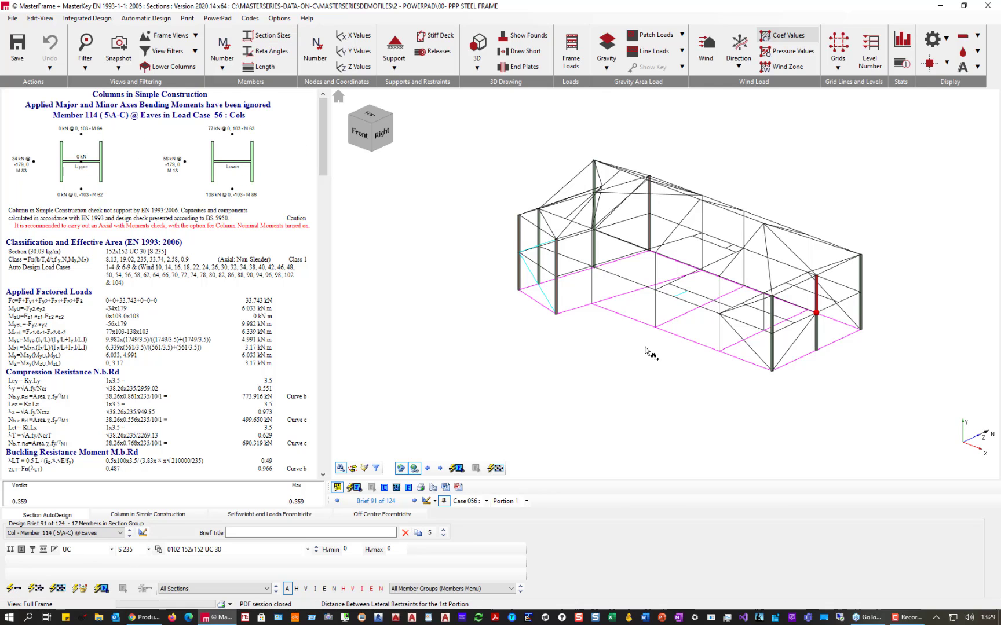
pyautogui.click(817, 334)
pyautogui.click(783, 359)
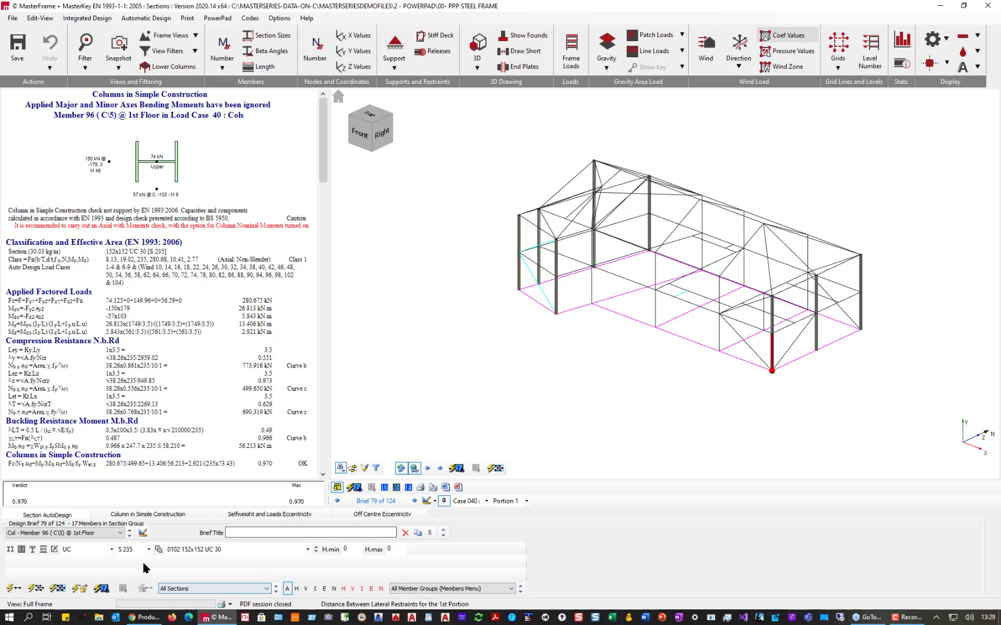
pyautogui.click(205, 550)
pyautogui.click(209, 550)
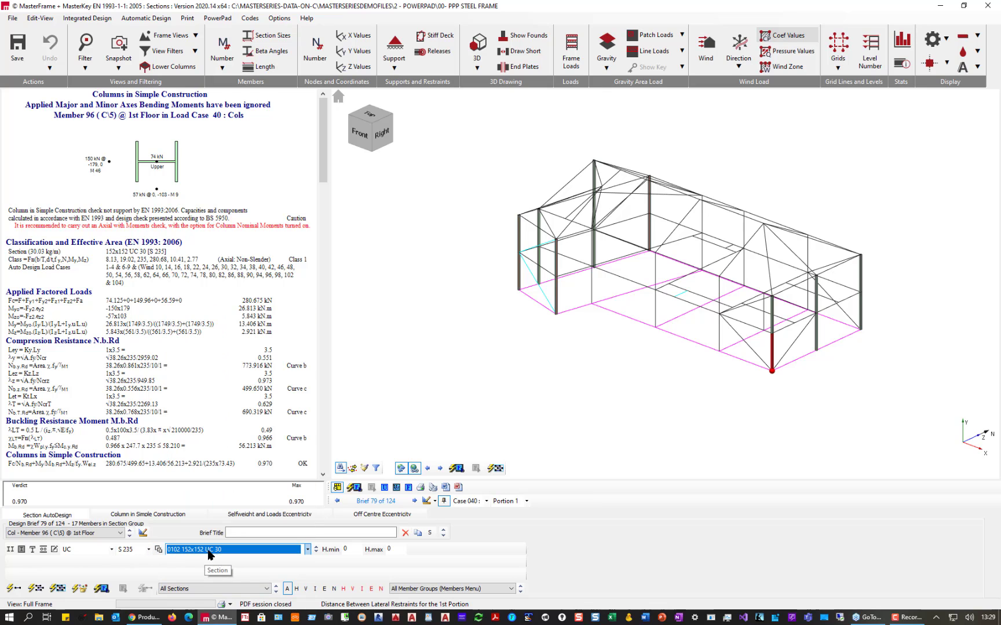
pyautogui.click(820, 324)
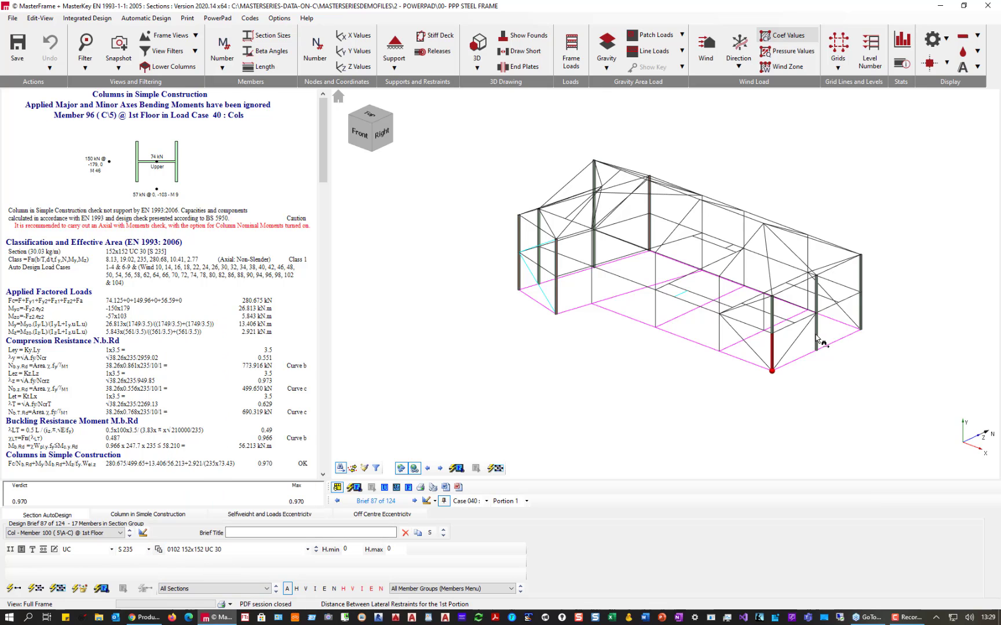
pyautogui.click(817, 303)
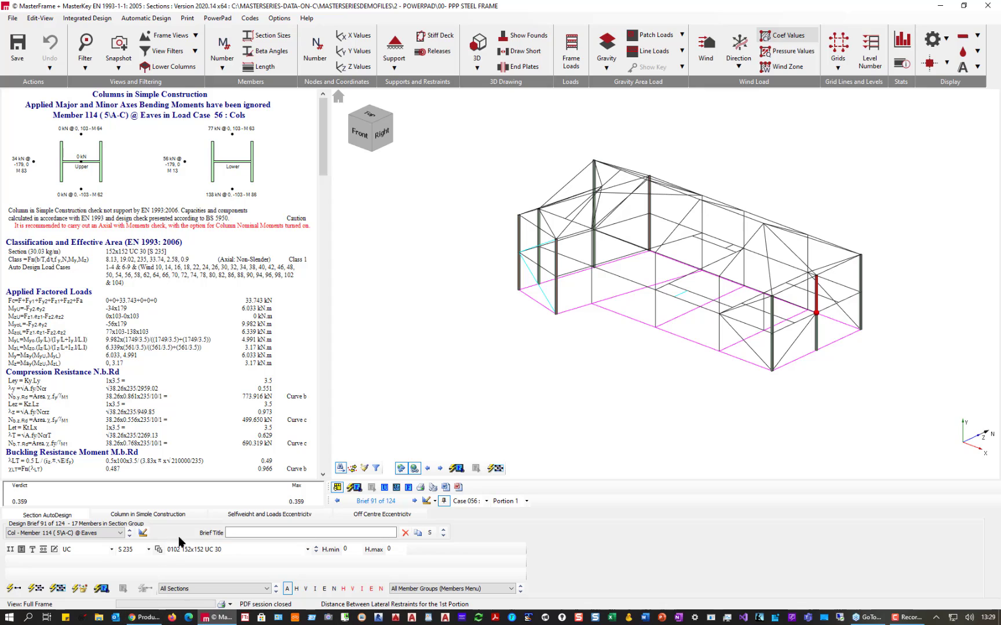
# Set the column group's grade to S 355, auto size the selected column again and check the first-floor column below it.
pyautogui.click(149, 550)
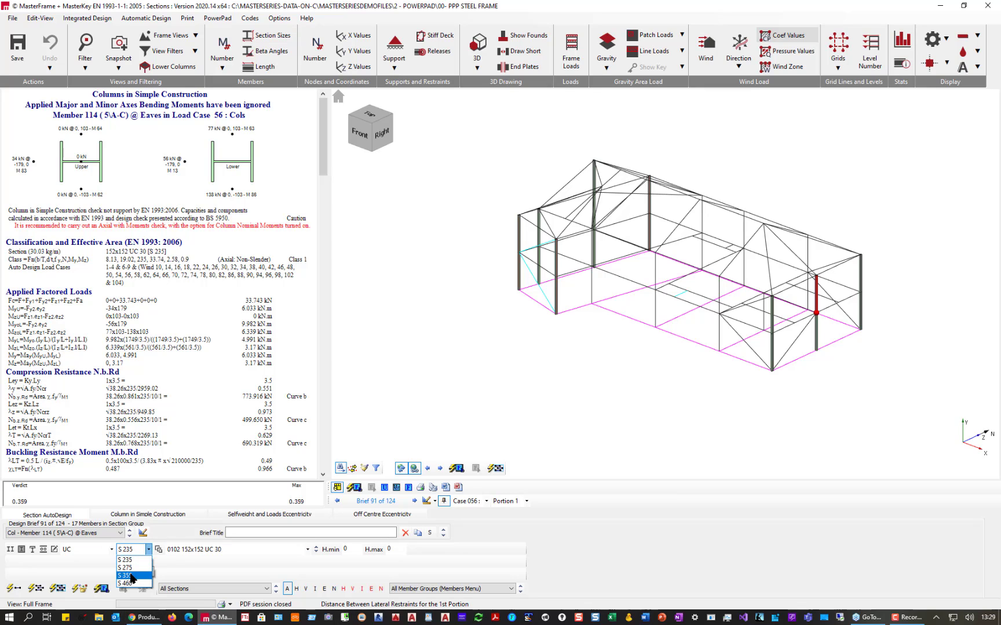
pyautogui.click(127, 576)
pyautogui.click(13, 588)
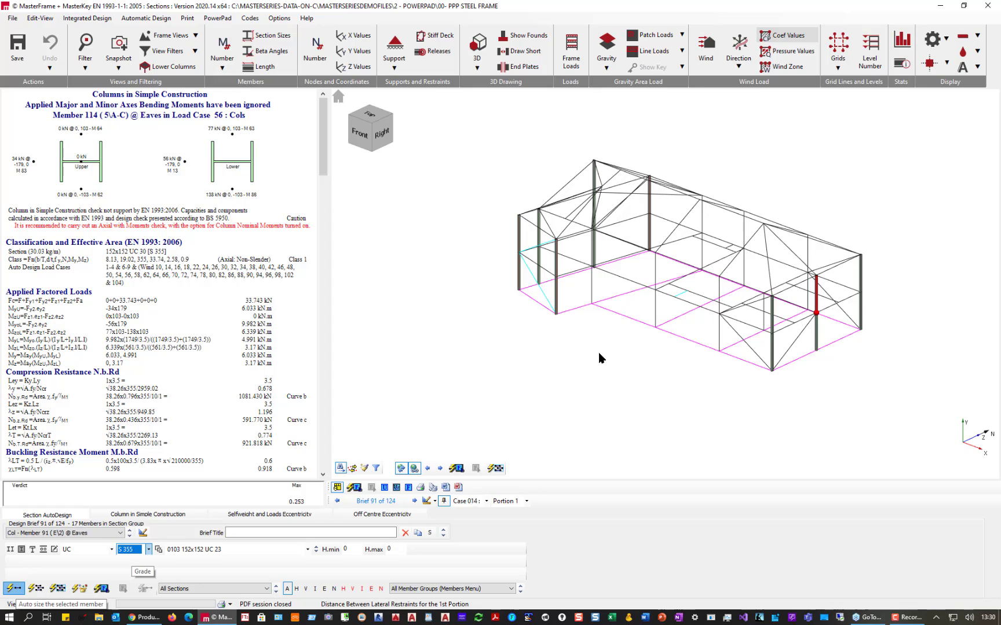
pyautogui.click(817, 339)
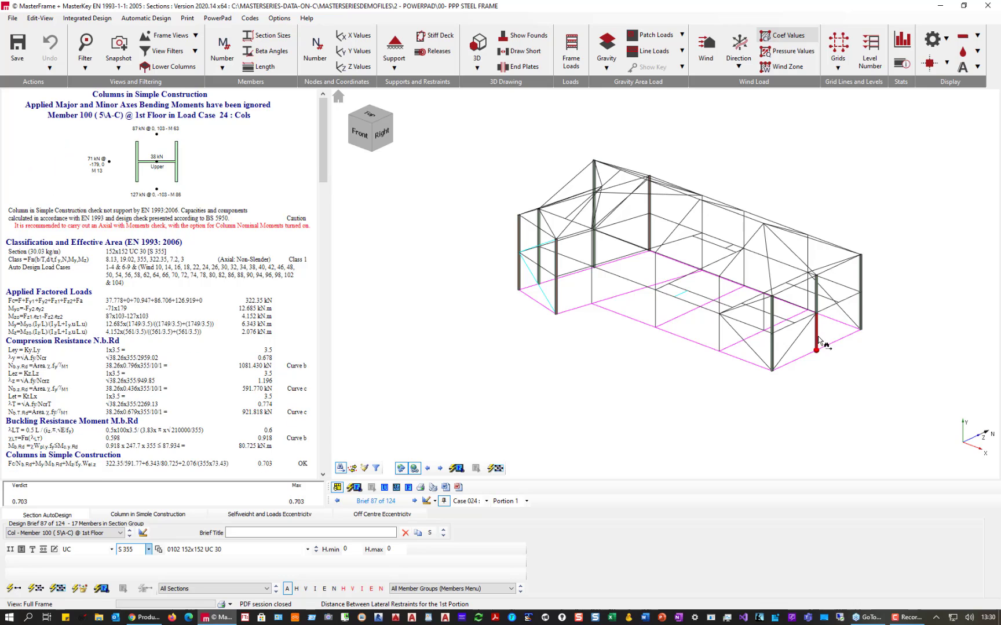
# Check the design results of the eaves column at 5\A-C and the first-floor and eaves columns at C\5.
pyautogui.click(817, 298)
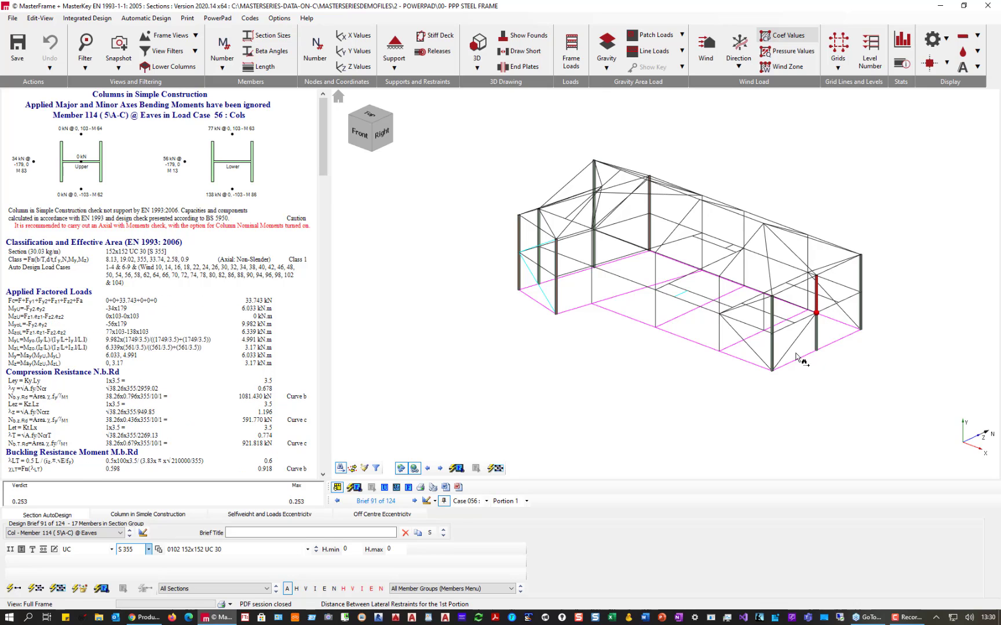
pyautogui.click(774, 328)
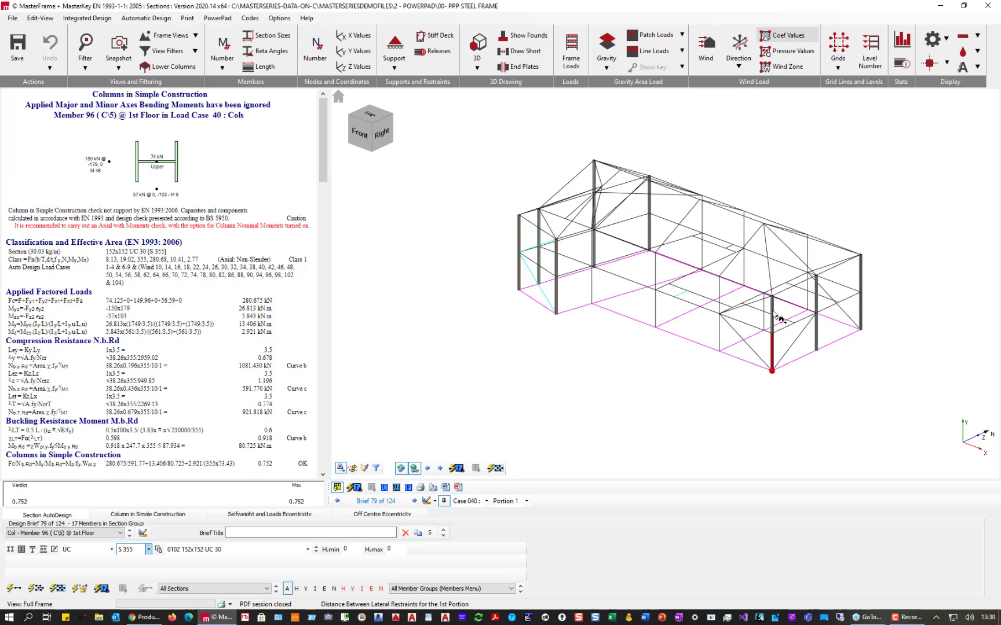
pyautogui.click(774, 313)
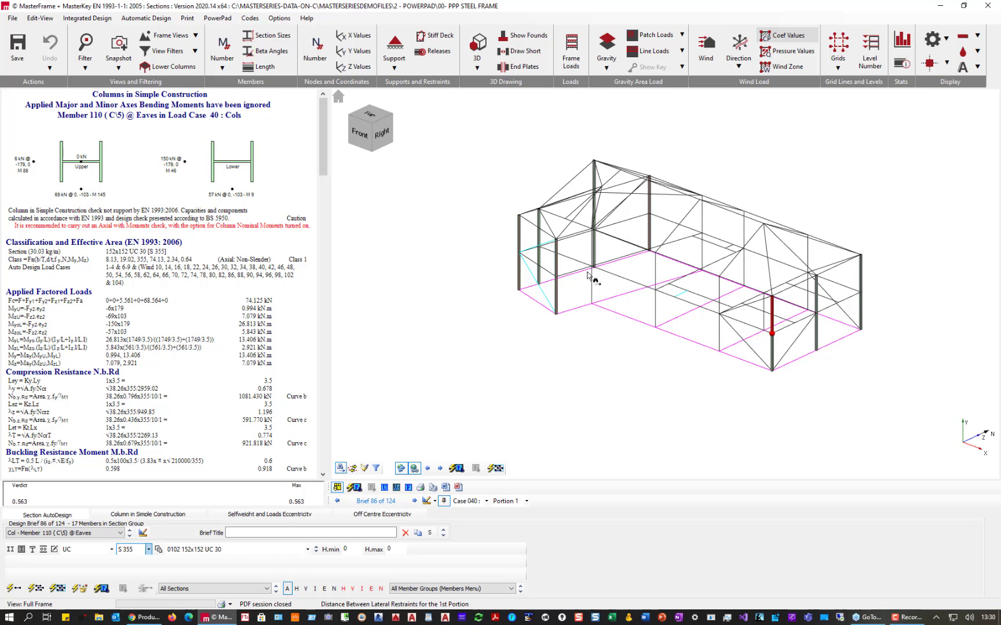
# Set the column group's section to 152x152 UC 23 and auto size the selected eaves column at C\5.
pyautogui.click(212, 549)
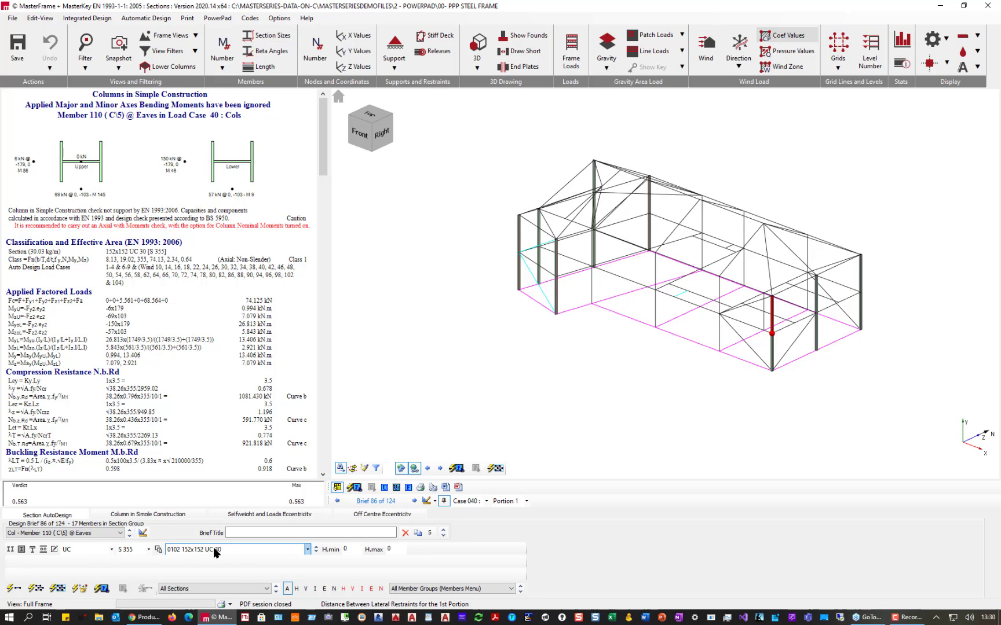
pyautogui.click(209, 539)
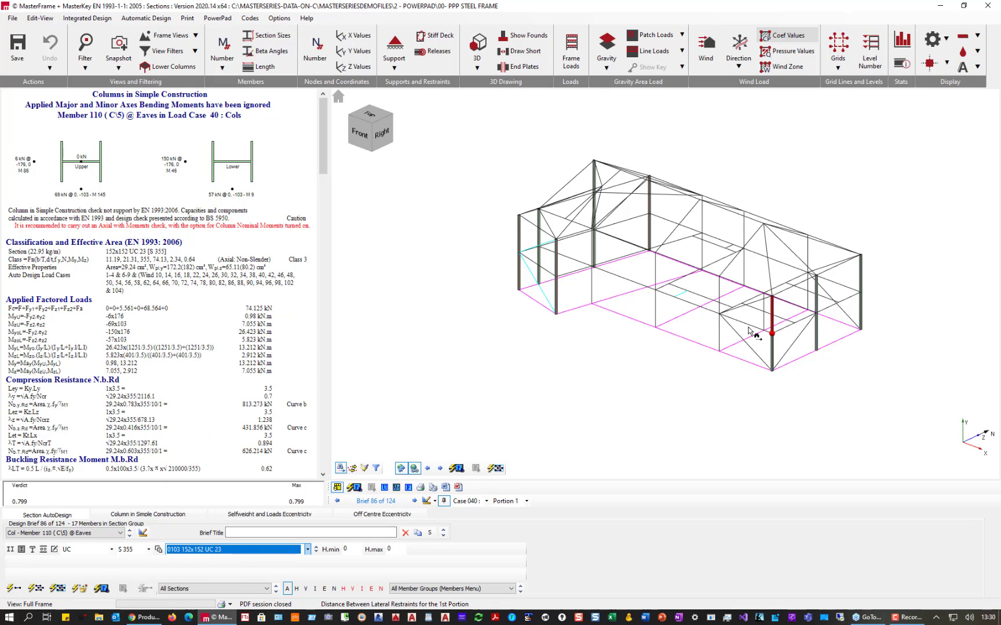
pyautogui.click(12, 588)
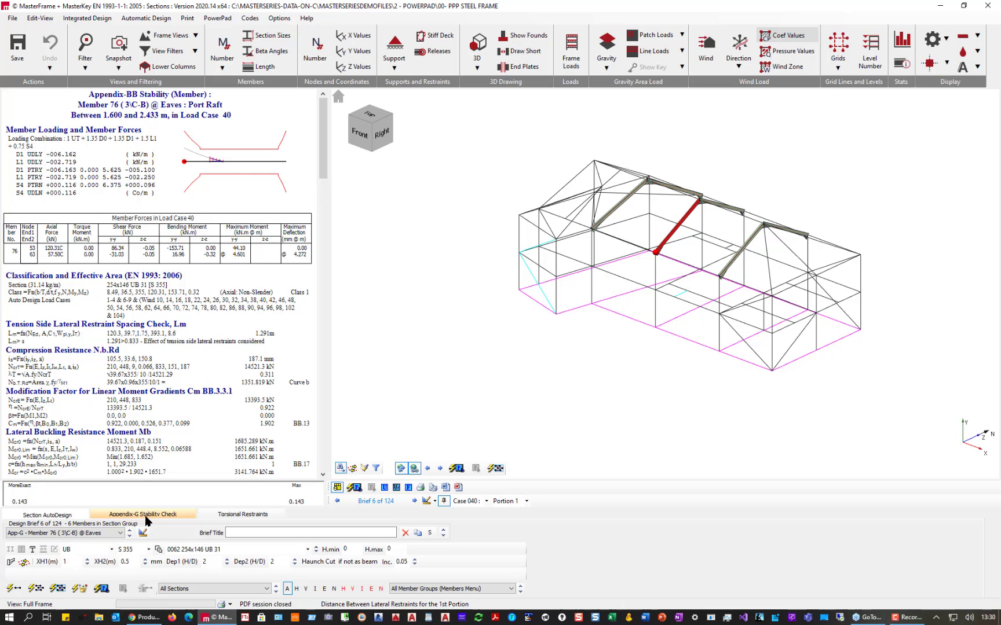
# Scan the current view for failing design briefs and show only the failing members' utilisation ratios on the frame.
pyautogui.moveTo(611, 428); pyautogui.dragTo(542, 457, button='middle')
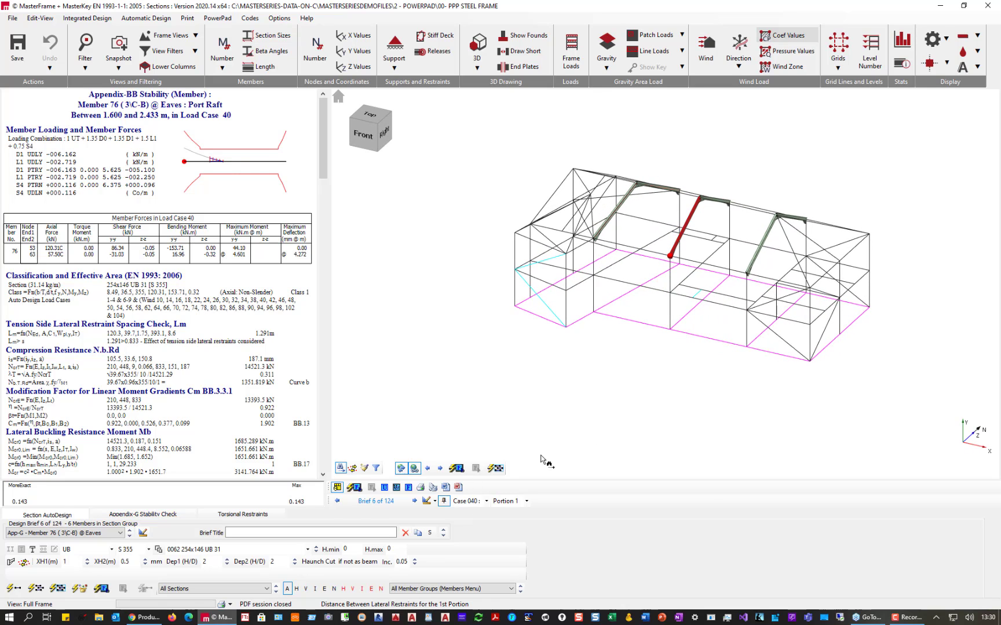
pyautogui.click(356, 488)
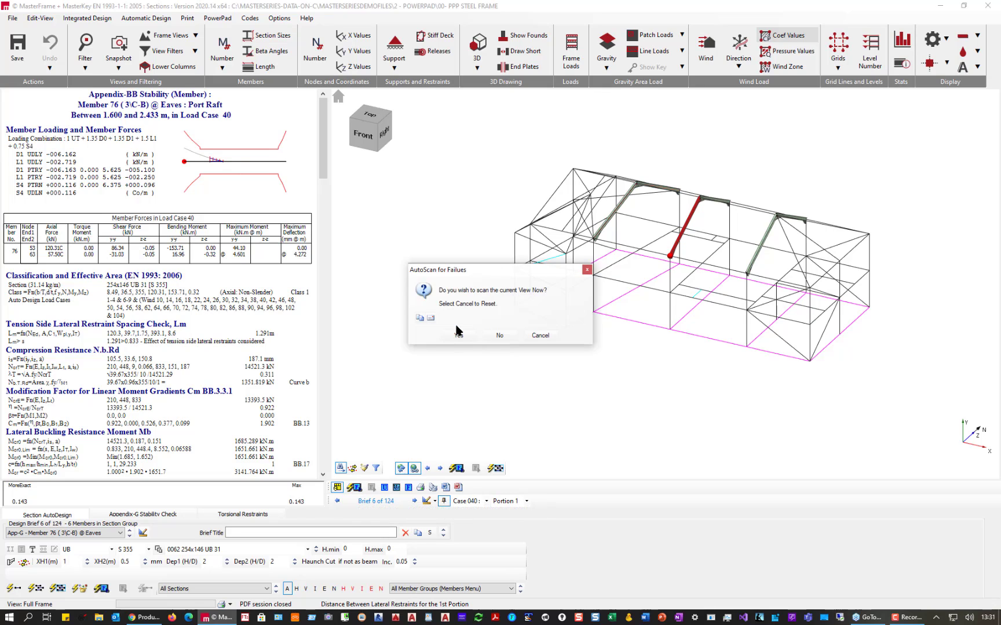
pyautogui.click(458, 336)
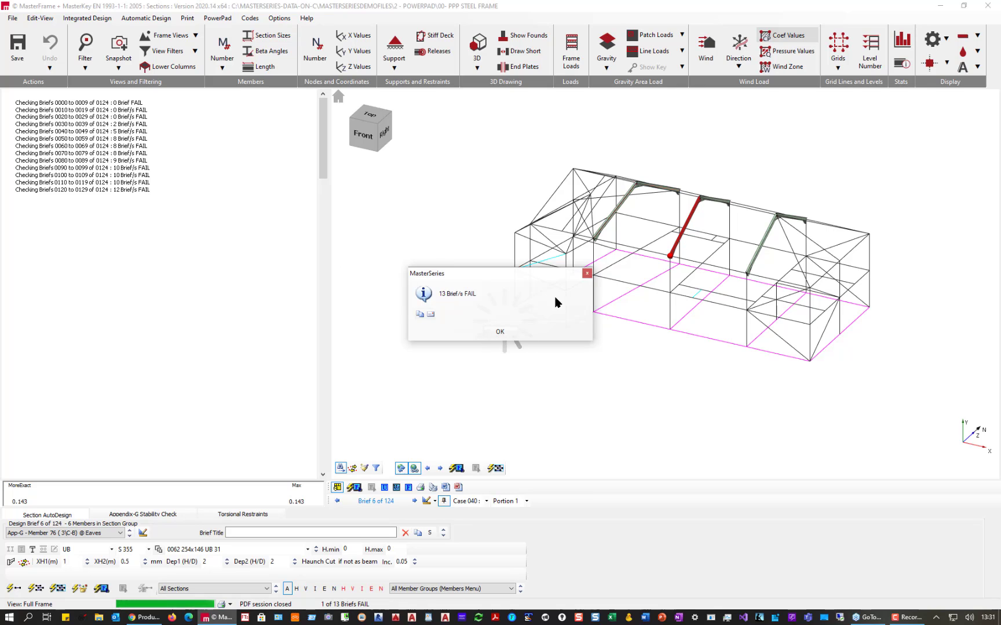
pyautogui.click(500, 332)
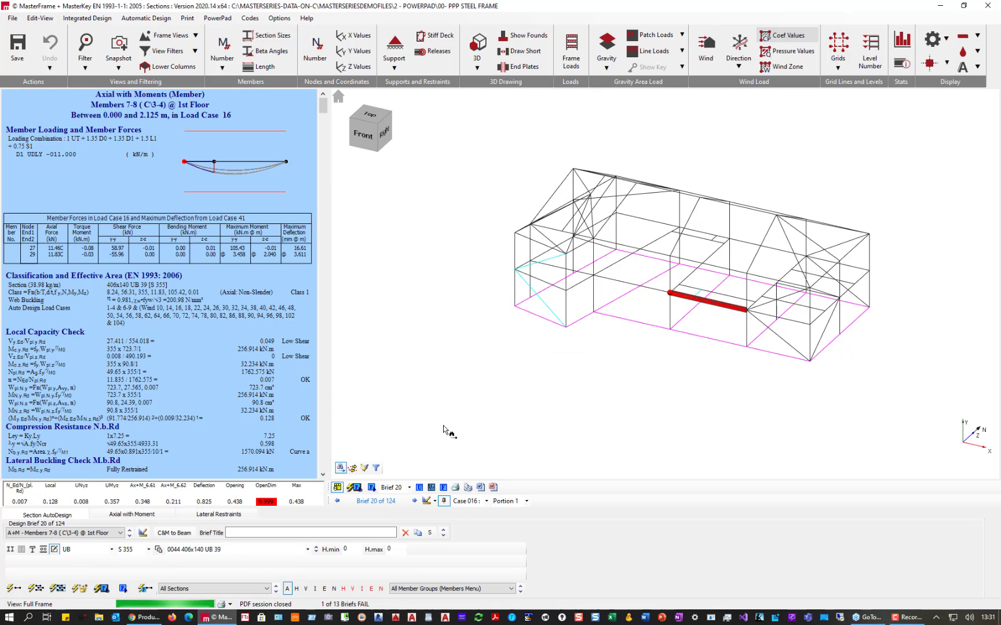
pyautogui.click(418, 489)
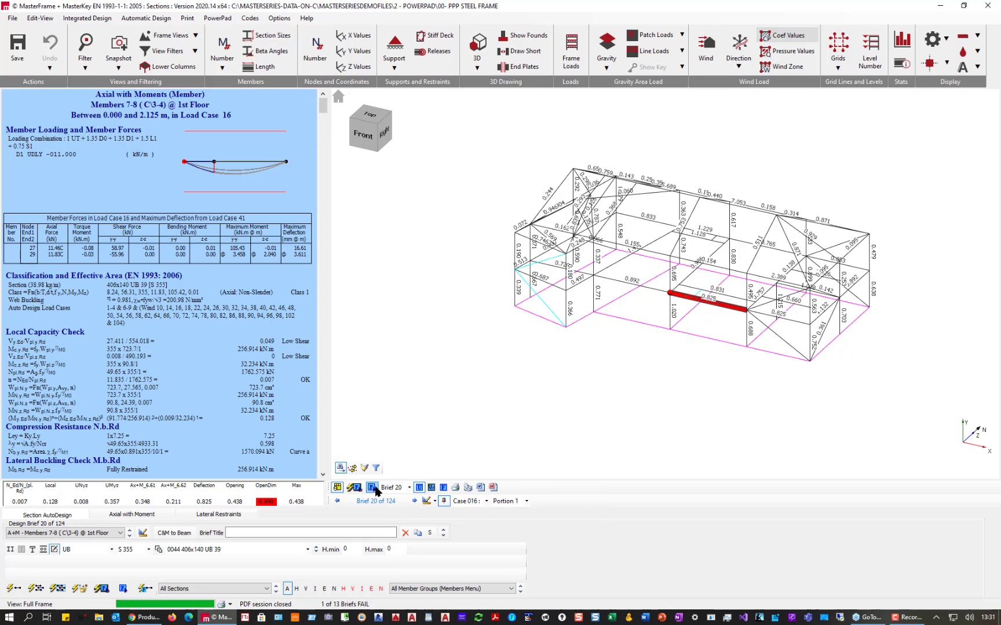
pyautogui.click(443, 487)
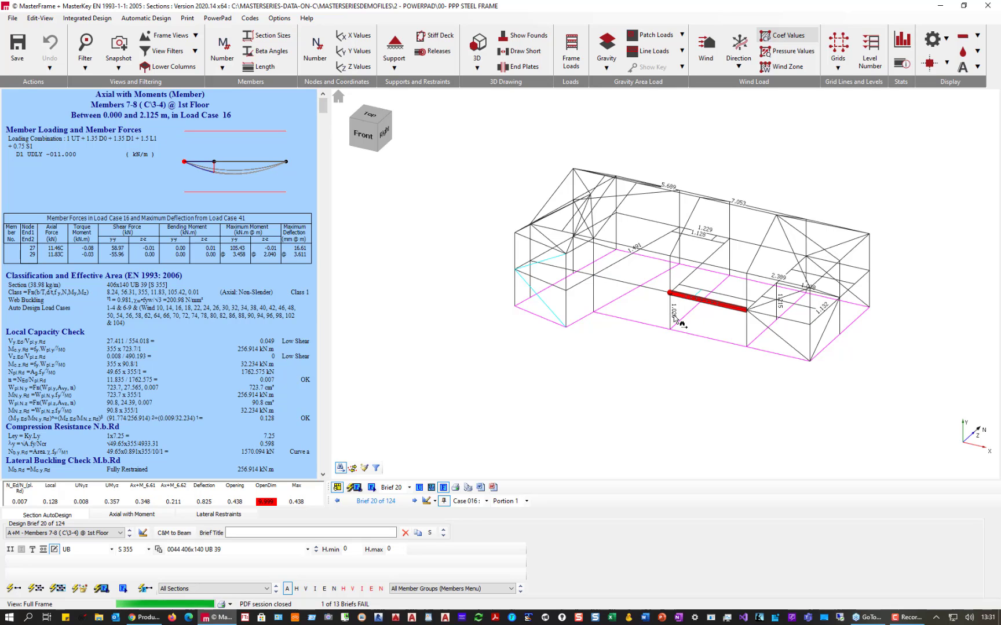
# Examine the deflection check of the built-up first-floor beam on 2\C-A.
pyautogui.click(615, 270)
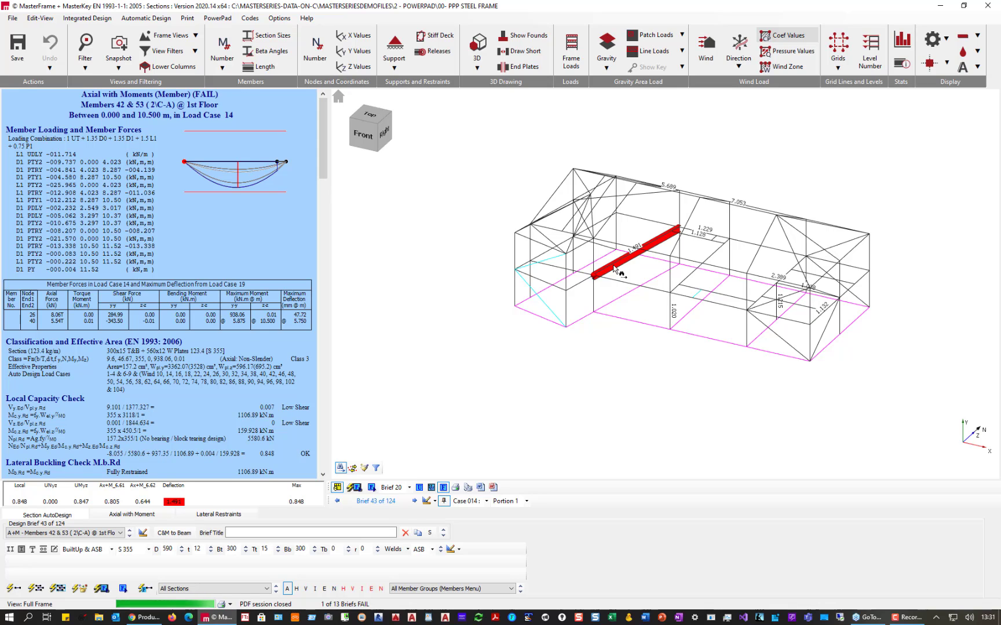
pyautogui.scroll(-1, 192, 224)
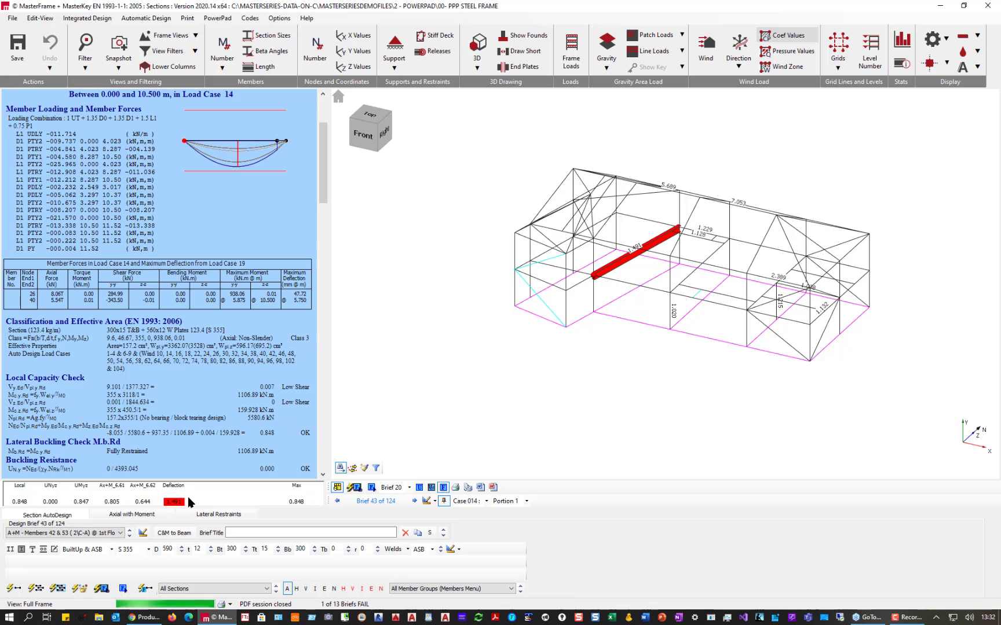
pyautogui.scroll(-8, 181, 381)
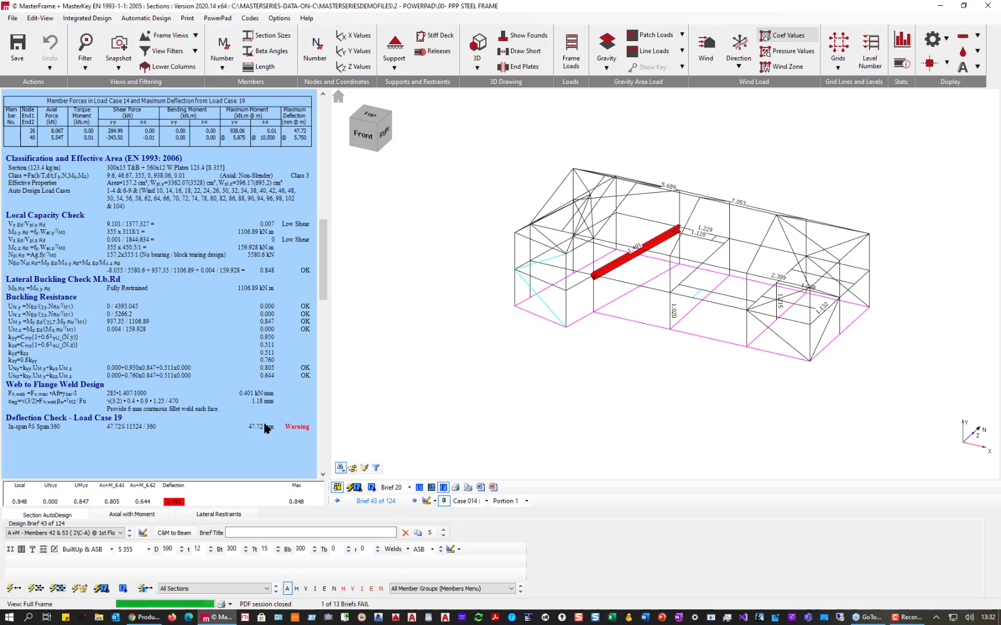
# Set the beam's deflection limit to 1, the Internal Beams limit set, and review the steel deflection limits table.
pyautogui.click(104, 515)
pyautogui.click(285, 557)
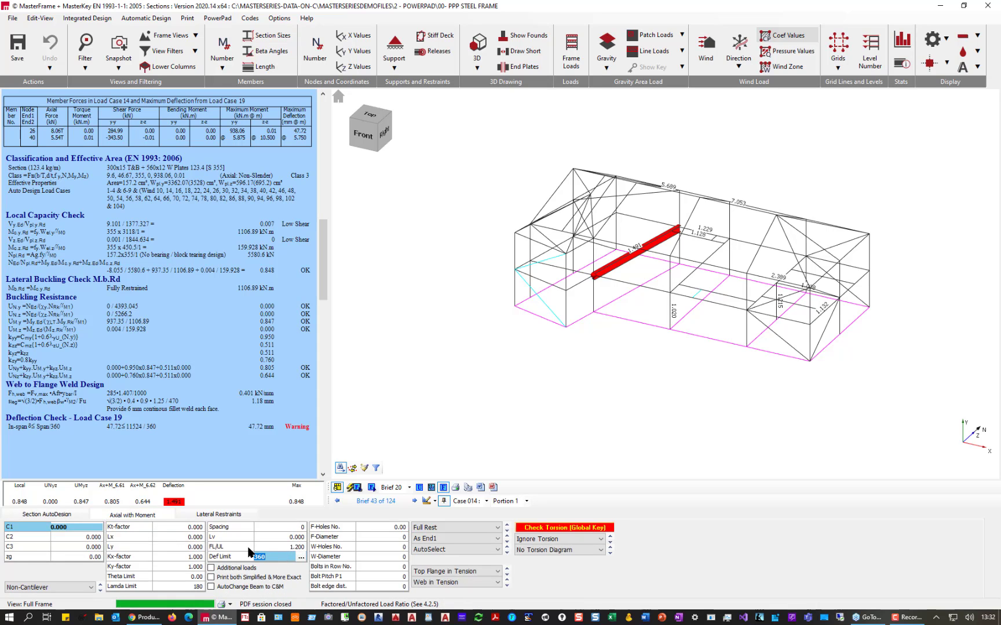
pyautogui.write('1')
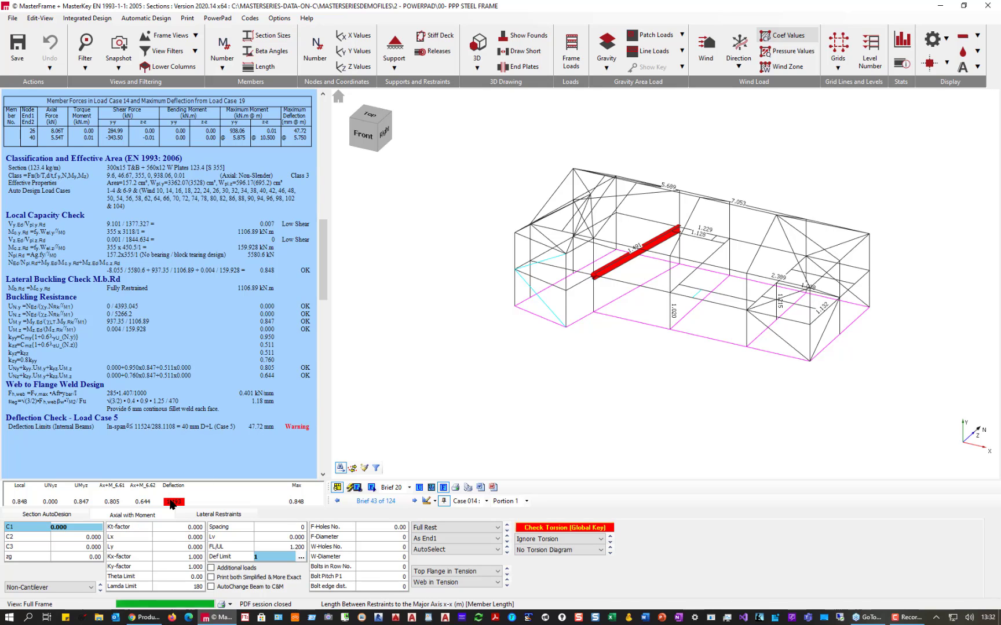
pyautogui.click(301, 557)
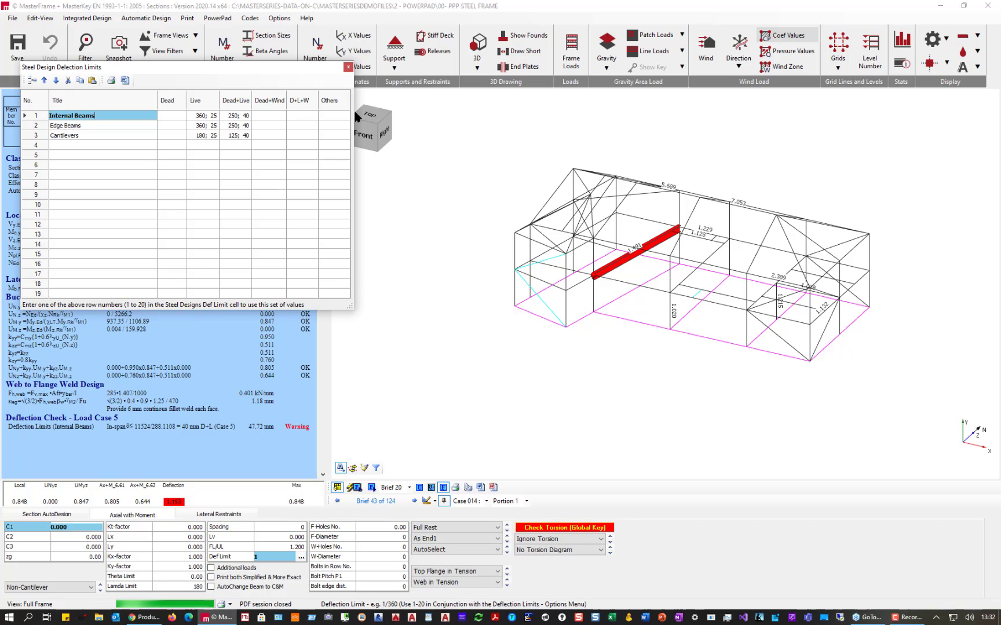
pyautogui.click(347, 68)
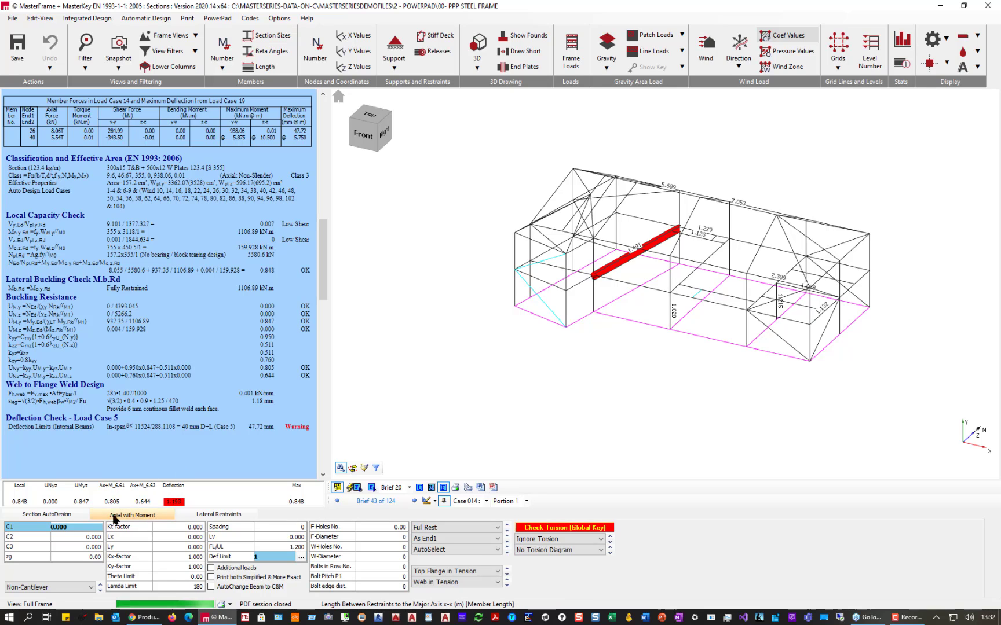
# Set the built-up beam's overall section depth to 600 mm and its web thickness to 15 mm.
pyautogui.click(60, 519)
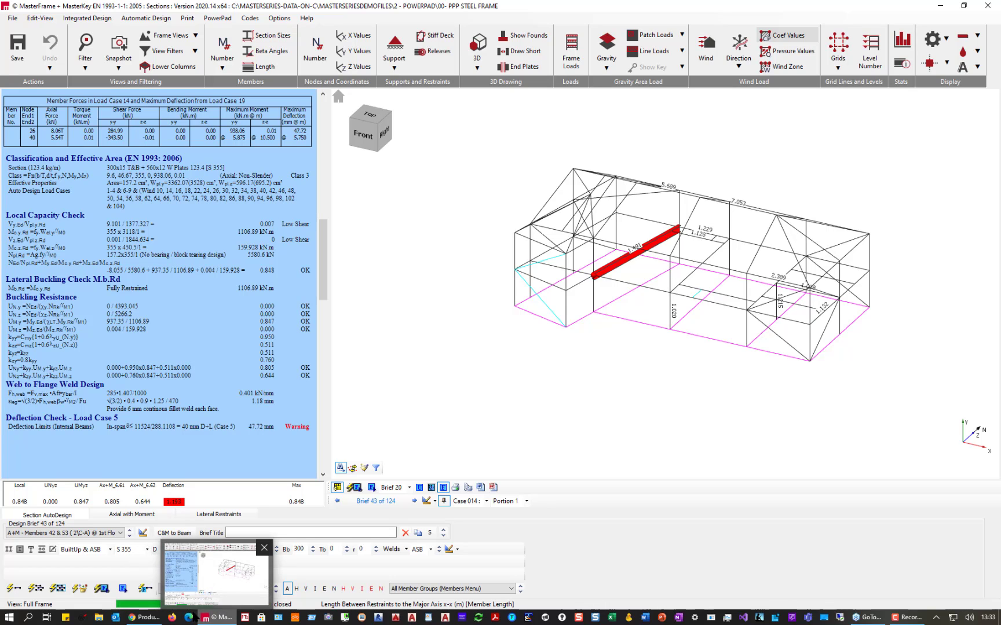
pyautogui.click(122, 550)
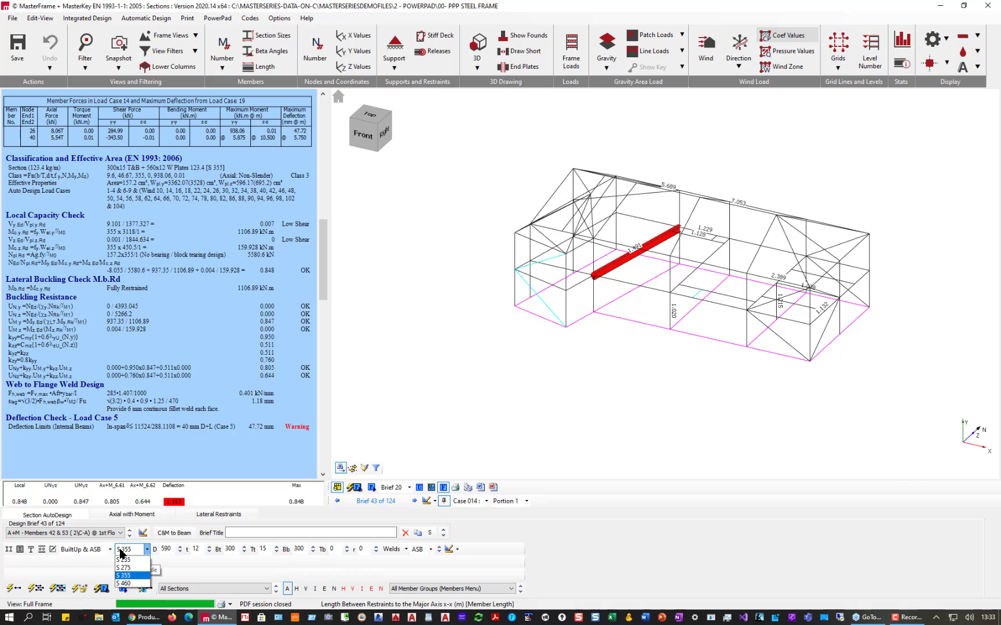
pyautogui.click(168, 550)
pyautogui.doubleClick(167, 550)
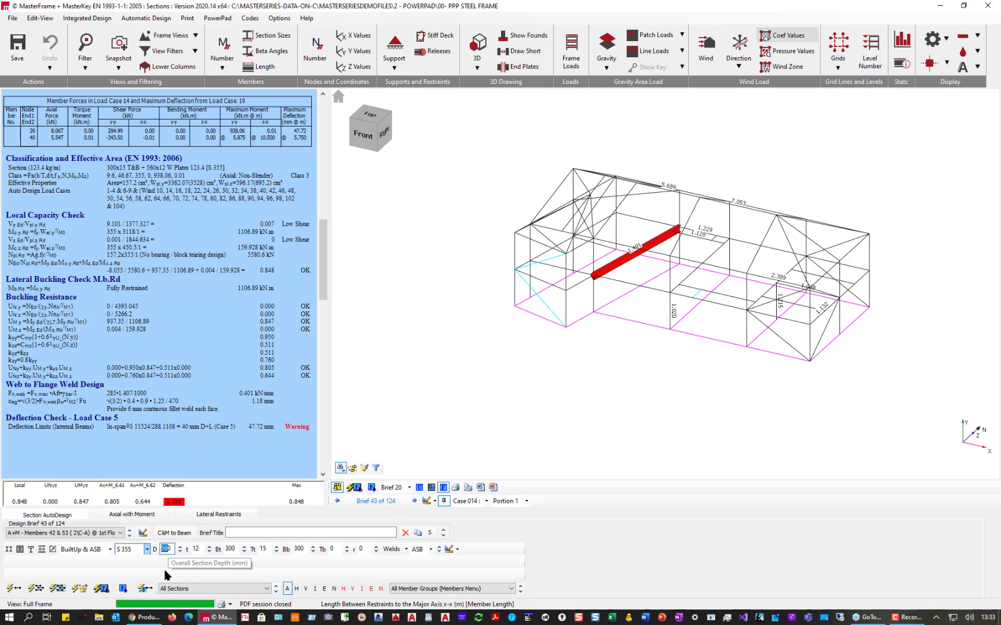
pyautogui.write('600')
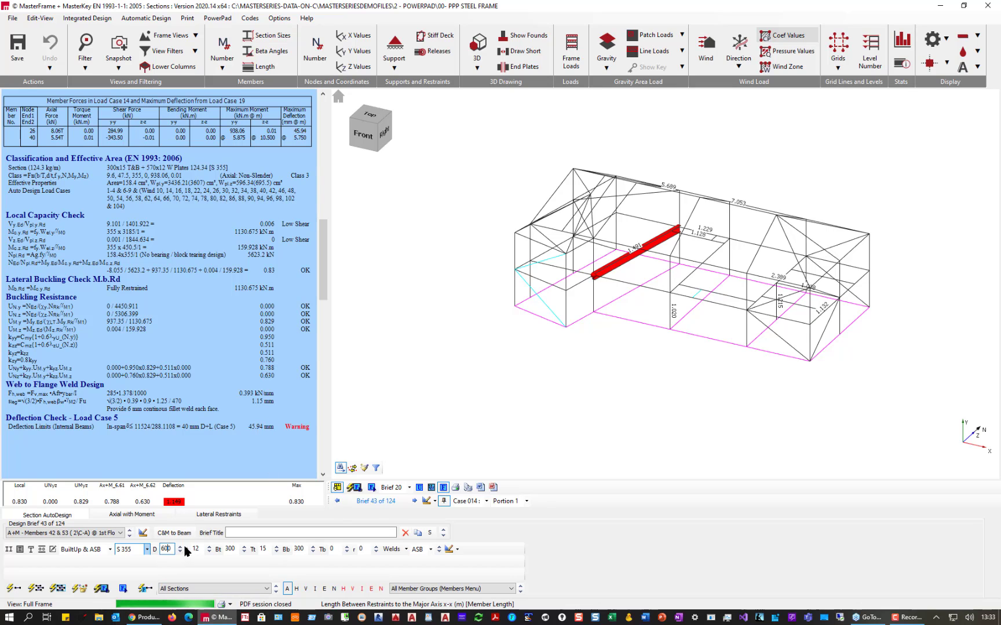
pyautogui.click(209, 551)
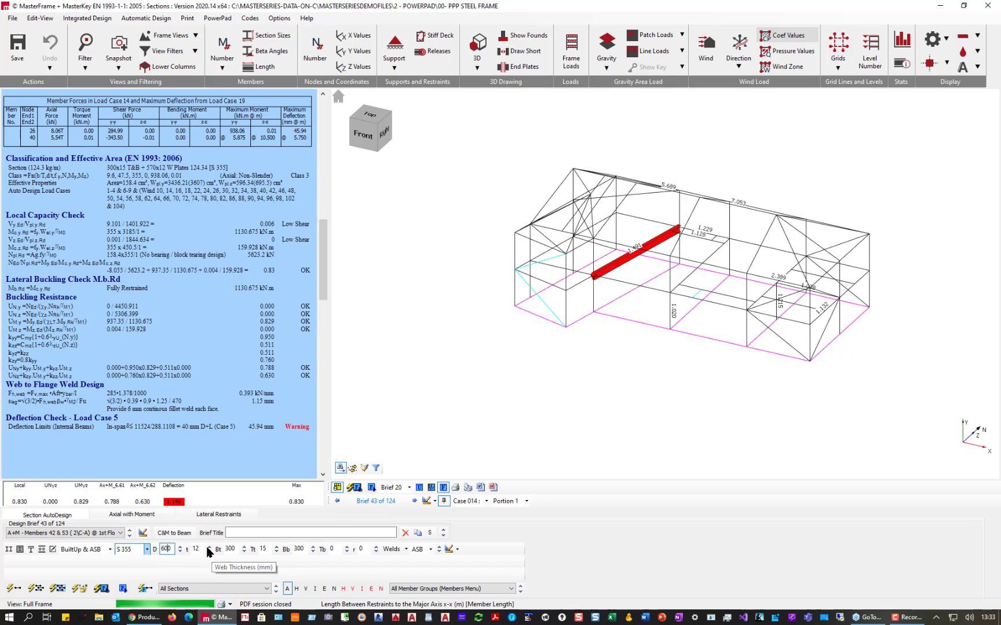
pyautogui.click(209, 548)
pyautogui.click(210, 548)
pyautogui.click(209, 548)
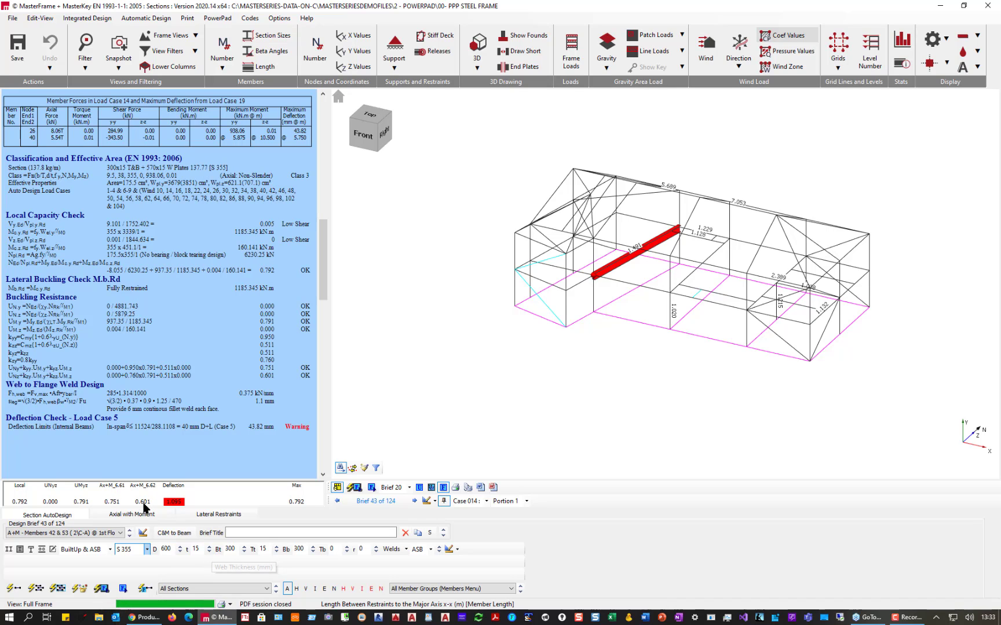
# Try top flange widths of 310 and 320 mm on the built-up beam and restore the width to 300 mm.
pyautogui.click(244, 547)
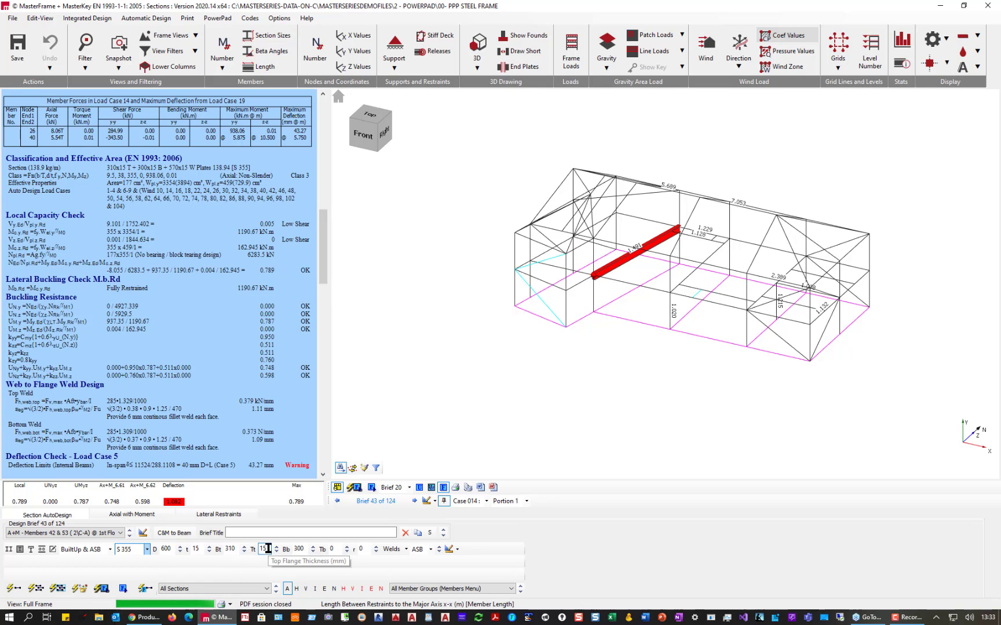
pyautogui.click(243, 547)
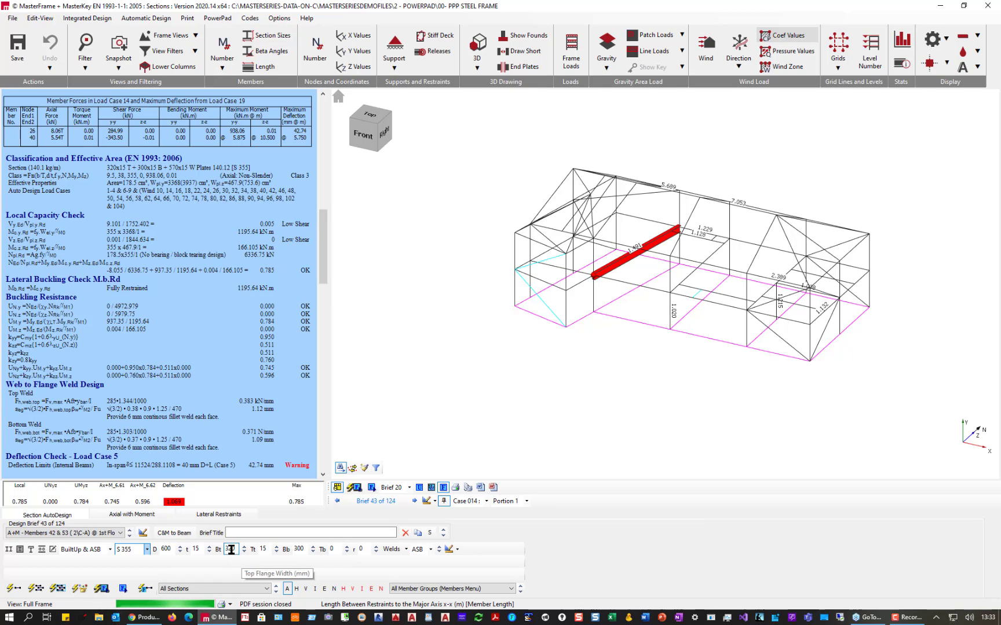
pyautogui.click(244, 551)
pyautogui.click(244, 552)
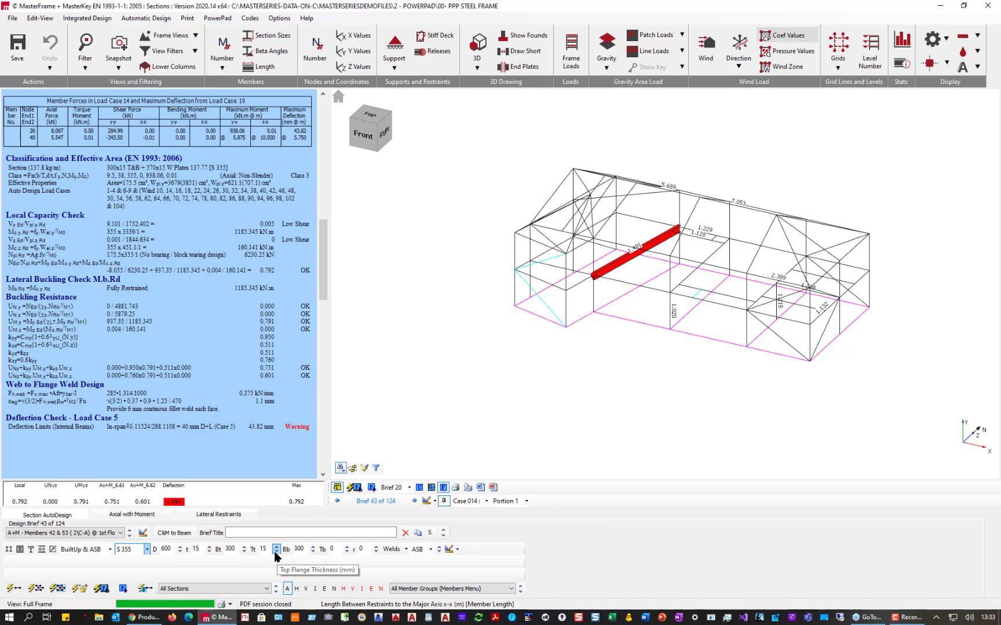
# Set the built-up beam's top flange thickness to 20 mm.
pyautogui.click(276, 552)
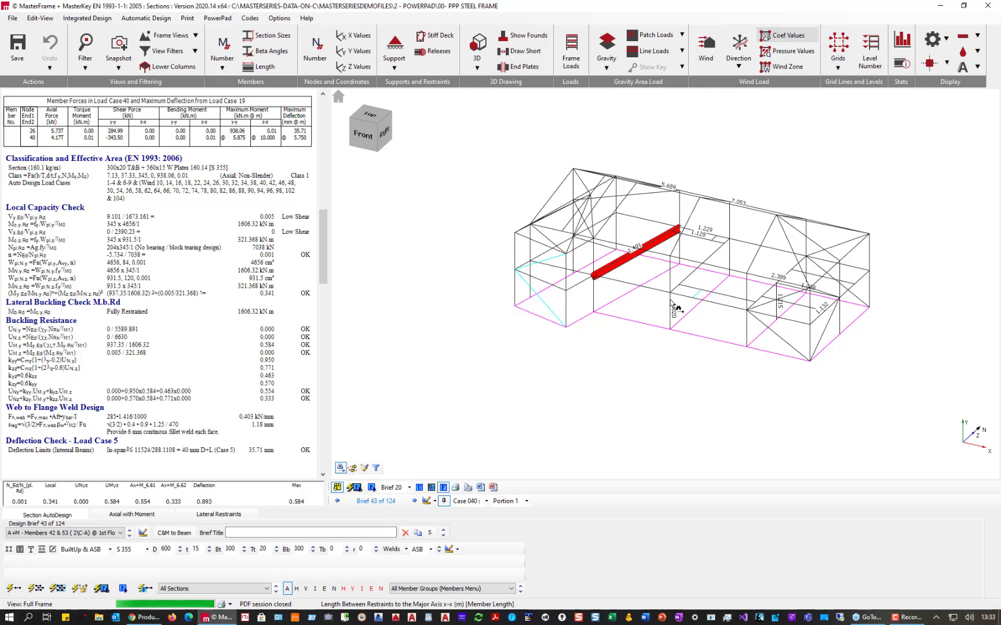
# Auto size the failing first-floor column at C\3 using UB sections in S 355 sorted by weight.
pyautogui.click(672, 319)
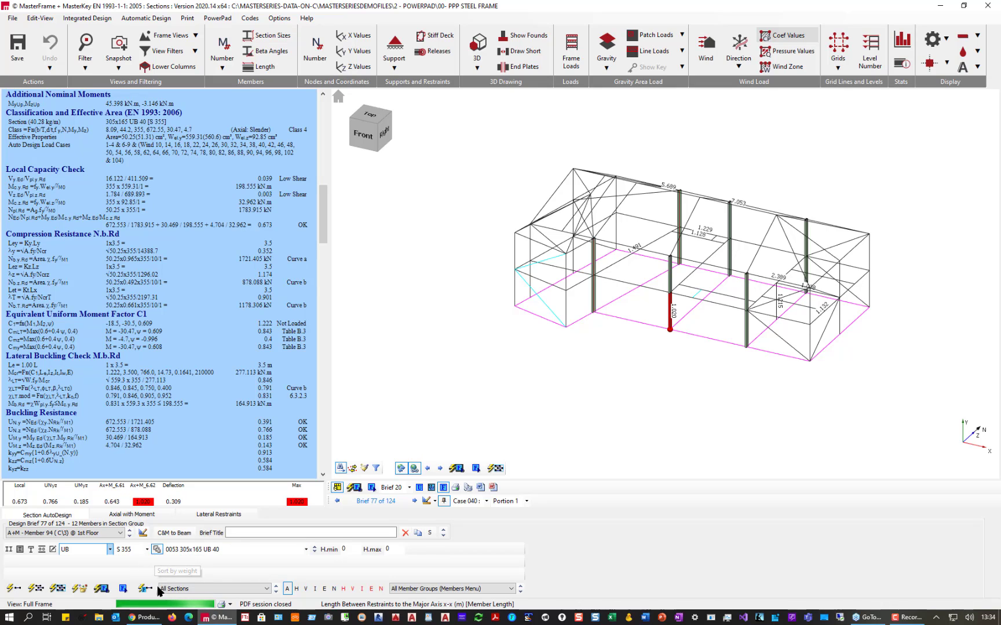
pyautogui.click(16, 590)
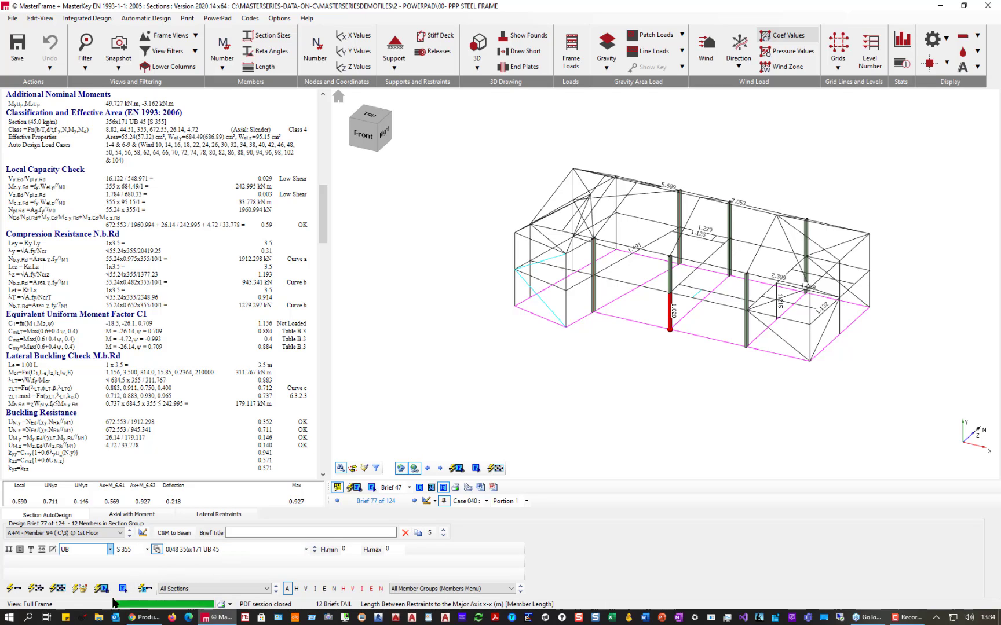
# Reanalyse the frame with the revised sections and recheck all design briefs for failures.
pyautogui.click(79, 593)
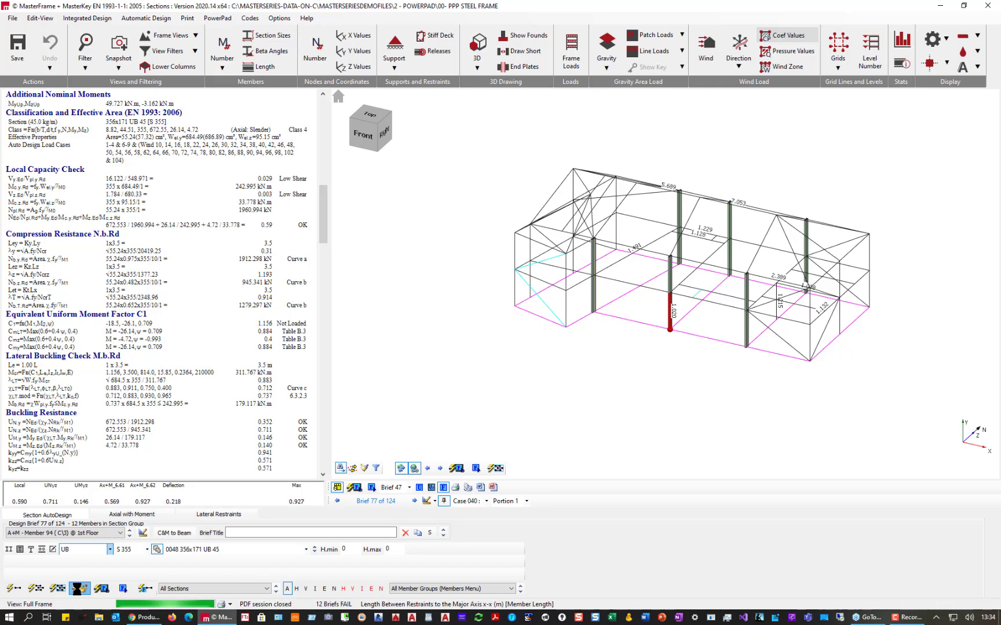
pyautogui.click(481, 357)
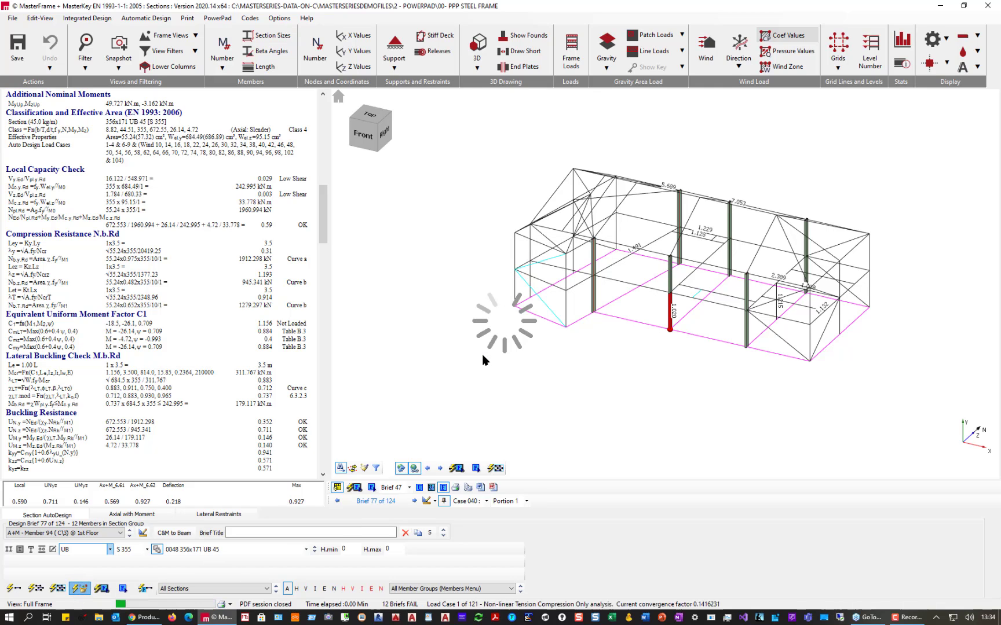
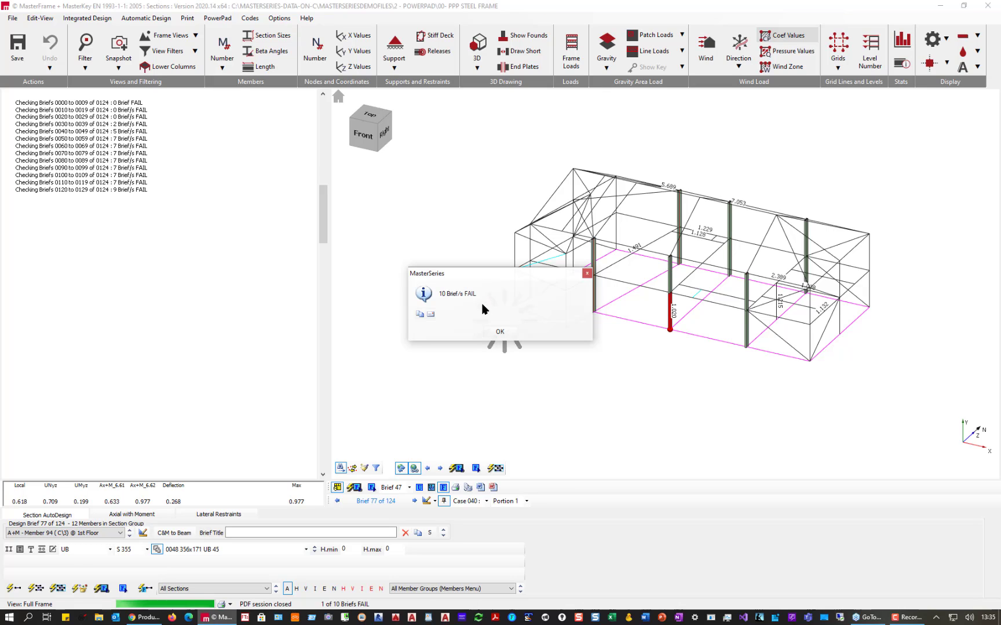
pyautogui.click(499, 333)
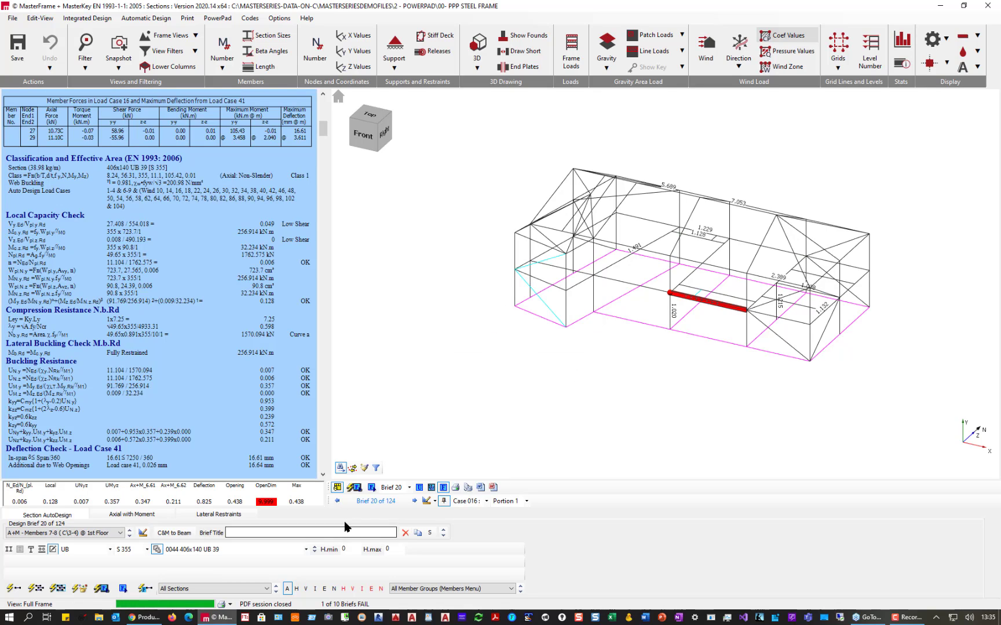
# Display maximum unity ratios for all members, limit the display to failing members, and inspect the first-floor 406x140 UB 39 beam in Brief 46.
pyautogui.click(432, 491)
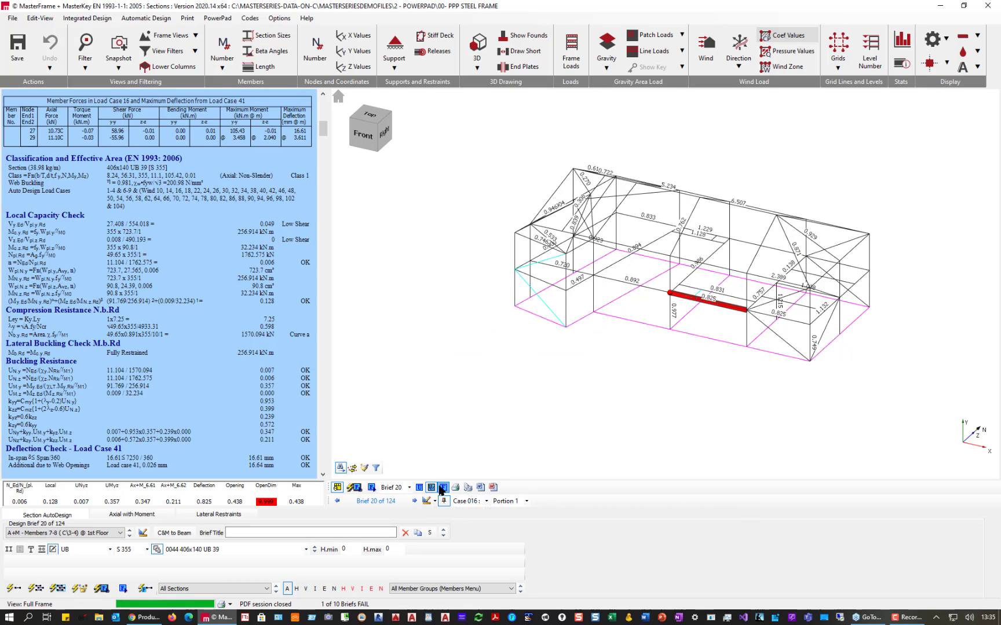
pyautogui.click(440, 490)
pyautogui.click(432, 488)
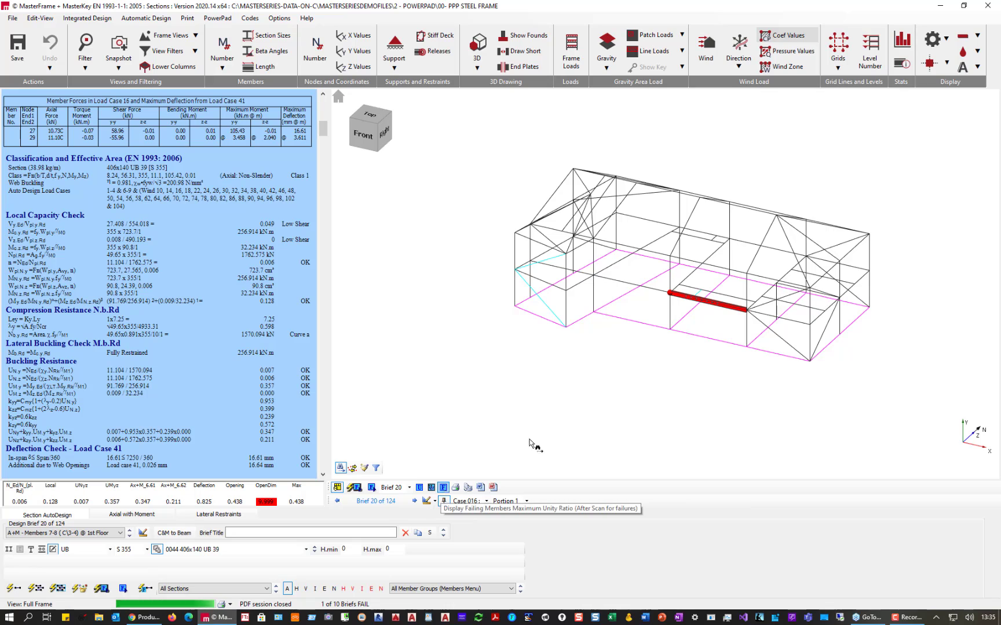
pyautogui.click(443, 488)
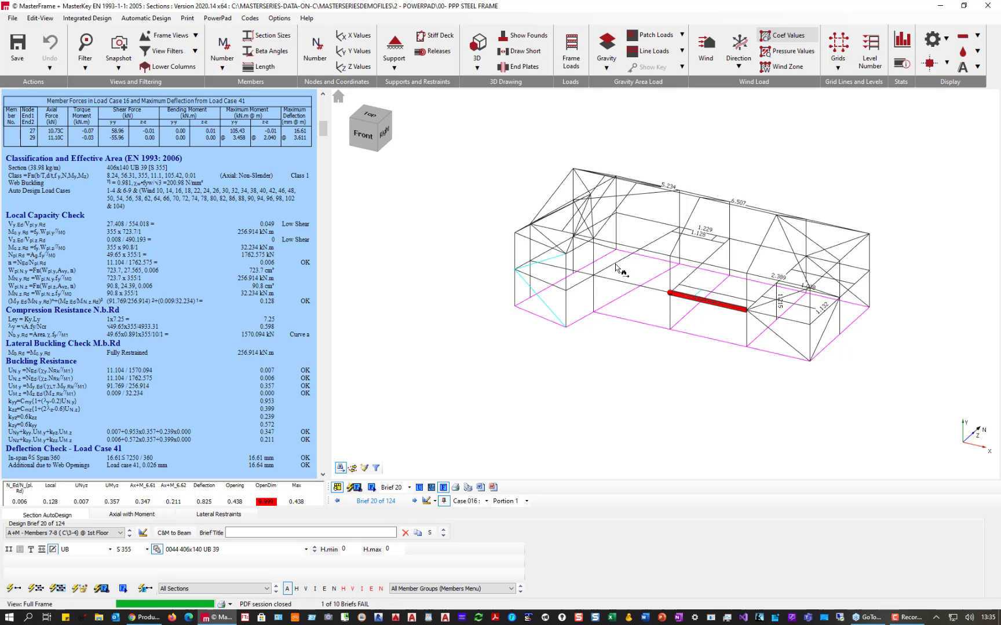
pyautogui.click(823, 316)
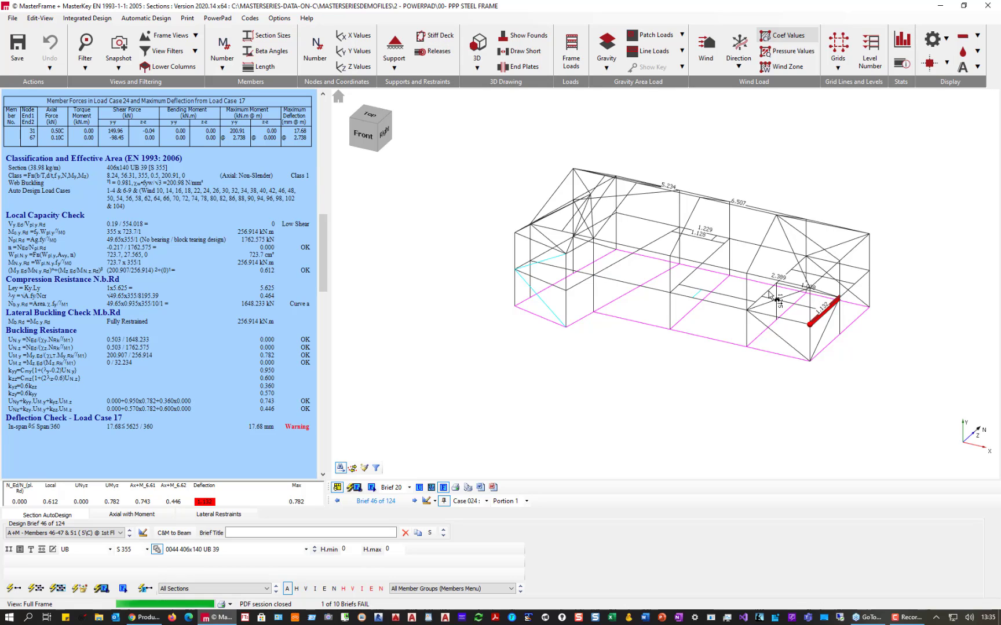
# Close the steel member design, saving the frame data file, and start Steel Connection Design.
pyautogui.click(988, 6)
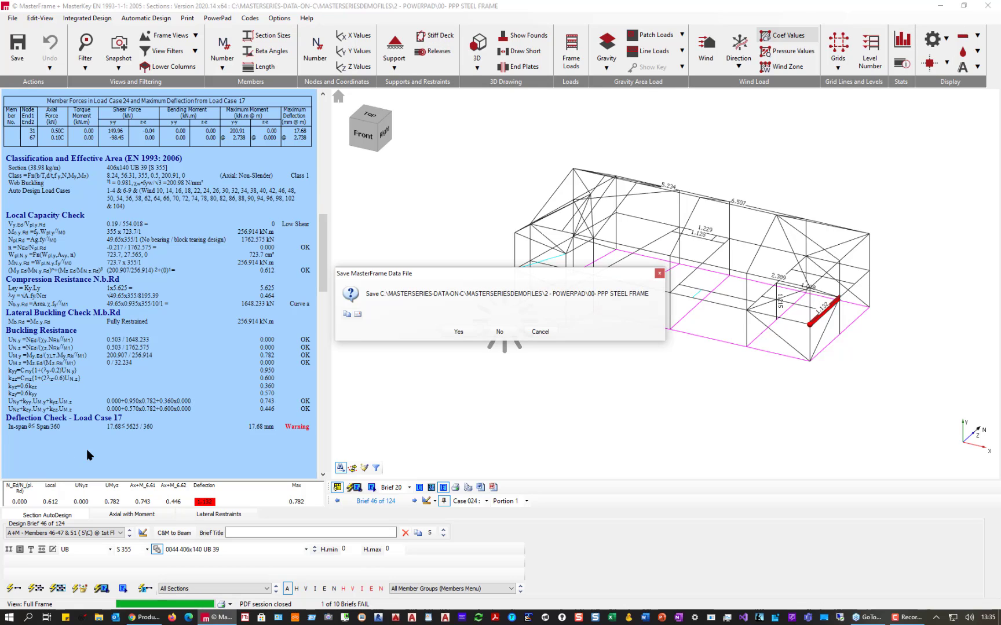
pyautogui.click(458, 332)
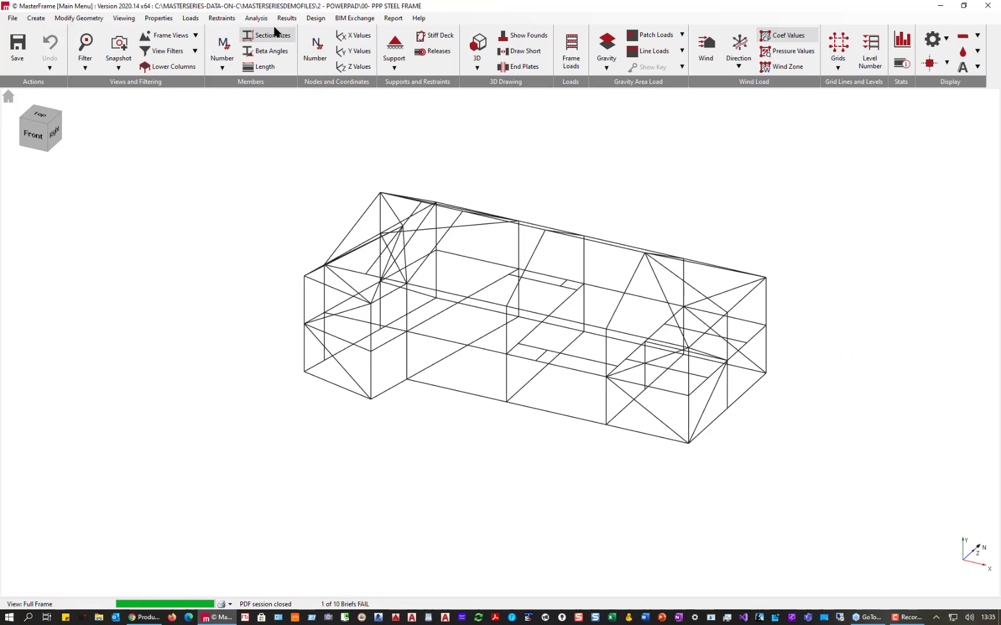
pyautogui.click(312, 18)
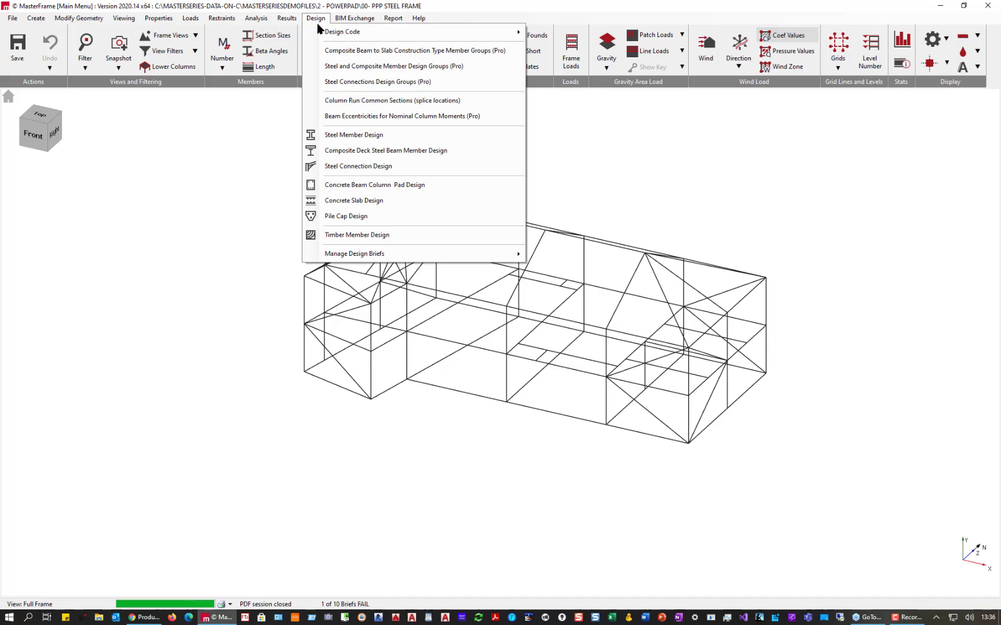
pyautogui.click(359, 166)
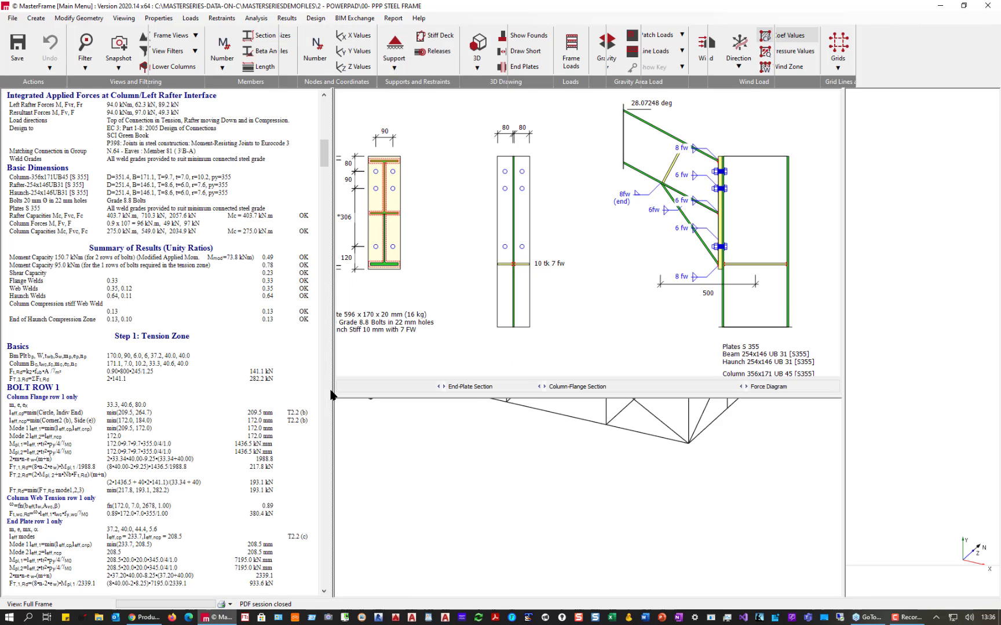
# Scan the current haunched rafter-to-column connection brief for failures, and open the simple beam-to-column connection in Brief 4.
pyautogui.scroll(5, 664, 472)
pyautogui.scroll(-5, 660, 476)
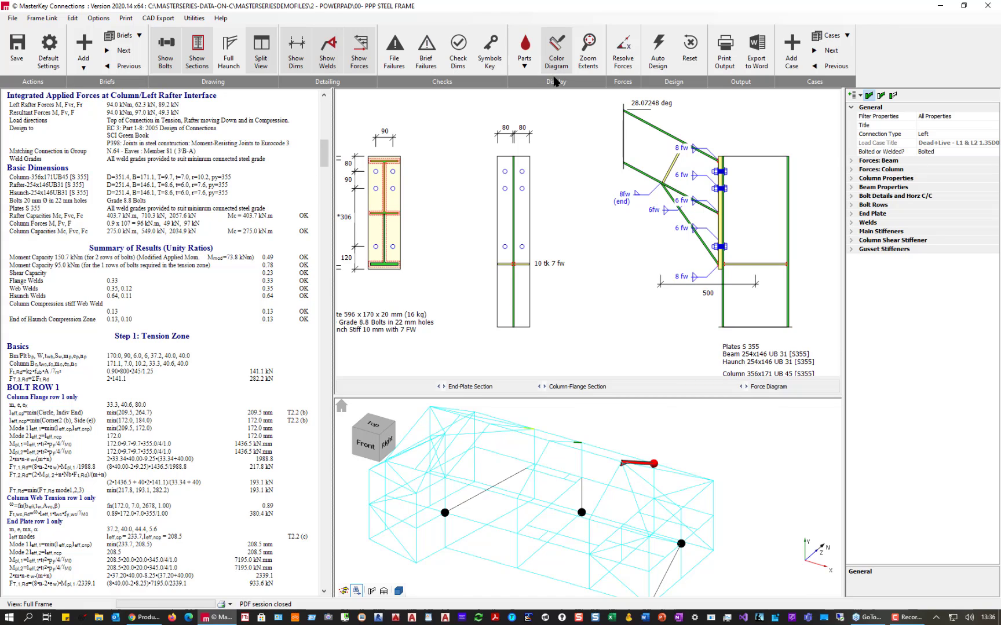
pyautogui.click(426, 57)
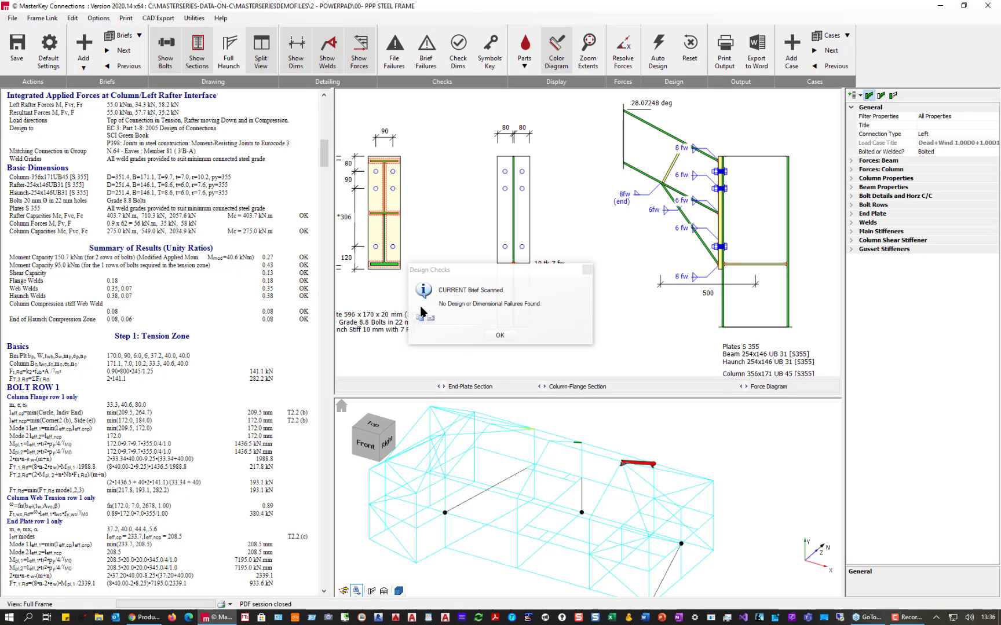
pyautogui.click(500, 335)
pyautogui.click(459, 510)
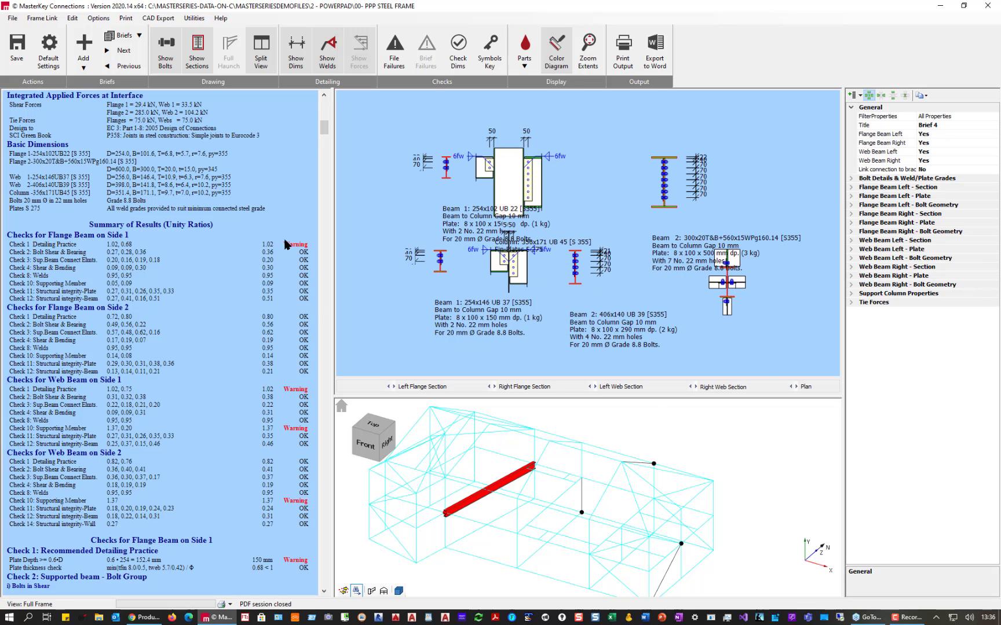
# Review the unity-ratio summary of the beam-to-column connection brief, and open the brace gusset connection from the 3D frame.
pyautogui.scroll(-5, 218, 411)
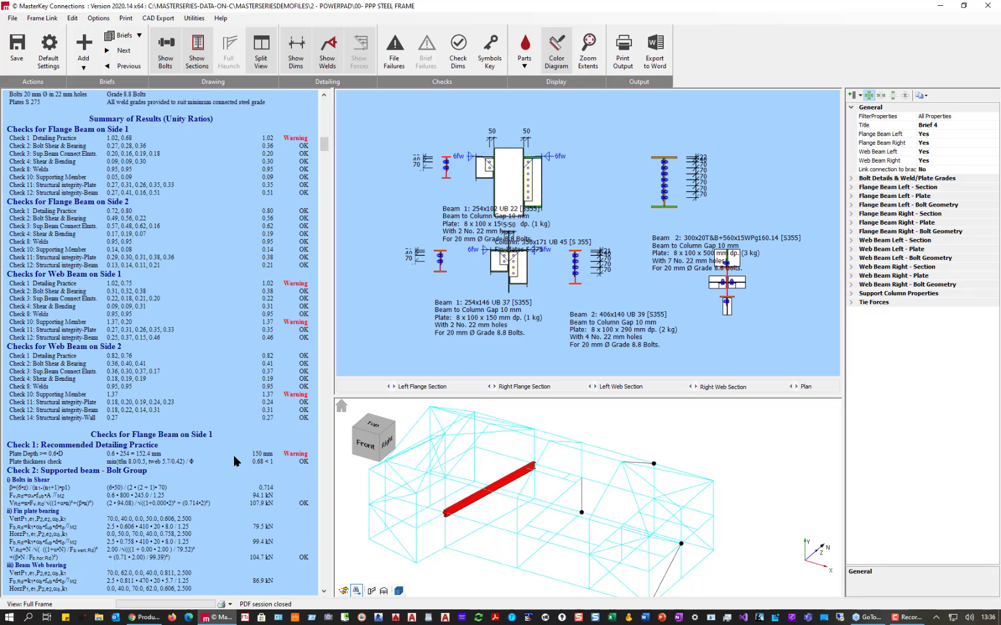
pyautogui.scroll(3, 236, 461)
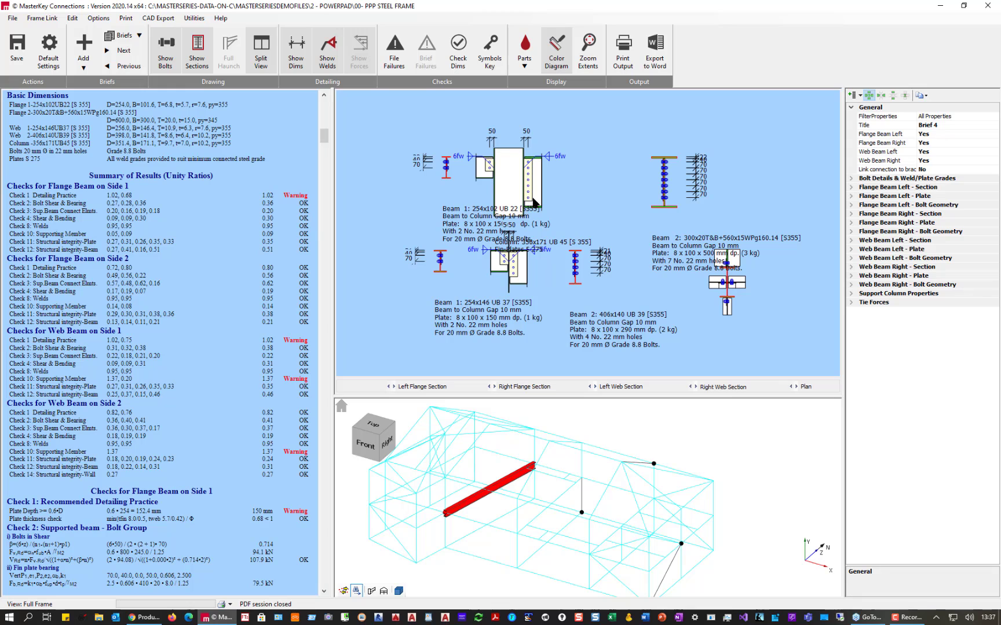
pyautogui.moveTo(586, 451); pyautogui.dragTo(610, 451, button='middle')
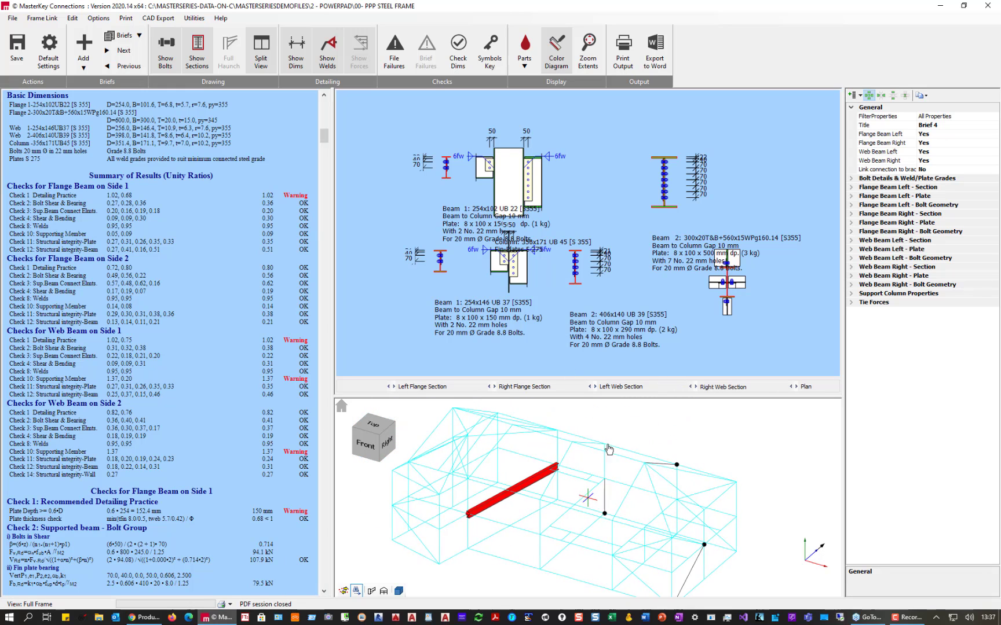
pyautogui.click(698, 562)
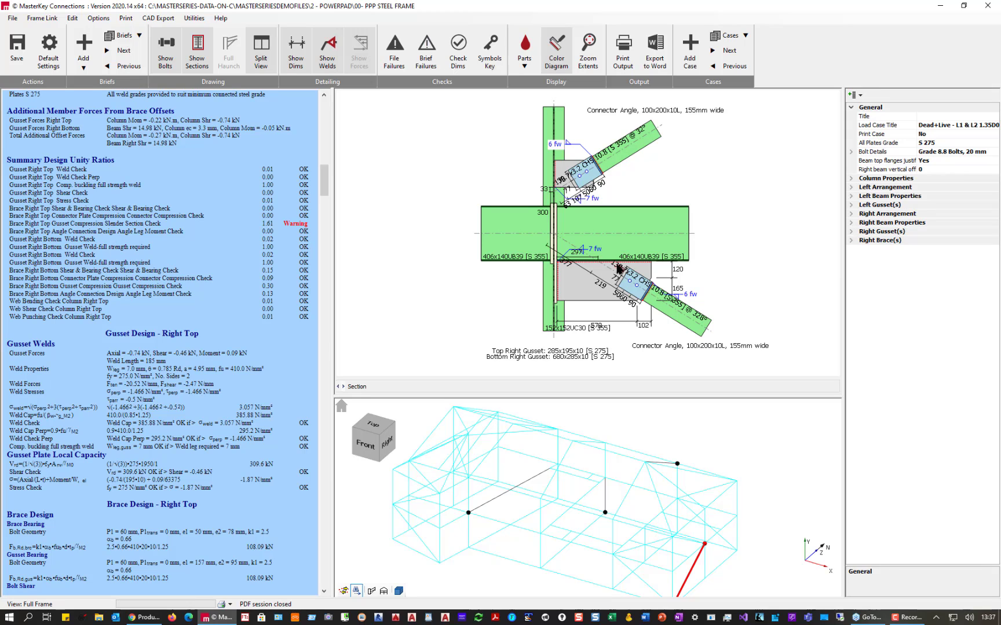
# Open the column base-plate connection from the 3D frame and set its concrete edge distance and concrete depth to 300 mm.
pyautogui.click(606, 502)
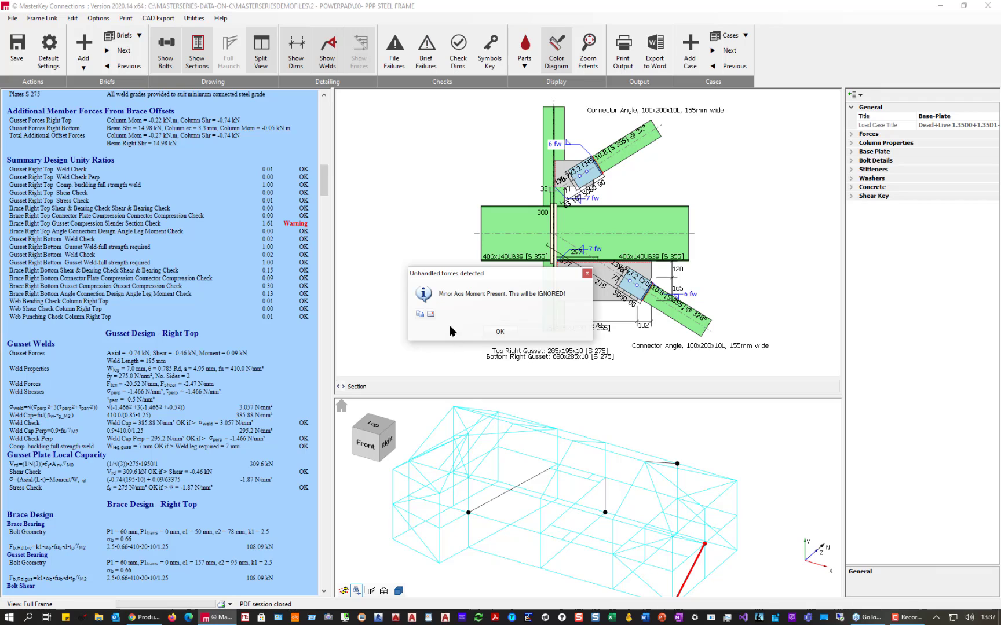
pyautogui.click(605, 506)
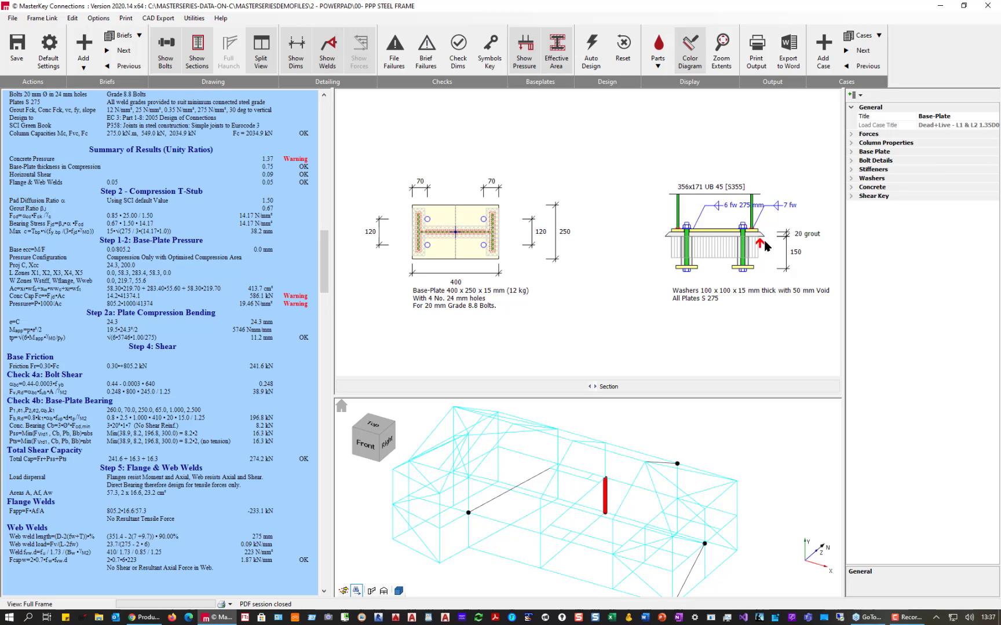
pyautogui.click(868, 187)
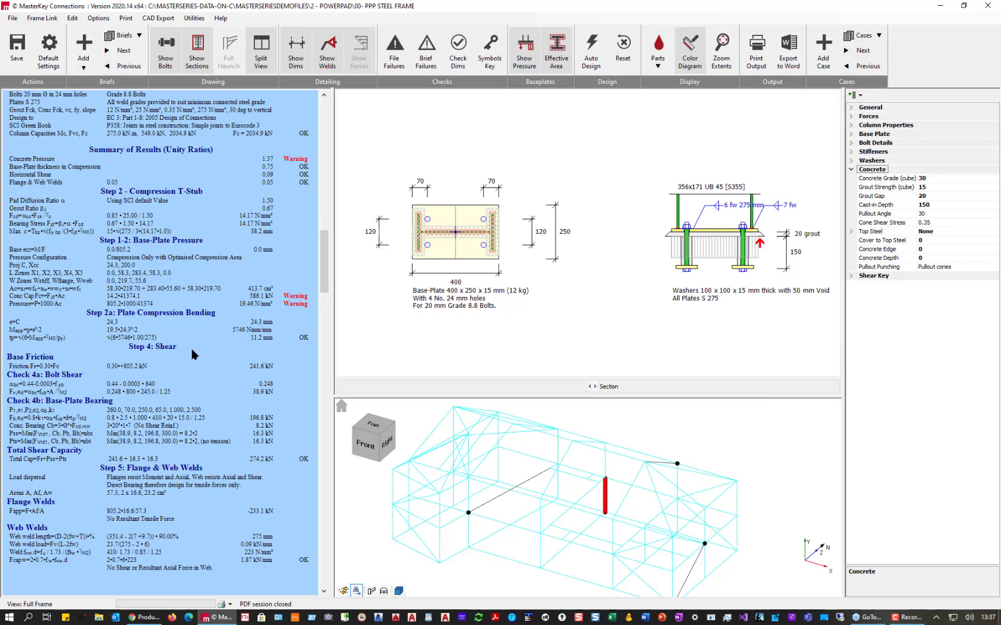
pyautogui.click(869, 241)
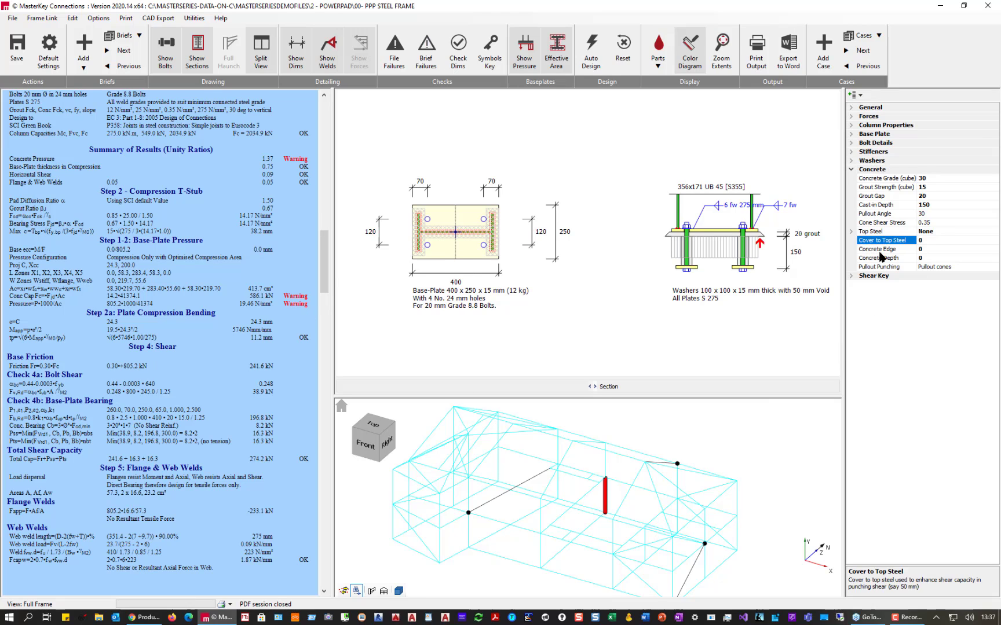
pyautogui.click(875, 250)
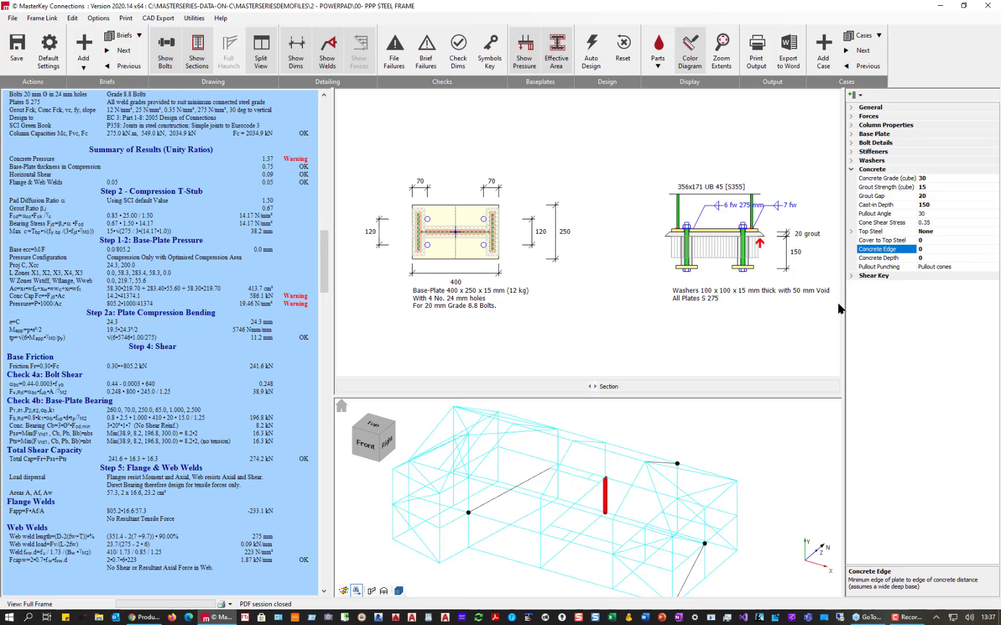
pyautogui.write('300')
pyautogui.click(869, 258)
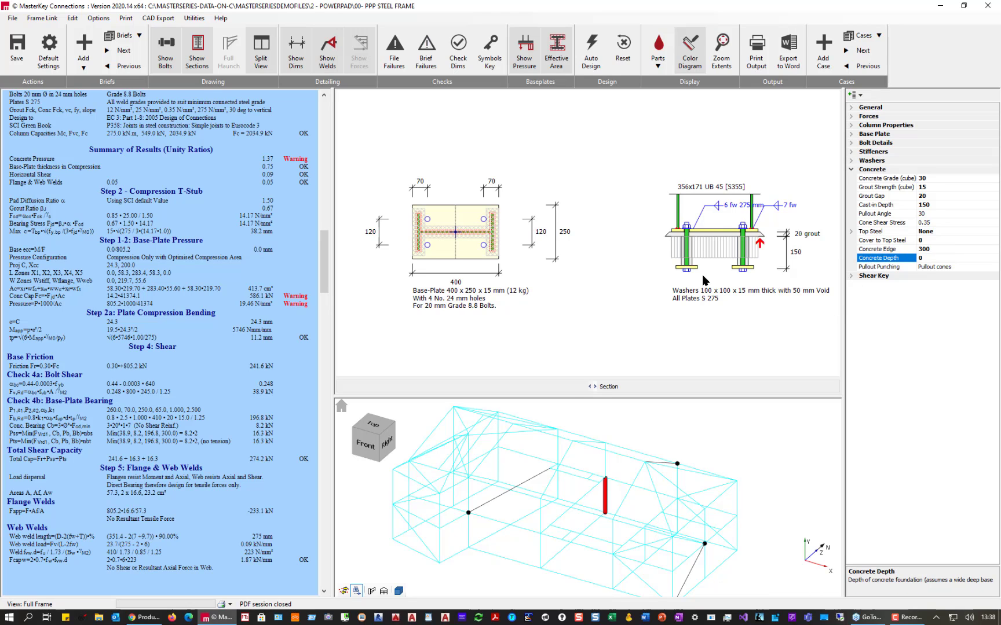
pyautogui.write('300')
pyautogui.press('Return')
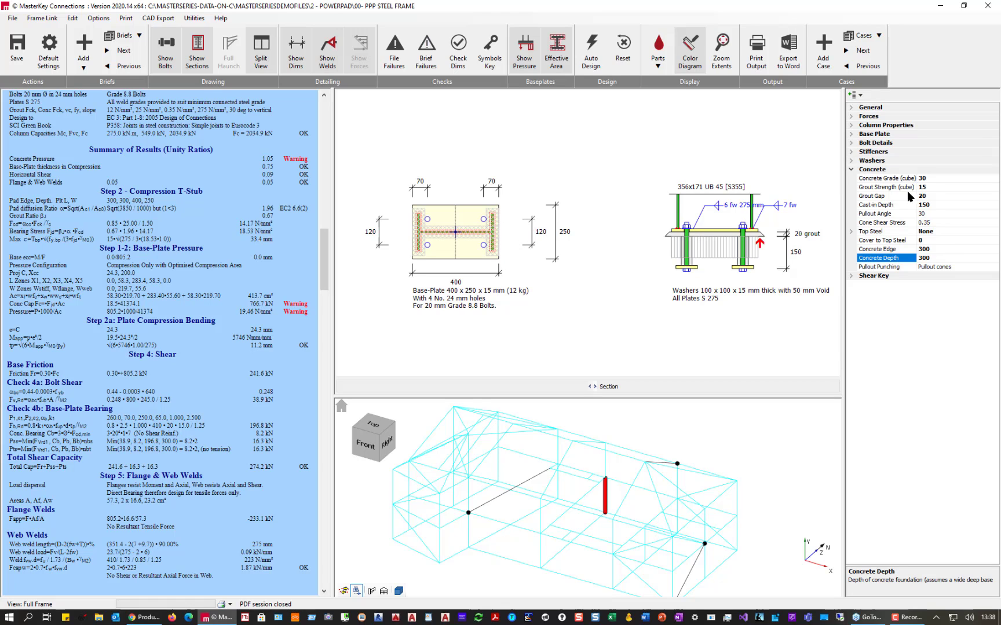
# Try a base plate length of 450 mm, settle on 420 mm, and check the current brief for design failures.
pyautogui.click(469, 249)
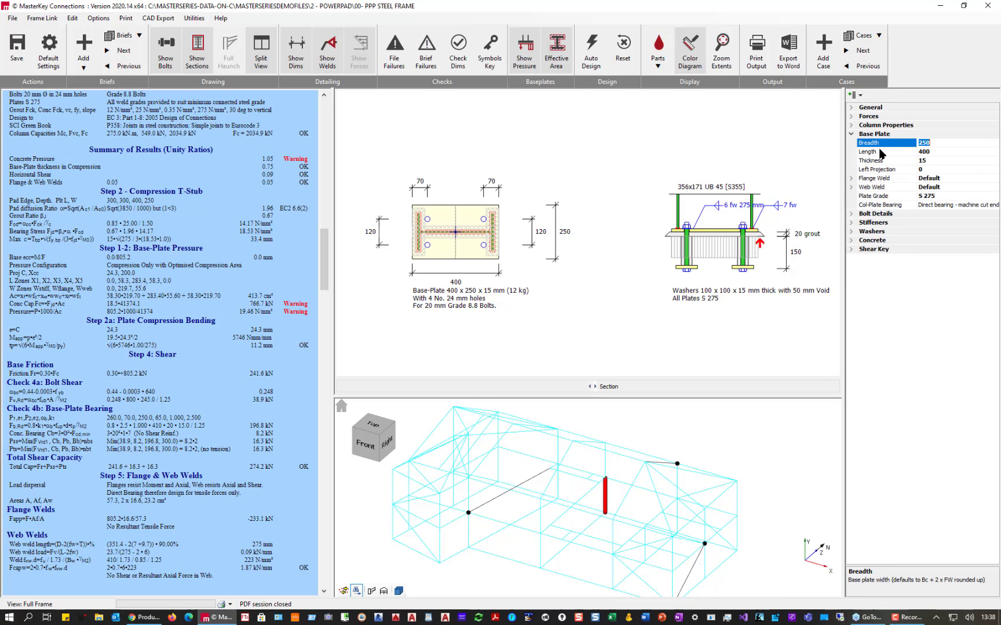
pyautogui.click(880, 151)
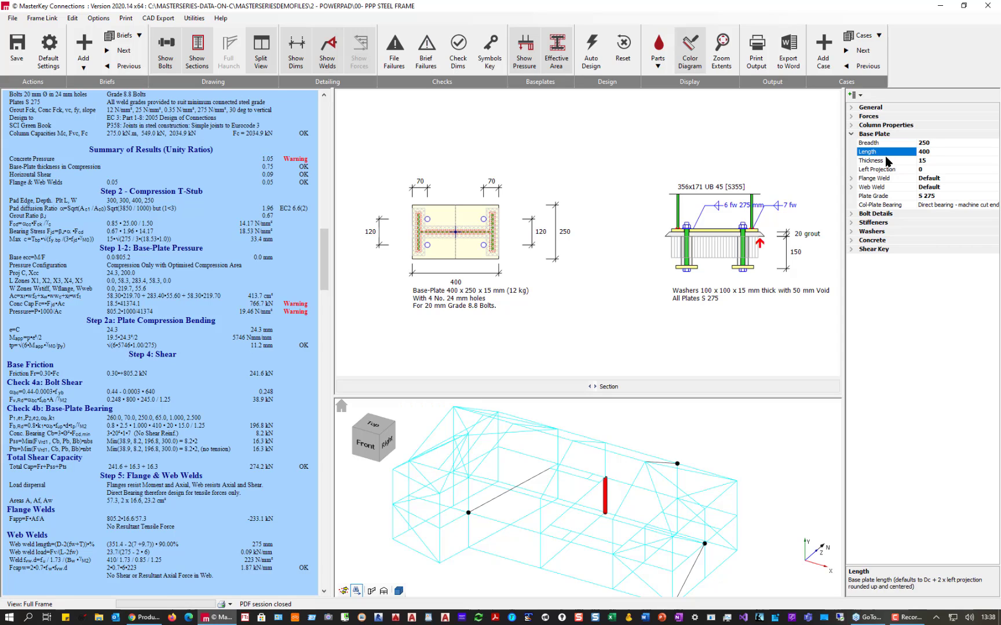
pyautogui.press('Return')
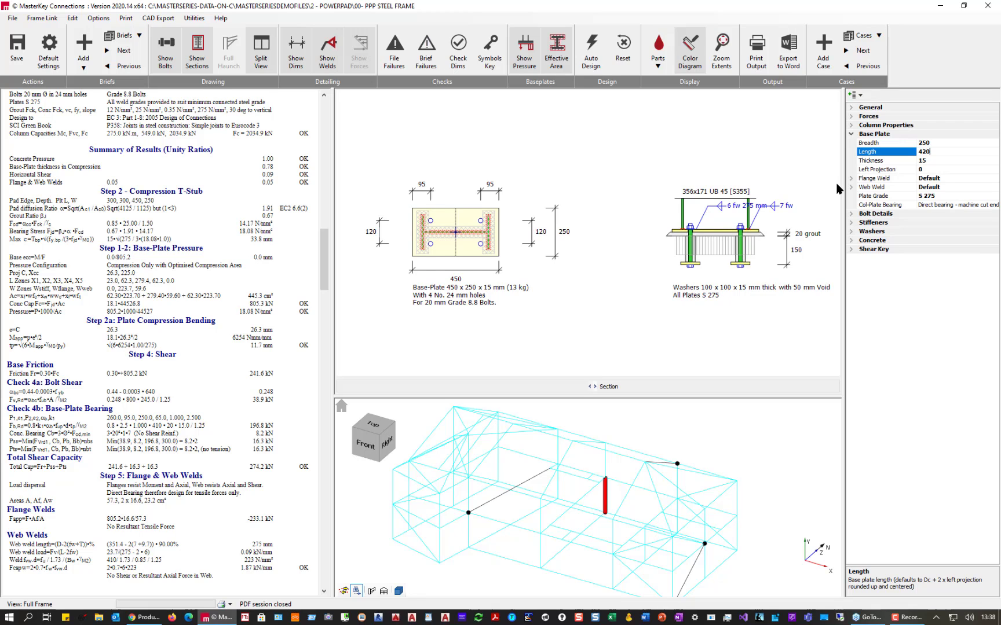
pyautogui.press('Return')
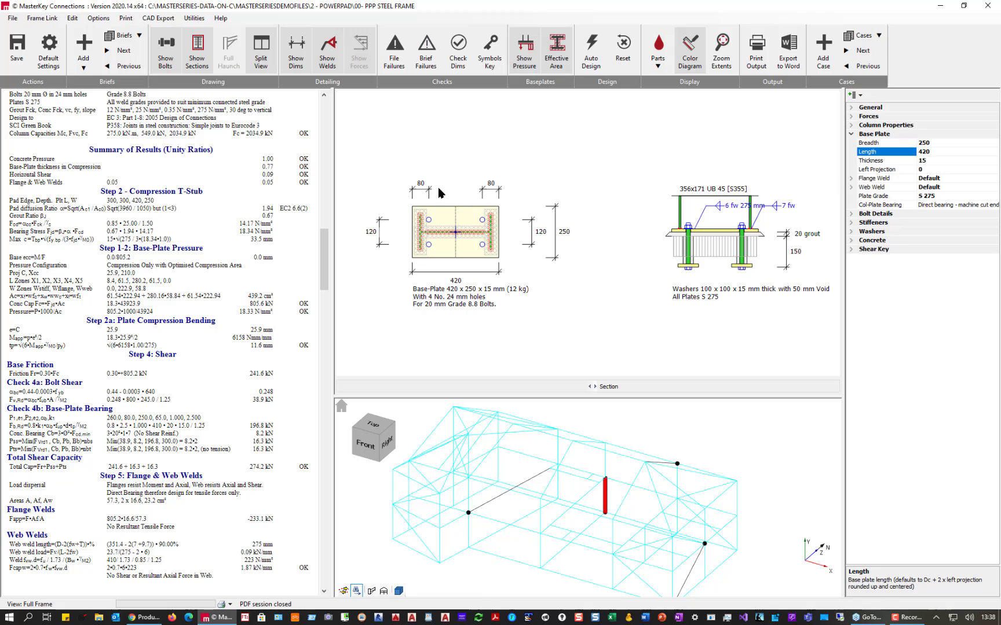
pyautogui.click(429, 65)
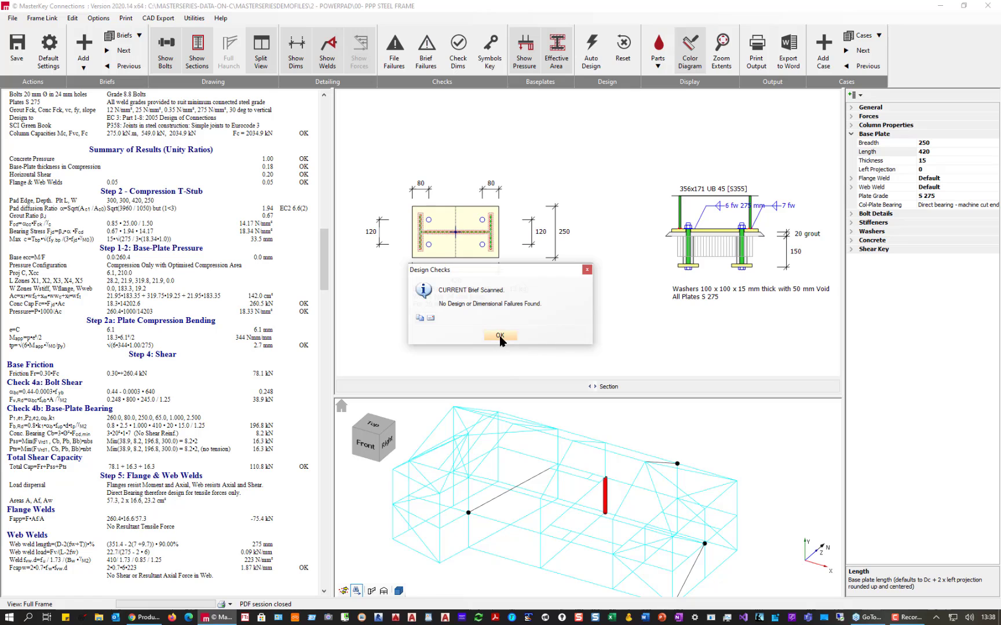
pyautogui.click(499, 337)
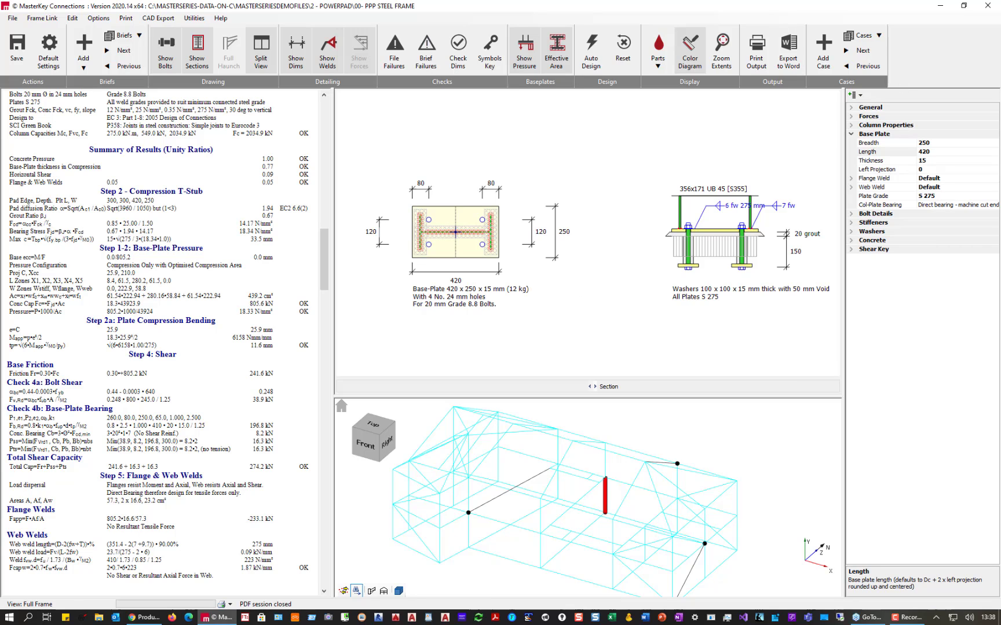
# Close the connections module, saving its data file, and start the concrete beam, column and pad design with the existing numbering.
pyautogui.click(987, 6)
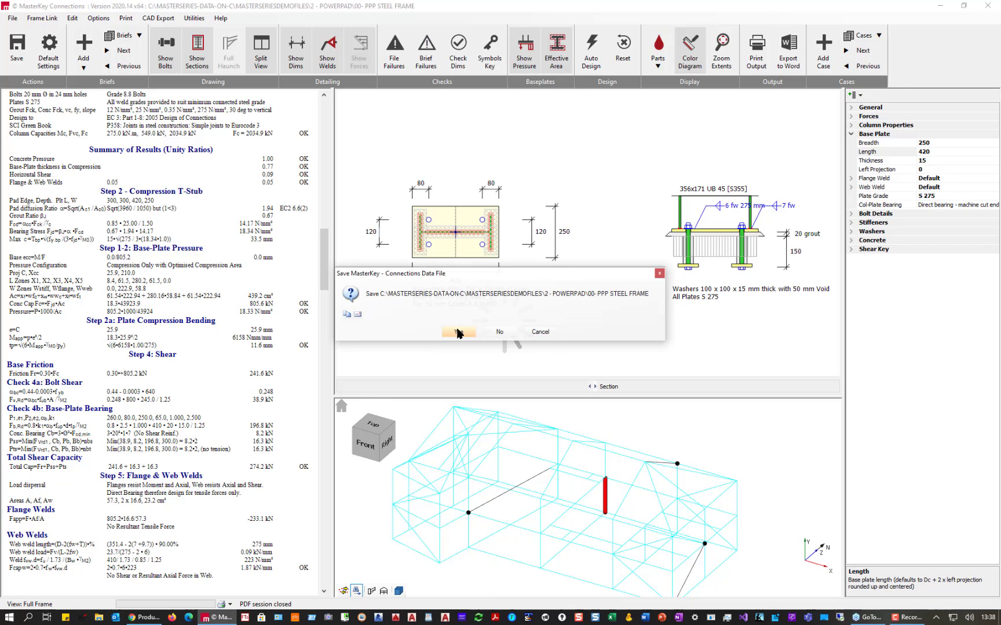
pyautogui.click(458, 333)
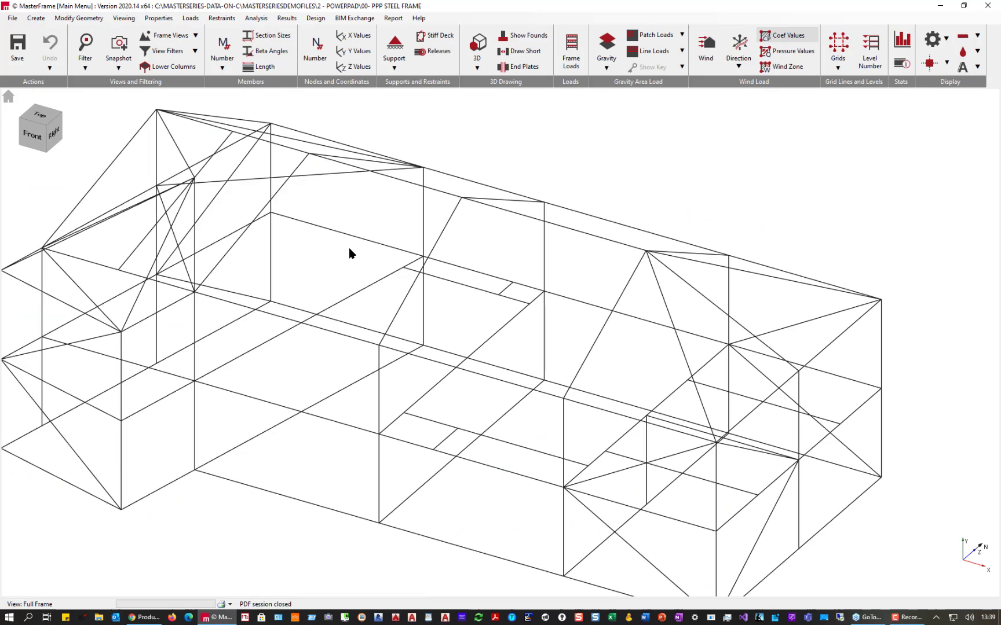
pyautogui.click(316, 18)
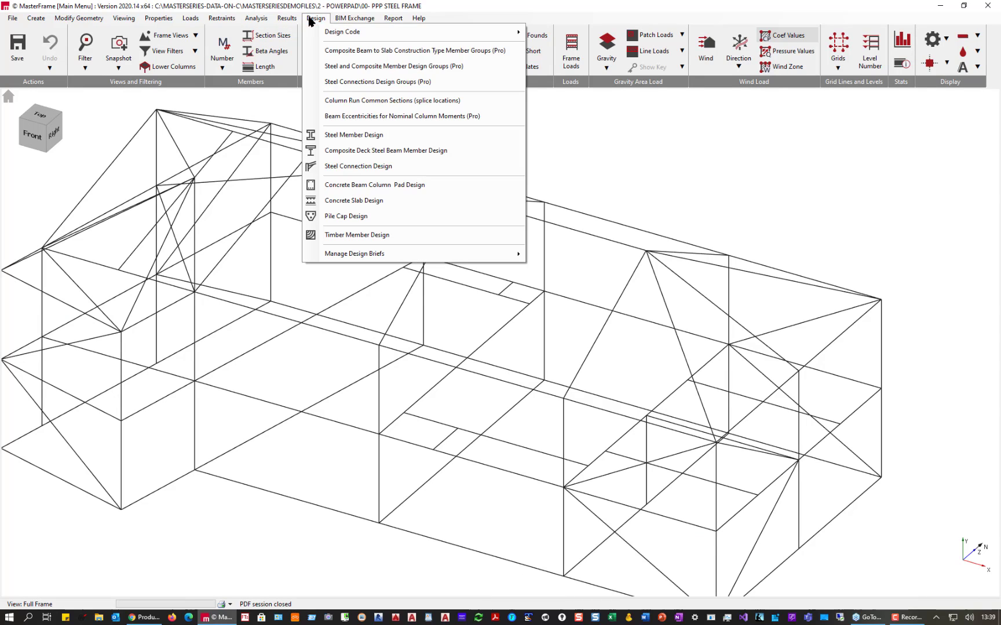
pyautogui.click(342, 186)
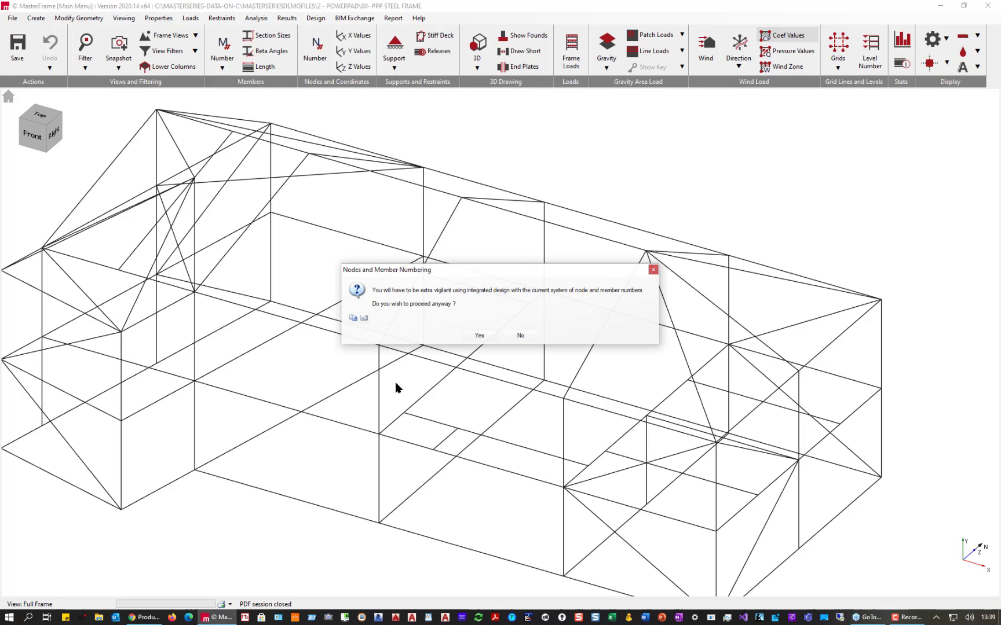
pyautogui.click(480, 336)
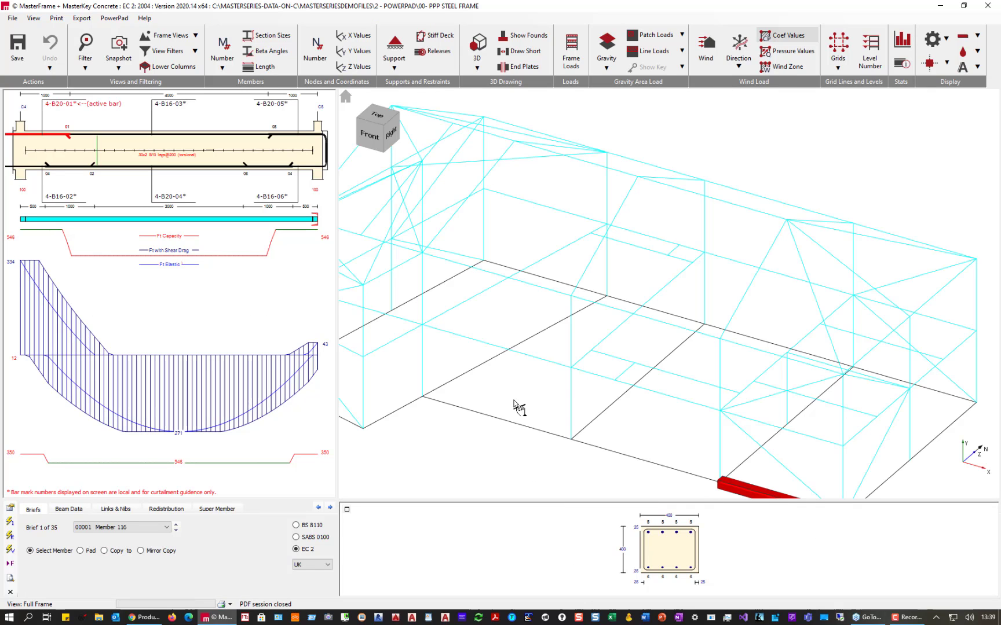
# Compare the reinforcement and force diagrams of the two adjoining ground beams, members 132 and 134.
pyautogui.click(606, 414)
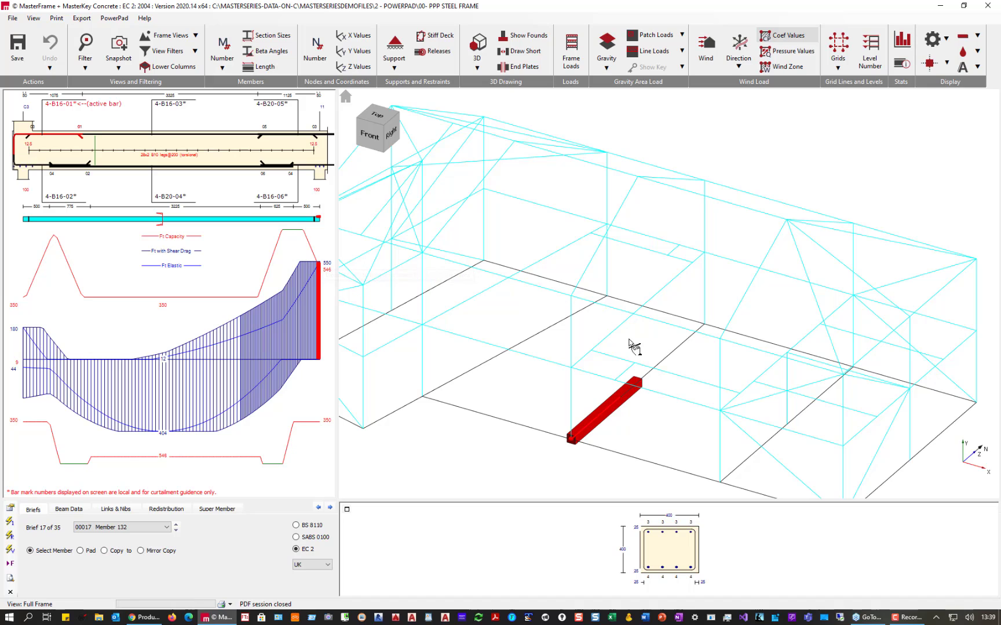
pyautogui.click(666, 358)
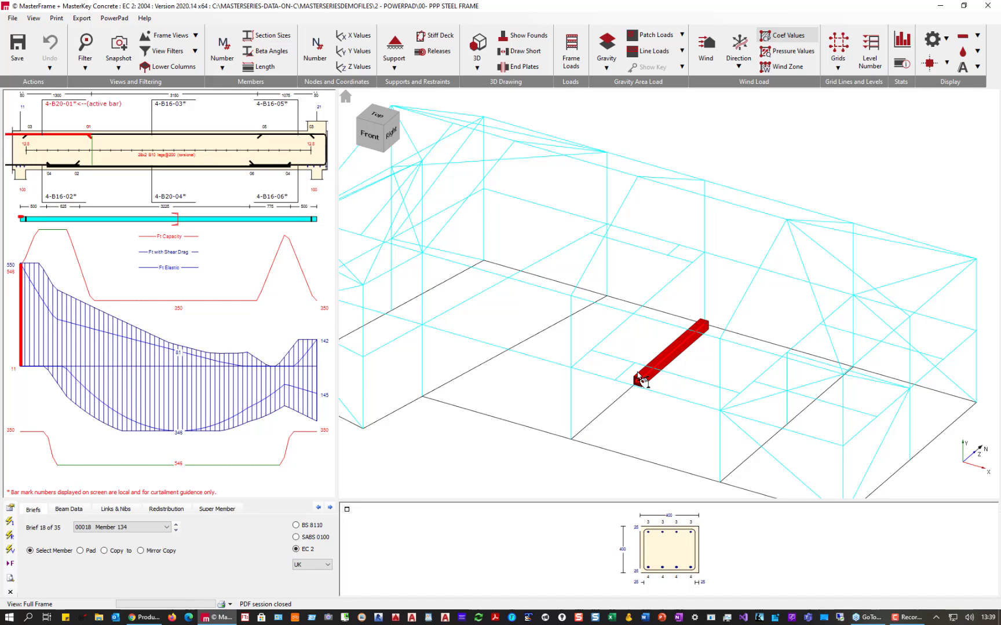
pyautogui.click(617, 399)
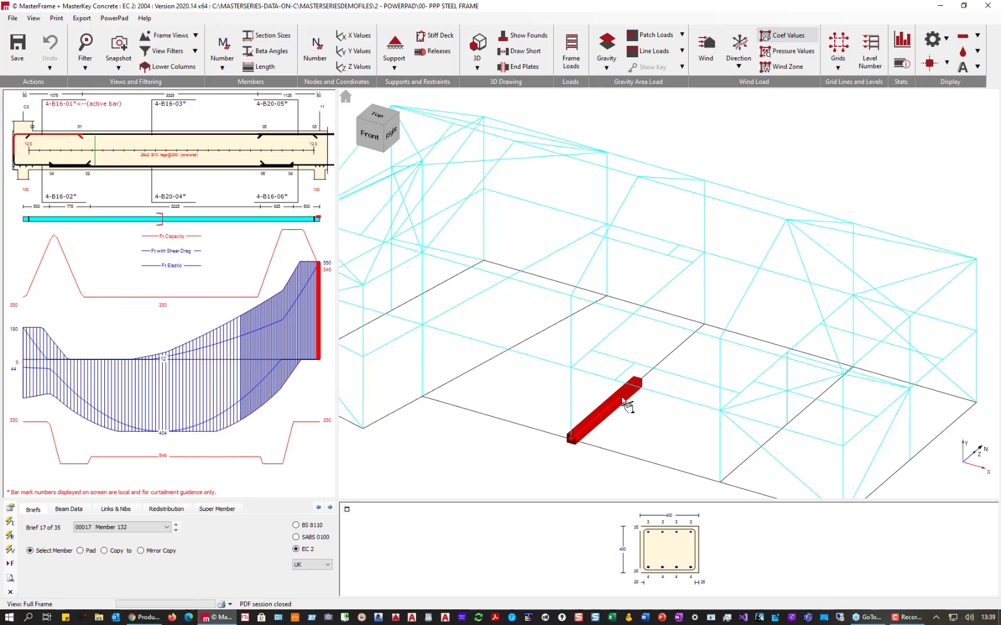
# Set the moment redistribution to 10 at the left end of member 134 and at the right end of member 132.
pyautogui.click(672, 363)
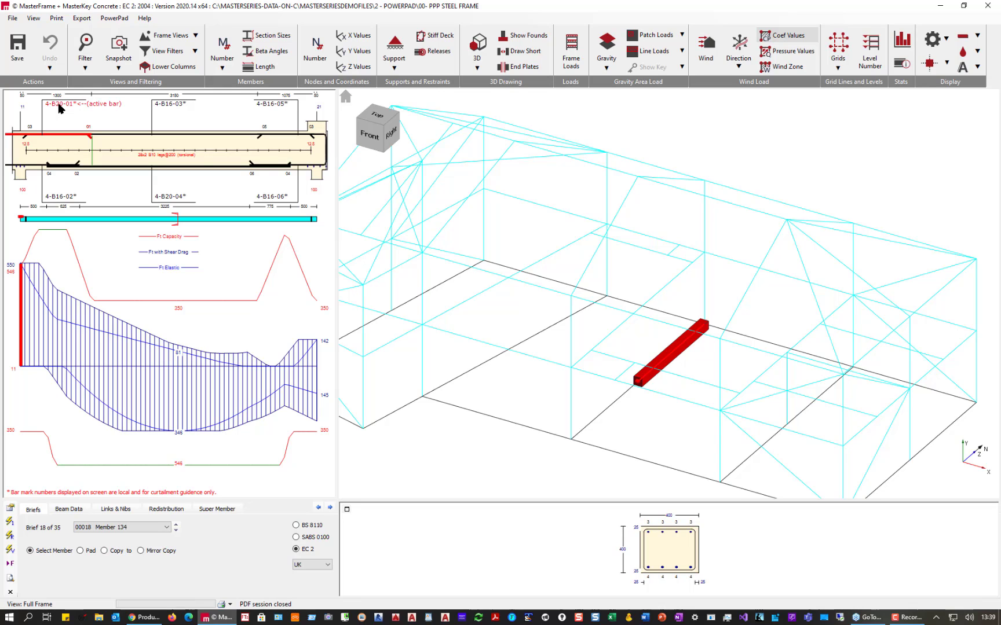
pyautogui.click(69, 510)
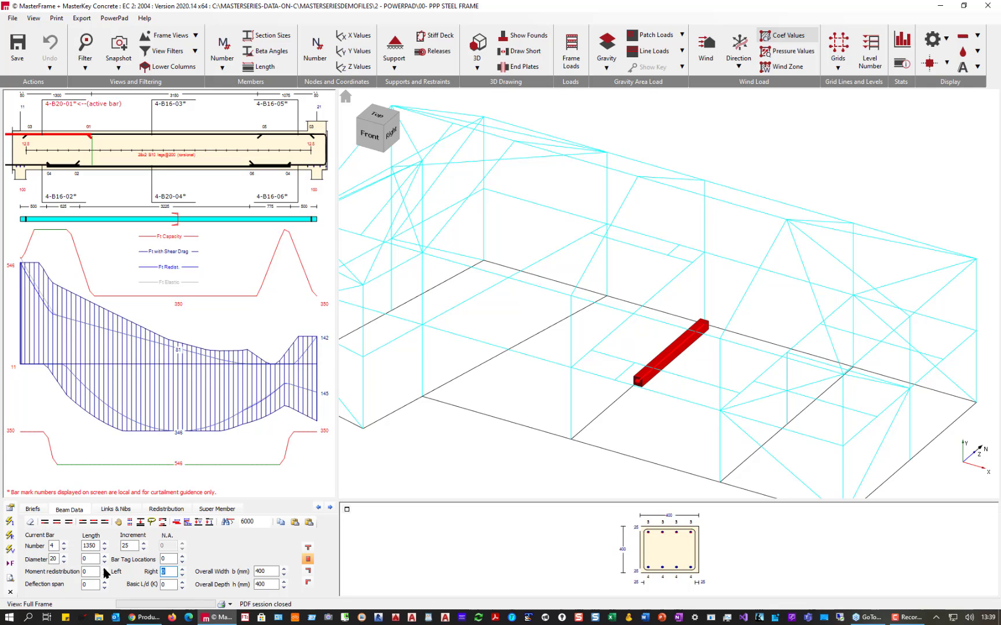
pyautogui.click(104, 570)
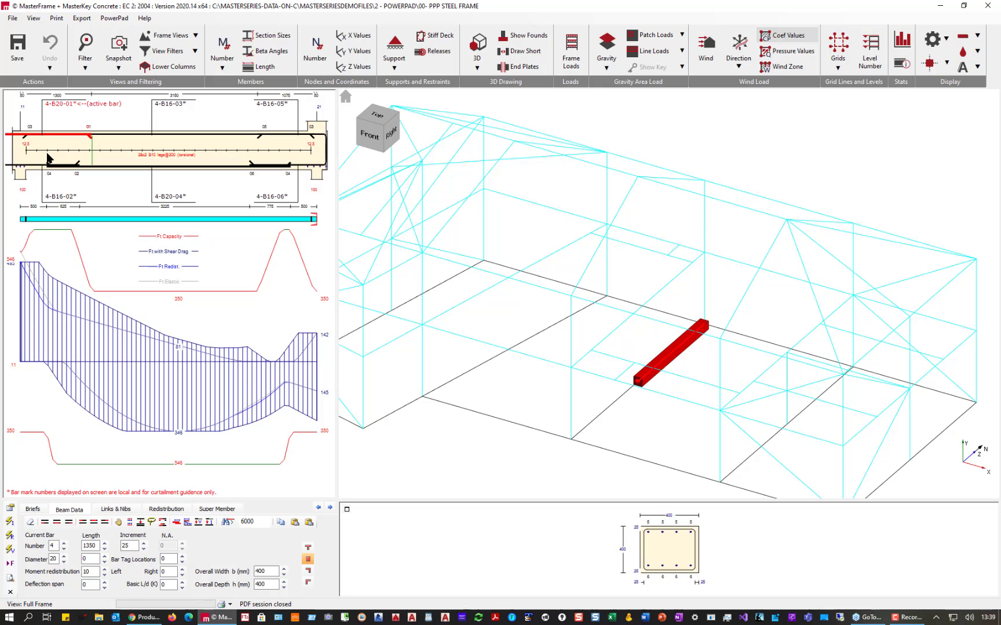
pyautogui.click(624, 404)
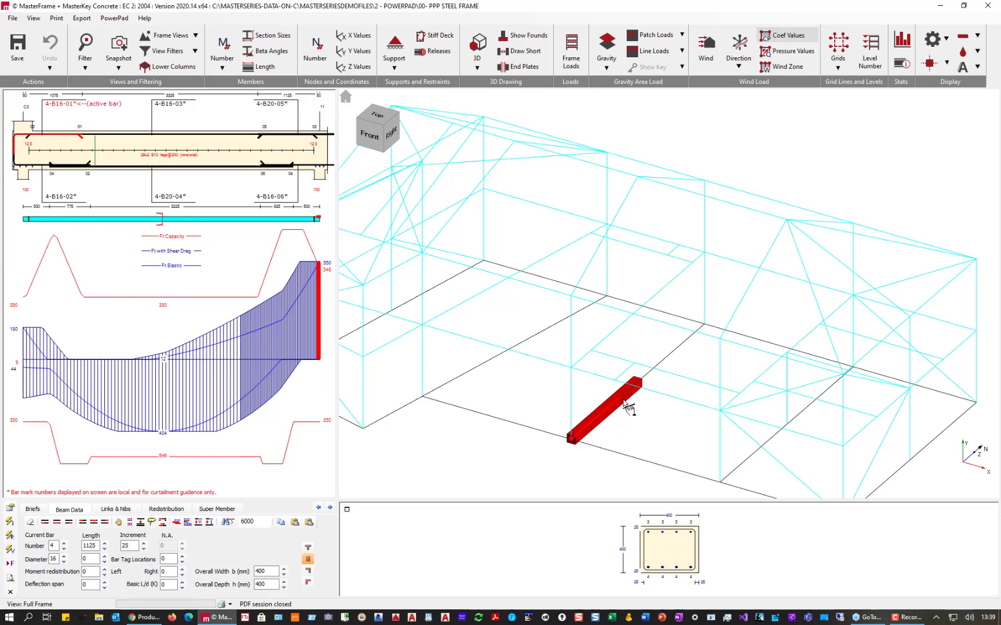
pyautogui.click(182, 569)
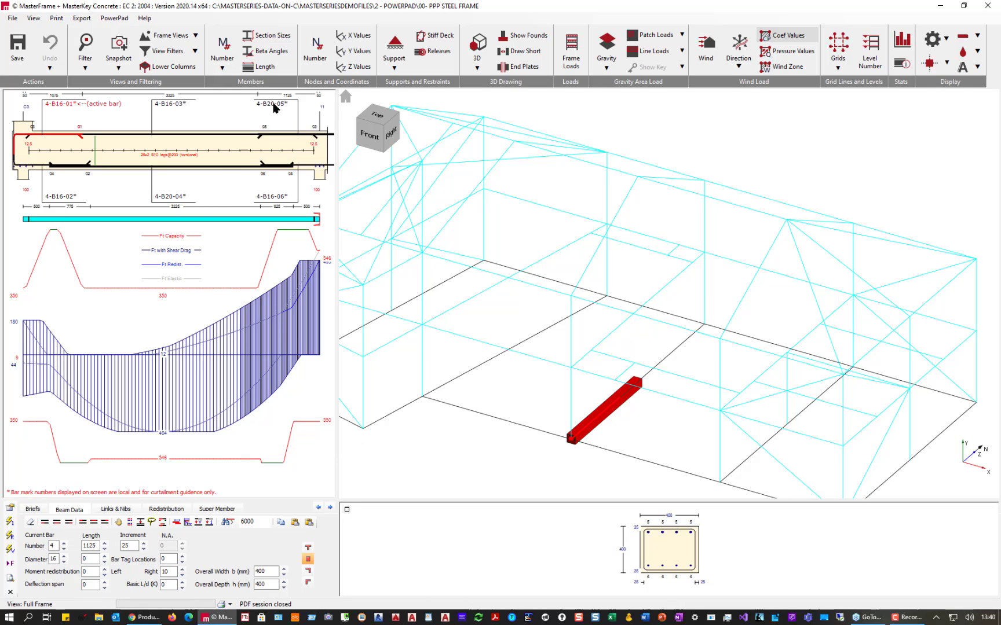
# Try a 16 mm diameter for the middle bottom bars of member 132, and set them back to 20 mm.
pyautogui.click(169, 200)
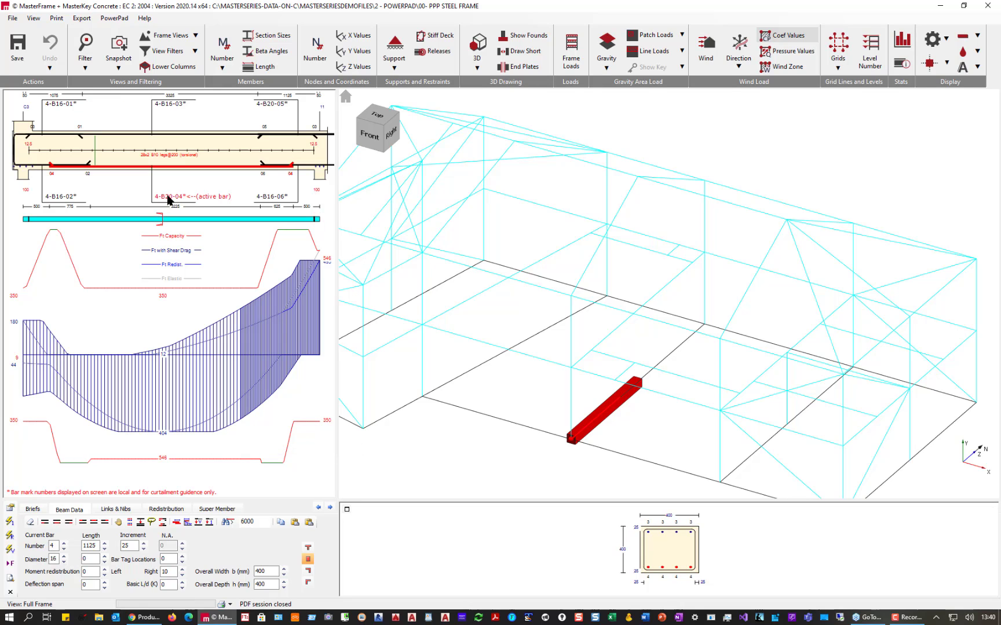
pyautogui.rightClick(169, 197)
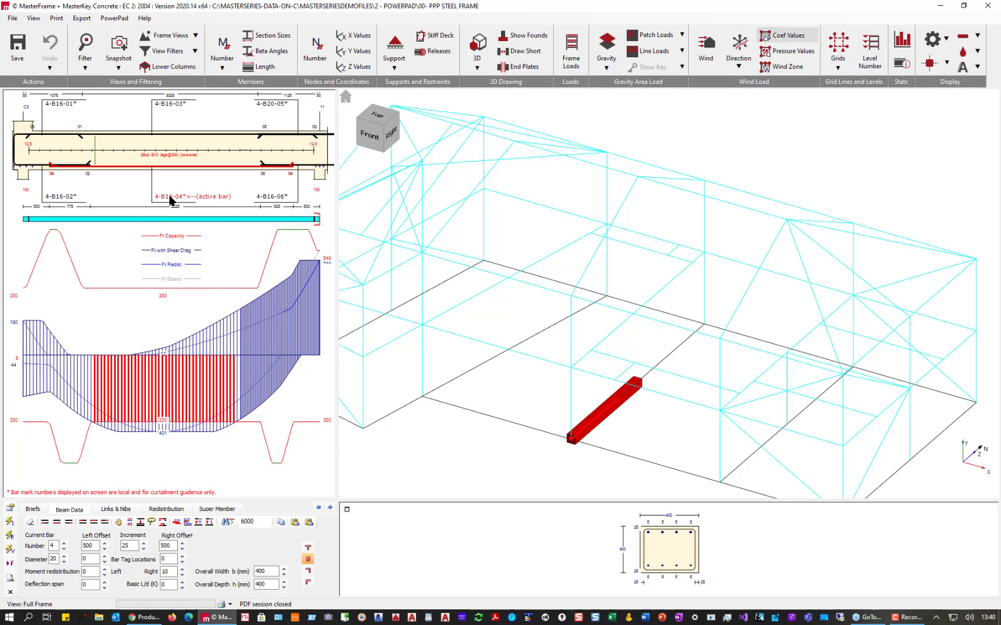
pyautogui.click(170, 199)
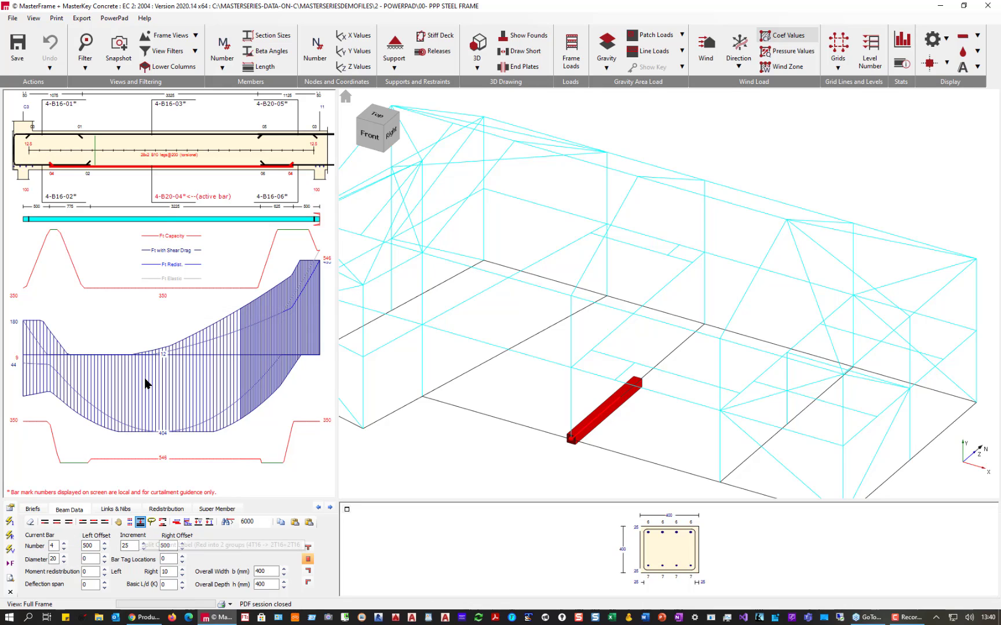
# Split member 132's four middle bottom bars into two groups of two and reduce one group's diameter to 12 mm.
pyautogui.click(140, 522)
pyautogui.rightClick(168, 191)
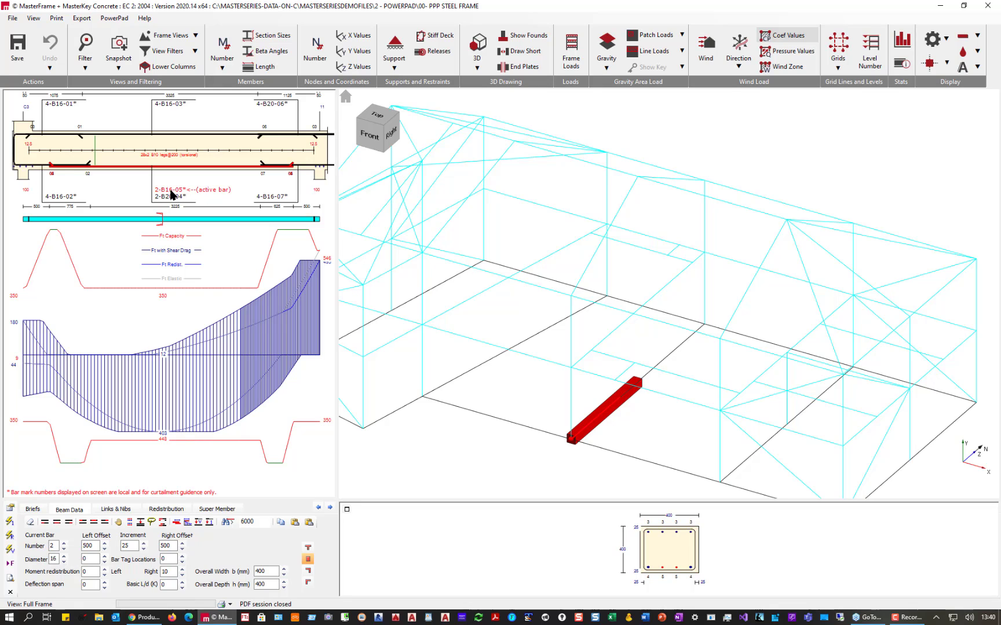
pyautogui.rightClick(170, 194)
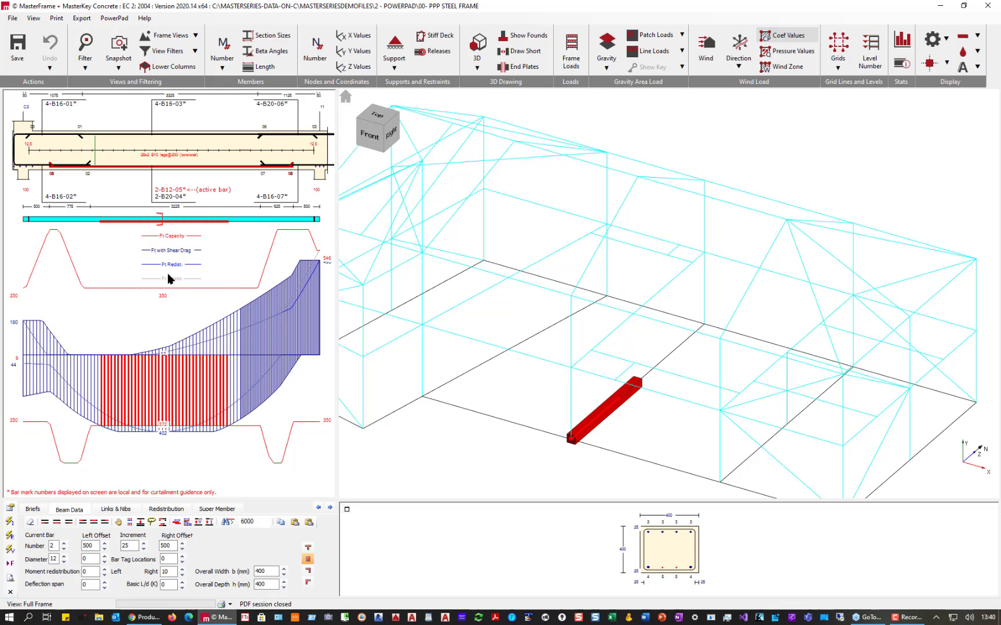
# Remove the 12 mm middle bottom bars from member 132 and restore the 20 mm group to four bars.
pyautogui.rightClick(158, 193)
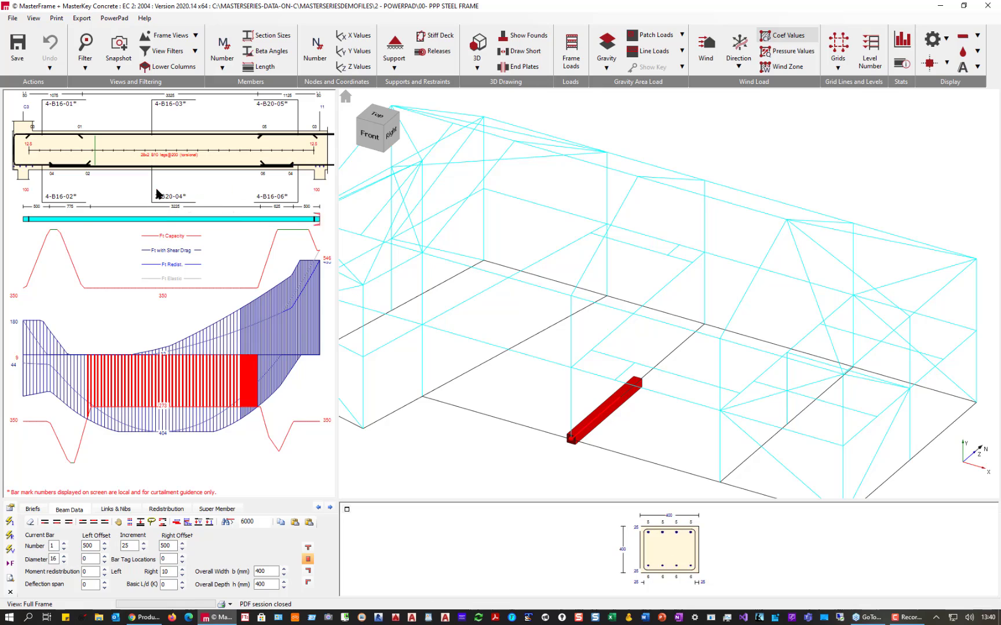
pyautogui.click(156, 195)
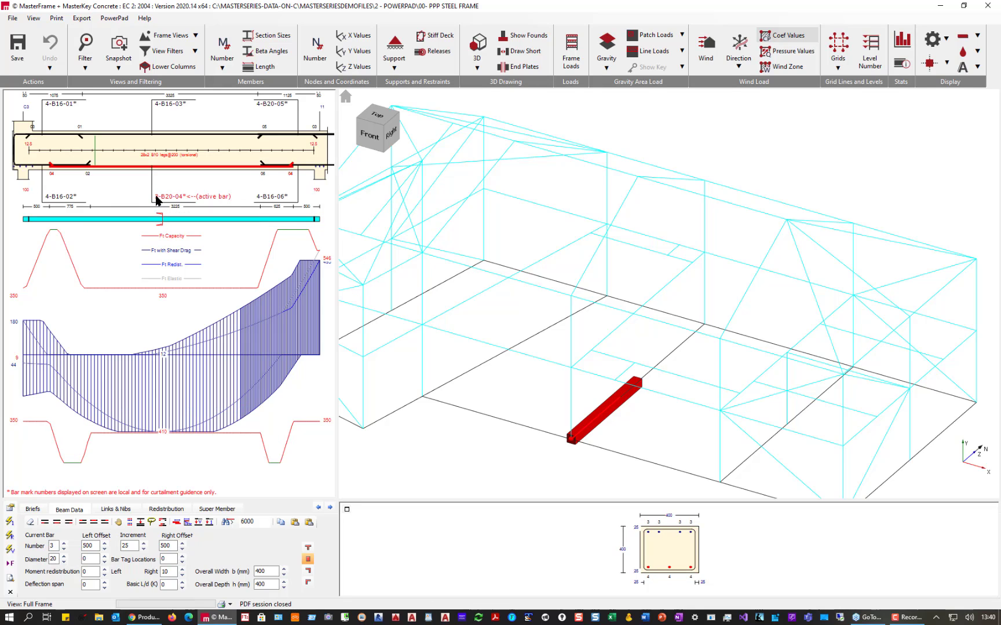
pyautogui.click(157, 199)
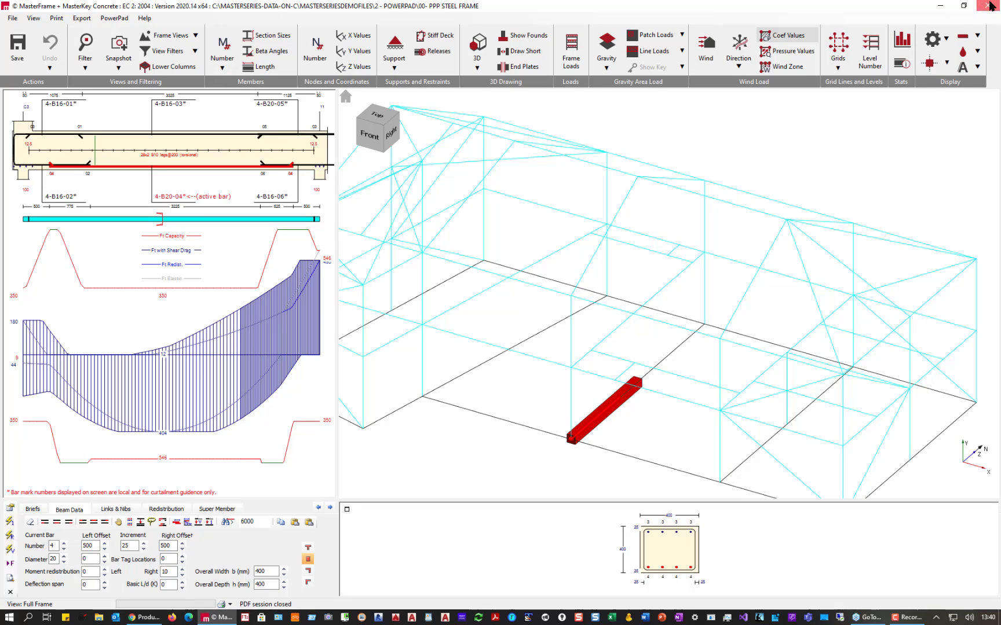
# Close the concrete beam design and the steel frame model, and open the 1st floor.$5 file from the PowerPad folder.
pyautogui.click(987, 5)
pyautogui.click(457, 335)
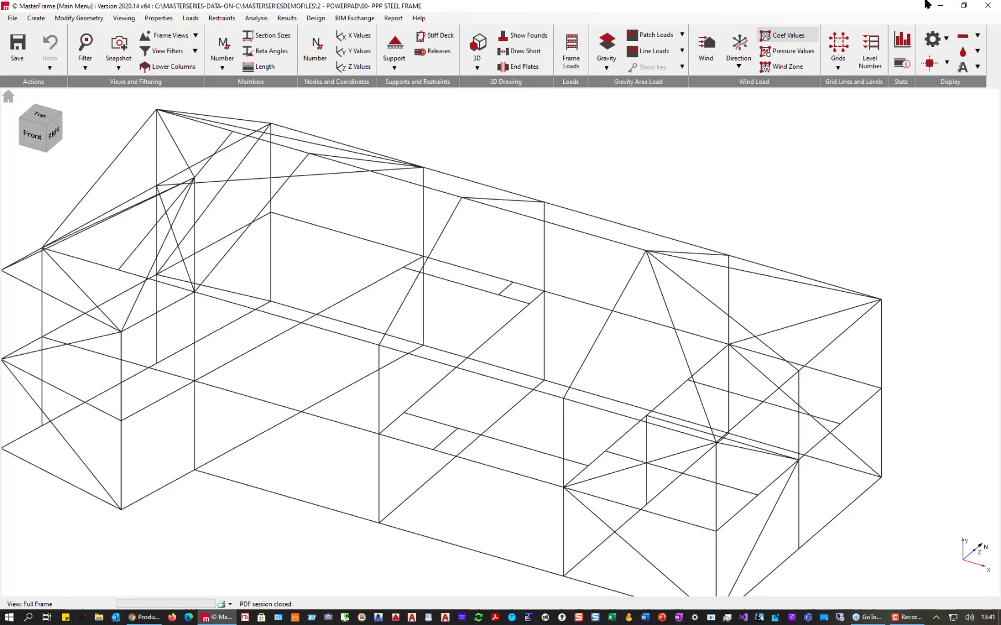
pyautogui.click(989, 6)
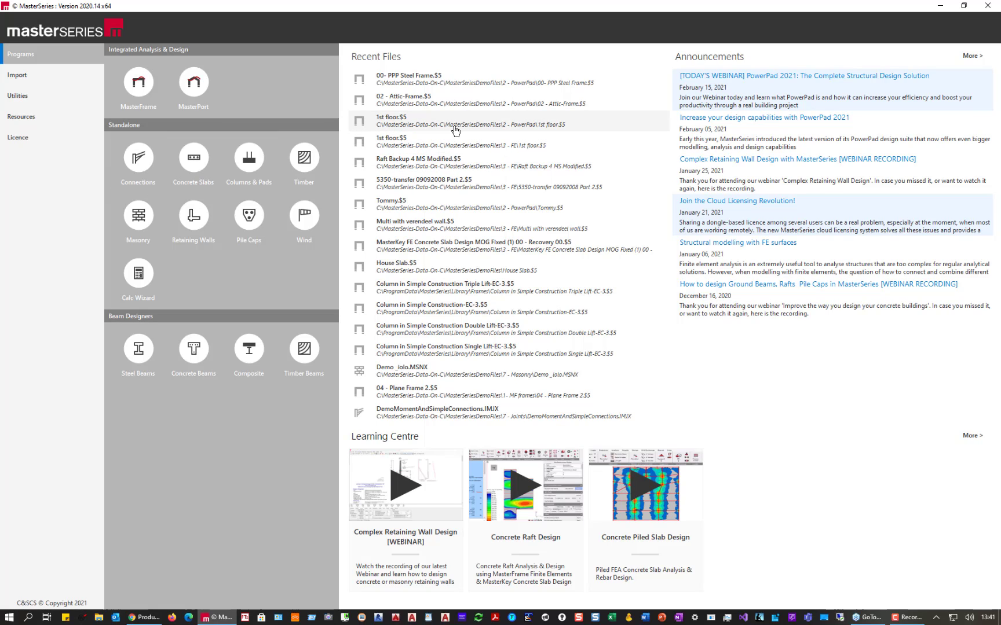
pyautogui.click(438, 124)
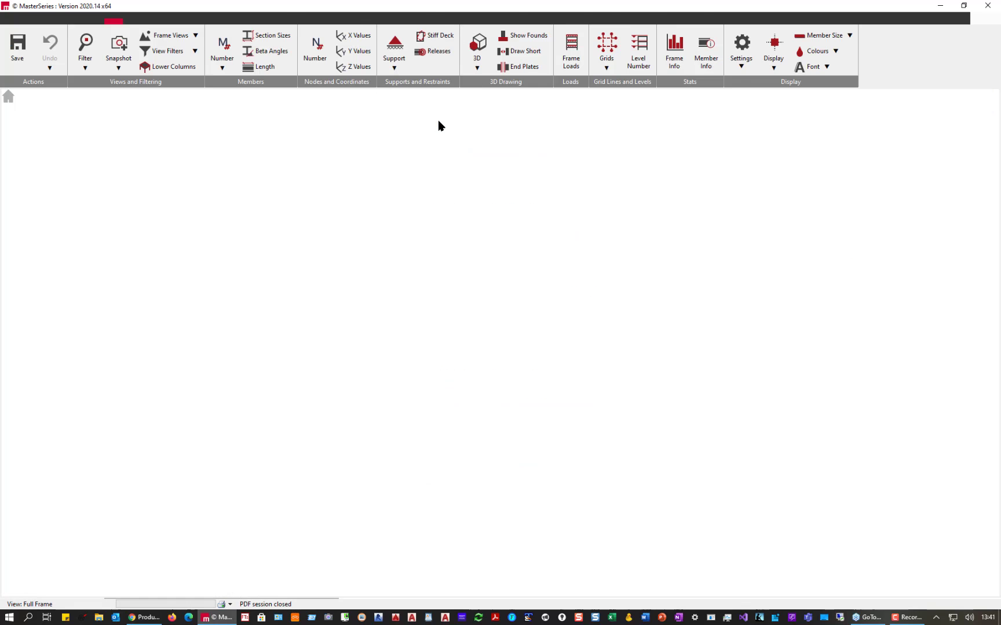
# Examine the first-floor slab model and its FE surface edge supports and releases.
pyautogui.moveTo(611, 371); pyautogui.dragTo(636, 342, button='middle')
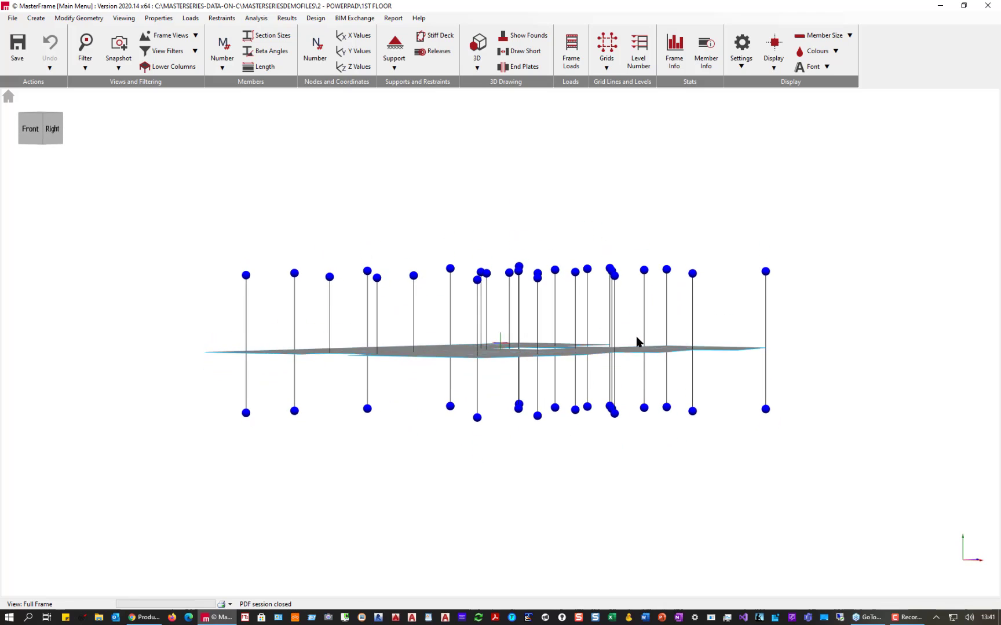
pyautogui.moveTo(491, 369); pyautogui.dragTo(537, 400, button='middle')
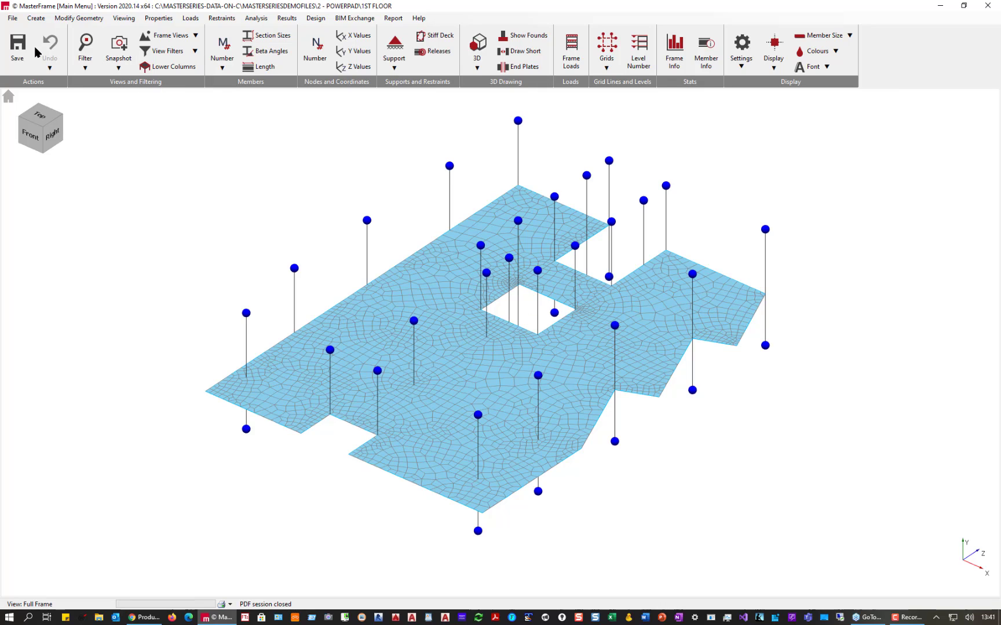
pyautogui.click(216, 18)
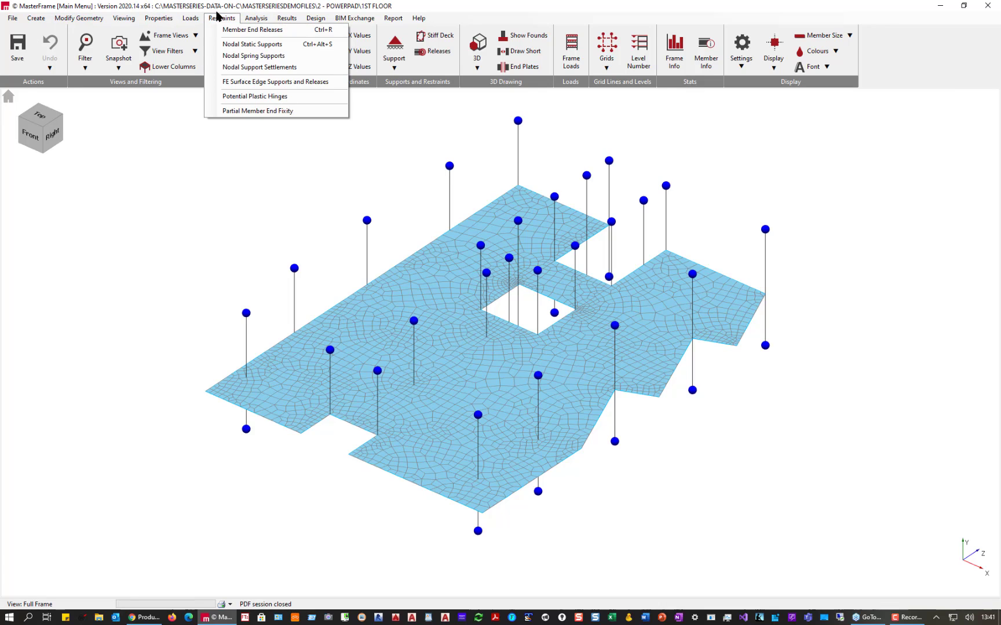
pyautogui.click(242, 84)
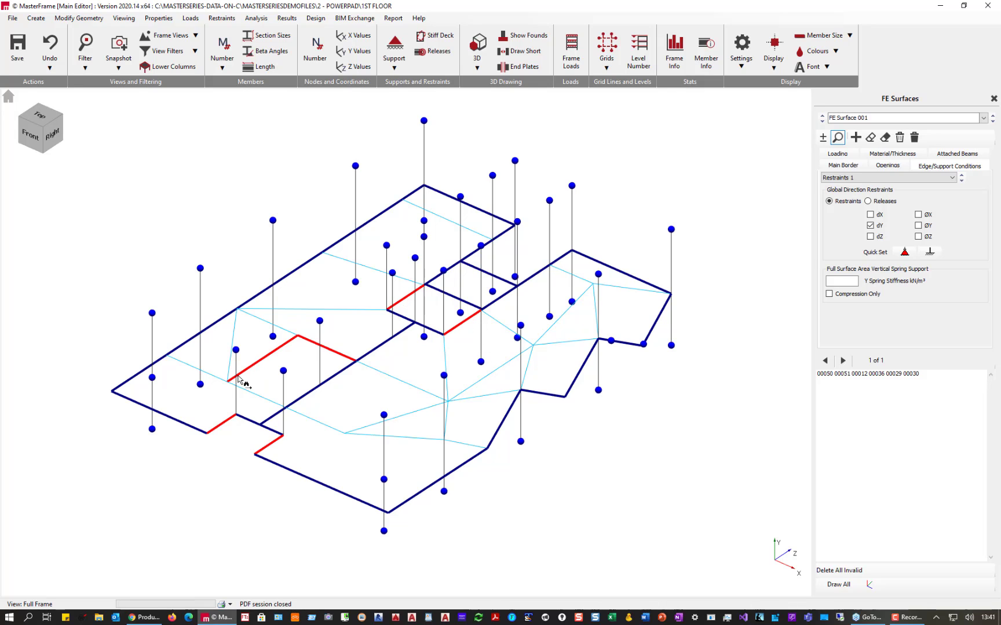
# Inspect the slab in plan and 3D, and display its applied loads for load case 001.
pyautogui.click(41, 115)
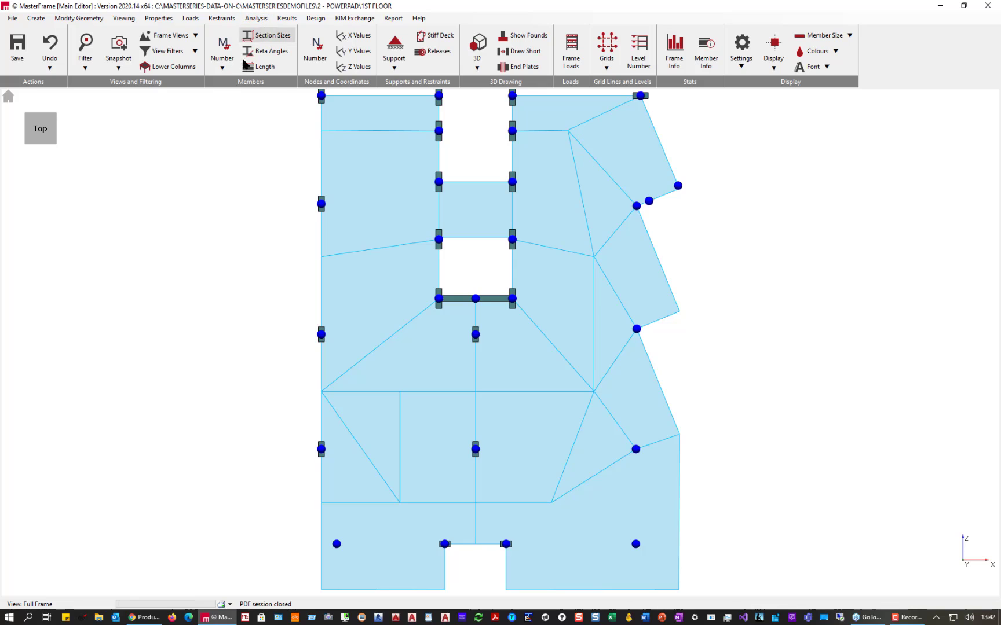
pyautogui.click(50, 144)
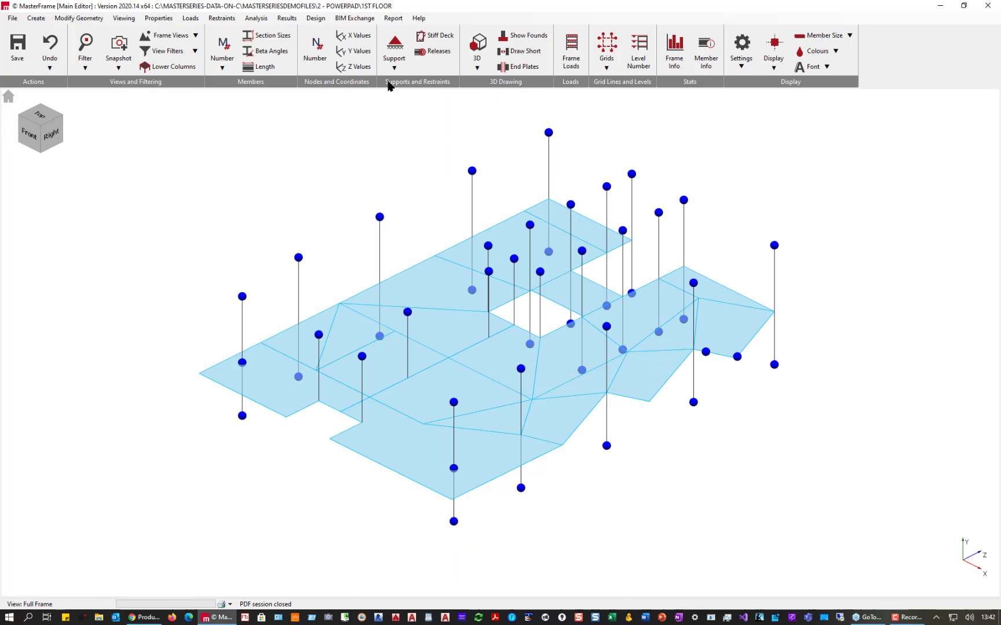
pyautogui.click(571, 51)
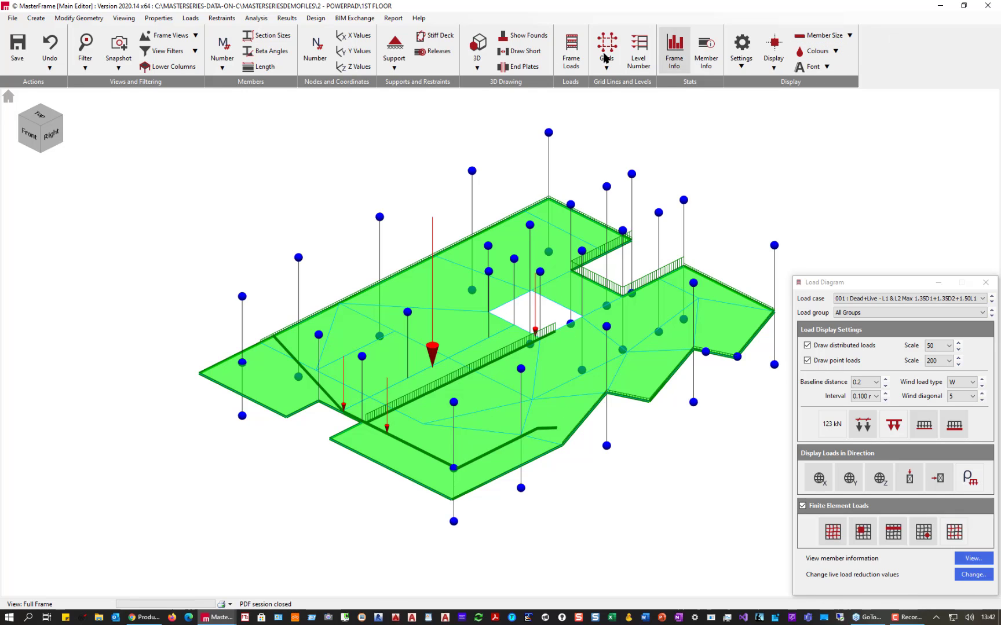
pyautogui.click(985, 283)
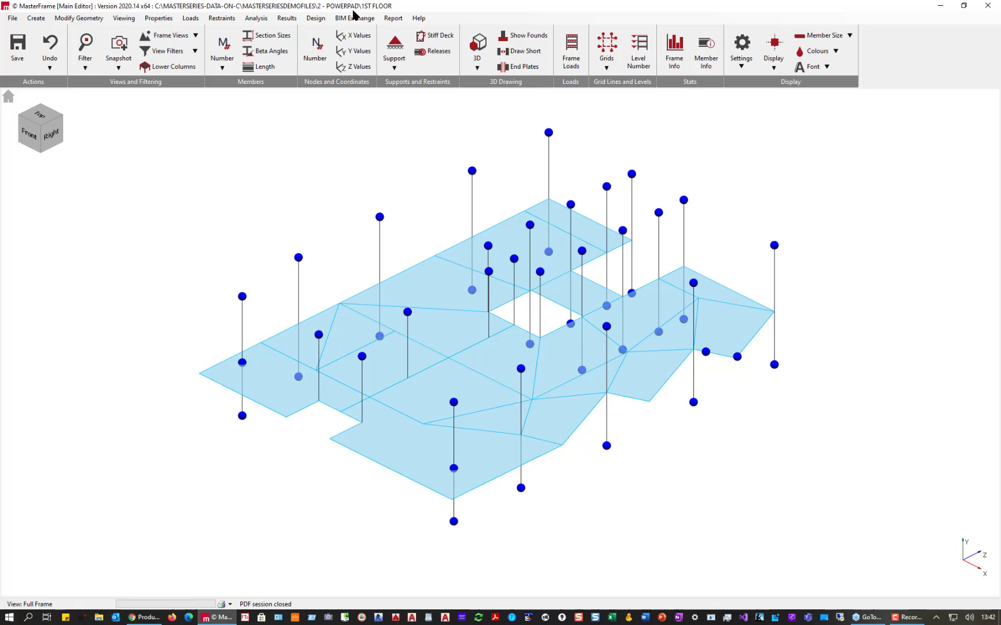
# Re-analyse the first-floor model as a space frame and bring up its graphical analysis results.
pyautogui.click(286, 19)
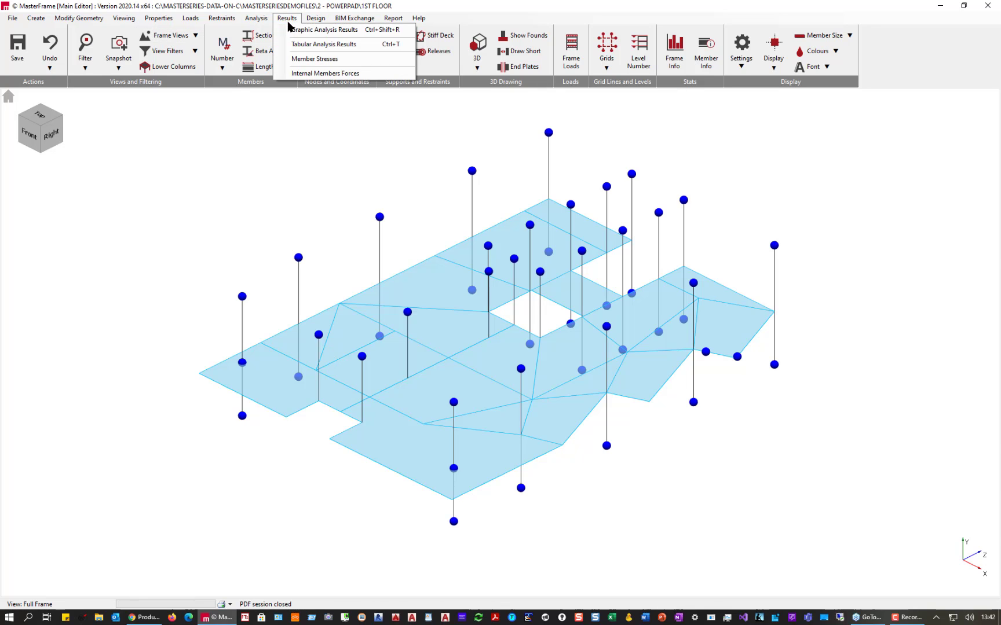
pyautogui.click(301, 30)
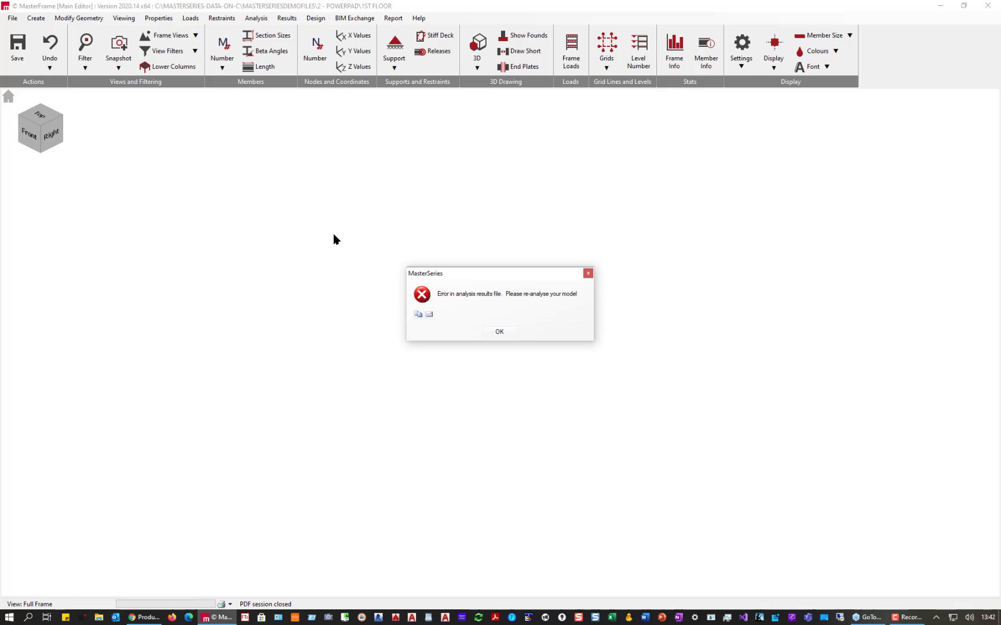
pyautogui.click(498, 333)
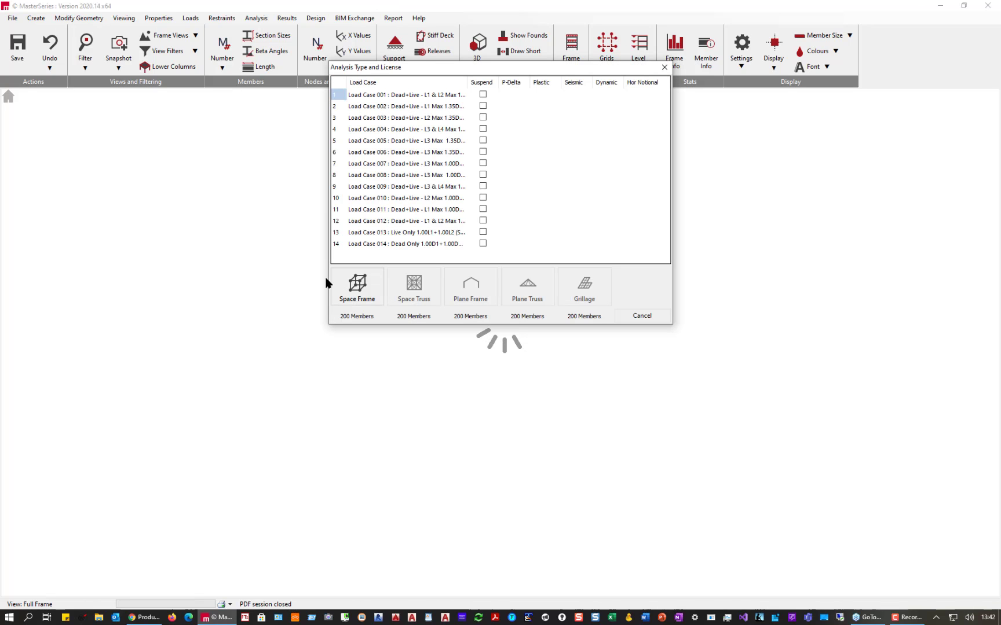
pyautogui.click(359, 286)
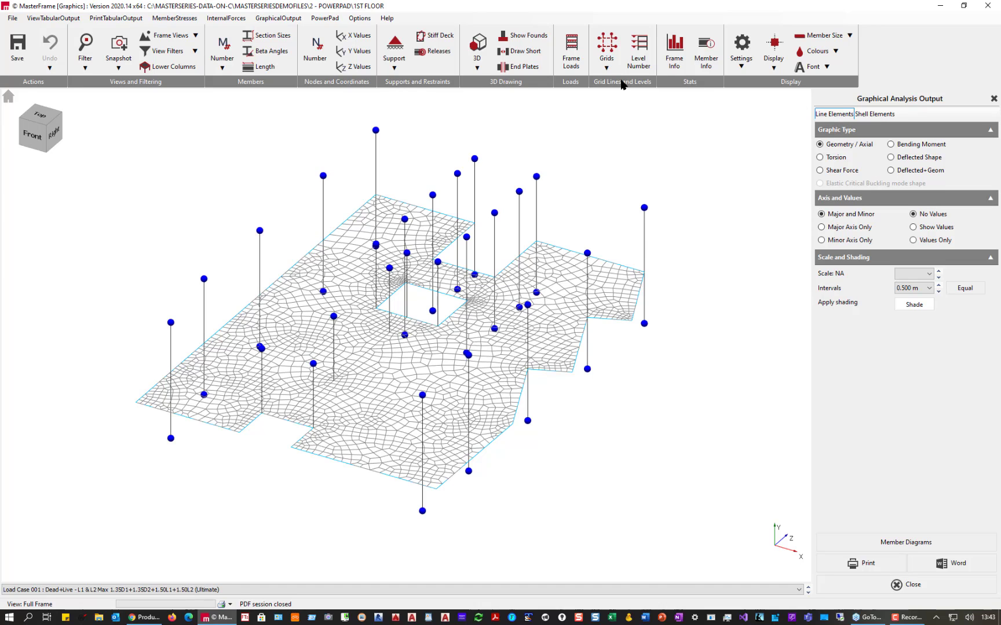
# Display the bending moment diagrams of the line elements at a scale of 50.
pyautogui.click(891, 144)
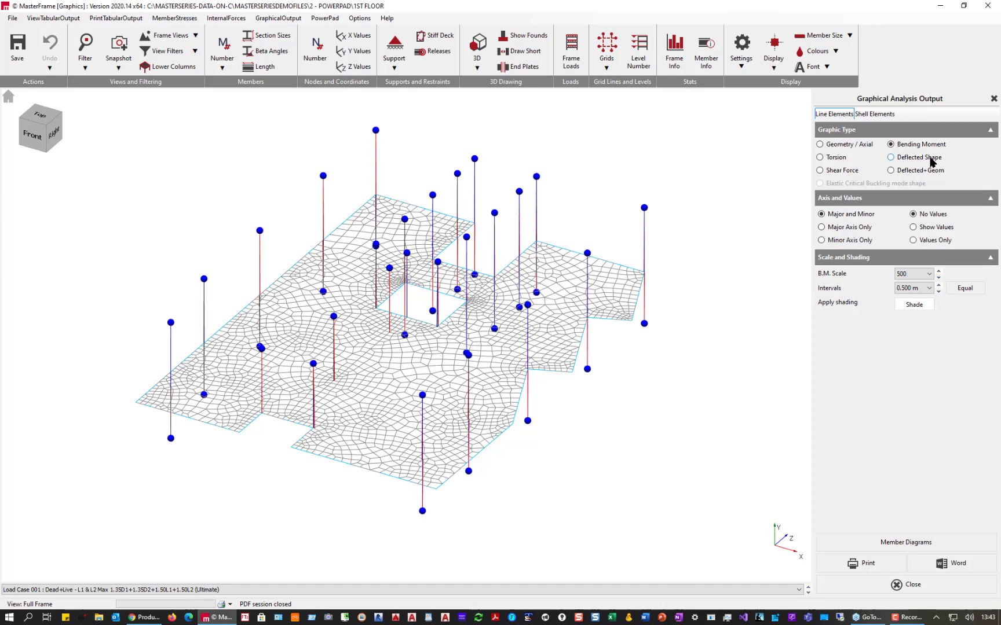
pyautogui.click(937, 273)
pyautogui.click(939, 276)
pyautogui.click(938, 277)
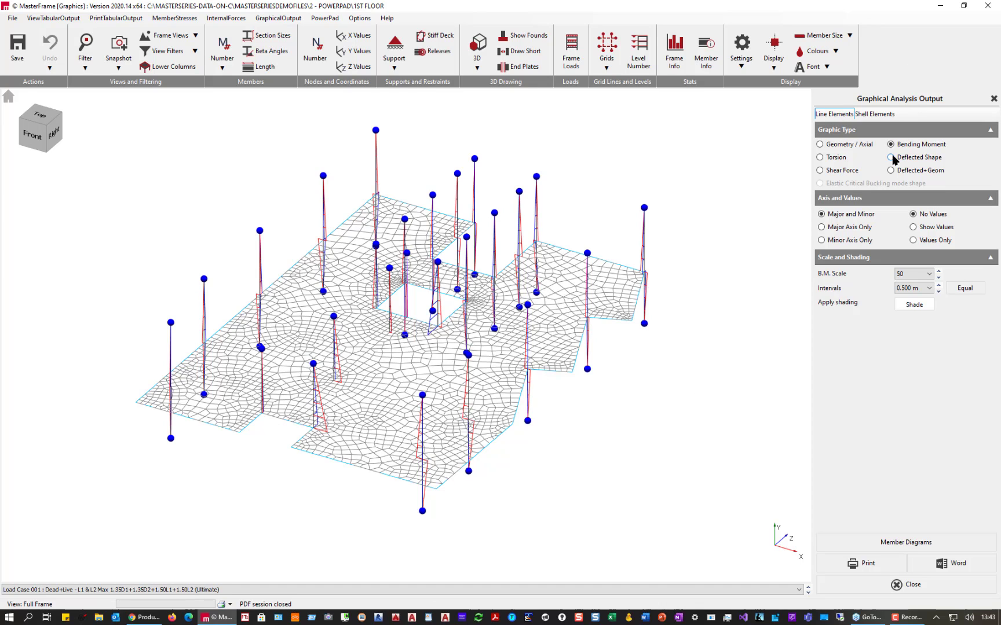
# Display the deflected shape together with the geometry and adjust its magnification to make the slab's deflection readable.
pyautogui.click(913, 172)
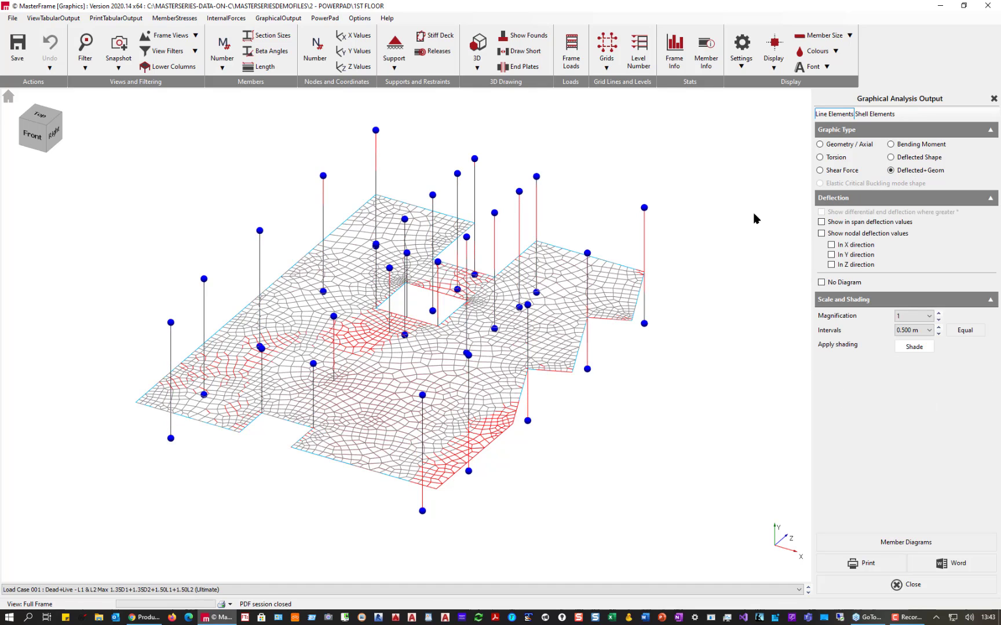
pyautogui.click(938, 314)
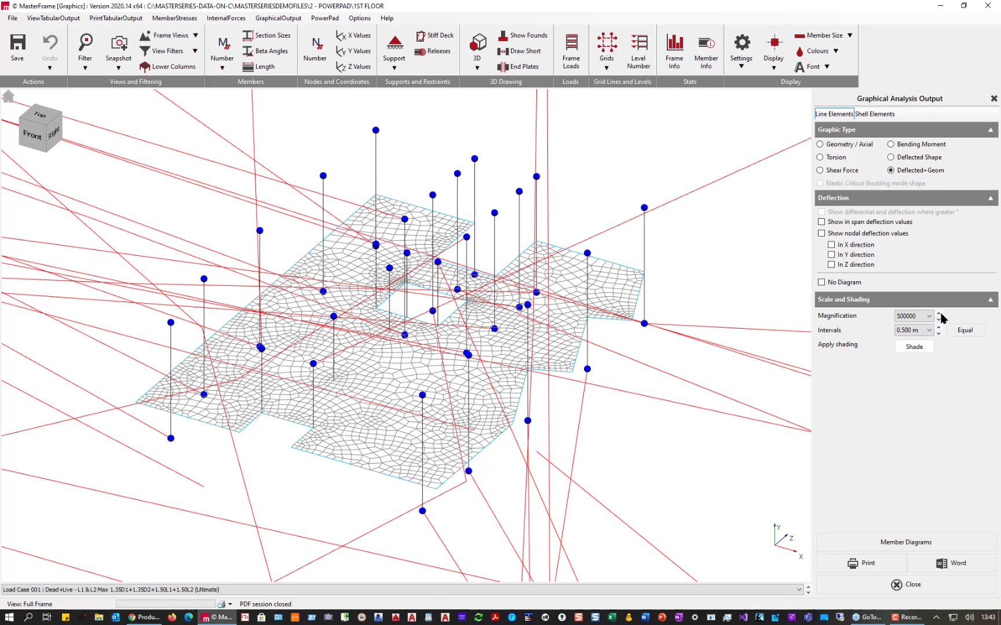
pyautogui.click(938, 322)
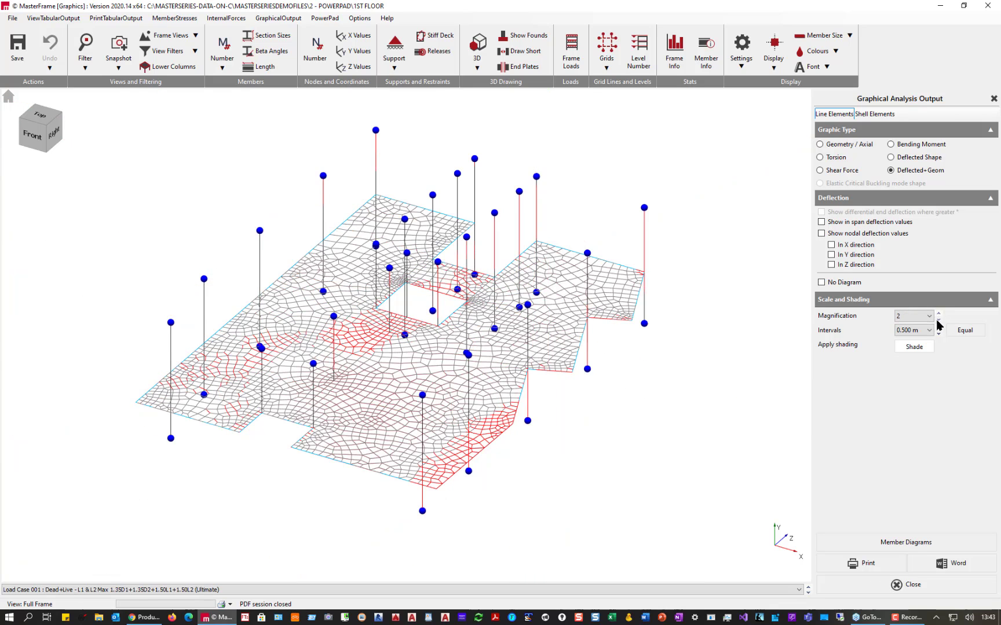
pyautogui.click(939, 324)
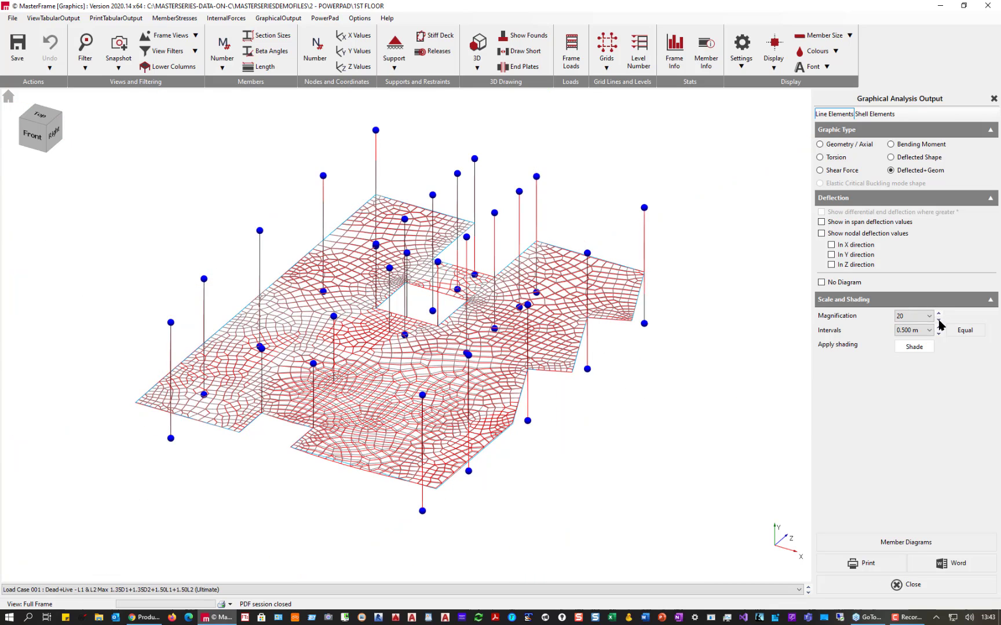
pyautogui.click(938, 313)
pyautogui.click(939, 319)
# Display the slab's shell element contours for Y displacement, followed by the Mrx Wood & Armer moments.
pyautogui.click(875, 114)
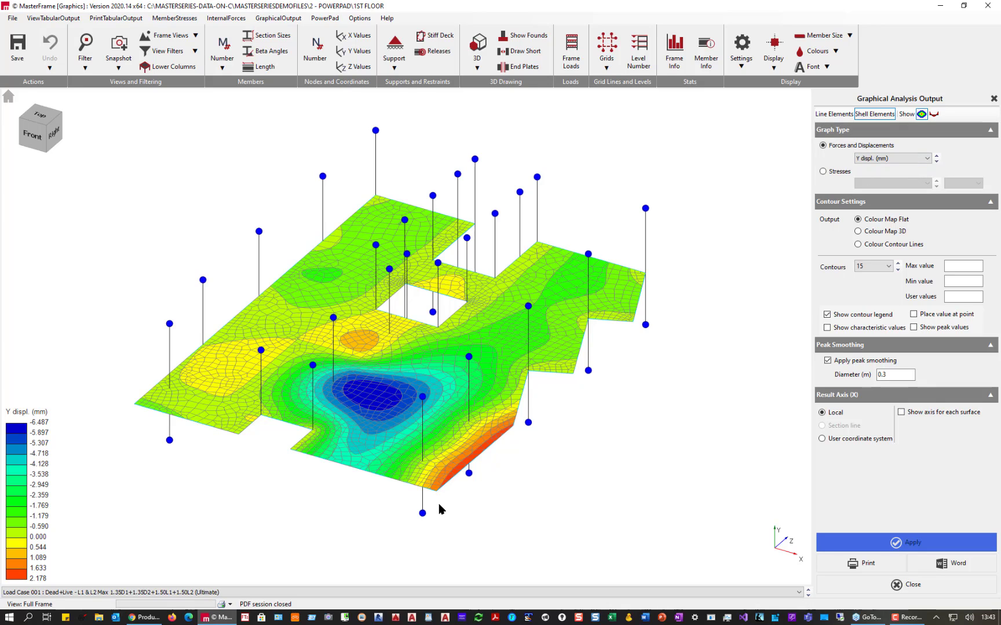
pyautogui.click(918, 159)
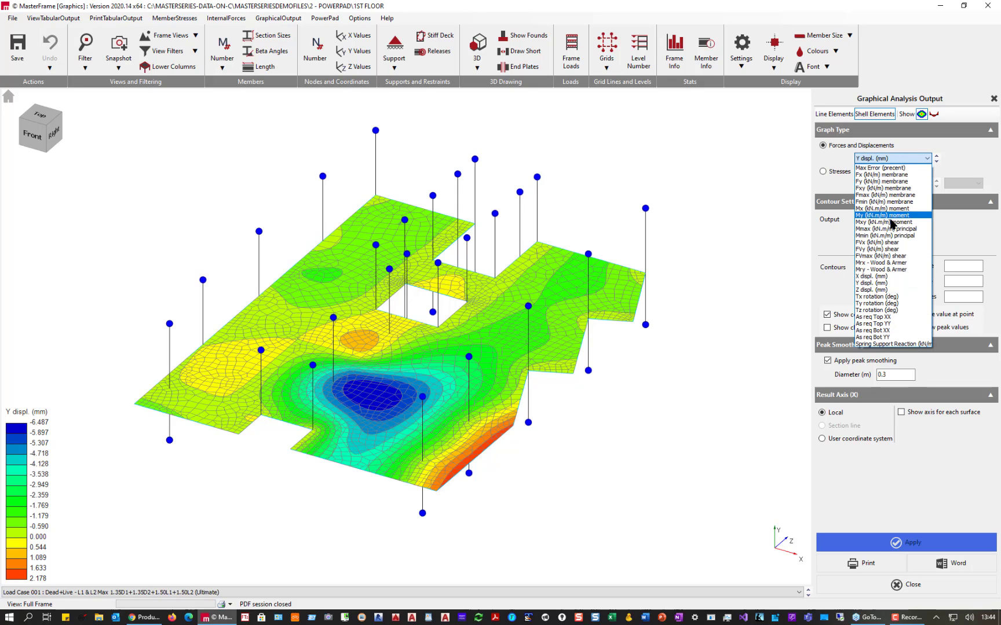
pyautogui.click(884, 264)
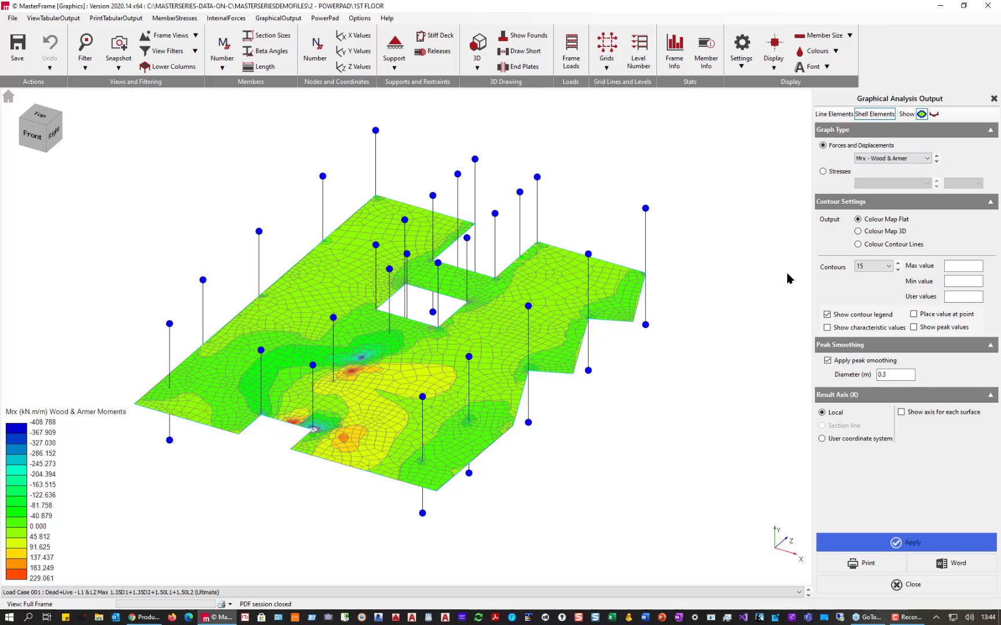
# Limit the Mrx moment contours to a minimum value of -200 and use 30 contour levels.
pyautogui.click(962, 265)
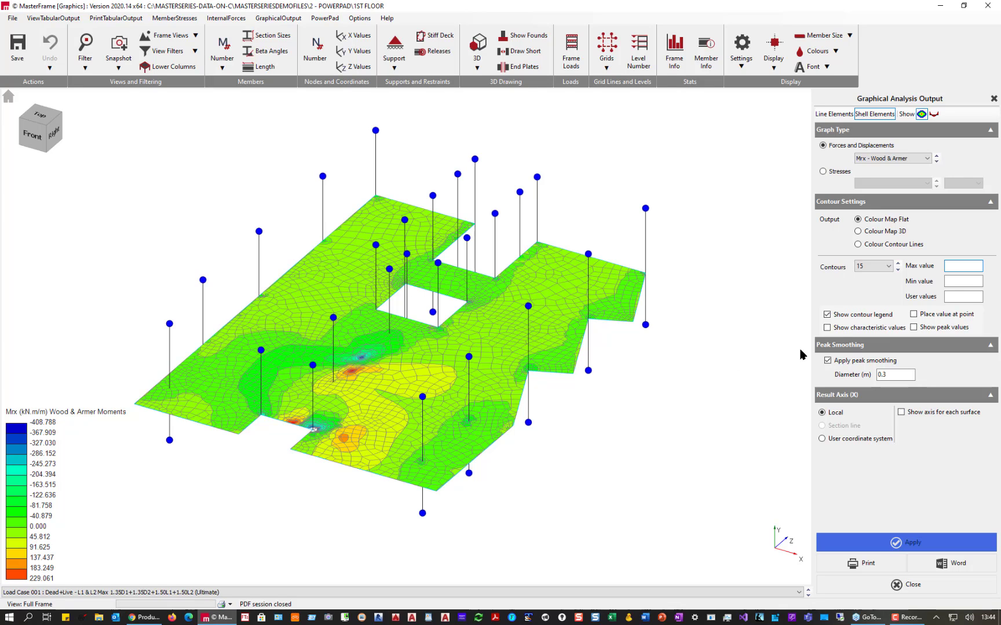
pyautogui.click(957, 281)
pyautogui.write('-200')
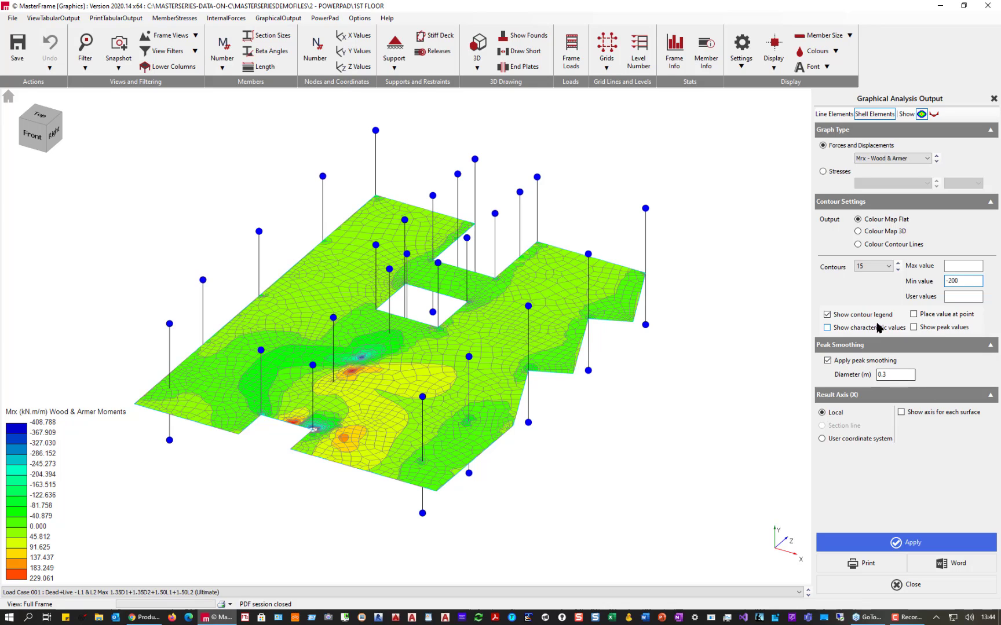
pyautogui.click(867, 269)
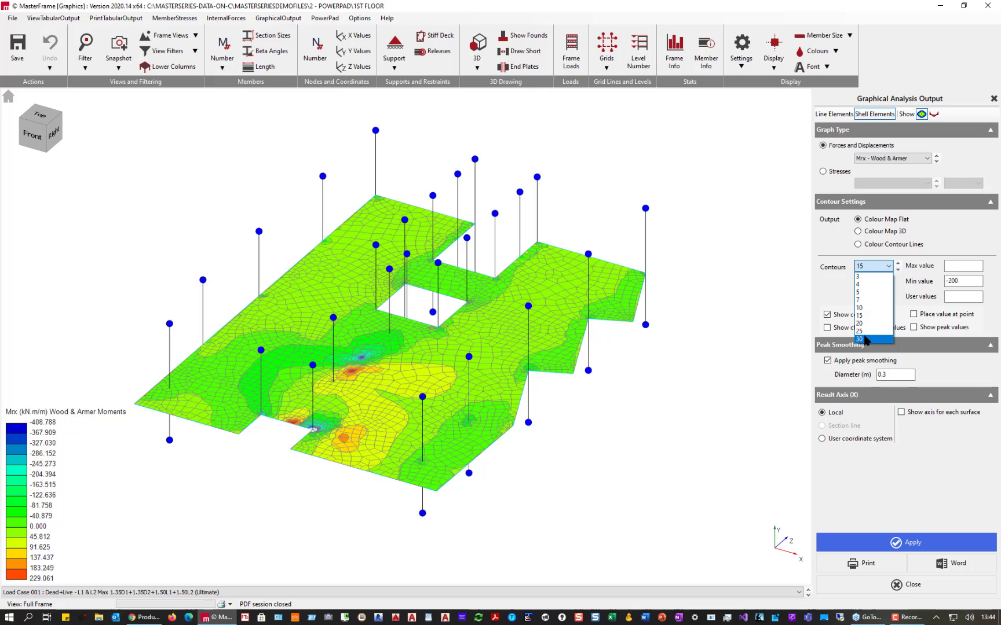
pyautogui.click(867, 340)
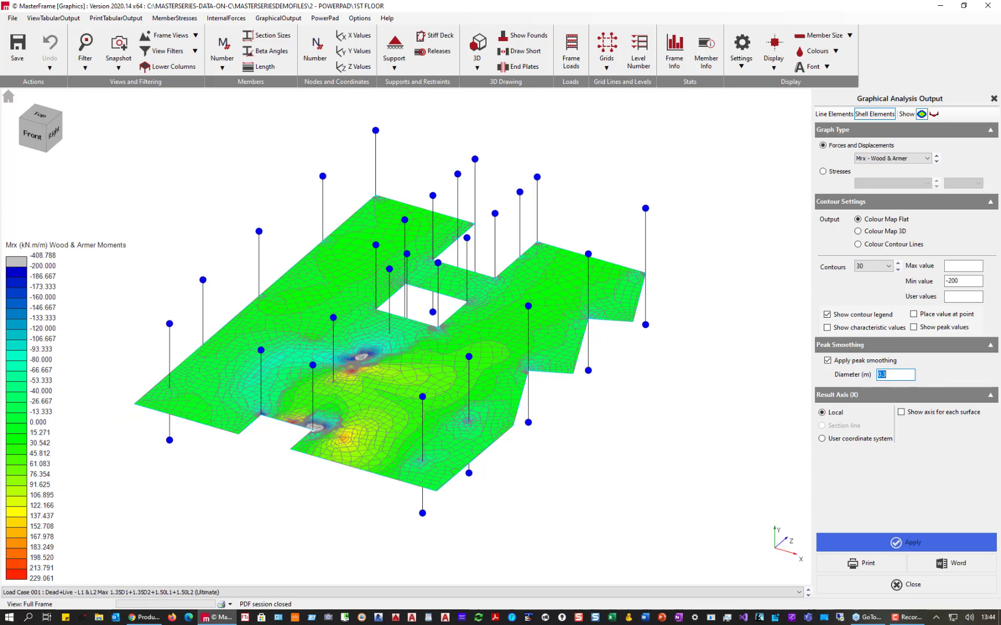
# Examine the Mrx moment peaks in plan around the columns beside the slab's edge recess and central wall.
pyautogui.click(44, 117)
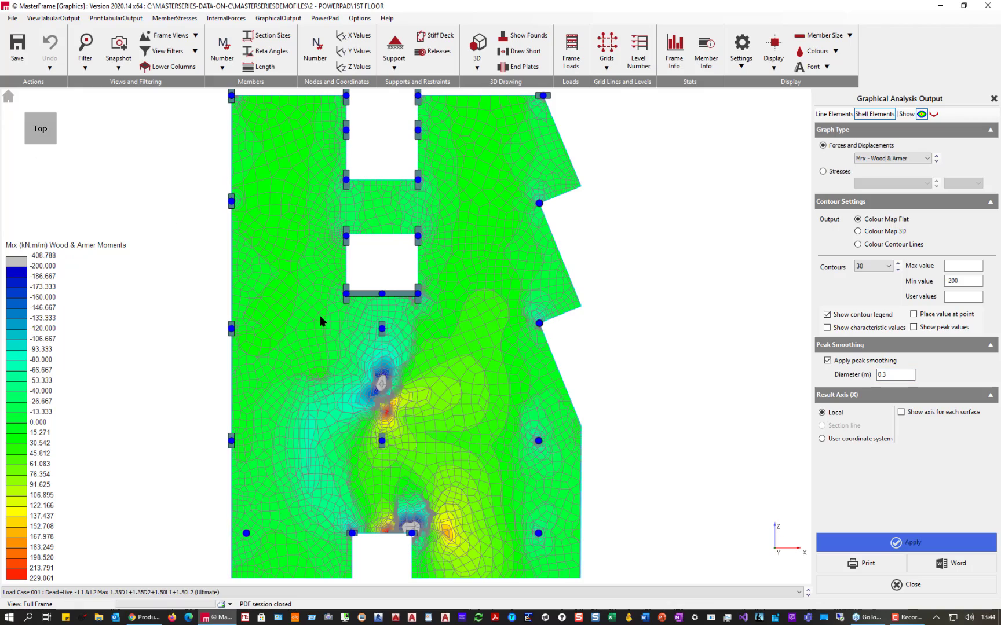
pyautogui.scroll(4, 437, 542)
pyautogui.scroll(3, 438, 543)
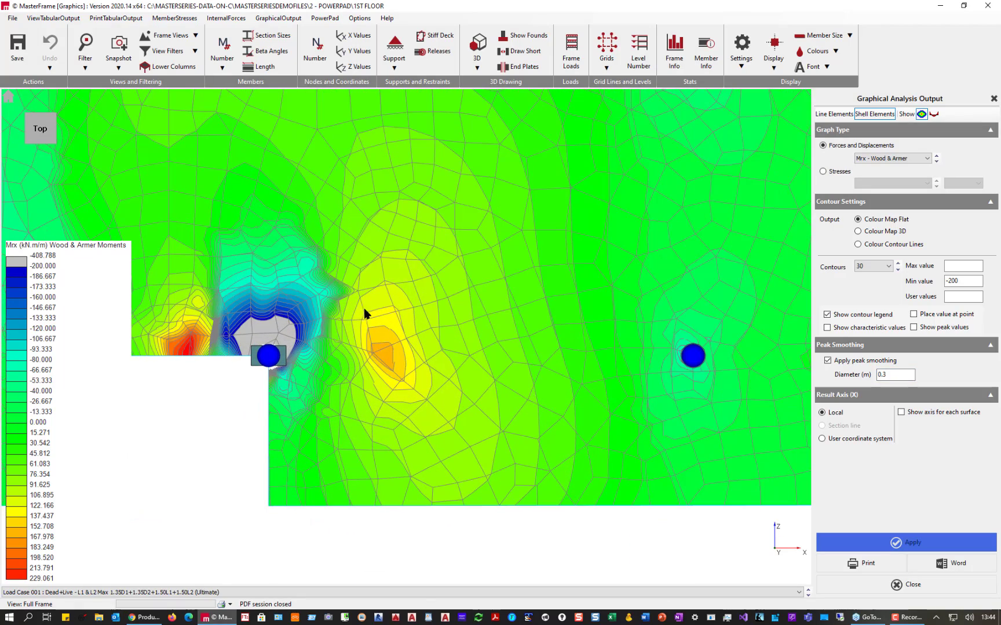
pyautogui.scroll(-3, 244, 379)
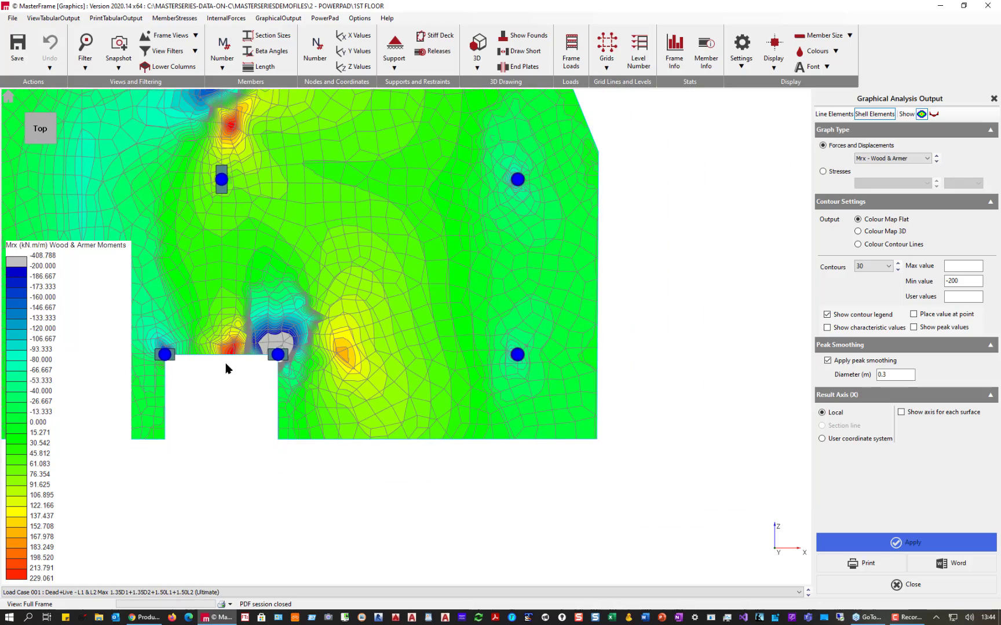
pyautogui.scroll(-2, 261, 227)
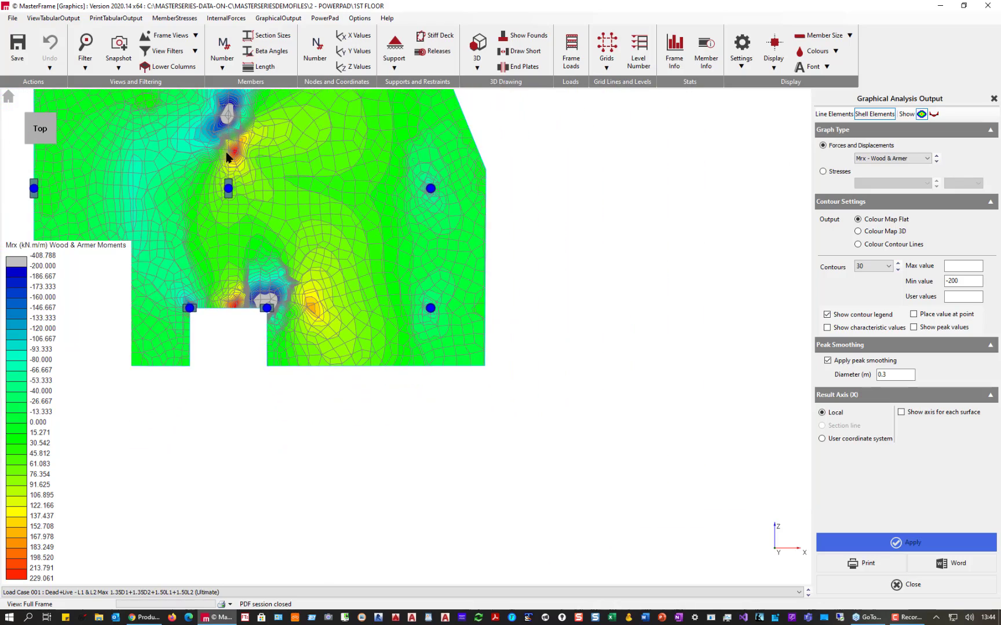
# Display the Mry Wood & Armer moment contours for the slab in plan.
pyautogui.scroll(3, 225, 156)
pyautogui.scroll(-3, 272, 204)
pyautogui.moveTo(417, 228); pyautogui.dragTo(582, 418, button='middle')
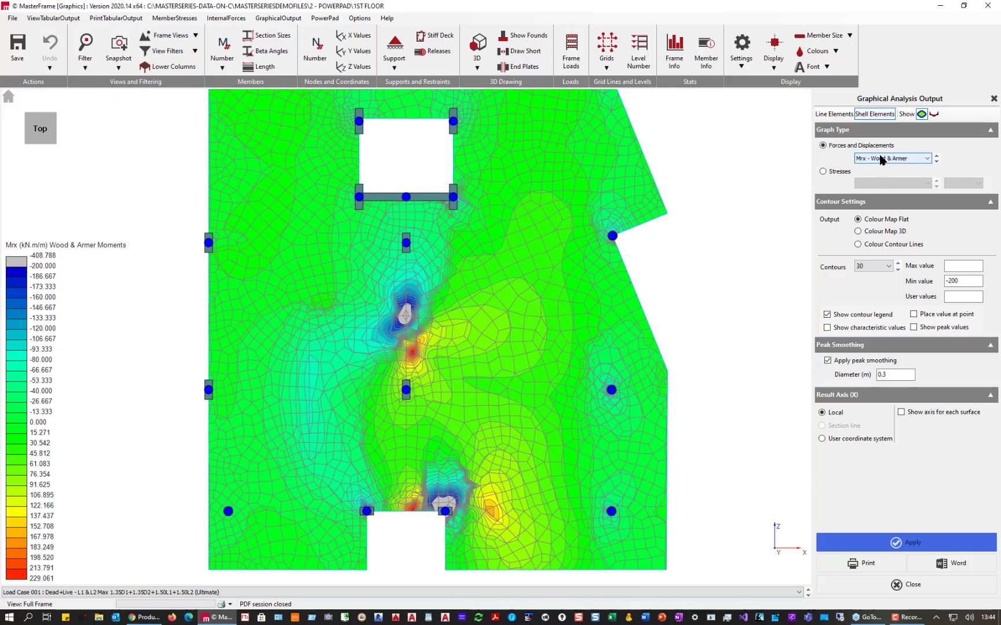
pyautogui.click(881, 160)
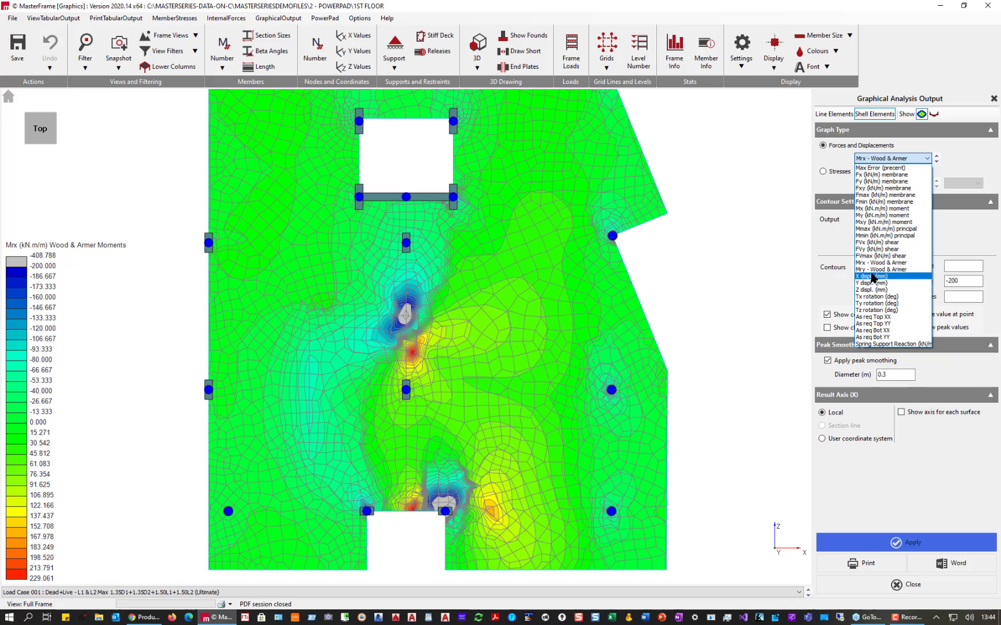
pyautogui.click(880, 270)
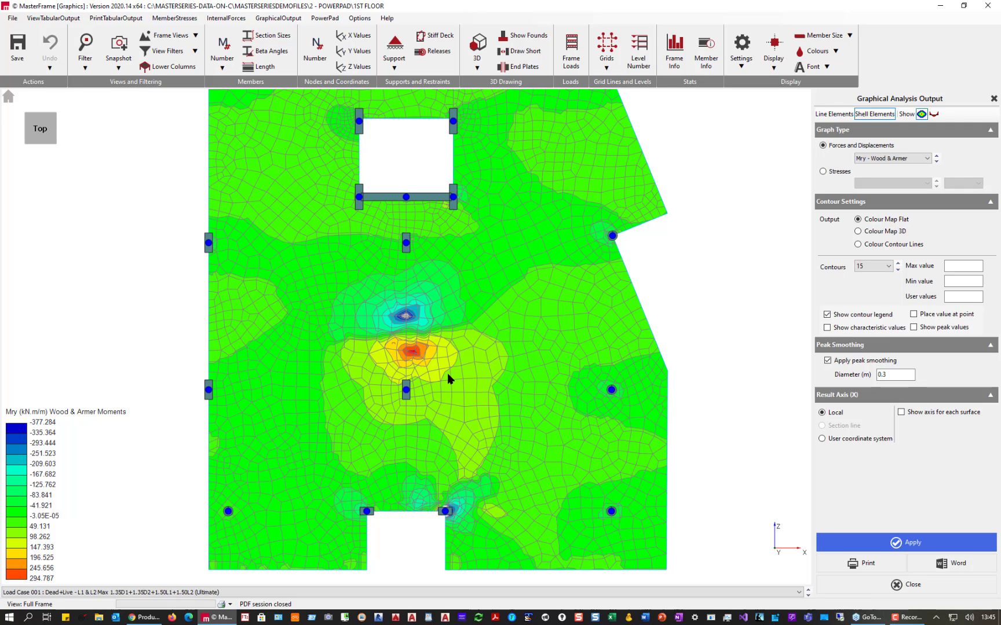
# Choose the required bottom YY reinforcement output and enter covers of 30 mm for XX and 50 mm for YY, top and bottom.
pyautogui.click(887, 158)
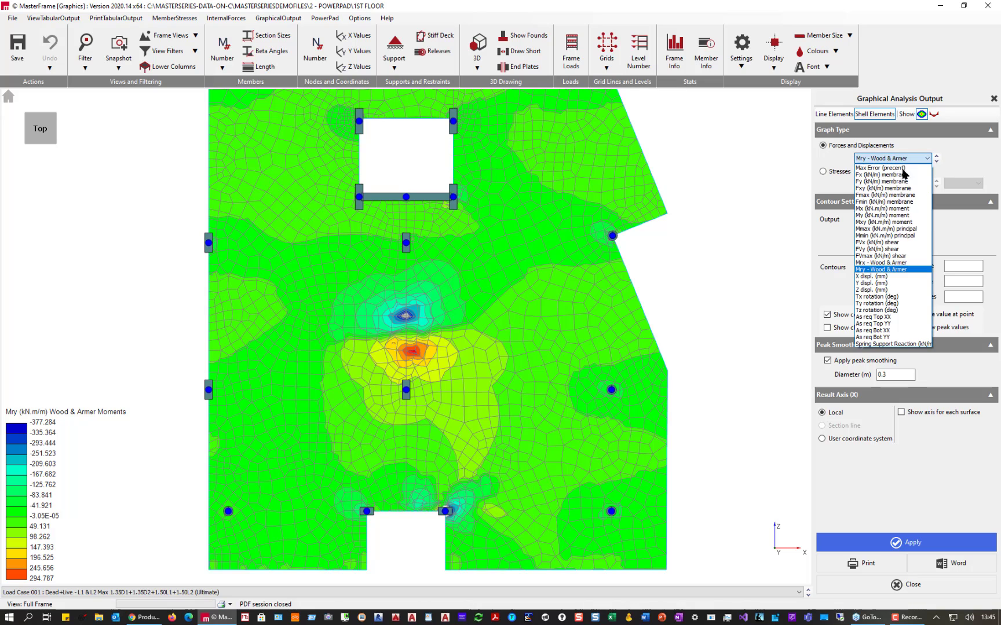
pyautogui.click(880, 338)
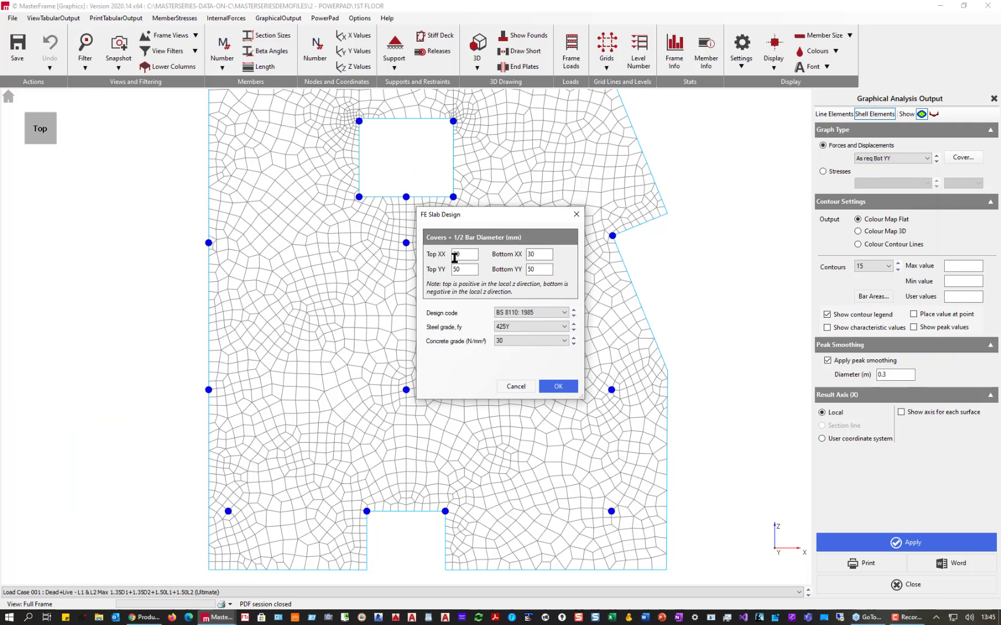
pyautogui.doubleClick(457, 270)
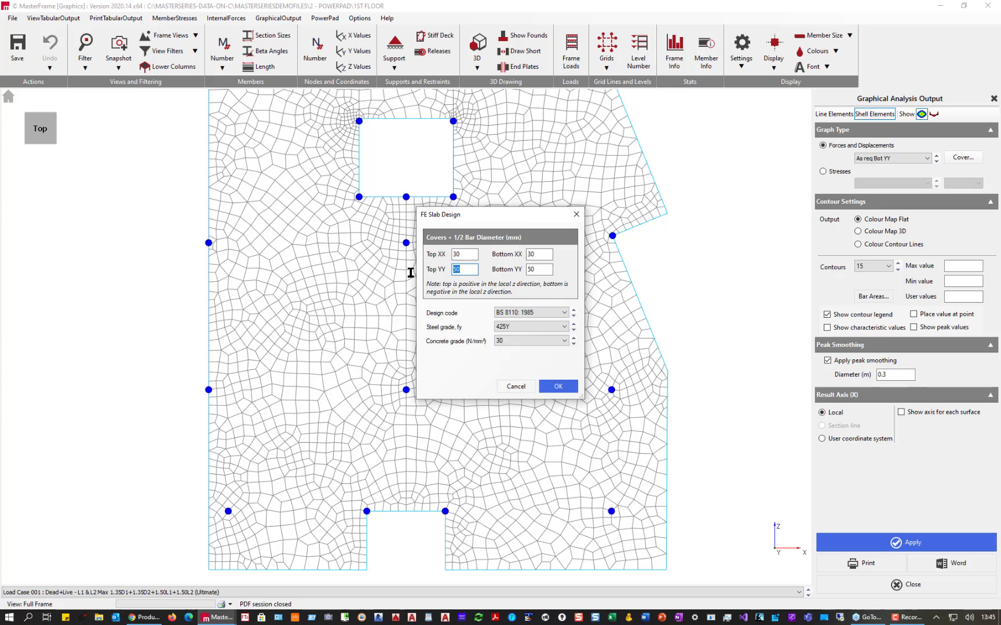
pyautogui.write('30')
pyautogui.doubleClick(538, 269)
pyautogui.doubleClick(461, 254)
pyautogui.doubleClick(460, 269)
pyautogui.doubleClick(538, 270)
# Set the slab design code to EC2: 2004 and the steel grade to 500B, and generate the bottom YY reinforcement contours.
pyautogui.click(511, 314)
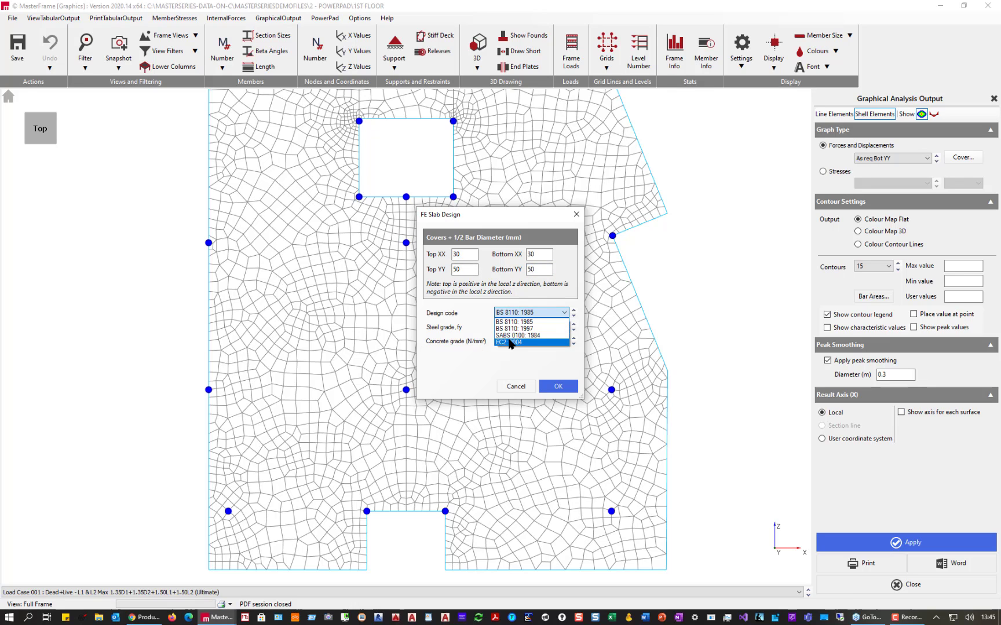
pyautogui.click(512, 342)
pyautogui.click(510, 326)
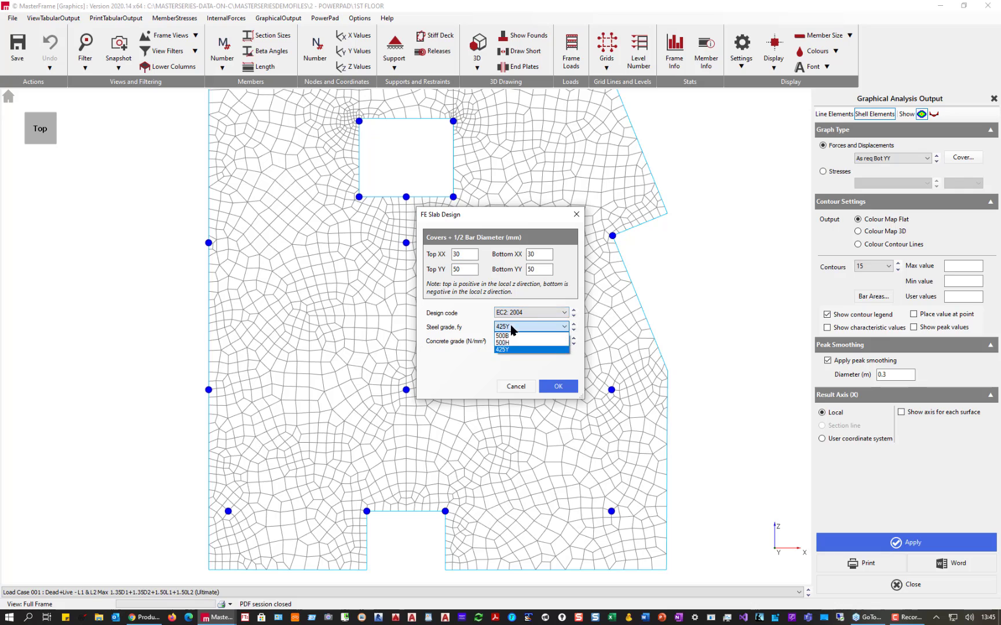
pyautogui.click(508, 336)
pyautogui.click(561, 387)
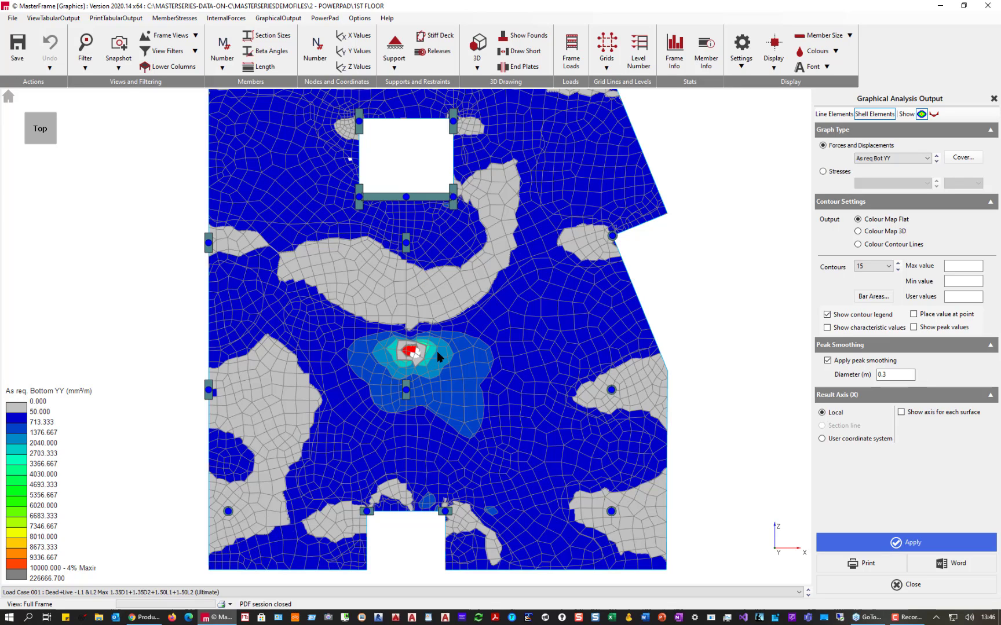
# Display the required reinforcement contours for bottom XX, followed by those for top YY.
pyautogui.click(903, 159)
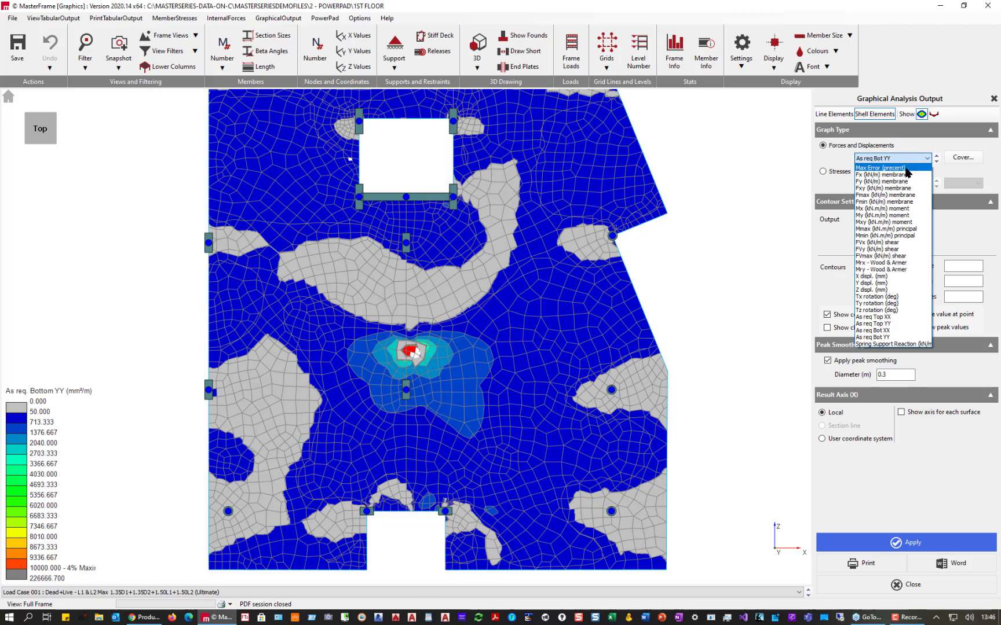
pyautogui.click(875, 330)
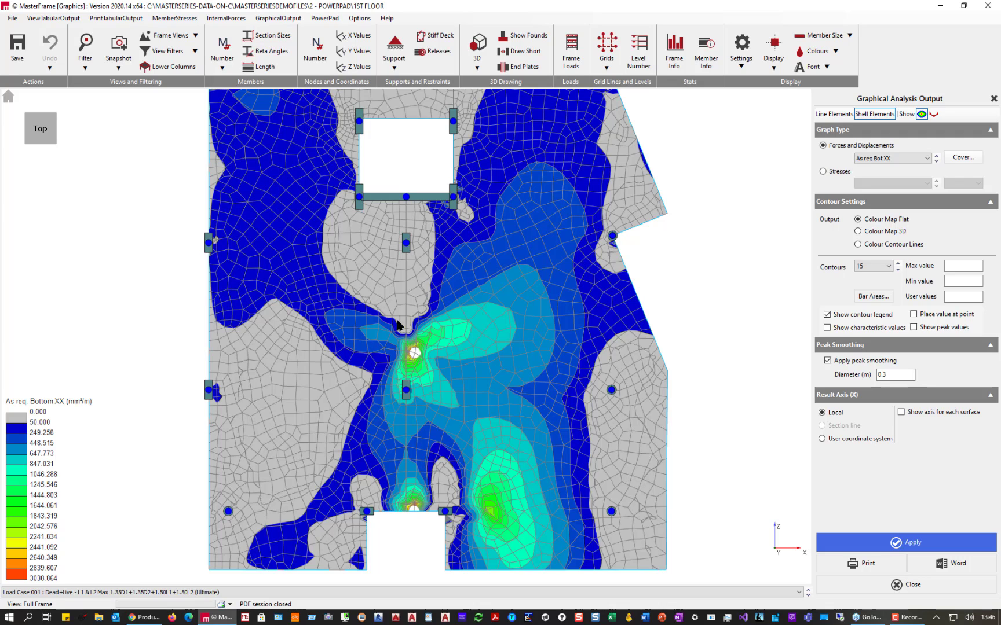
pyautogui.click(876, 159)
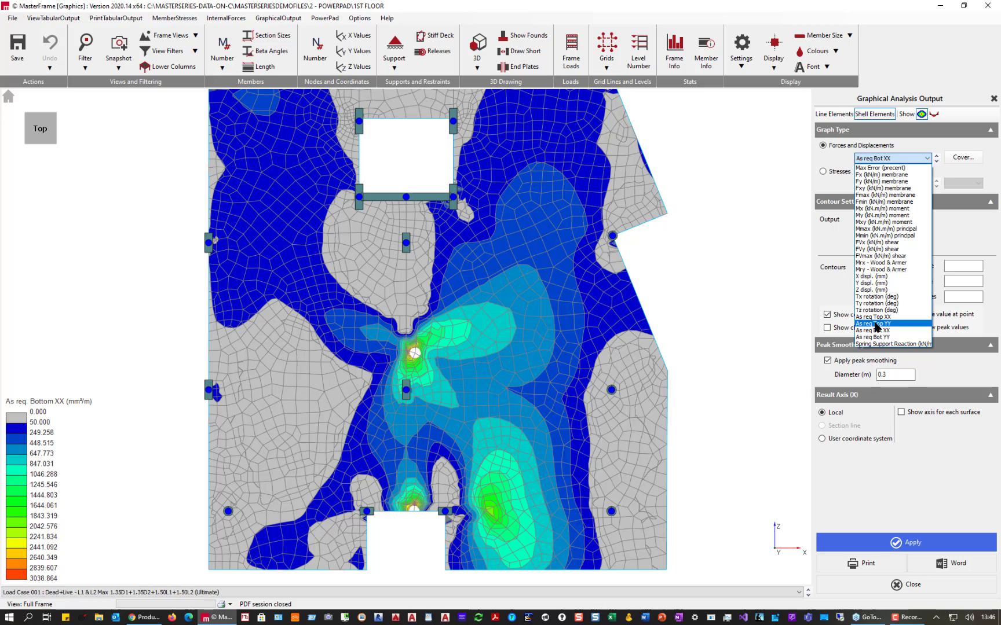
pyautogui.click(872, 324)
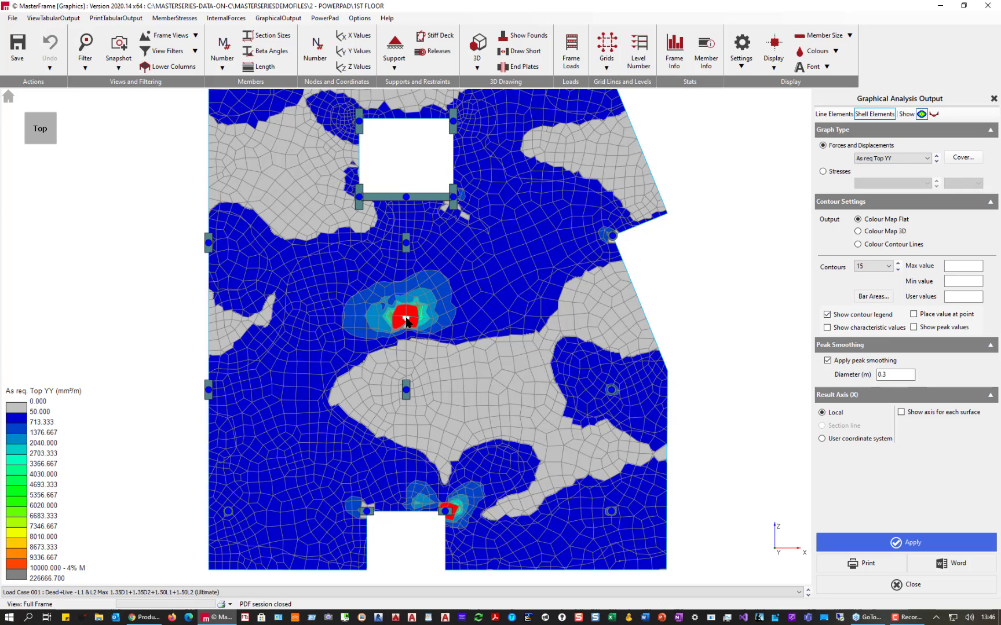
# Plot a line section diagram of the Mry moments from node 44 at the slab opening to node 27 at the edge recess.
pyautogui.click(934, 114)
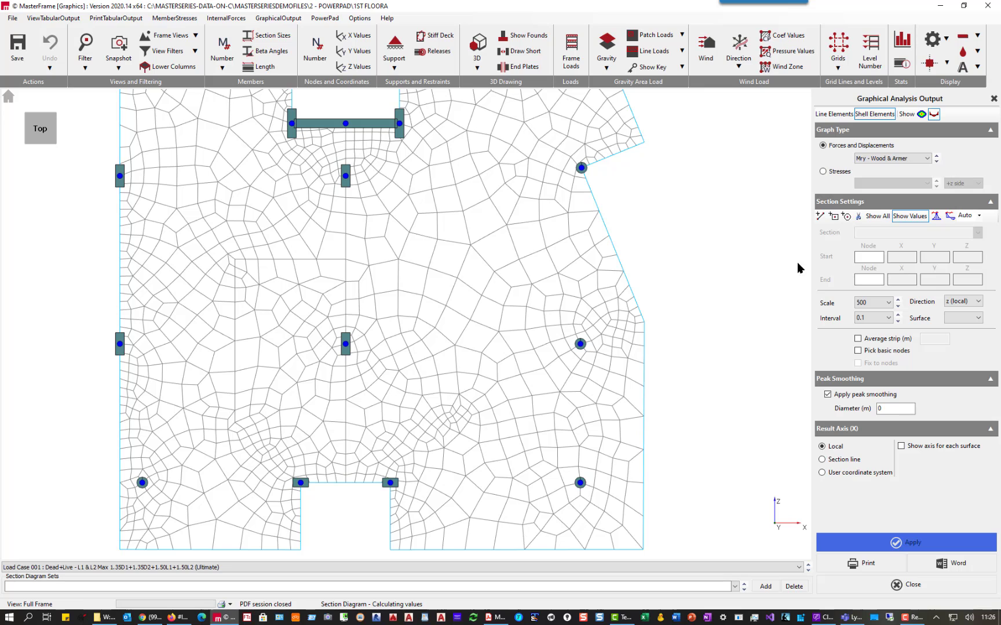
pyautogui.click(50, 143)
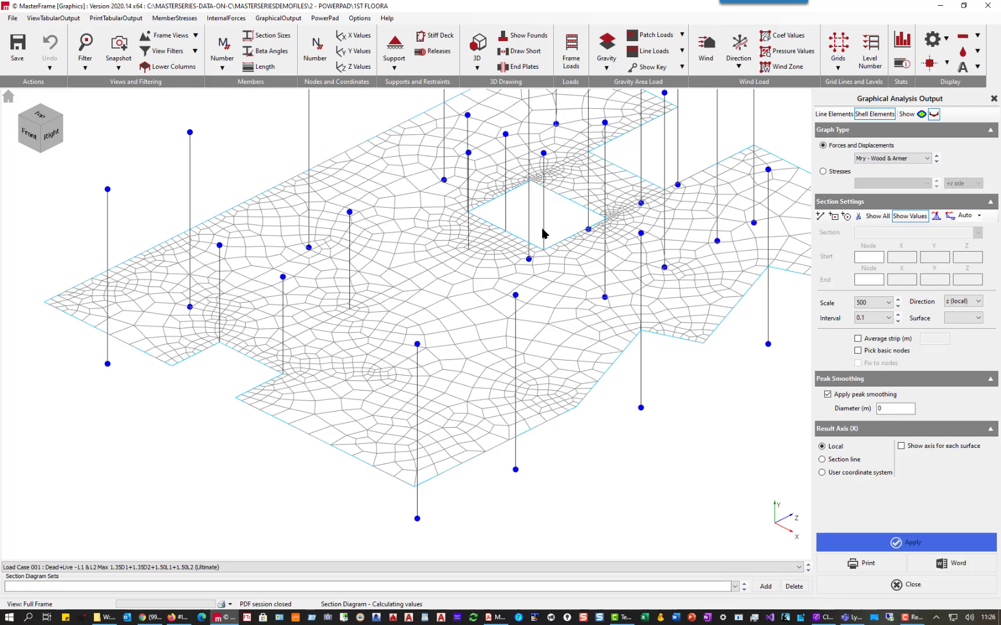
pyautogui.click(819, 217)
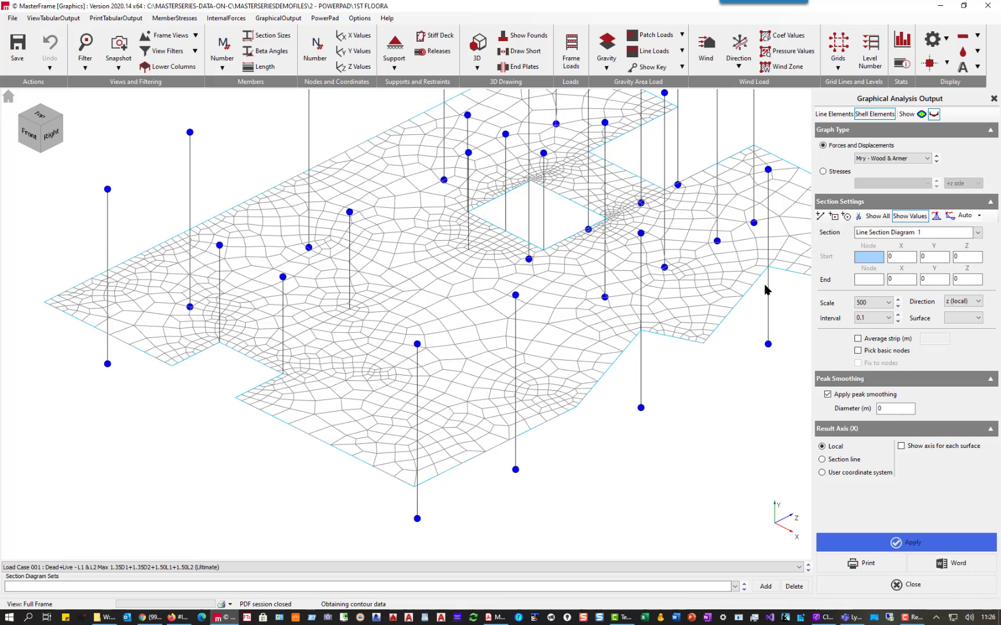
pyautogui.click(505, 236)
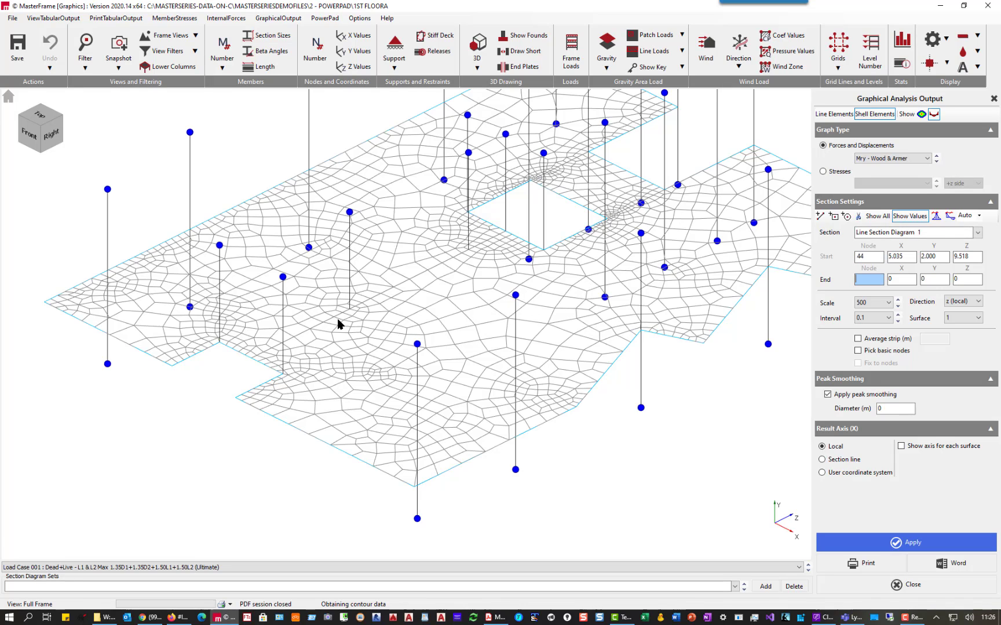
pyautogui.click(252, 363)
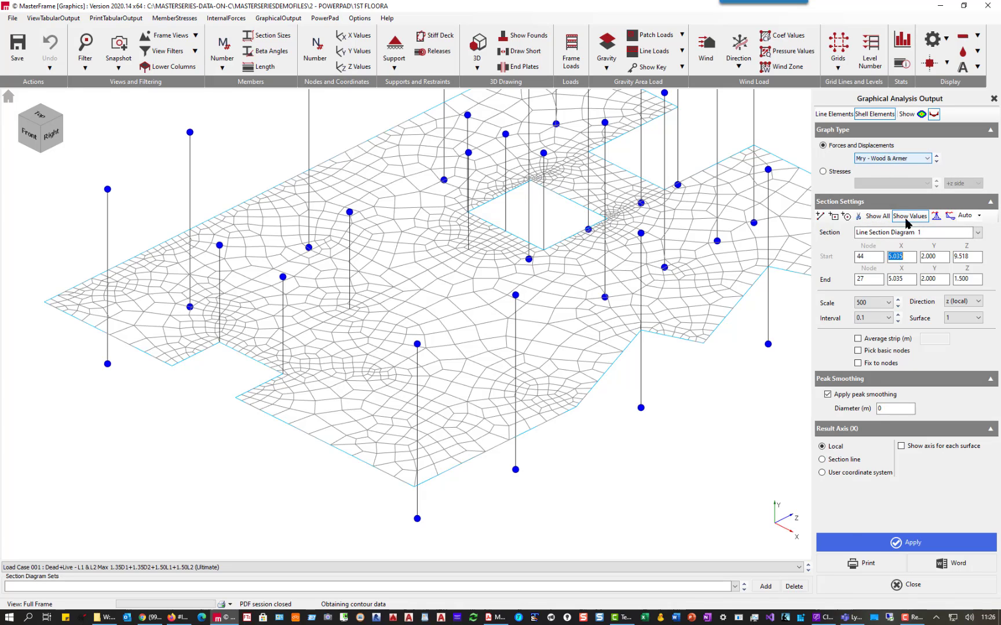
pyautogui.click(886, 544)
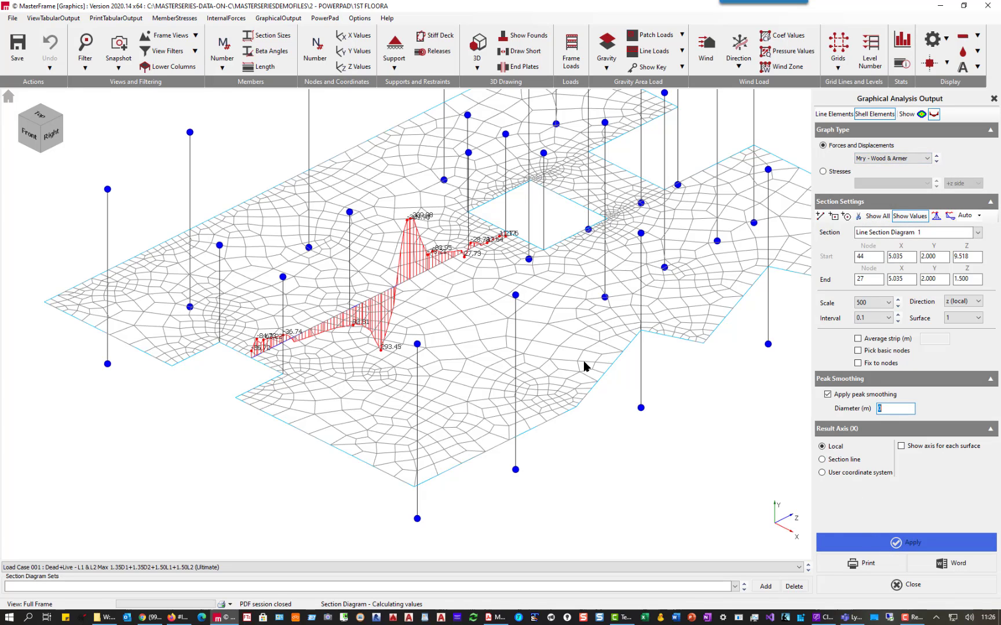
# Inspect the Mry peaks along the line section and replot it averaged over a 1 m strip.
pyautogui.scroll(8, 414, 225)
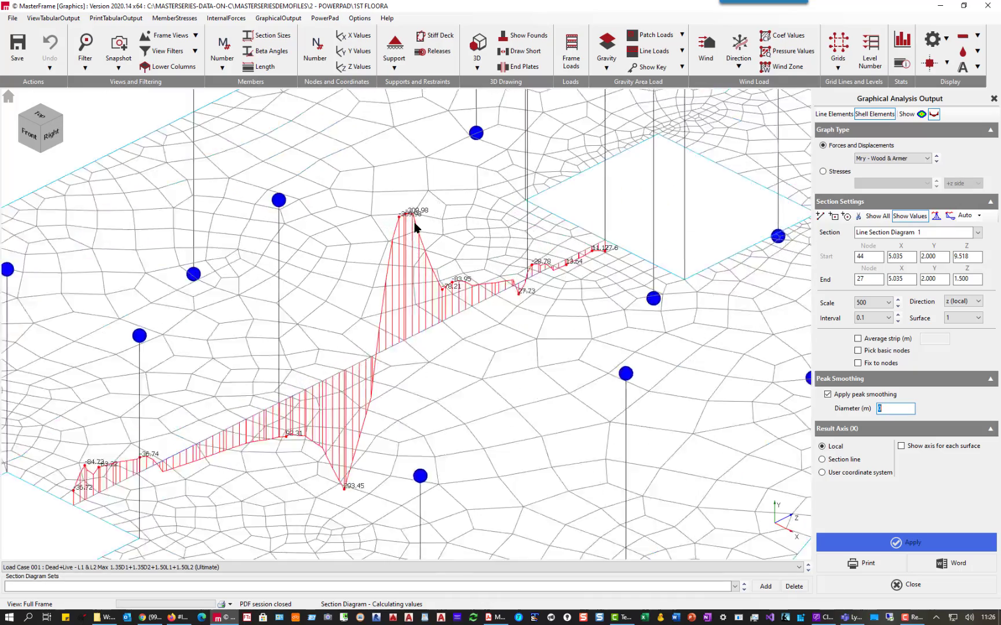
pyautogui.scroll(2, 395, 224)
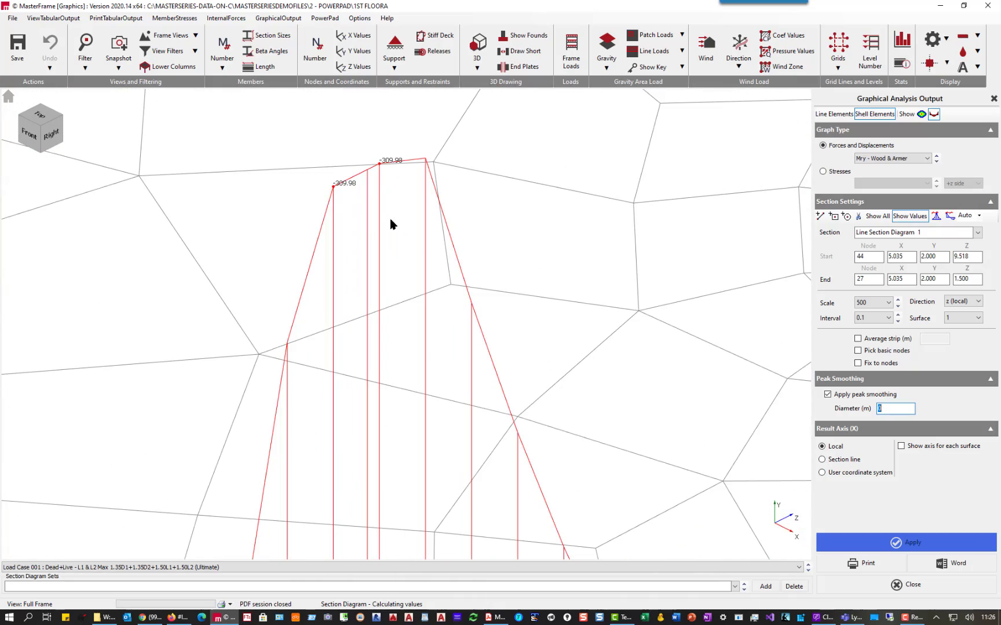
pyautogui.scroll(-3, 392, 165)
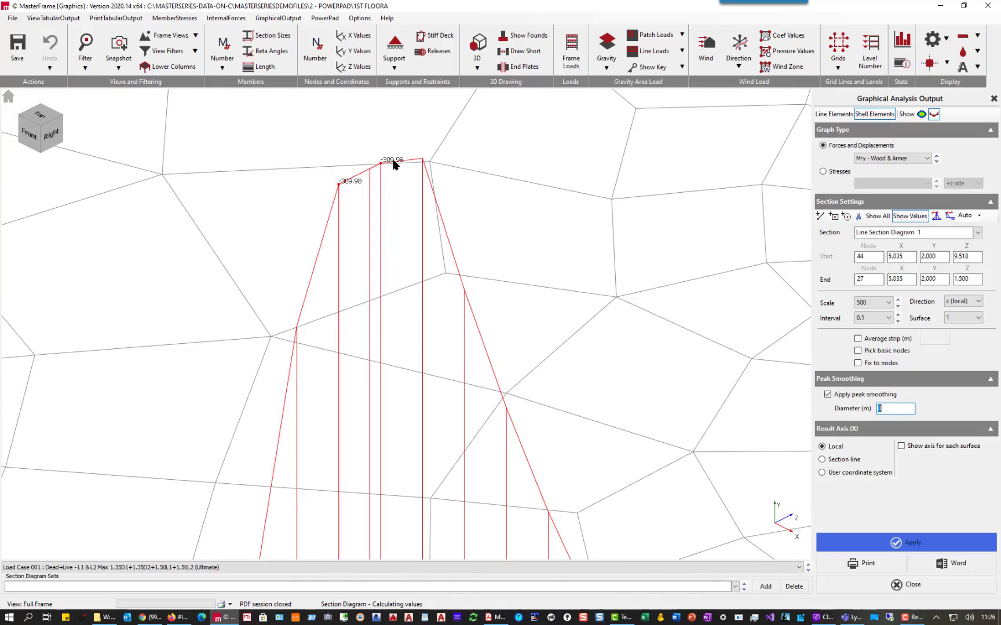
pyautogui.scroll(3, 394, 164)
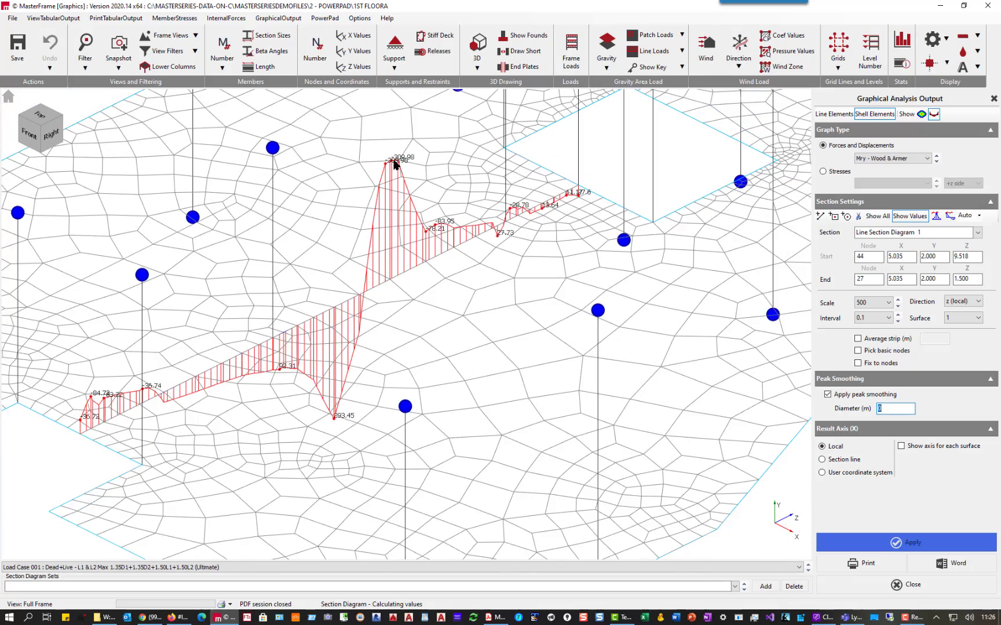
pyautogui.scroll(2, 393, 164)
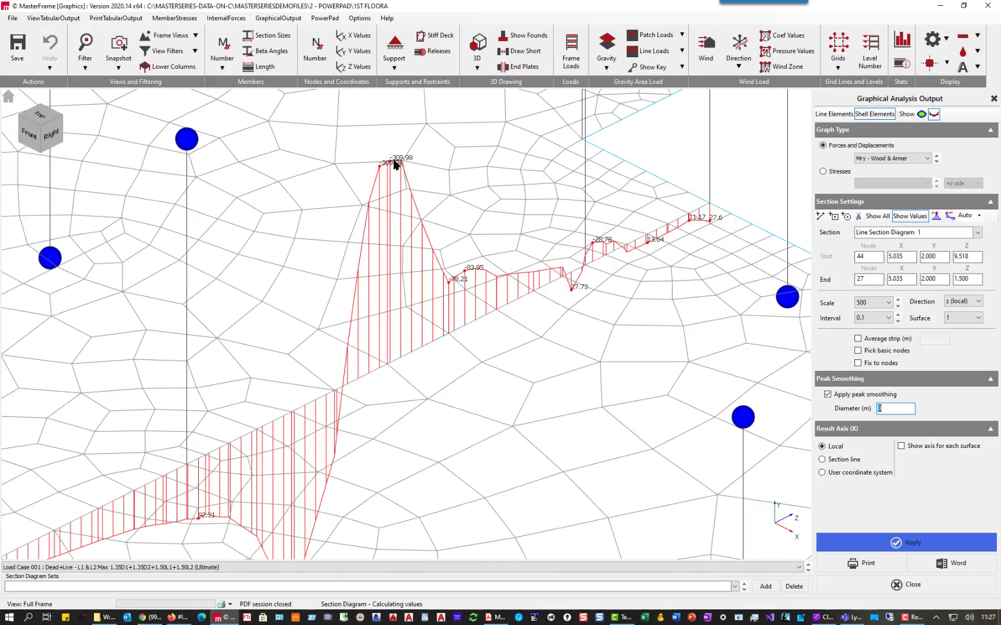
pyautogui.scroll(-6, 394, 164)
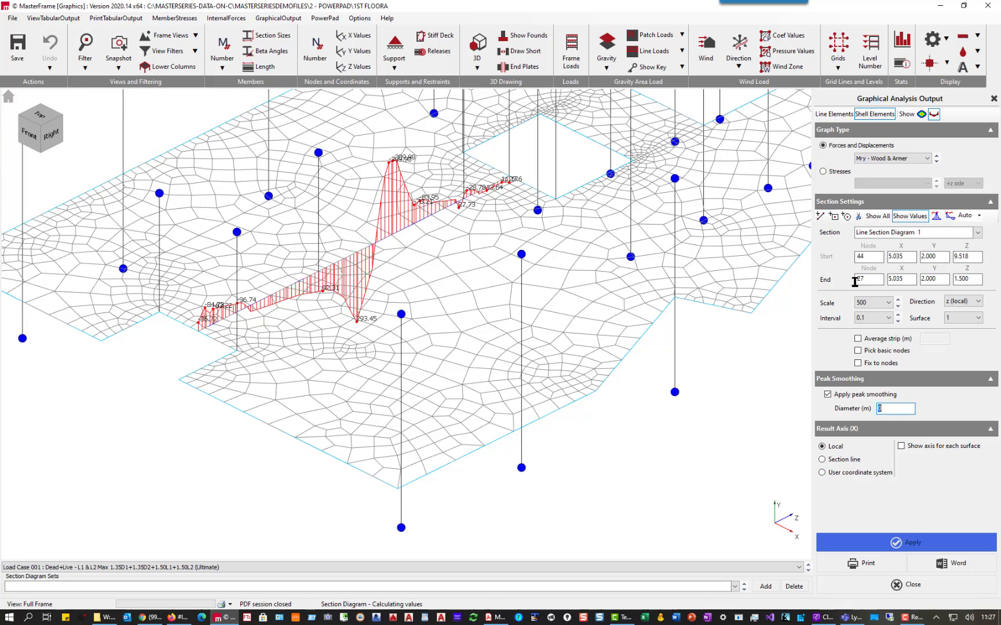
pyautogui.click(858, 339)
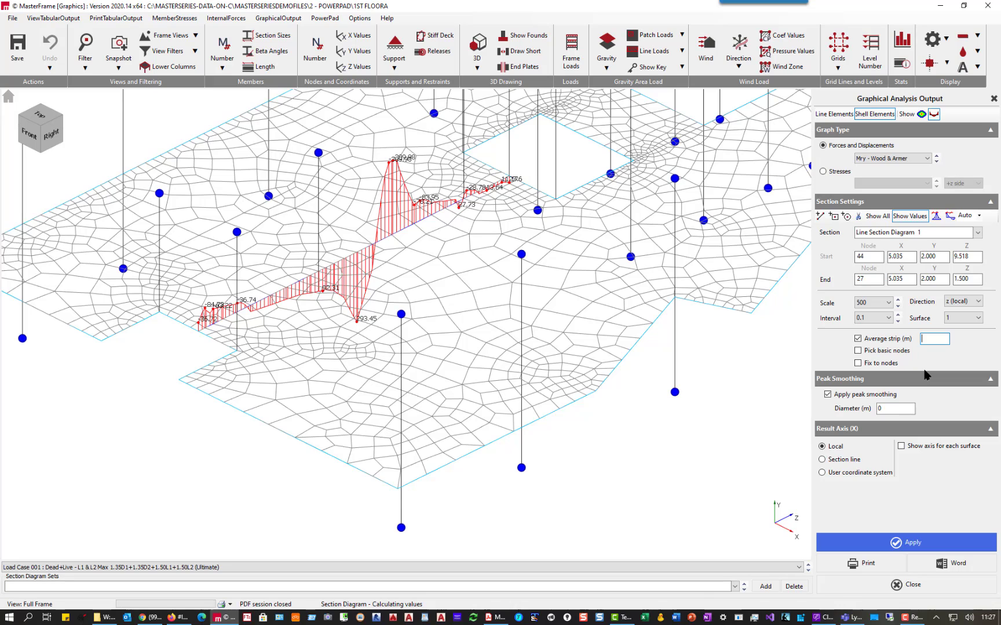
pyautogui.click(897, 543)
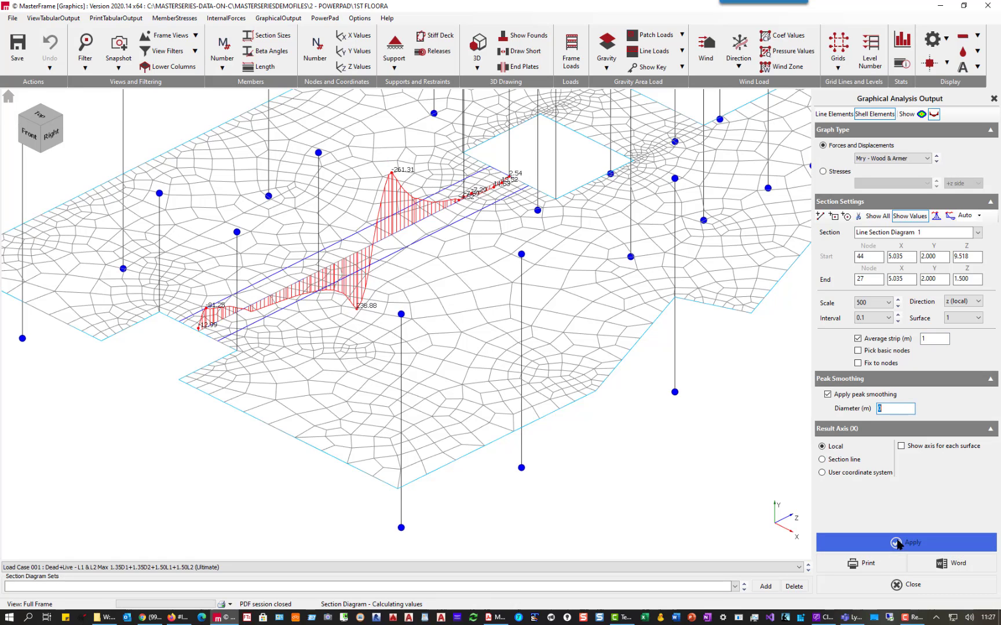
# Add a second Mry line section from node 45 to node 29, averaged over a 1 m strip.
pyautogui.scroll(2, 387, 181)
pyautogui.scroll(1, 387, 180)
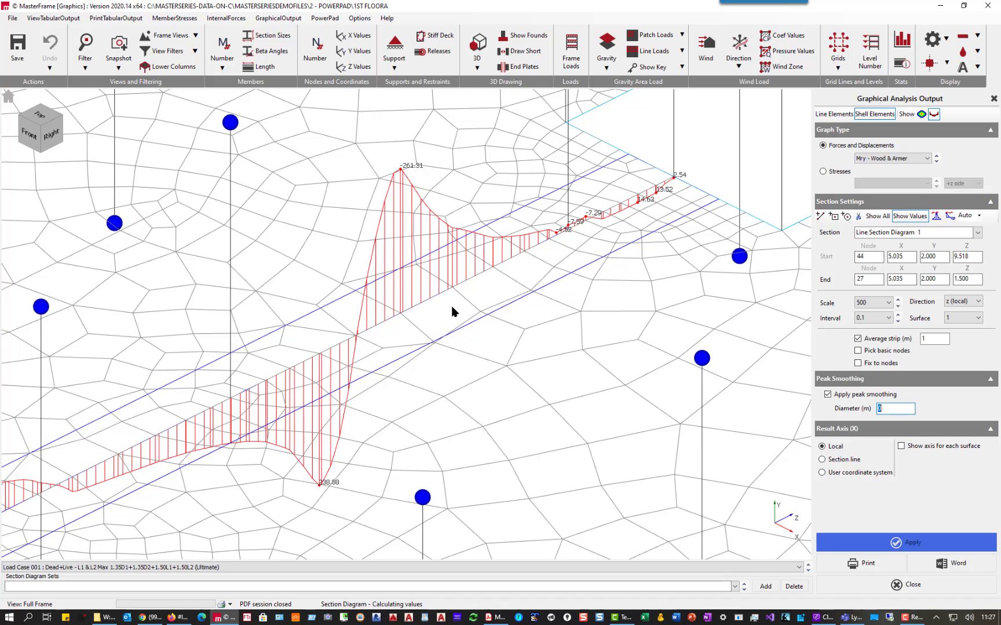
pyautogui.scroll(-3, 389, 241)
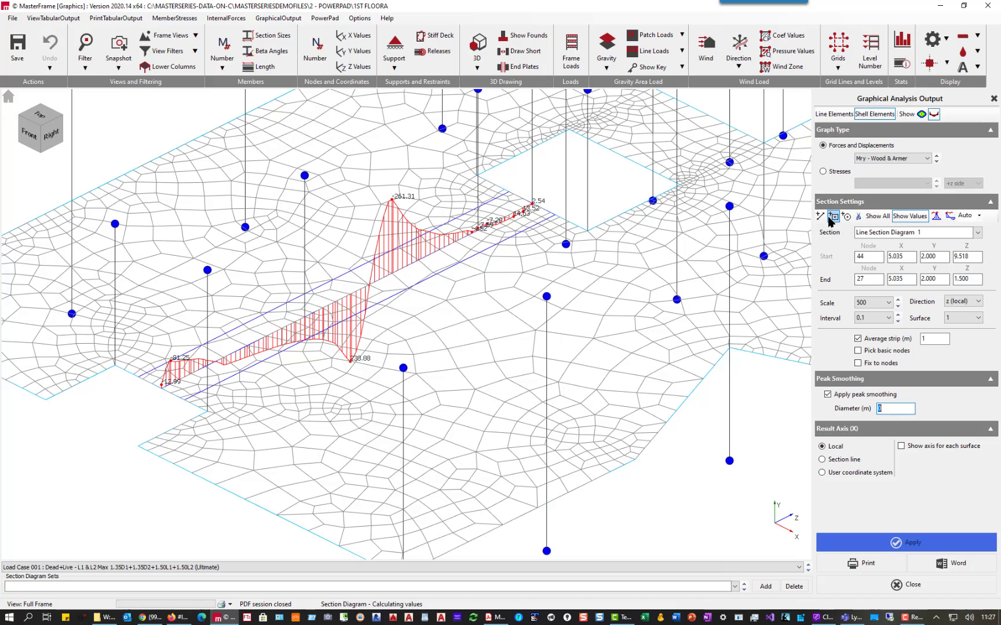
pyautogui.click(819, 219)
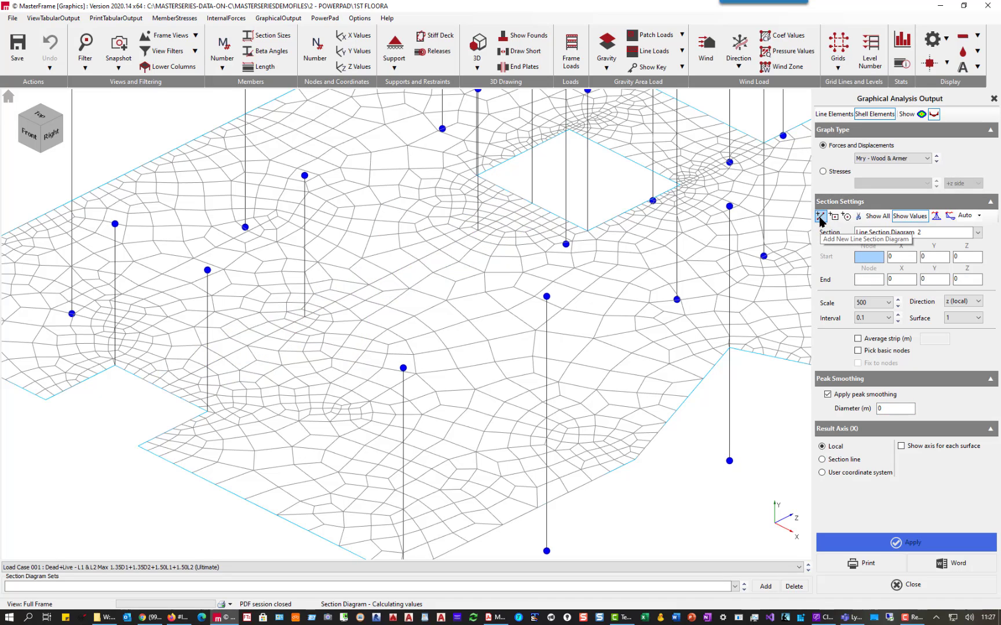
pyautogui.click(587, 231)
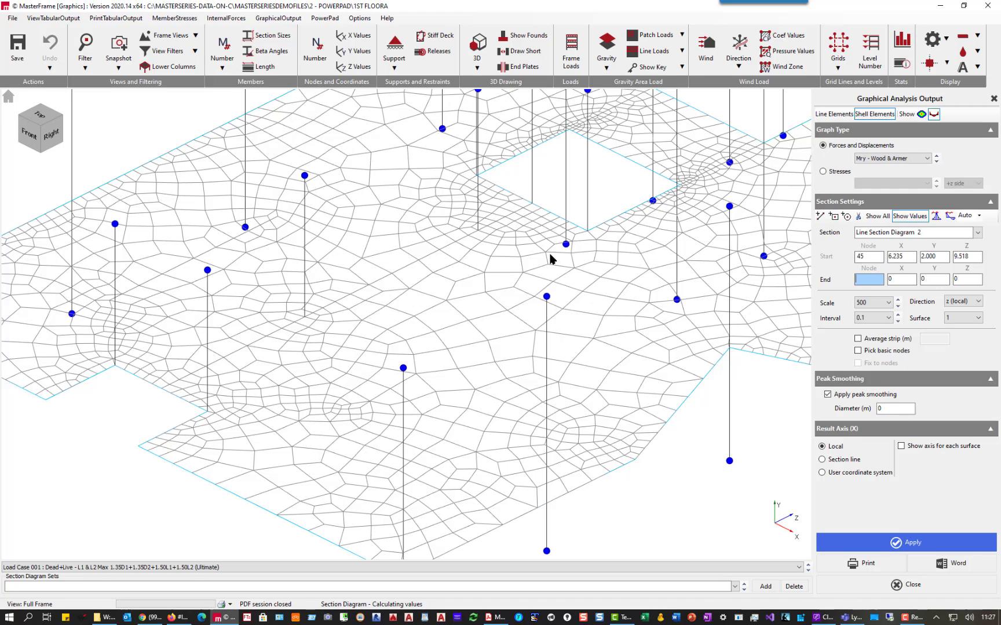
pyautogui.click(205, 412)
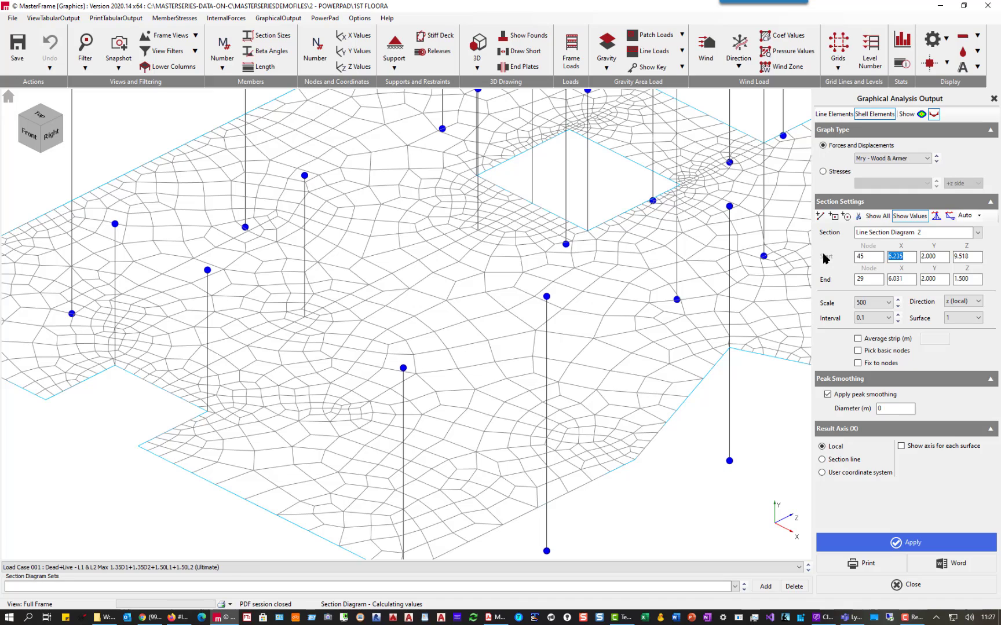
pyautogui.click(888, 340)
pyautogui.click(932, 340)
pyautogui.click(926, 542)
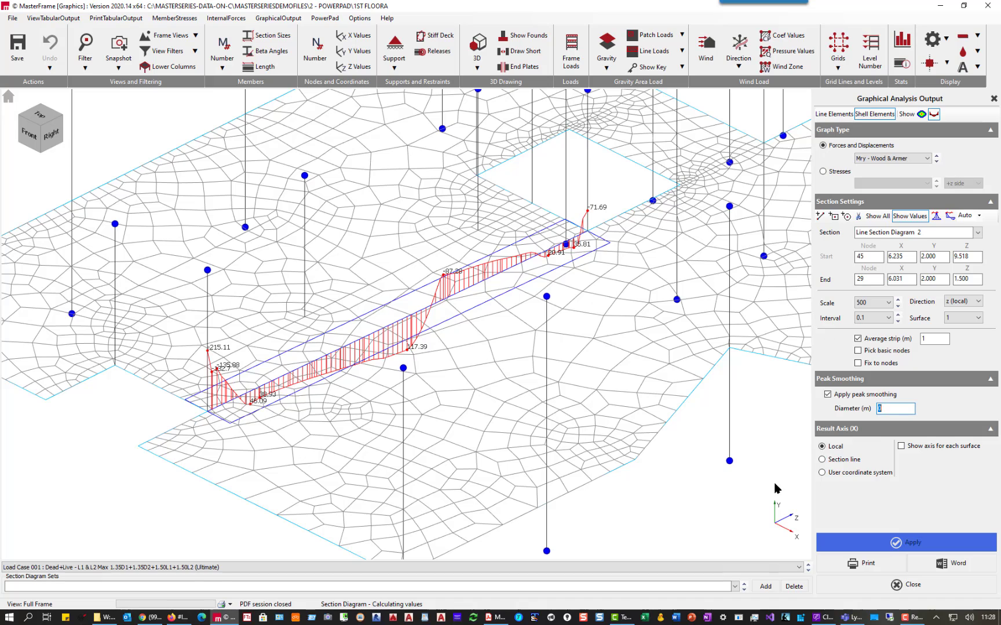
# Show both Mry line section diagrams together on the slab and turn off drawing of the finite element mesh.
pyautogui.click(877, 216)
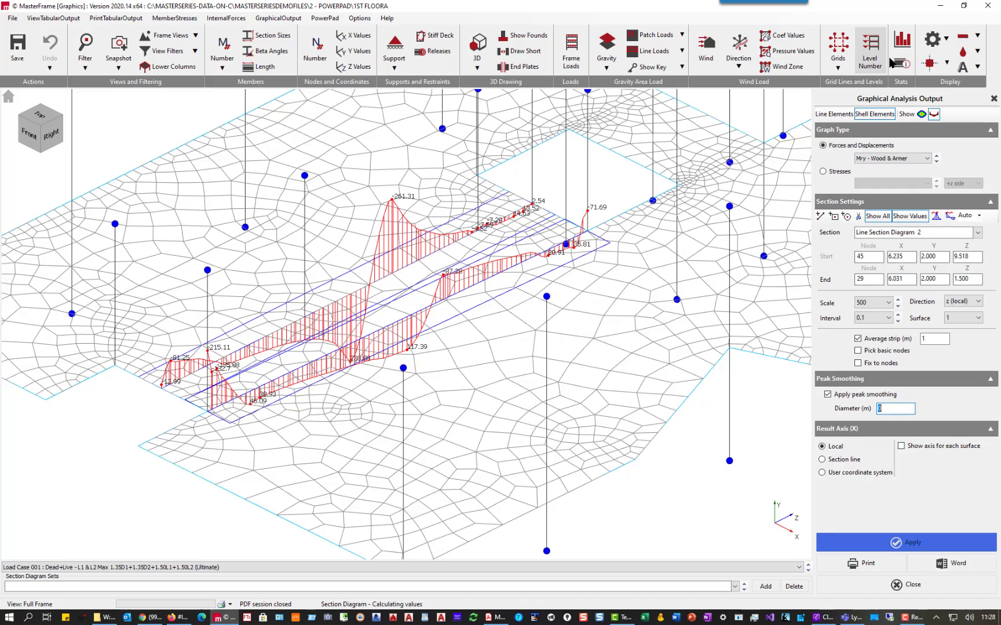
pyautogui.click(945, 38)
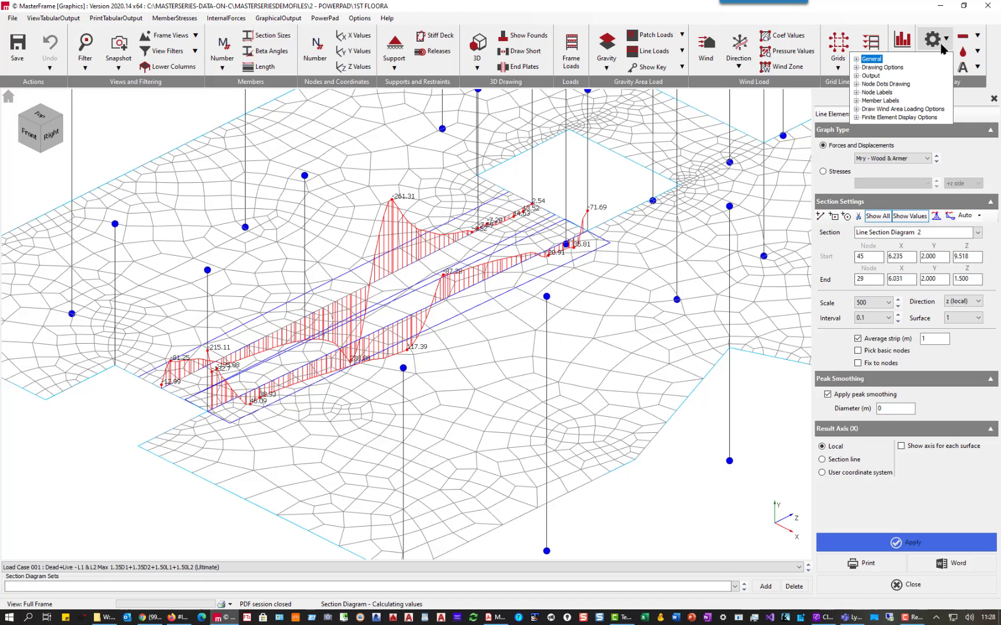
pyautogui.click(857, 117)
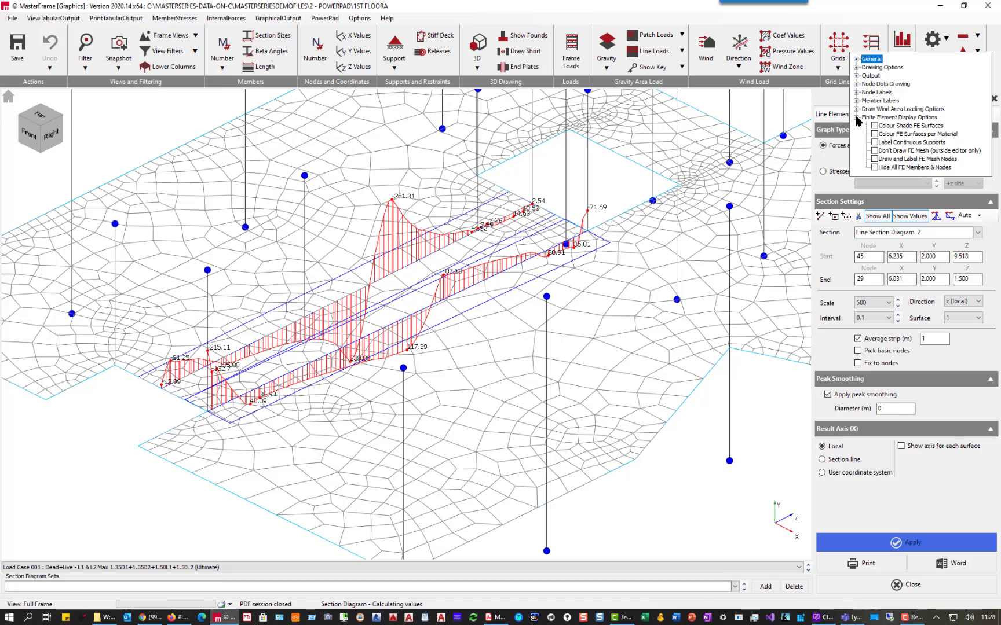
pyautogui.click(874, 151)
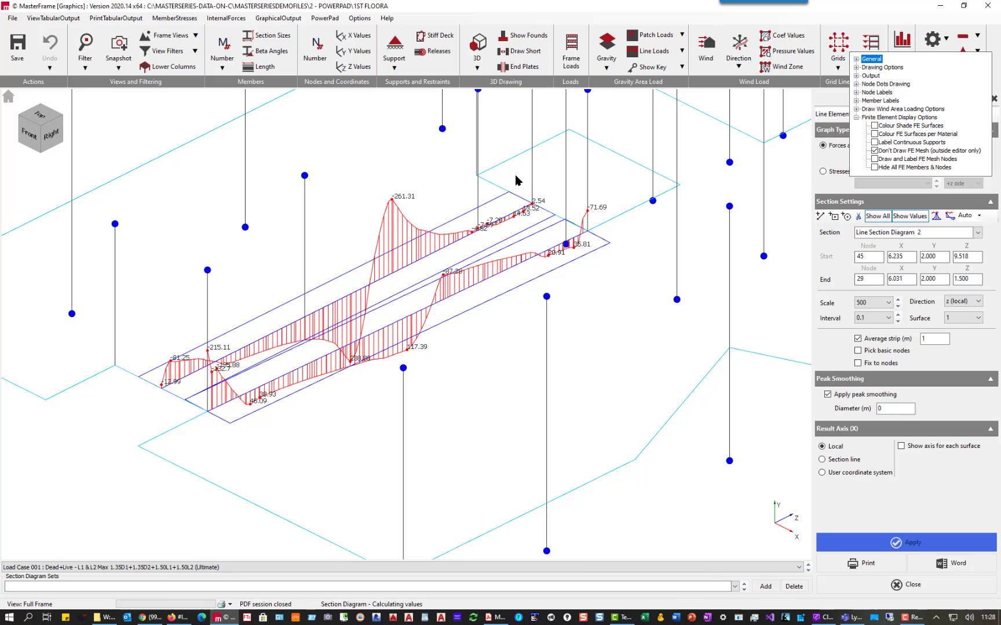
pyautogui.moveTo(248, 394); pyautogui.dragTo(338, 413, button='middle')
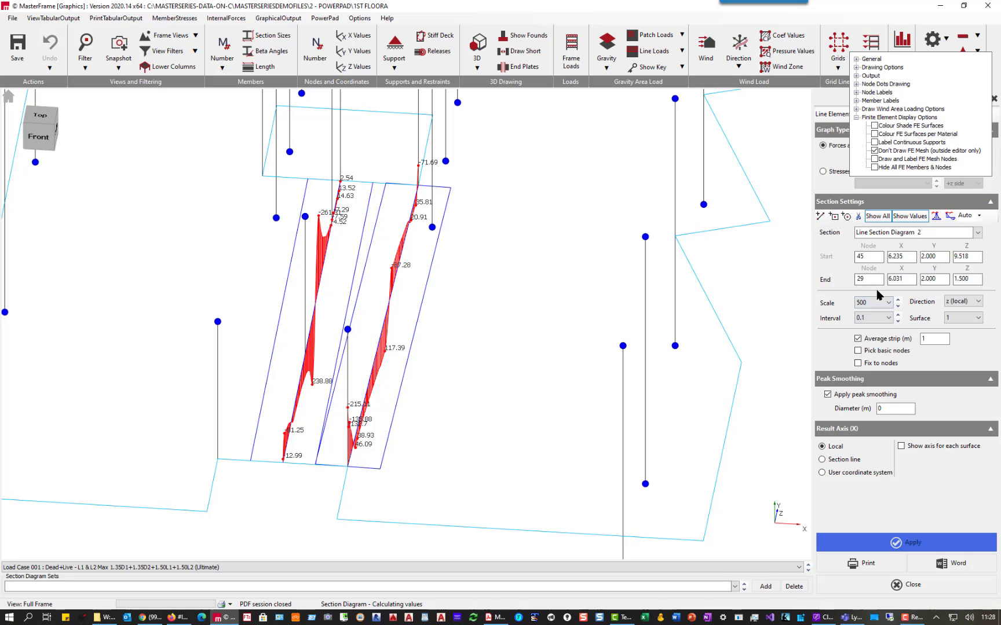
# Move the second line section's end to node 2974 and then to node 2972, replotting the Mry diagram each time.
pyautogui.click(870, 280)
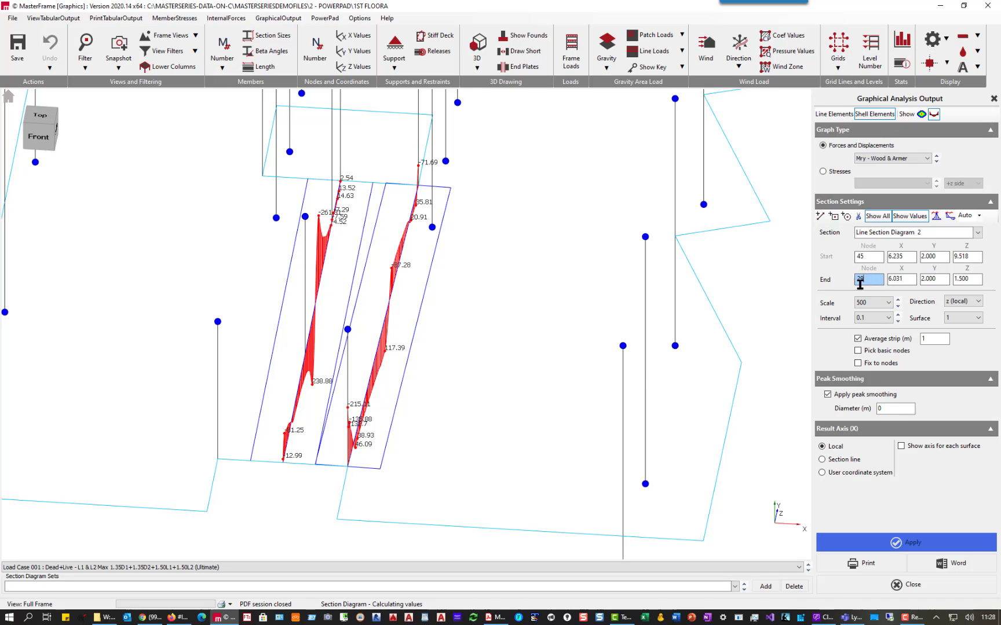
pyautogui.click(359, 472)
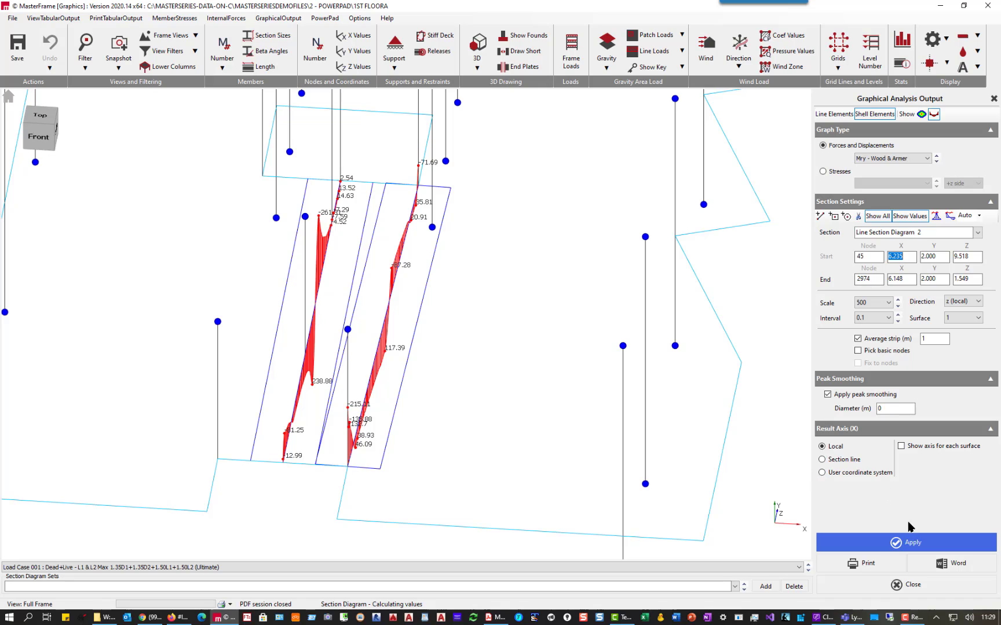
pyautogui.click(912, 543)
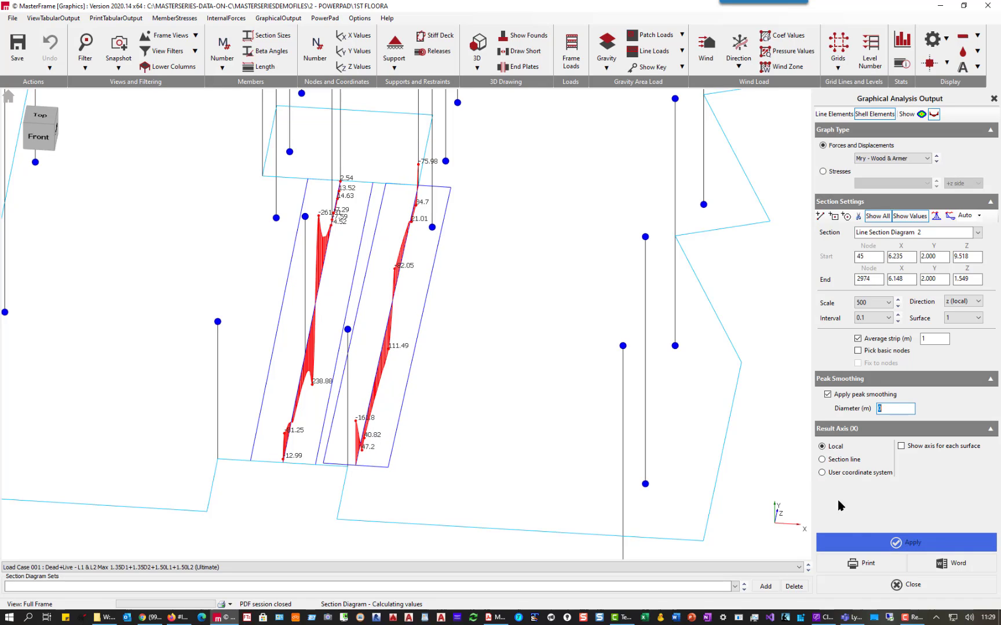
pyautogui.click(874, 278)
pyautogui.click(363, 469)
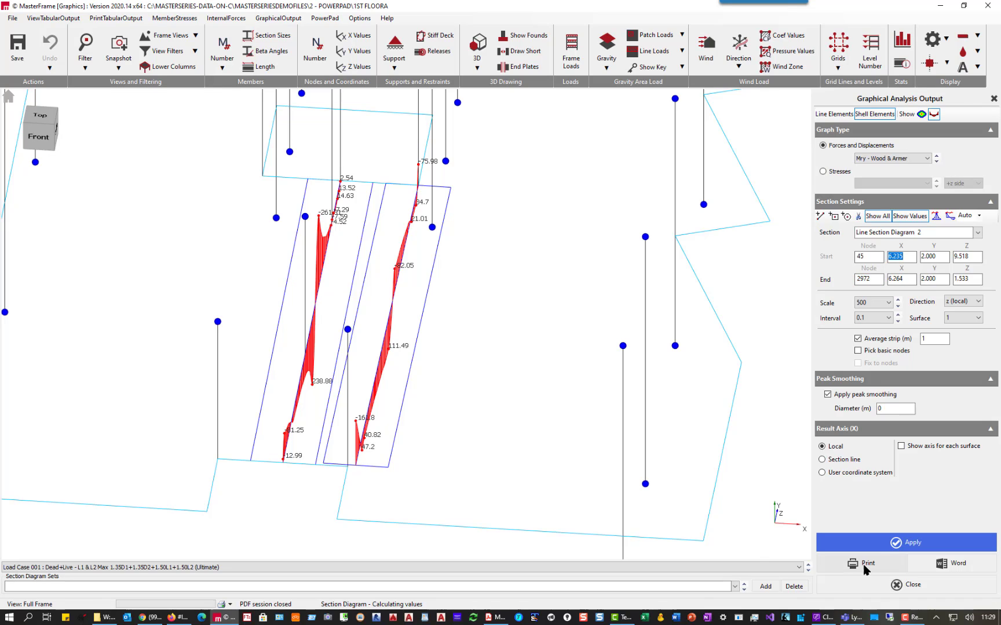
pyautogui.click(896, 545)
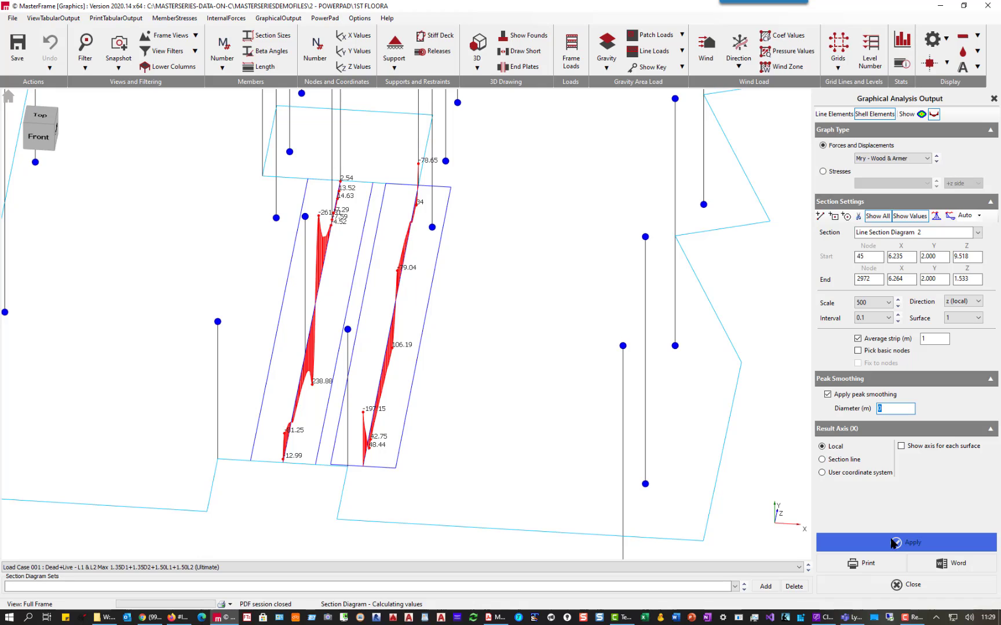
pyautogui.moveTo(408, 316); pyautogui.dragTo(217, 290, button='middle')
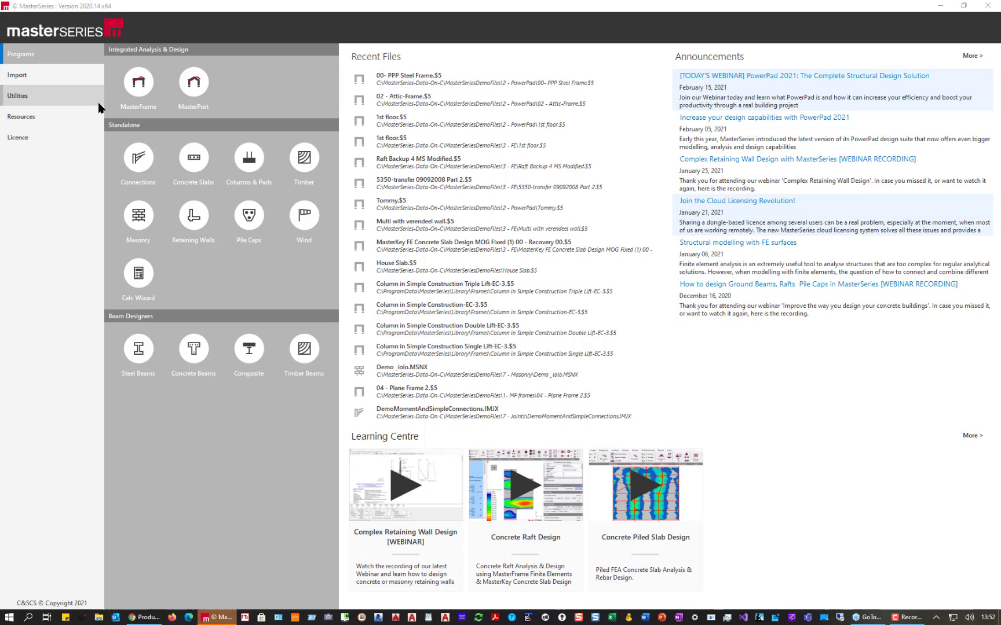
# Open the Slab-FEA Demo.$5 model from the 2 - PowerPad folder in MasterFrame and view its frame load diagram.
pyautogui.moveTo(122, 79)
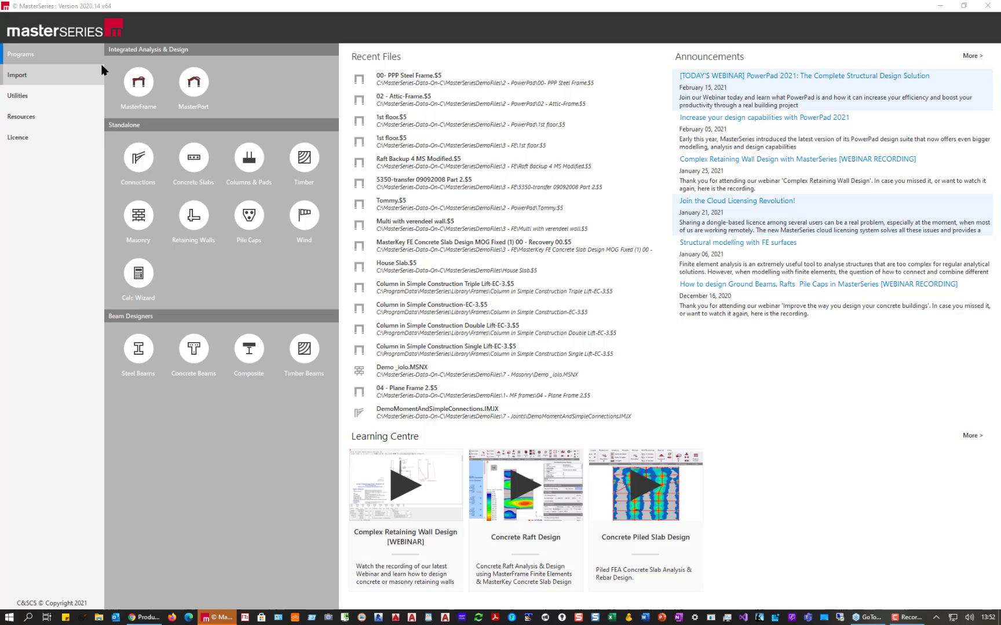
pyautogui.click(138, 82)
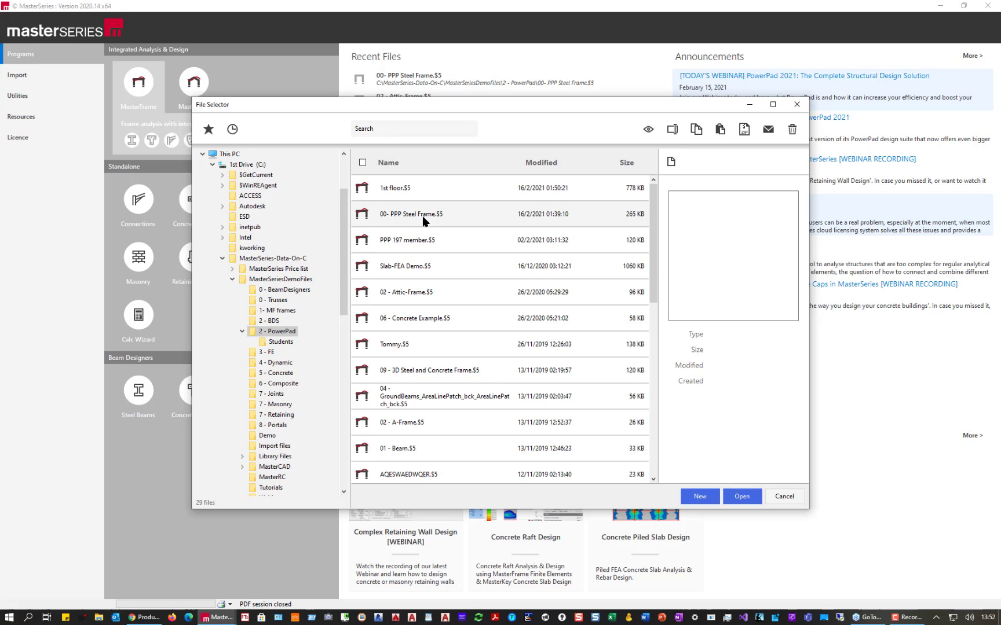
pyautogui.click(404, 269)
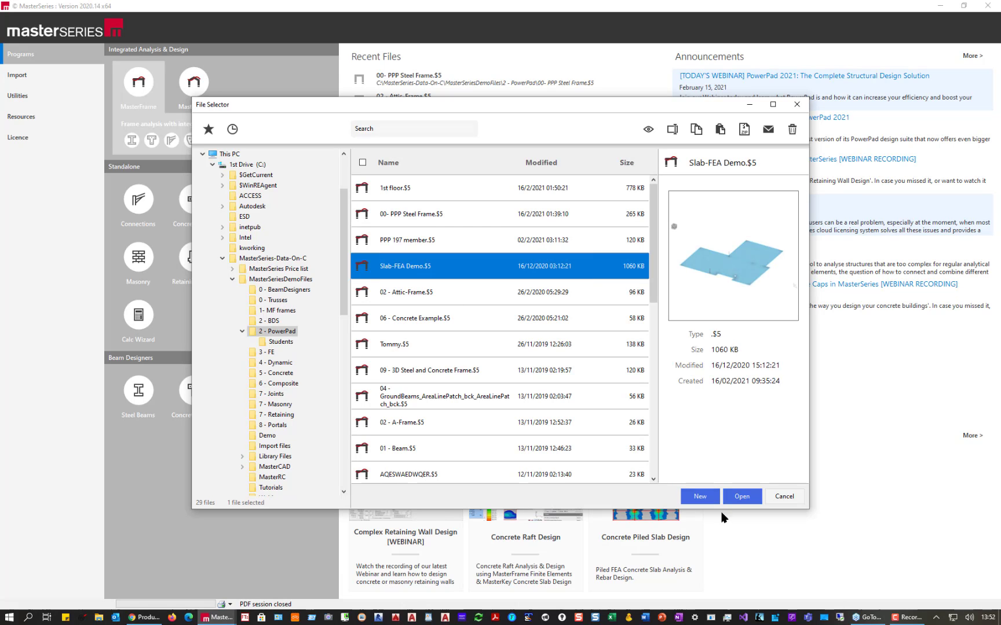
pyautogui.click(742, 497)
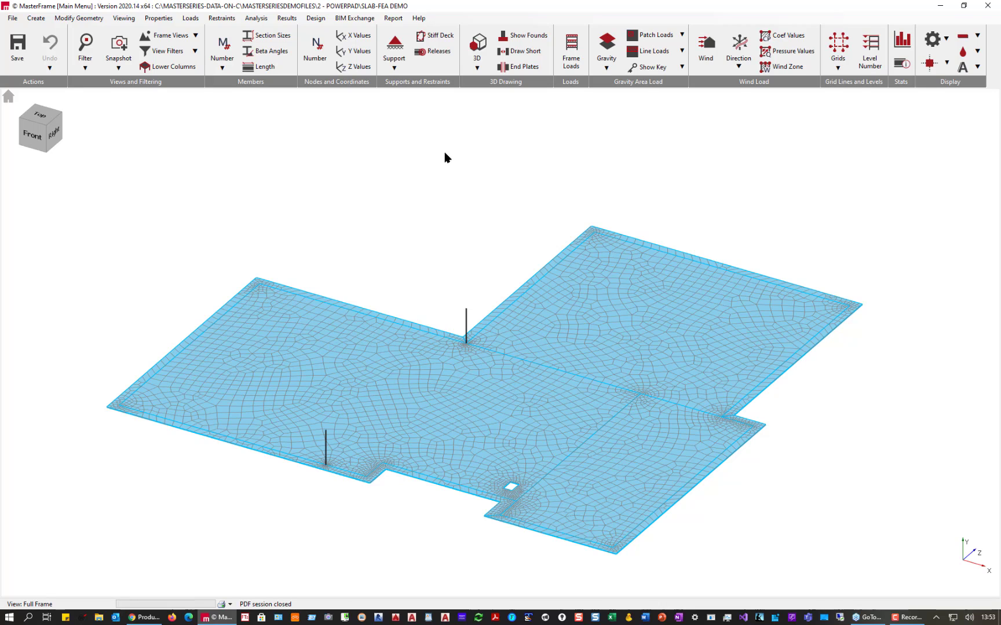
pyautogui.click(570, 47)
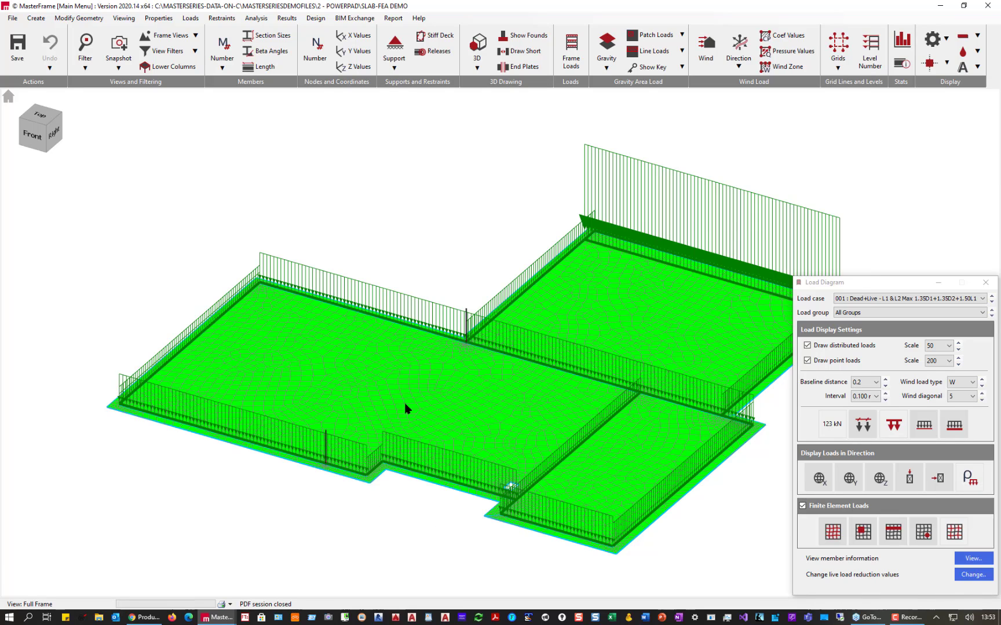
pyautogui.click(985, 282)
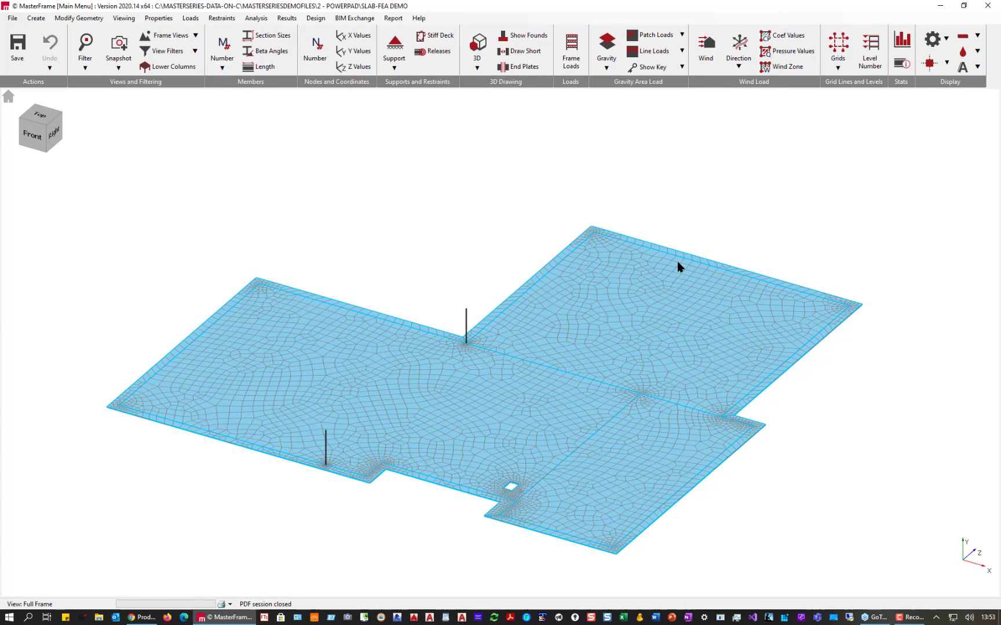
# Request the graphic analysis results for the slab model and run the analysis.
pyautogui.click(284, 20)
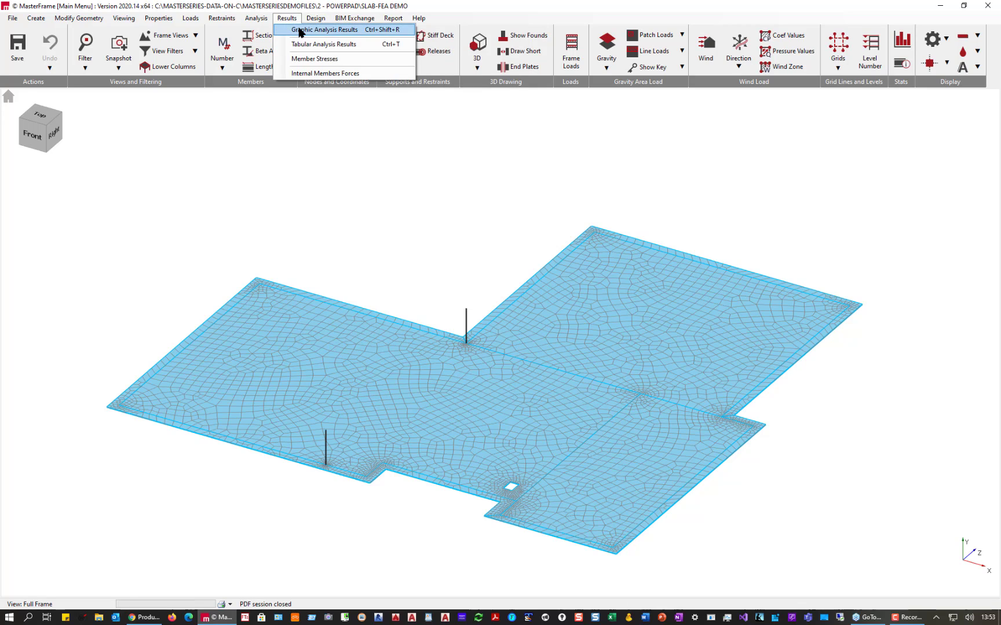
pyautogui.click(324, 29)
pyautogui.click(376, 288)
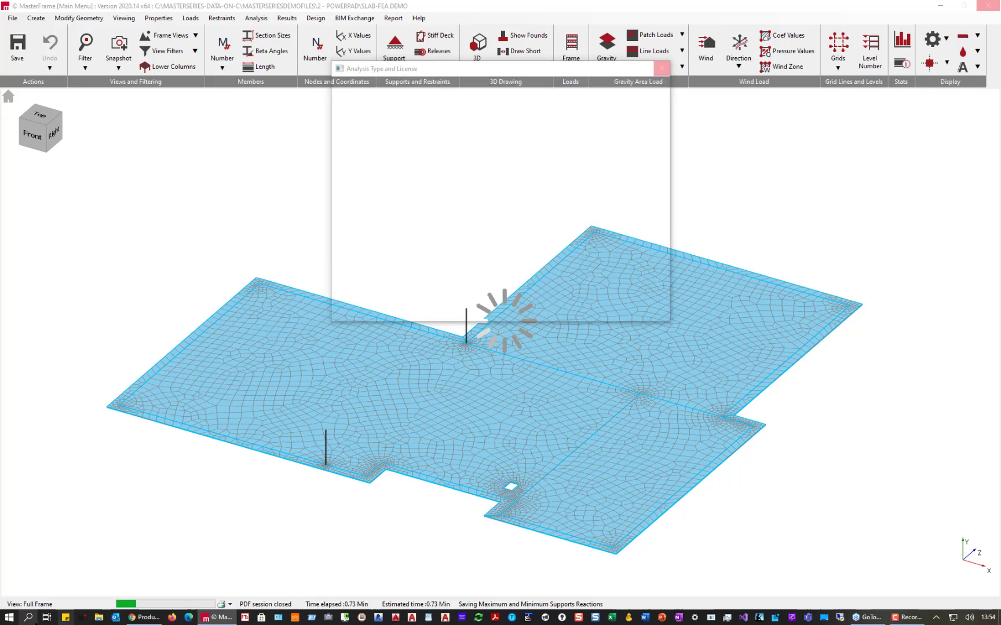
# Switch to the browser and open the bookmarked appc_soil_properties_718.pdf in a new tab.
pyautogui.click(148, 618)
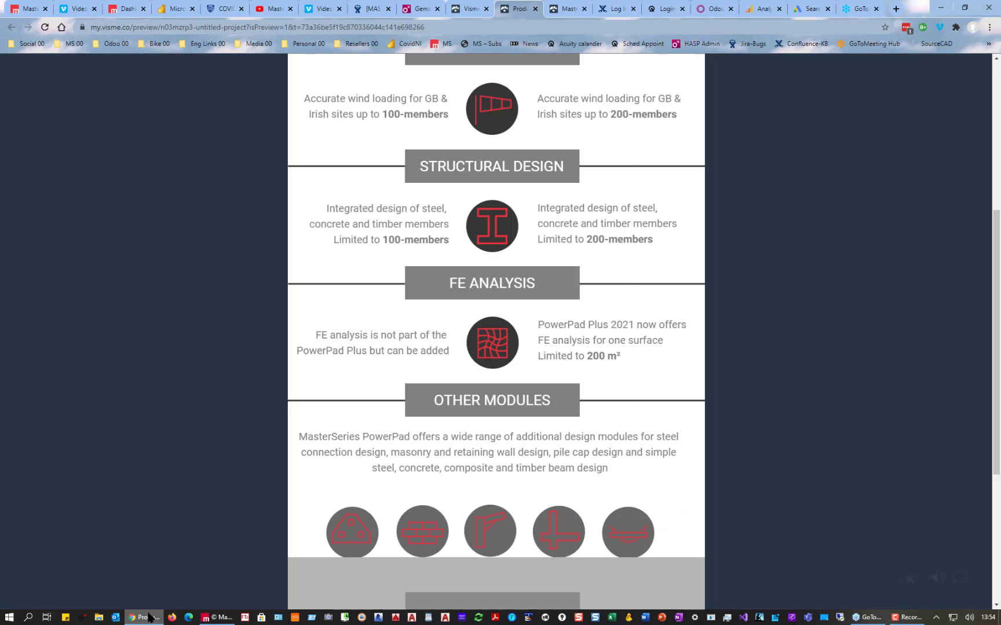
pyautogui.click(904, 9)
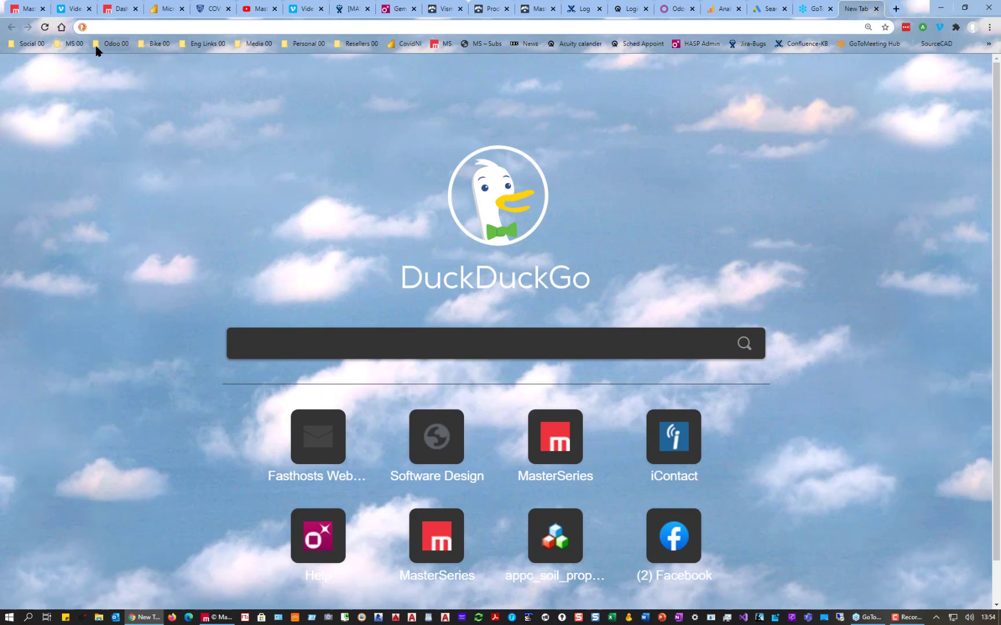
pyautogui.click(74, 44)
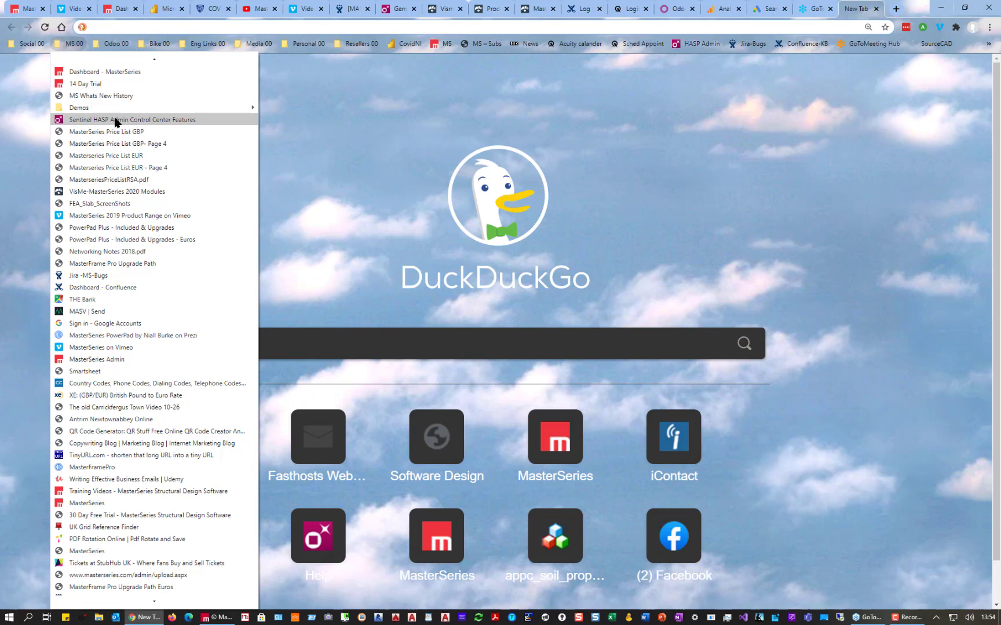
pyautogui.moveTo(210, 47)
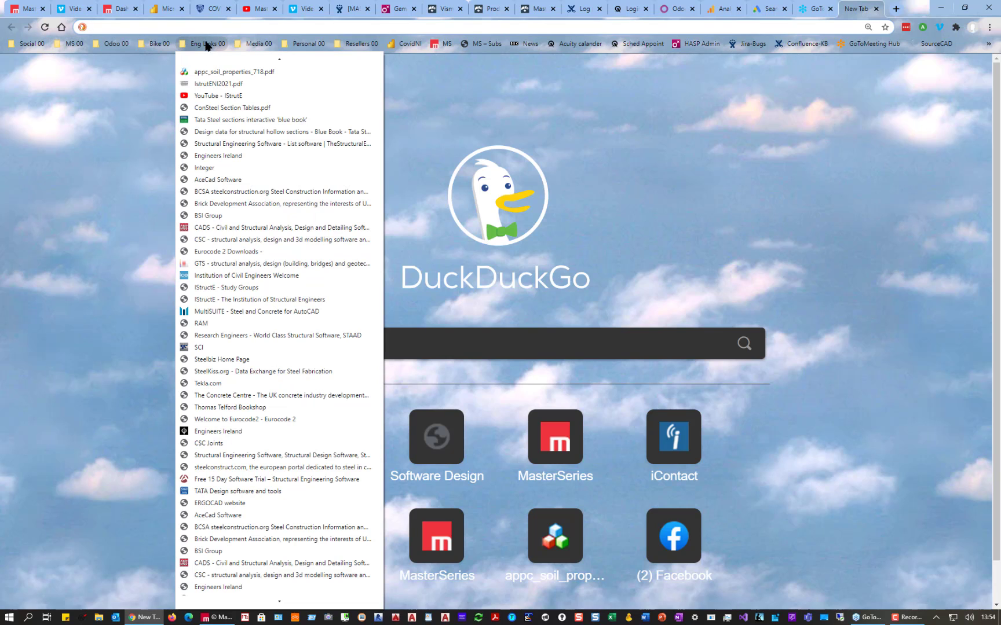
pyautogui.click(227, 78)
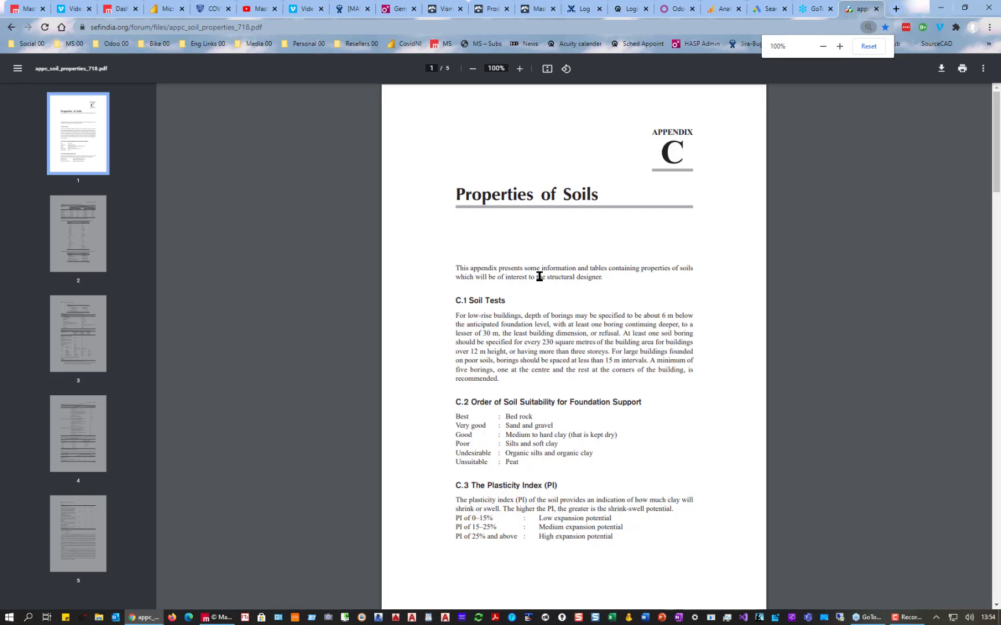
# Examine the soil property tables, in particular the Table C.3 subgrade reaction moduli, including those for clayey soil.
pyautogui.scroll(-20, 537, 276)
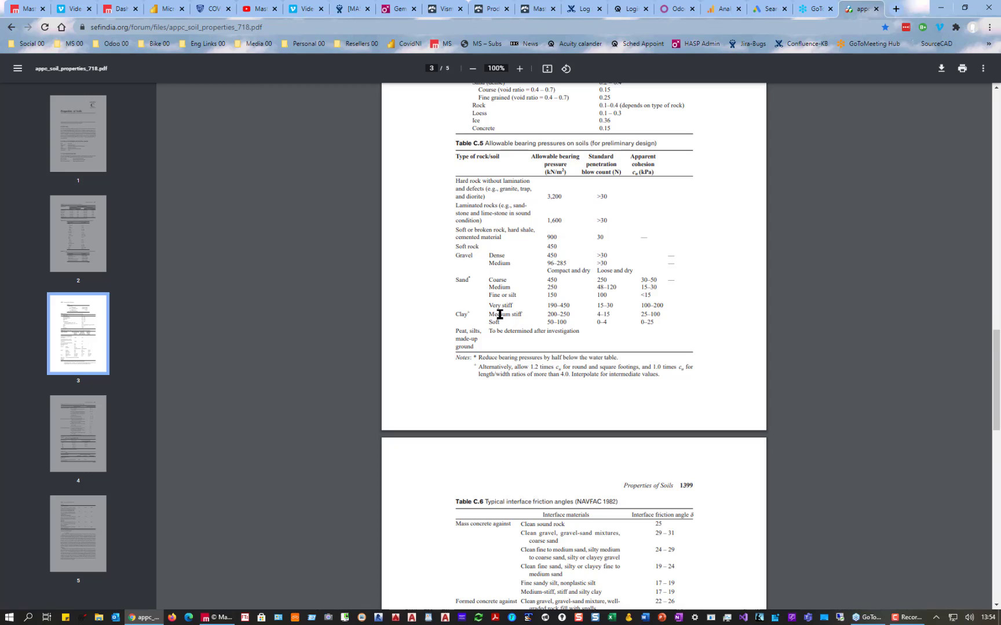
pyautogui.scroll(-7, 500, 314)
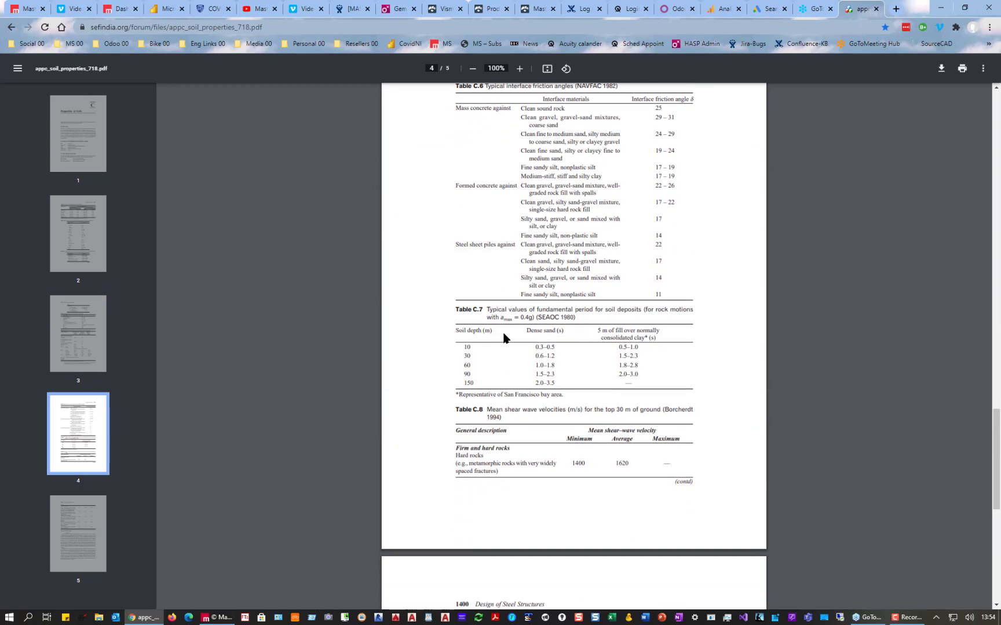
pyautogui.scroll(-8, 544, 320)
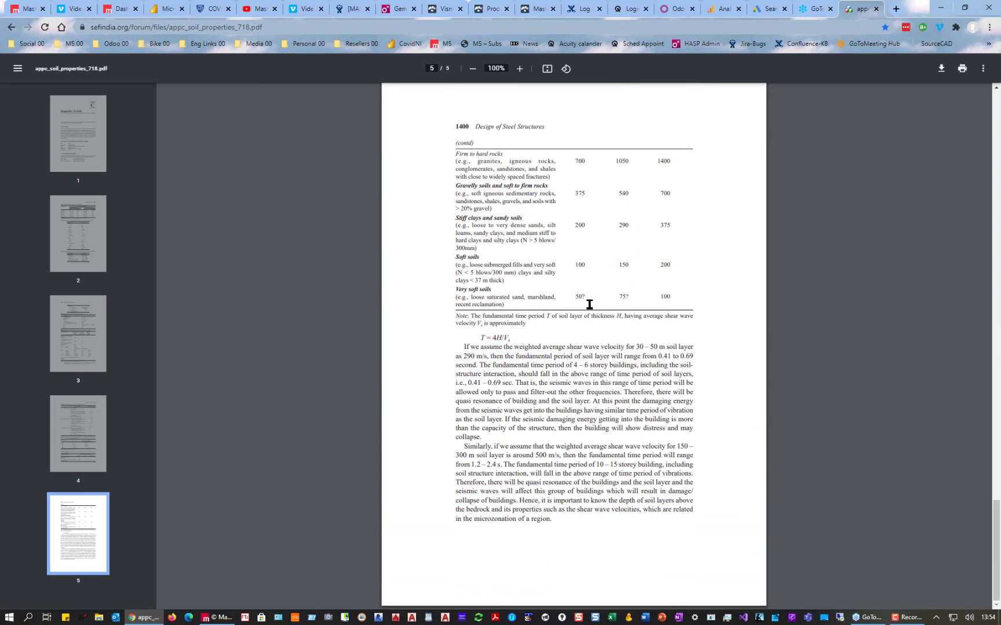
pyautogui.scroll(8, 588, 303)
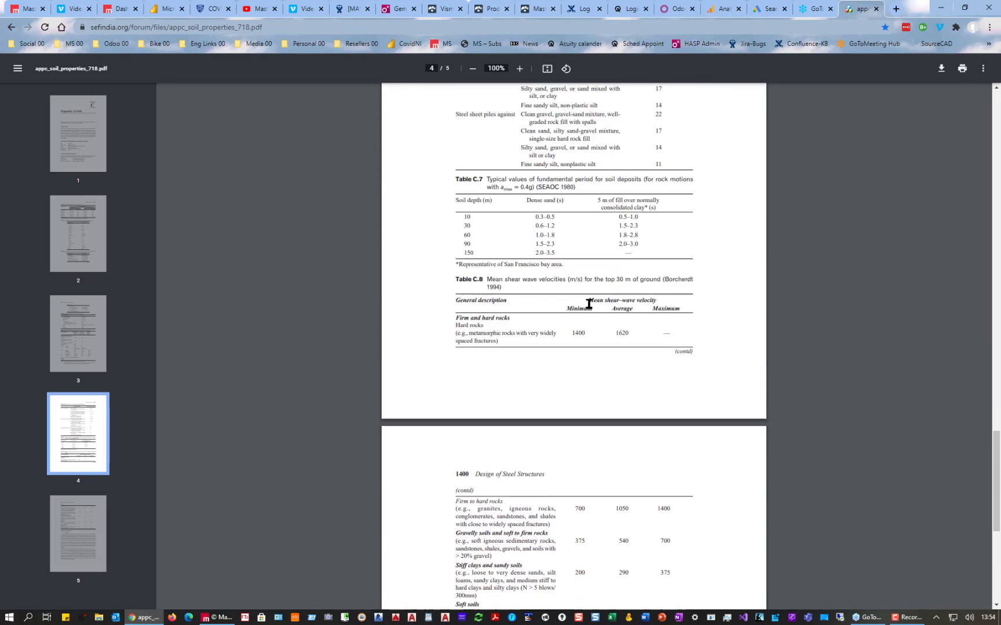
pyautogui.scroll(8, 588, 304)
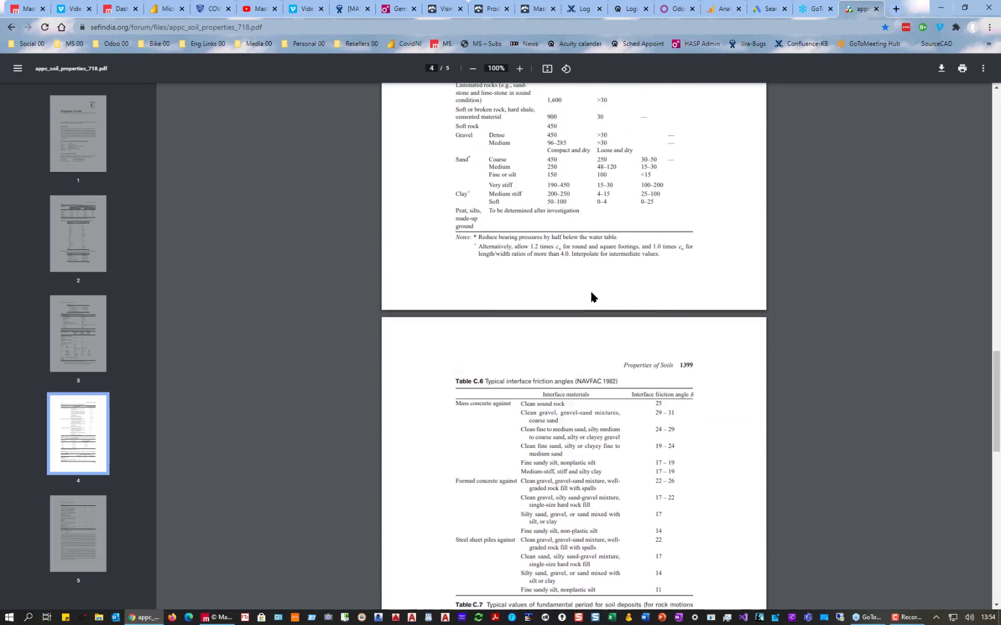
pyautogui.scroll(4, 592, 297)
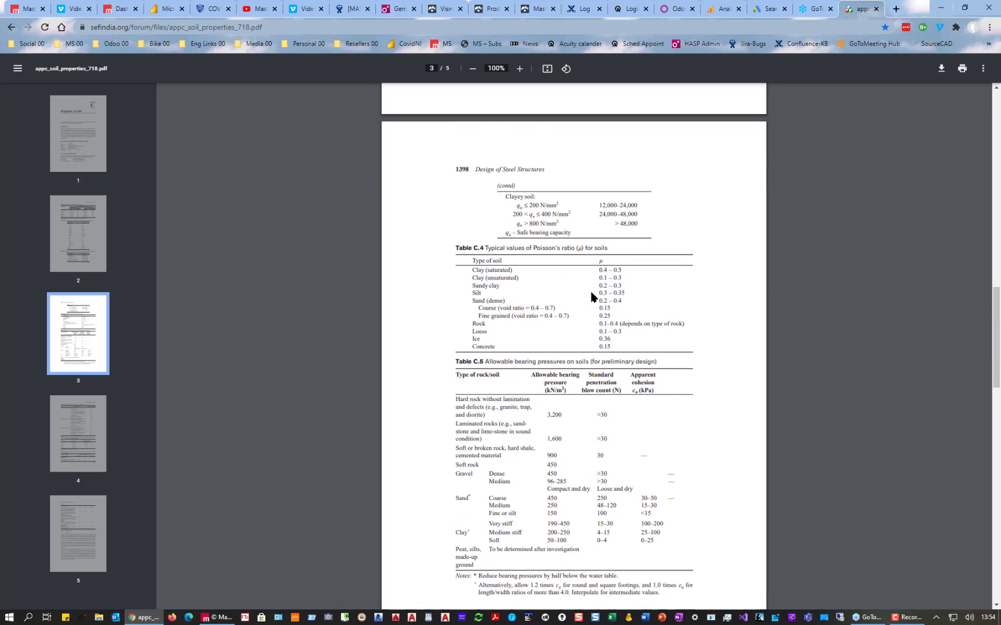
pyautogui.scroll(6, 531, 272)
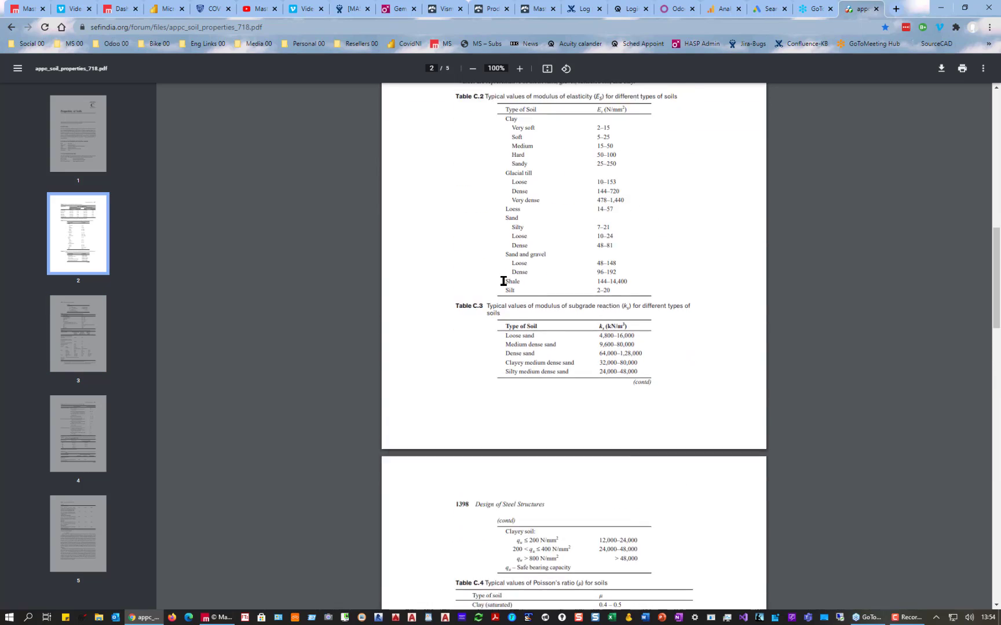
pyautogui.scroll(-4, 539, 231)
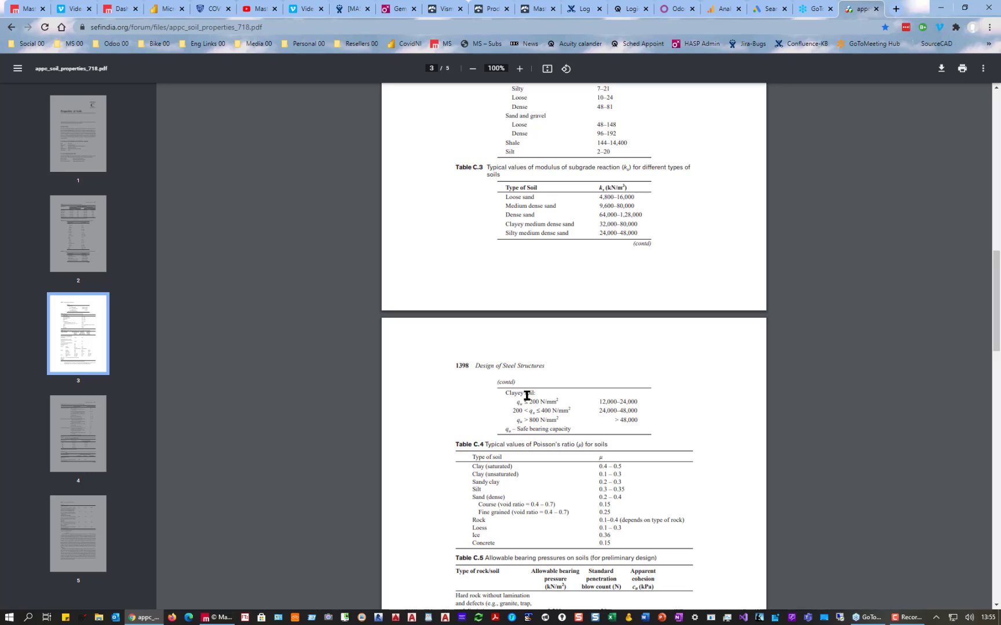
pyautogui.moveTo(637, 421); pyautogui.dragTo(633, 421)
# Return to MasterFrame and display the shell elements' required top reinforcement contours, XX and then YY, in plan view.
pyautogui.click(941, 7)
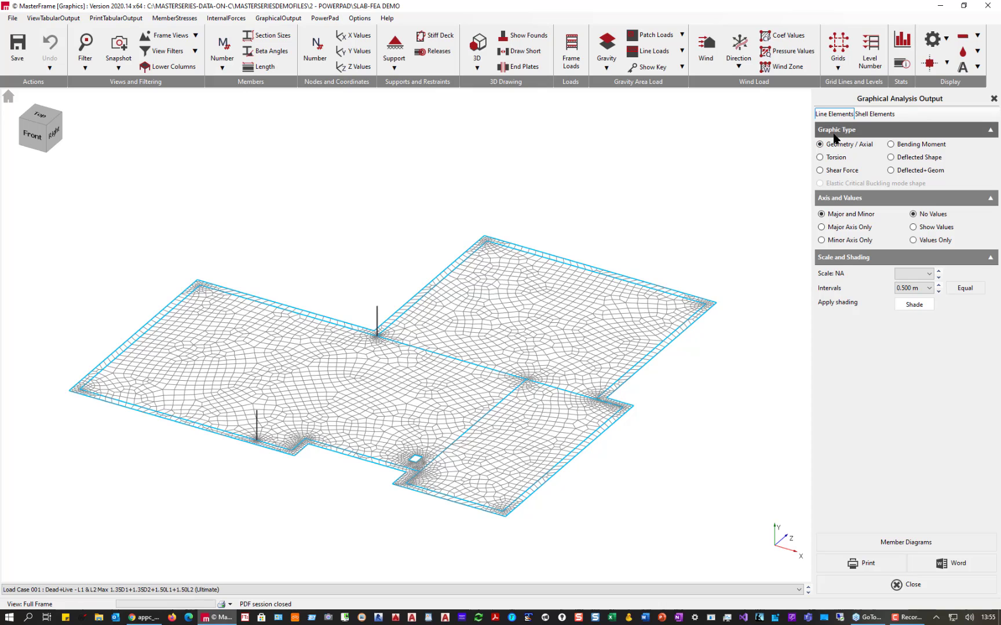
pyautogui.click(875, 114)
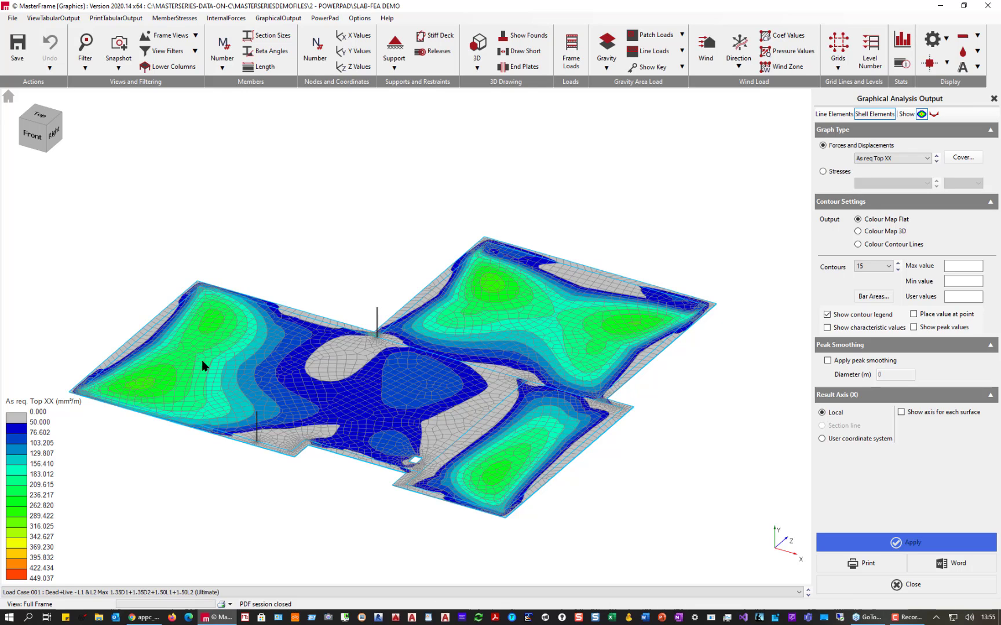
pyautogui.click(40, 115)
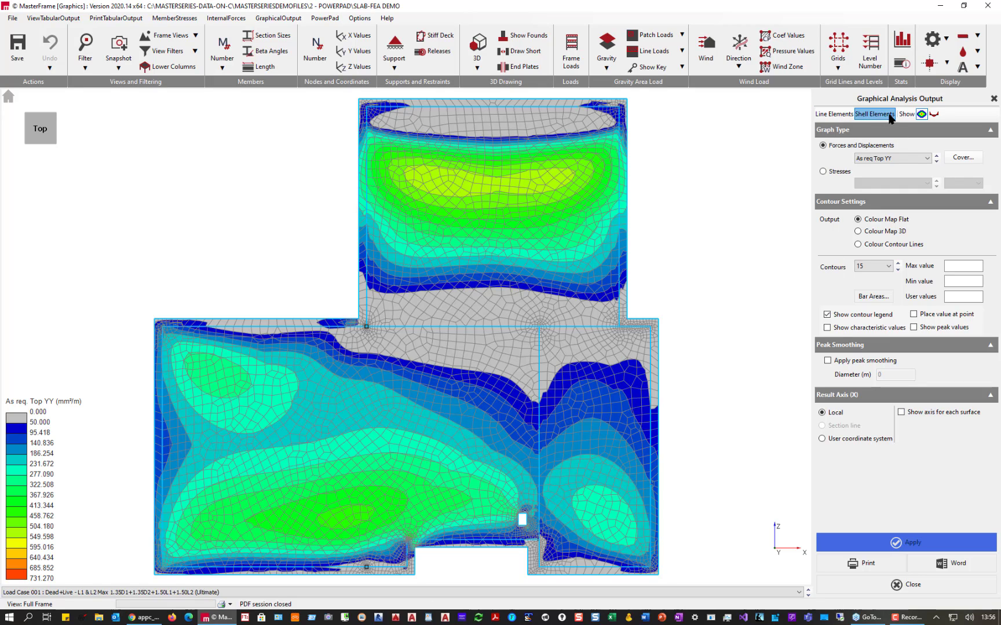
# Display the shell elements' Spring Support Reaction contours and examine them around the slab's corners, edges and column positions.
pyautogui.click(904, 159)
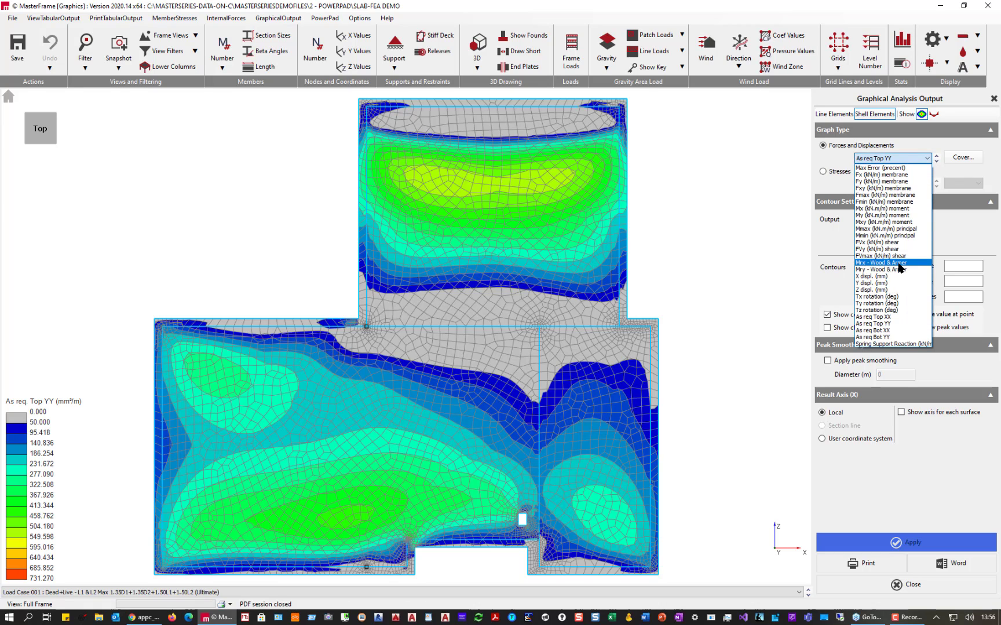
pyautogui.click(886, 345)
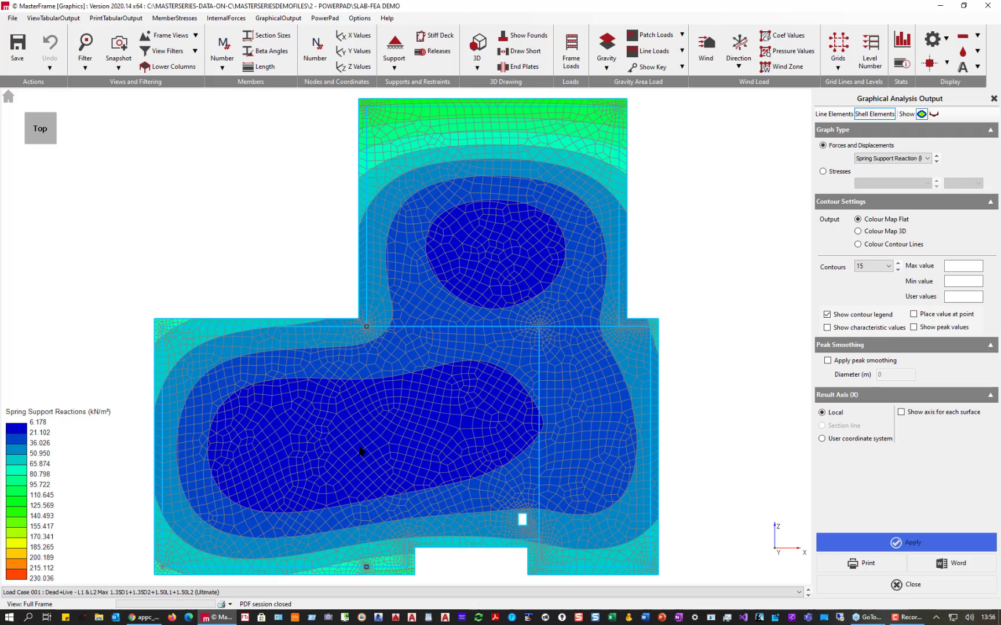
pyautogui.scroll(-1, 376, 464)
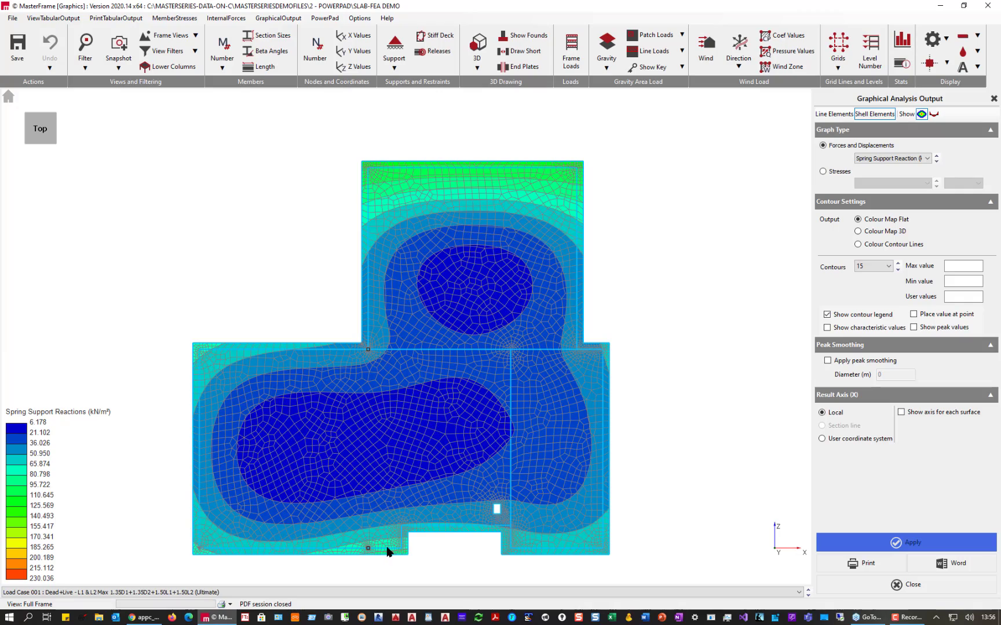
pyautogui.scroll(5, 401, 550)
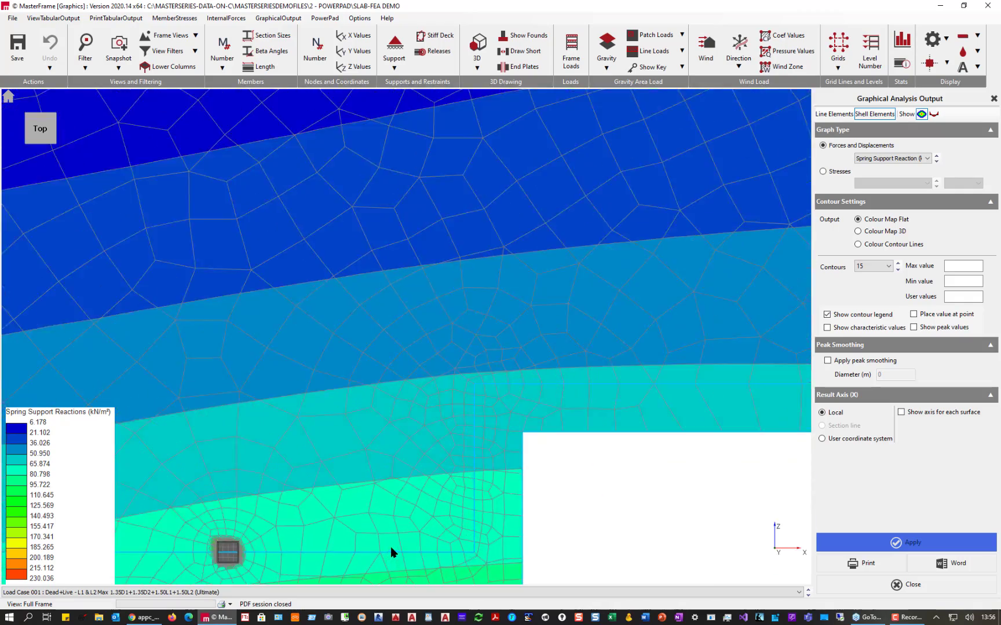
pyautogui.scroll(-3, 390, 547)
pyautogui.moveTo(331, 249); pyautogui.dragTo(741, 178, button='middle')
pyautogui.moveTo(708, 98); pyautogui.dragTo(759, 557, button='middle')
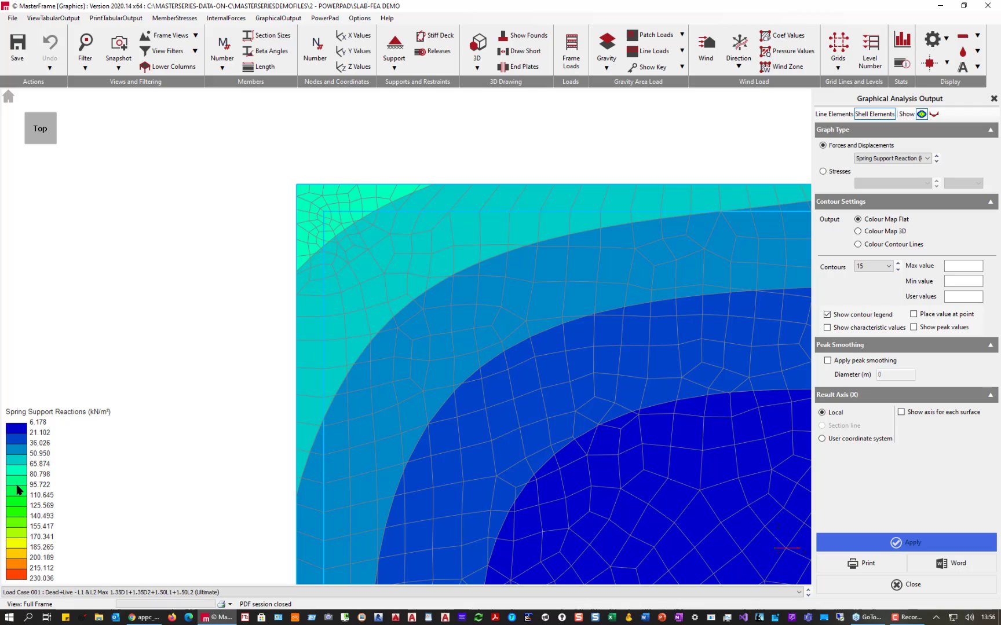
pyautogui.moveTo(807, 247); pyautogui.dragTo(192, 380, button='middle')
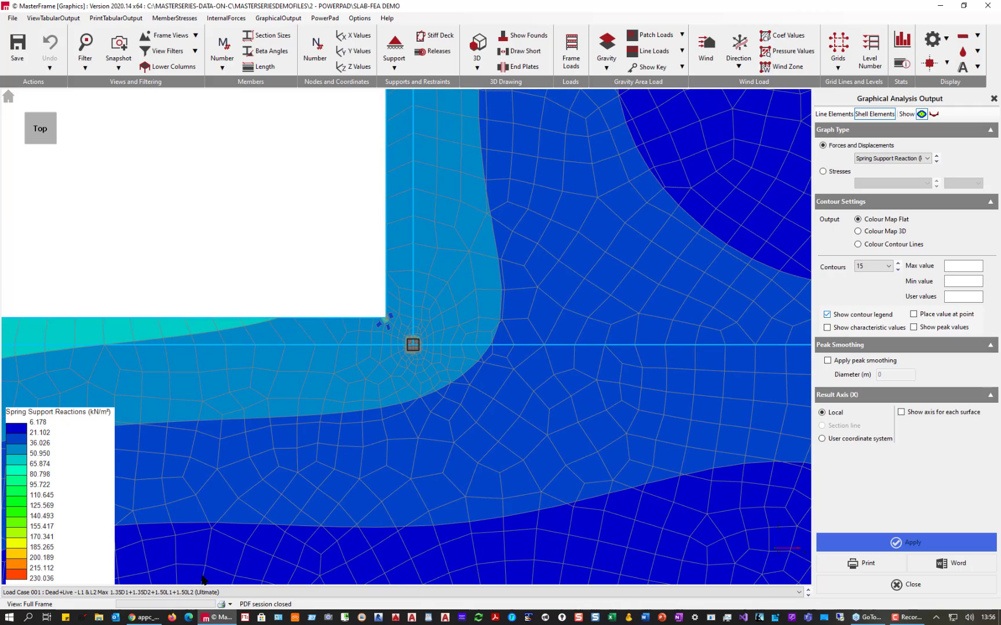
pyautogui.scroll(-5, 573, 376)
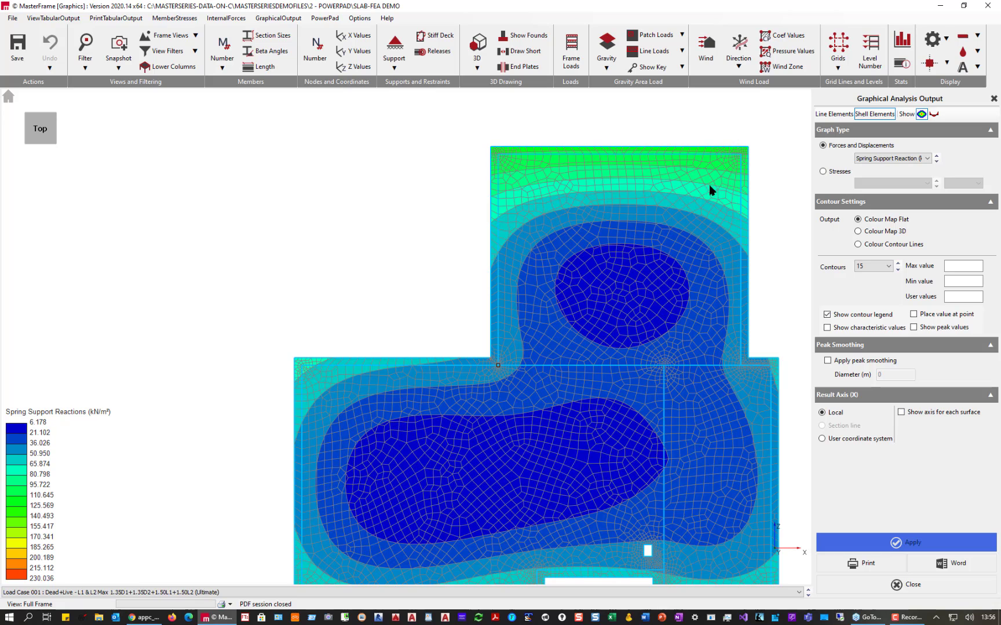
pyautogui.moveTo(691, 214); pyautogui.dragTo(611, 371, button='middle')
pyautogui.scroll(5, 523, 320)
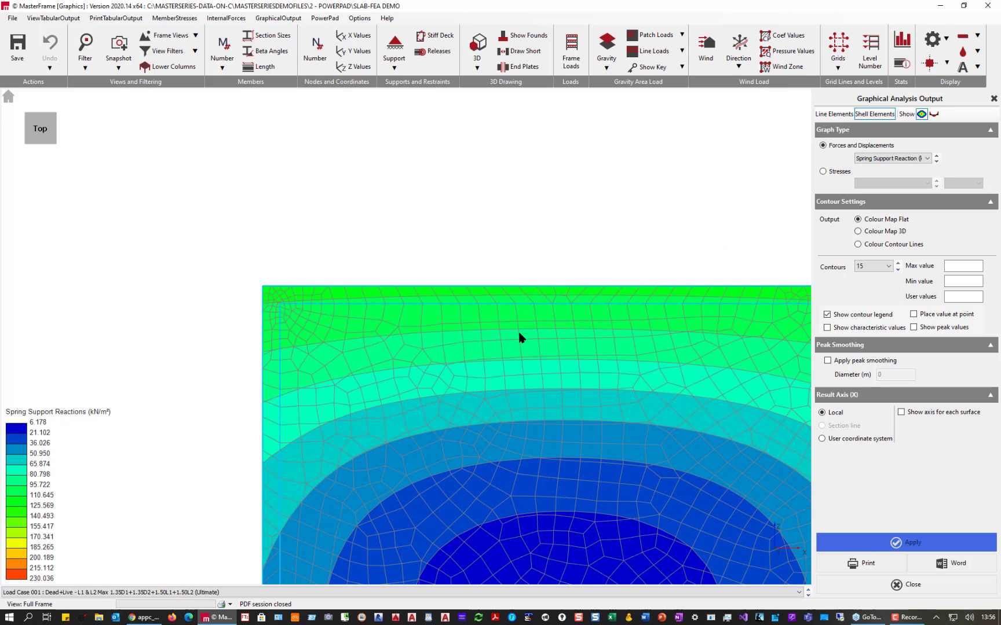
# Enable placing values at a point and probe the spring support reactions near the slab's upper edge.
pyautogui.click(925, 320)
pyautogui.click(640, 317)
pyautogui.click(555, 298)
pyautogui.click(602, 297)
pyautogui.click(606, 308)
pyautogui.click(602, 322)
pyautogui.click(607, 321)
# Switch the slab results to serviceability Load Case 002 and display the Y displacement contours over the whole slab.
pyautogui.click(201, 593)
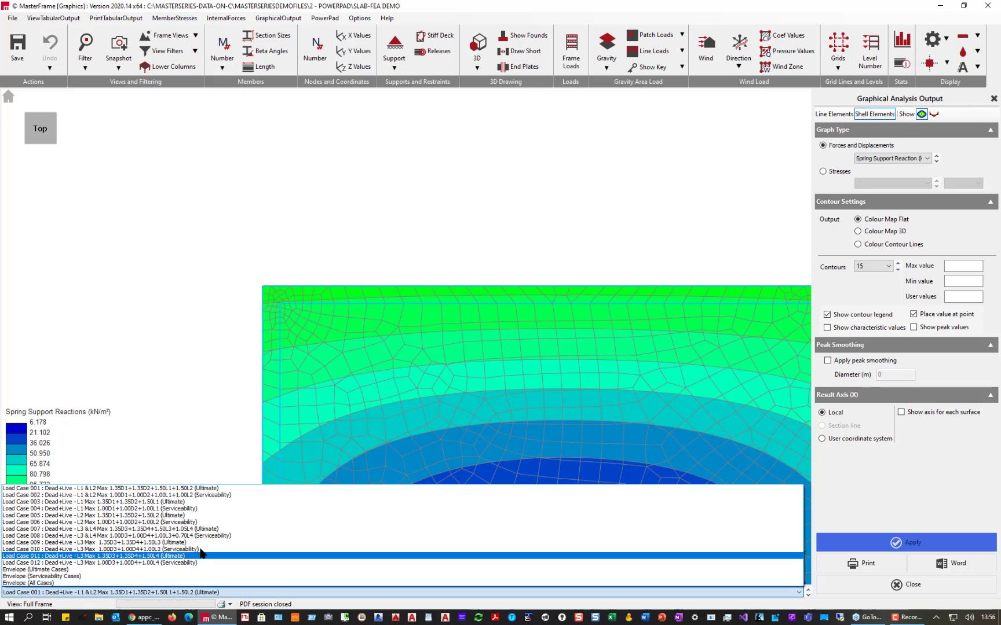
pyautogui.click(187, 495)
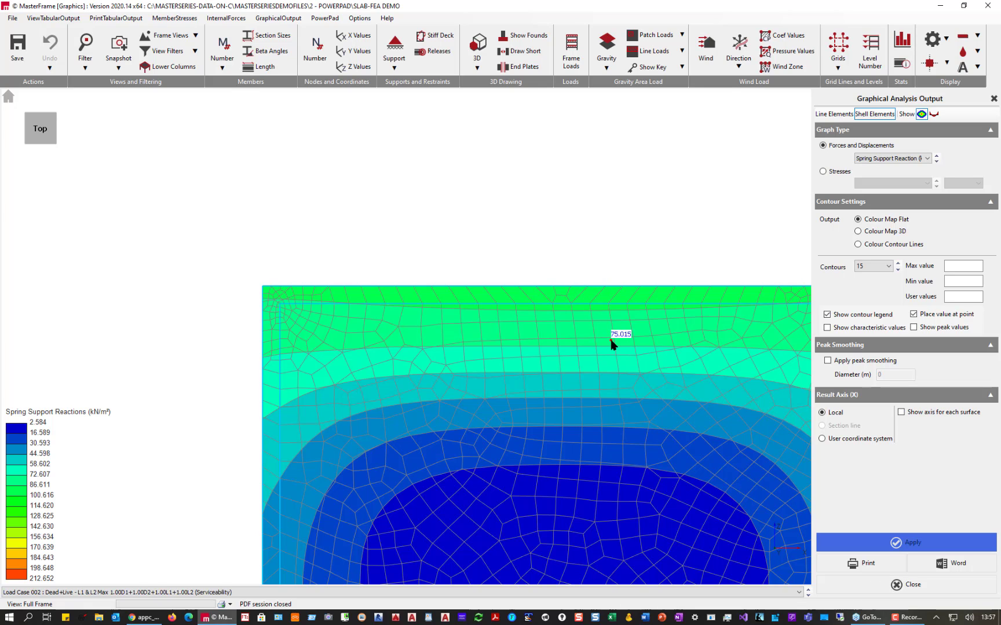
pyautogui.scroll(-4, 536, 297)
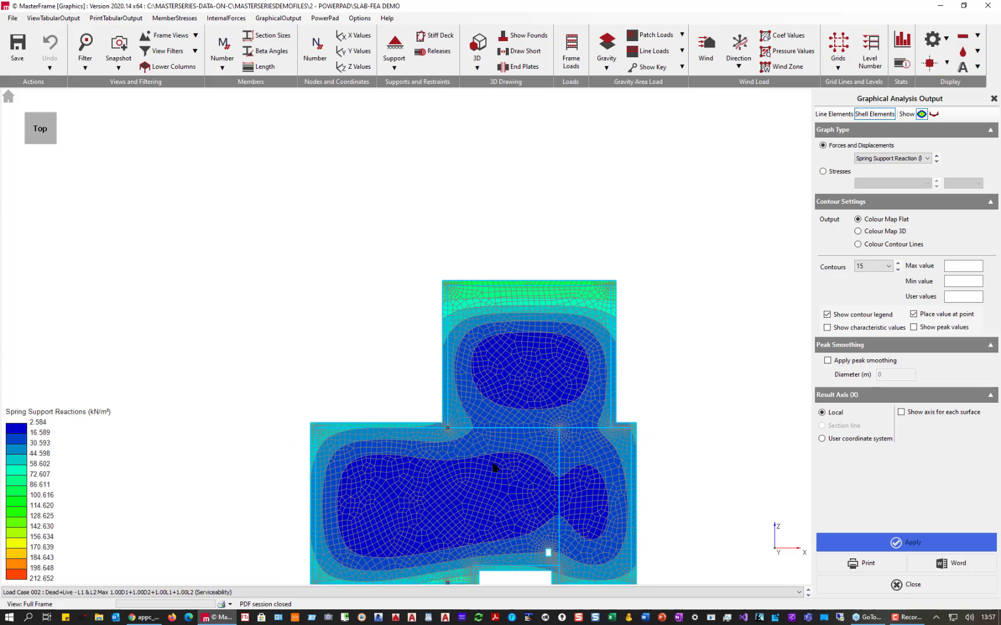
pyautogui.moveTo(496, 400); pyautogui.dragTo(533, 326, button='middle')
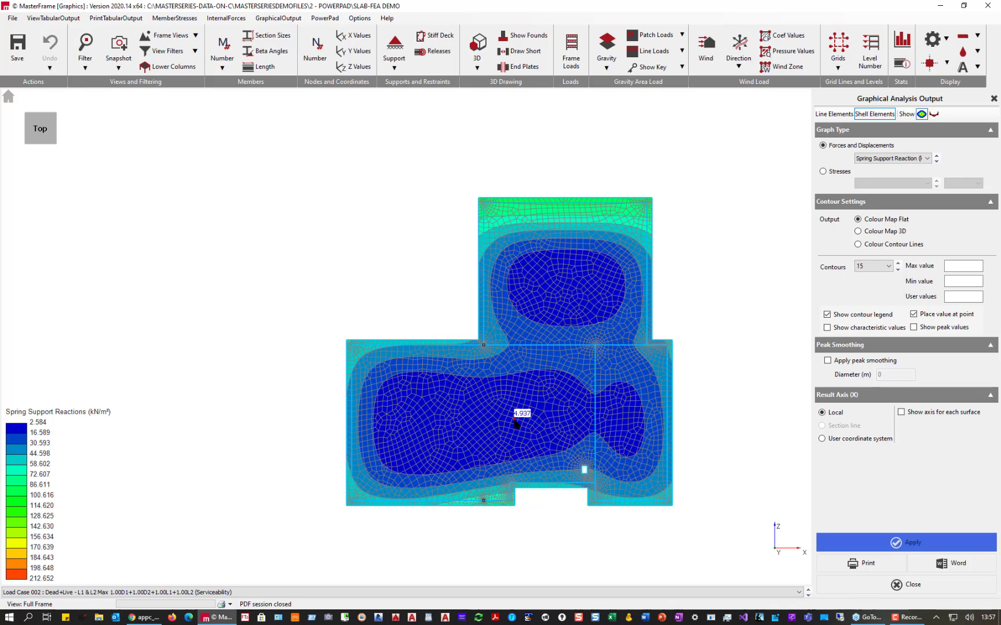
pyautogui.click(884, 159)
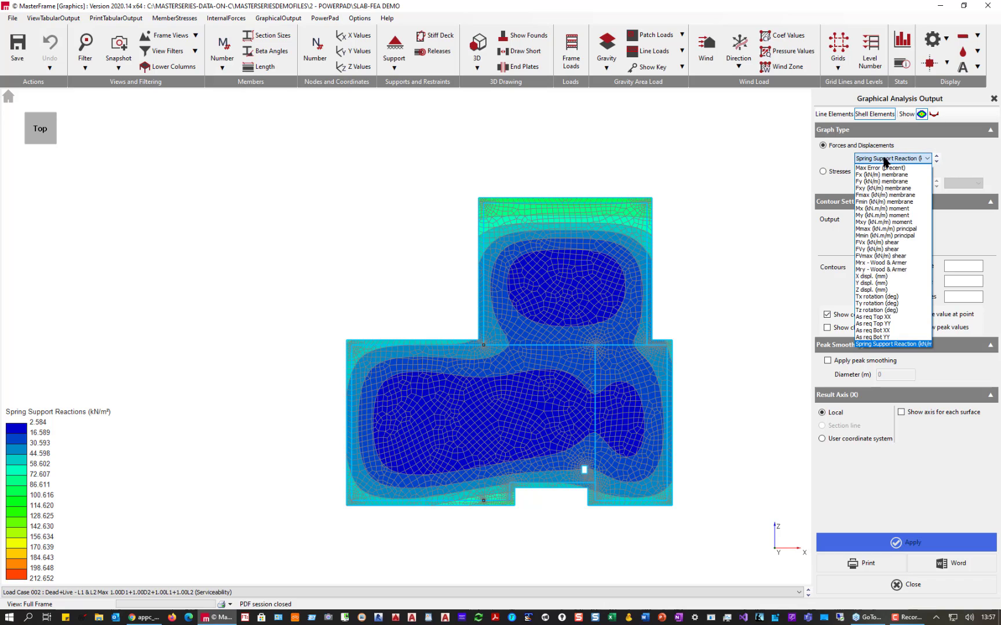
pyautogui.click(874, 283)
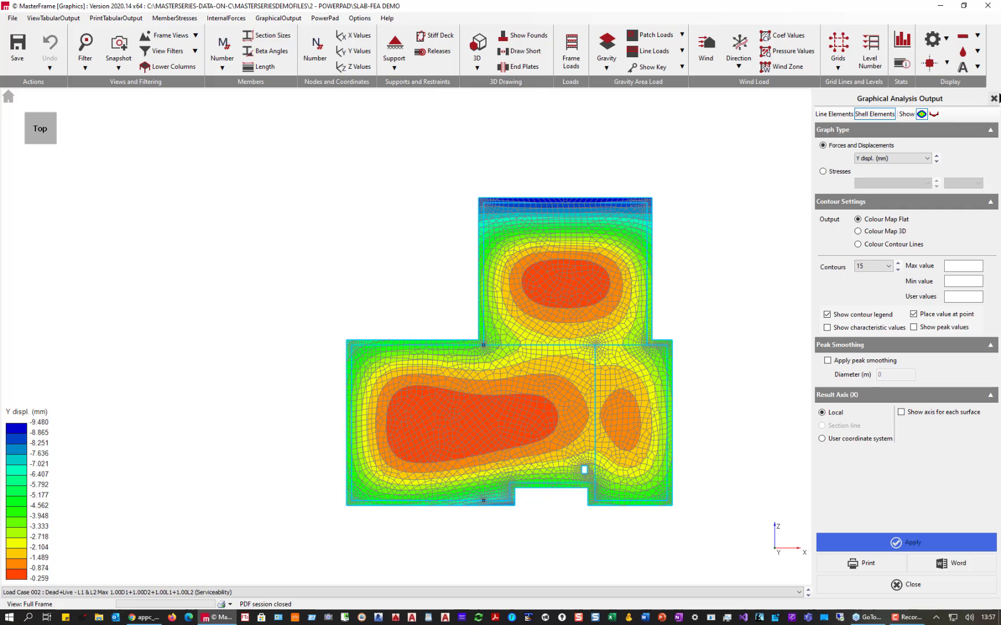
# Close the slab results and the MasterFrame model, and open qwdwqerwq.MSN from the 2 - PowerPad folder in the Masonry program.
pyautogui.click(993, 99)
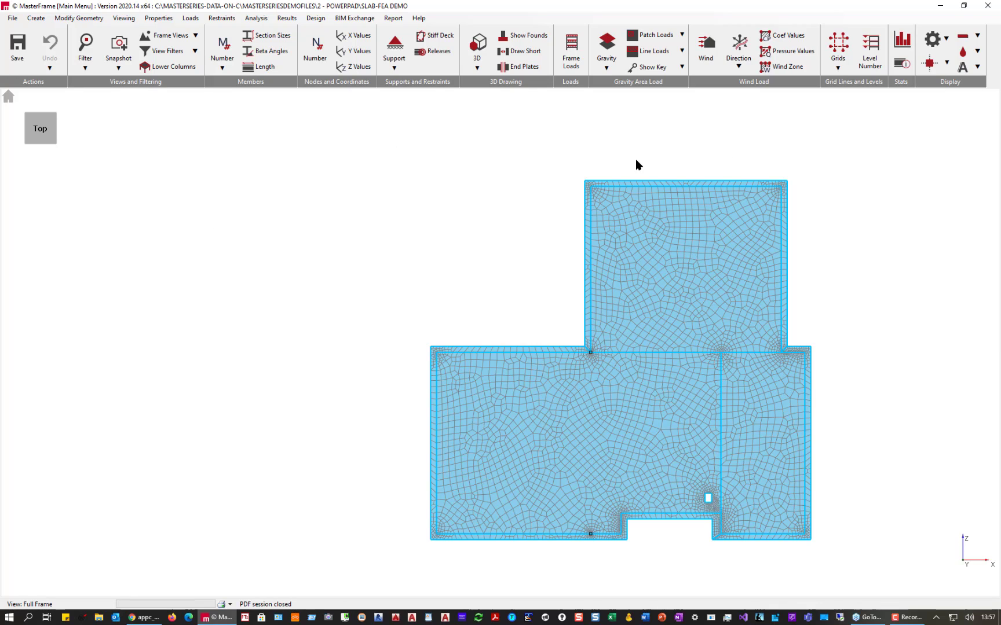
pyautogui.click(987, 6)
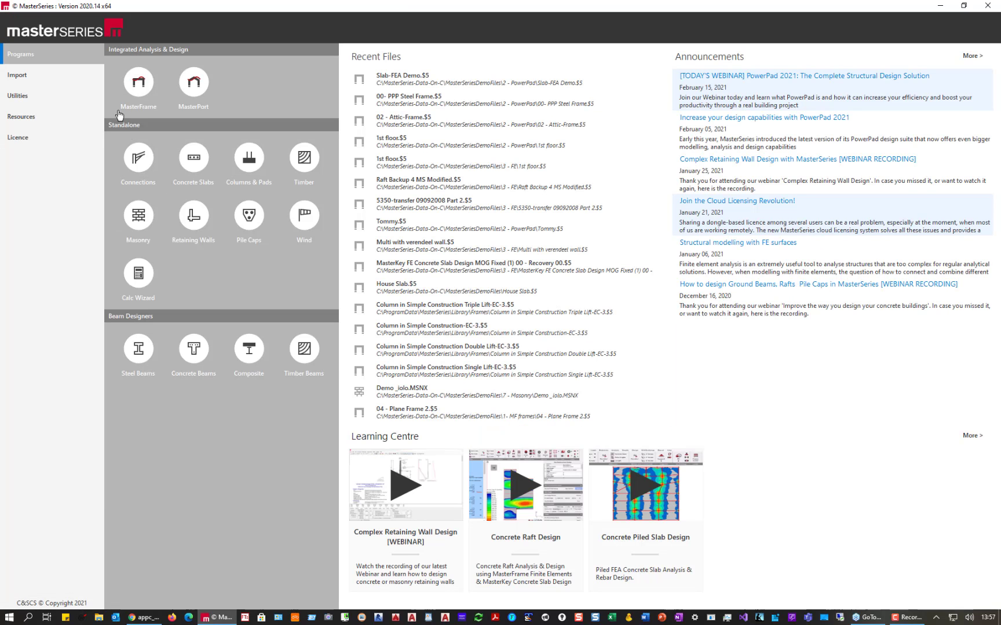
pyautogui.moveTo(144, 93)
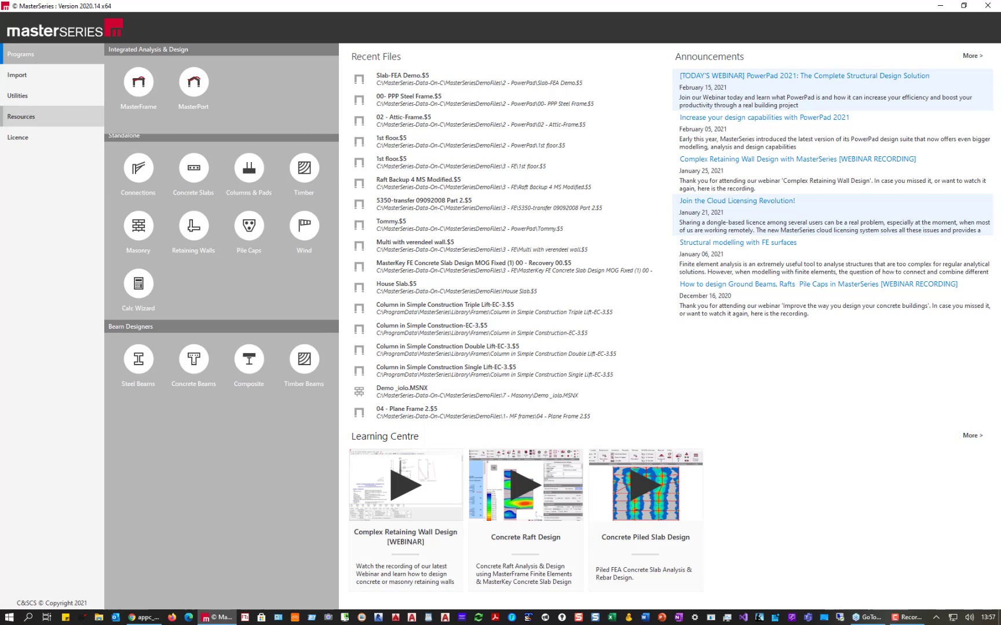
pyautogui.click(139, 217)
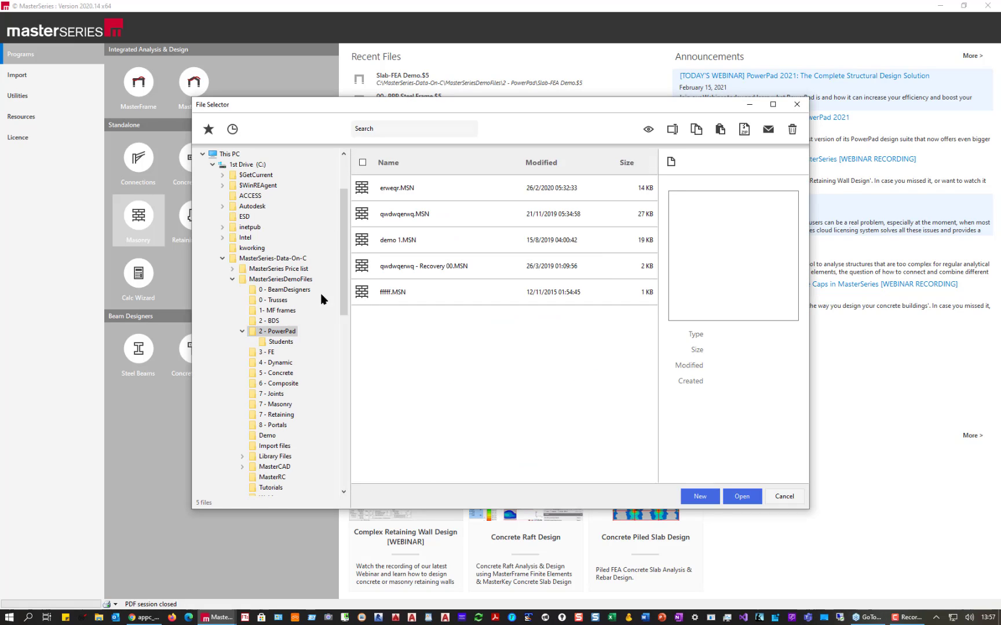
pyautogui.click(394, 220)
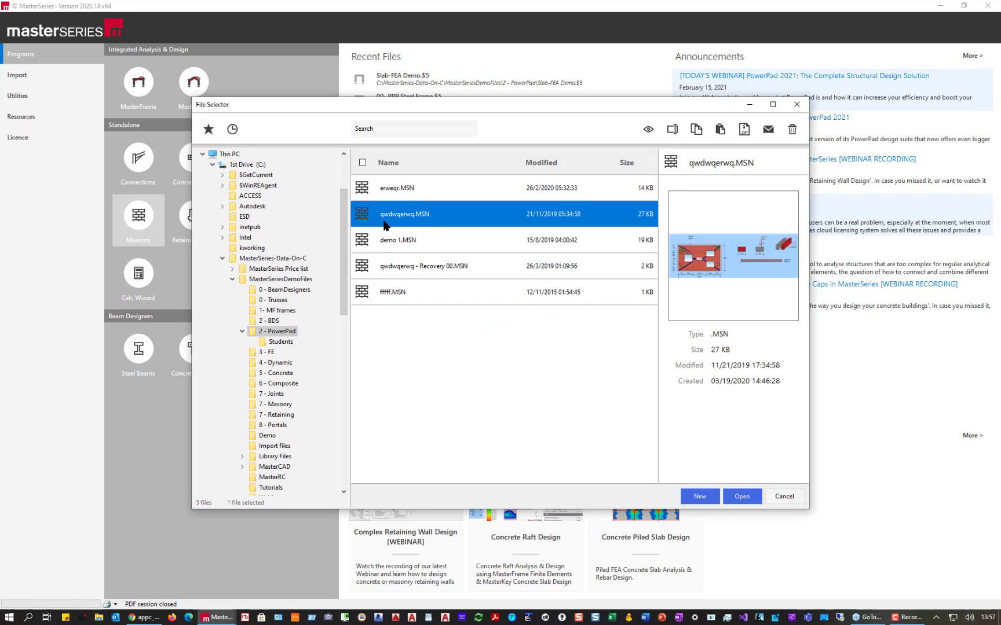
pyautogui.click(389, 246)
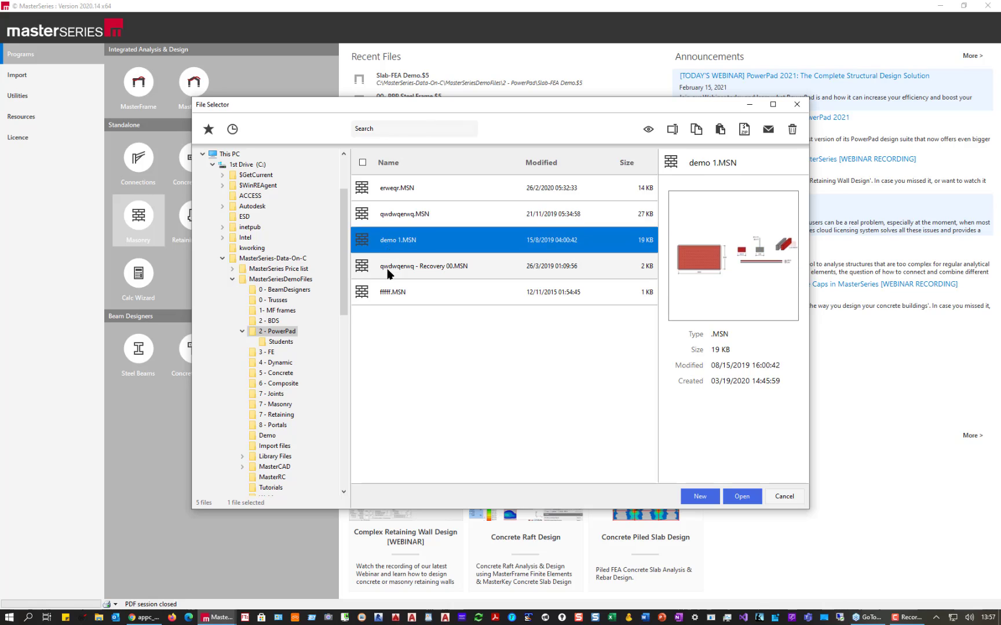
pyautogui.click(403, 212)
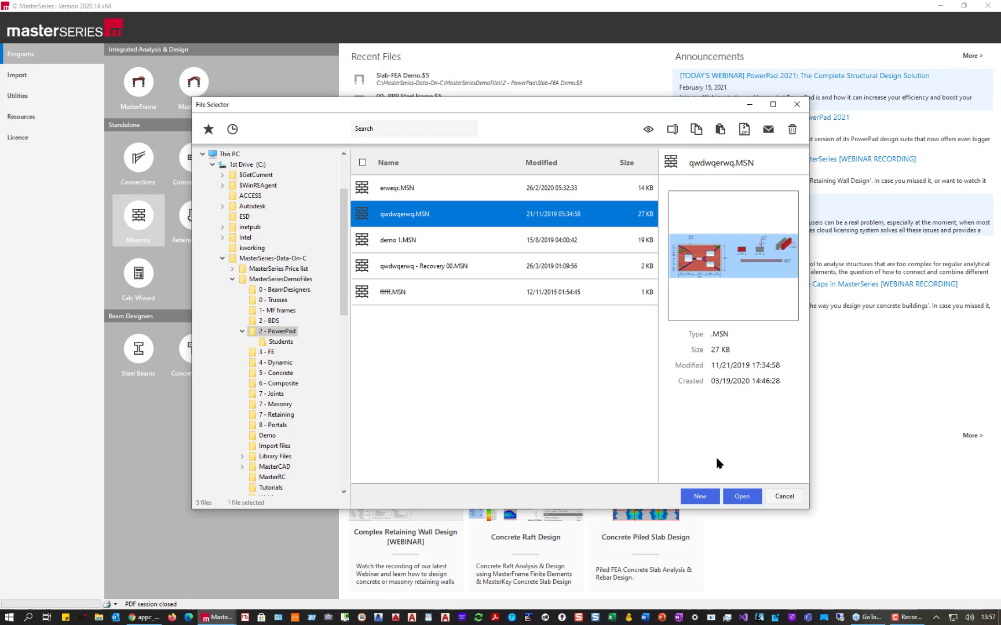
pyautogui.click(743, 497)
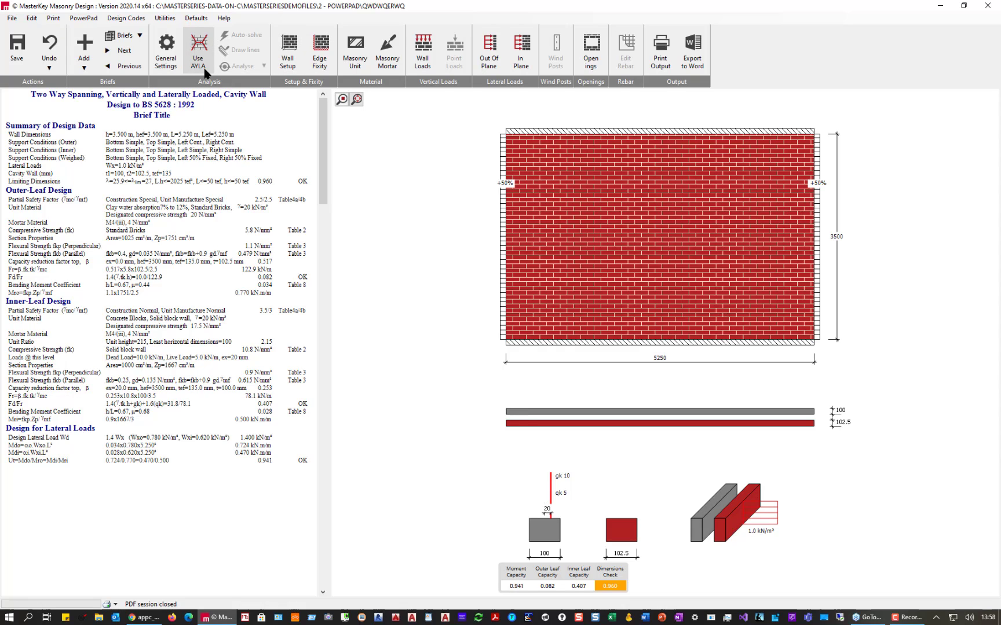
# Delete the third wall opening, at X1 3.5 m and Y1 2 m, from the masonry wall and close the openings settings.
pyautogui.click(597, 56)
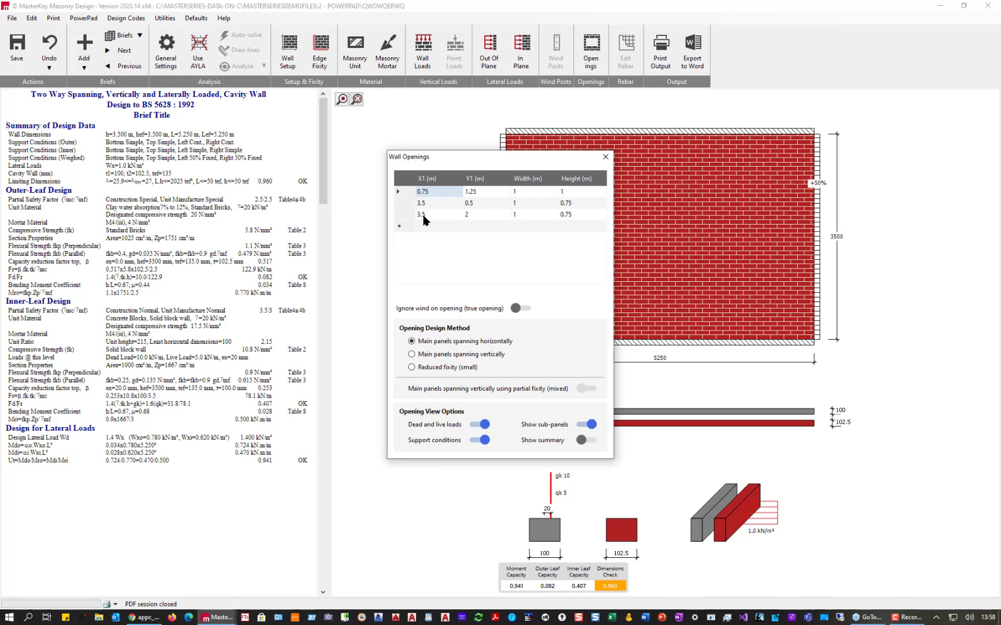
pyautogui.click(424, 217)
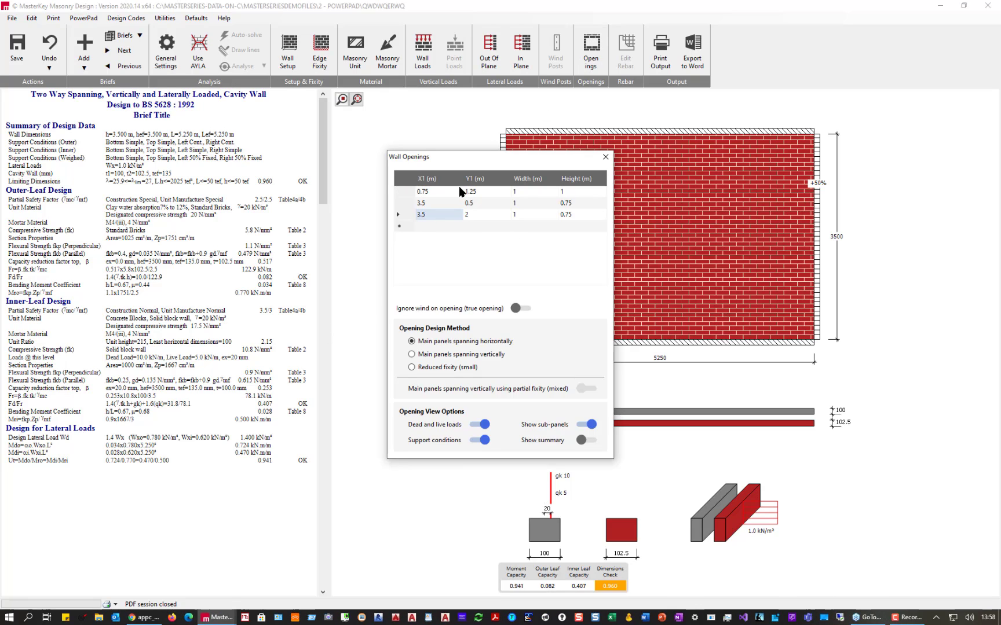
pyautogui.click(399, 214)
pyautogui.press('Delete')
pyautogui.moveTo(491, 162)
pyautogui.mouseDown()
pyautogui.moveTo(223, 209)
pyautogui.moveTo(260, 230)
pyautogui.mouseUp()
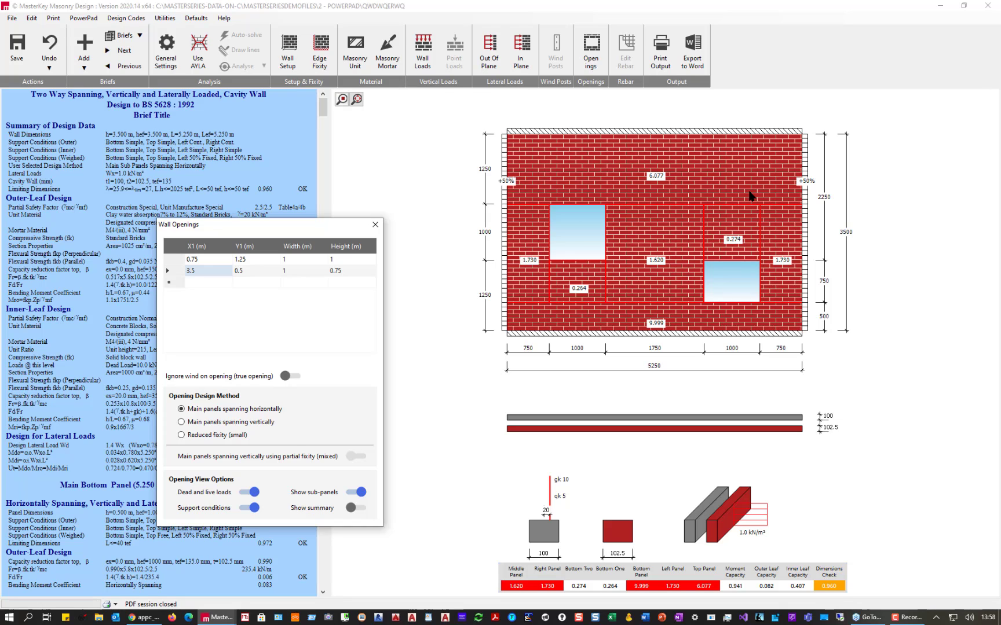
pyautogui.click(375, 225)
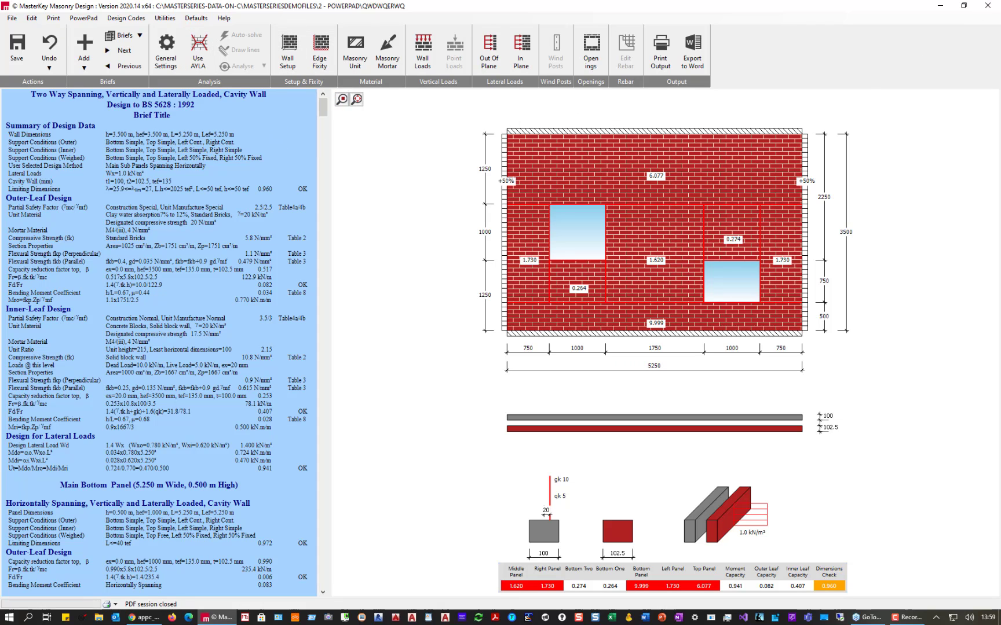
# Close the masonry design with its changes saved, and open erwer.MRW in the Retaining Walls program.
pyautogui.click(988, 6)
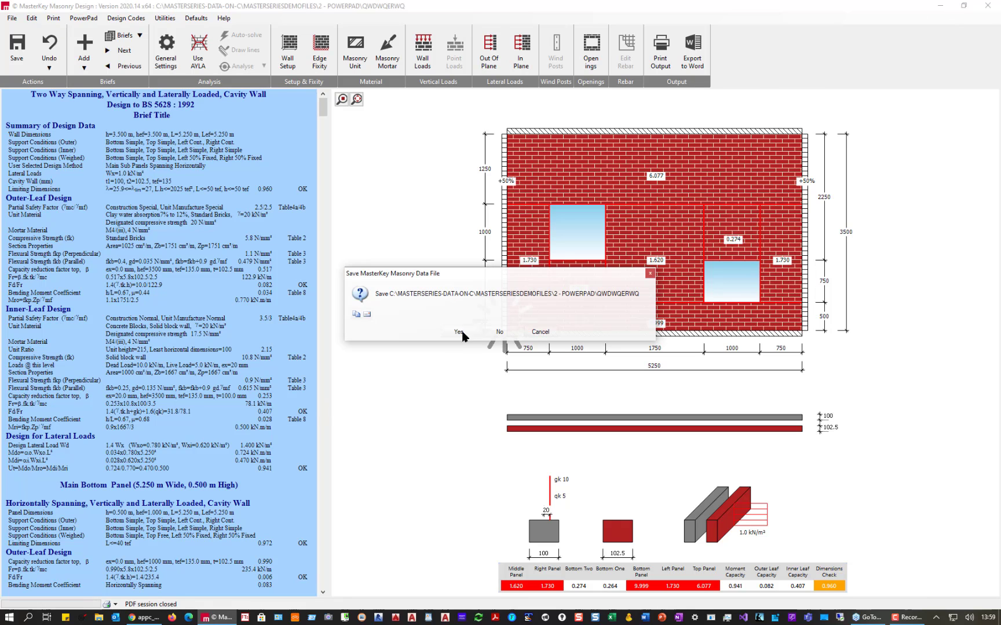
pyautogui.click(470, 331)
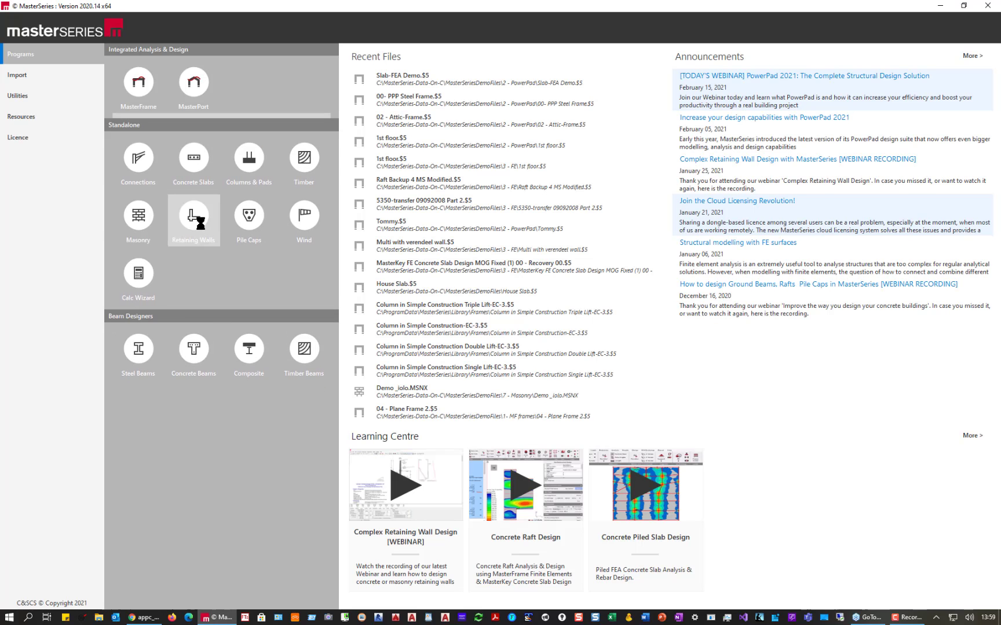
pyautogui.click(394, 192)
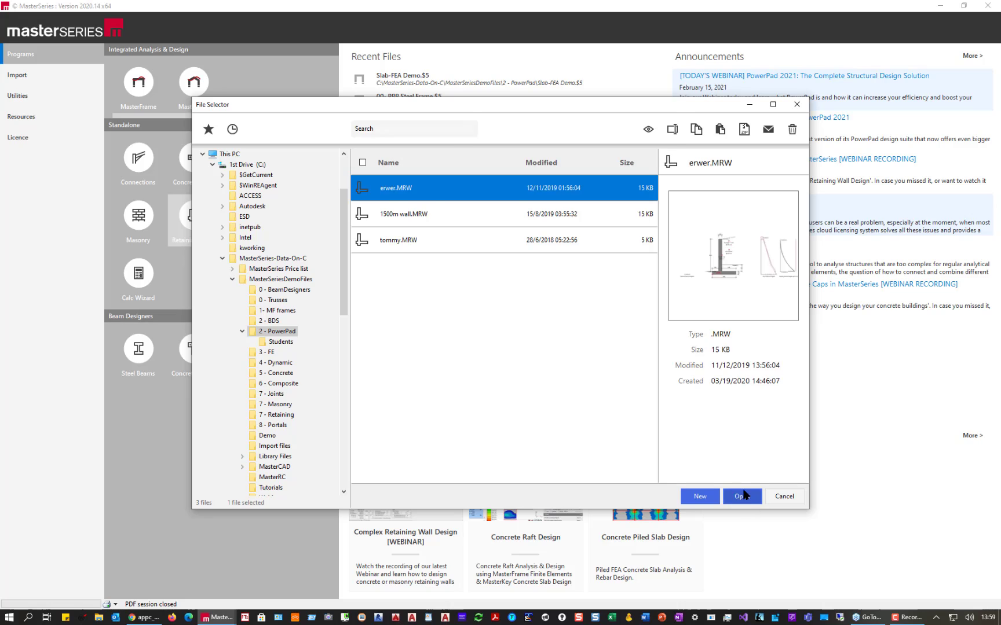
pyautogui.click(743, 496)
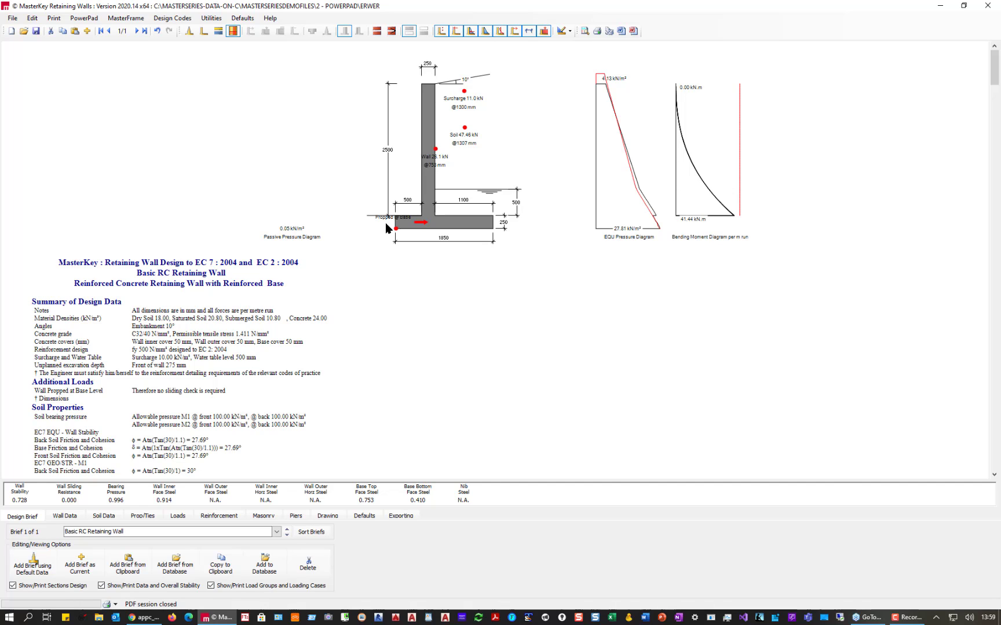
# Look through the retaining wall's geometry and loads, and compare the design checks without and with the Propped at Base option.
pyautogui.click(67, 517)
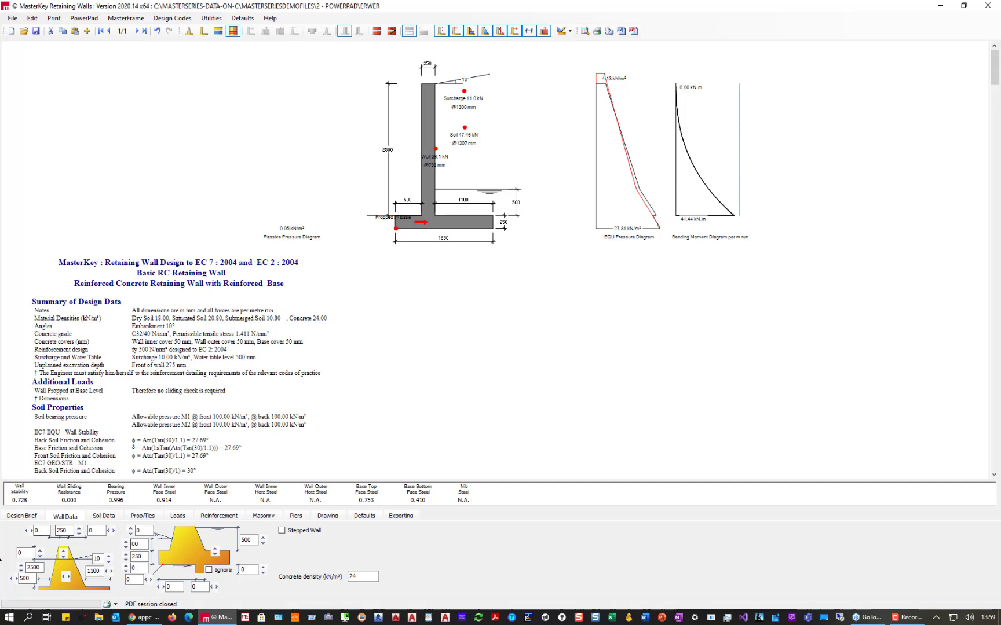
pyautogui.click(178, 516)
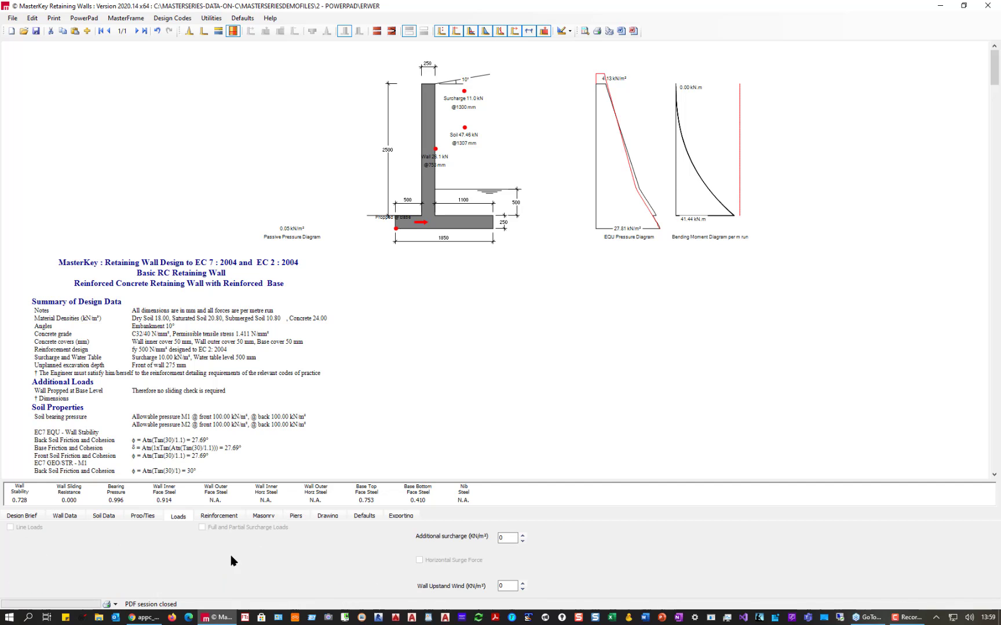
pyautogui.click(142, 516)
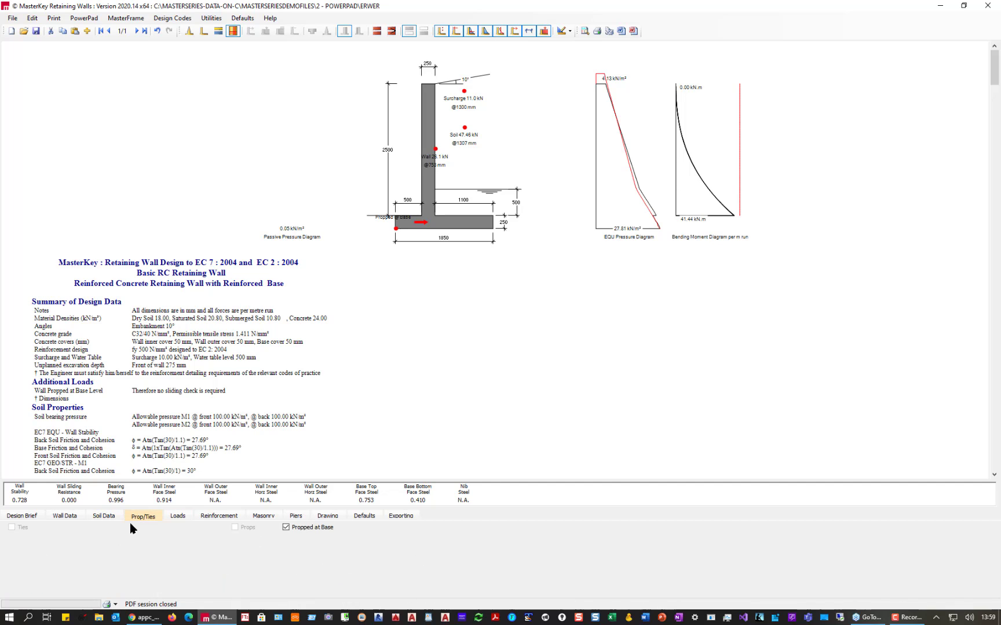
pyautogui.click(286, 527)
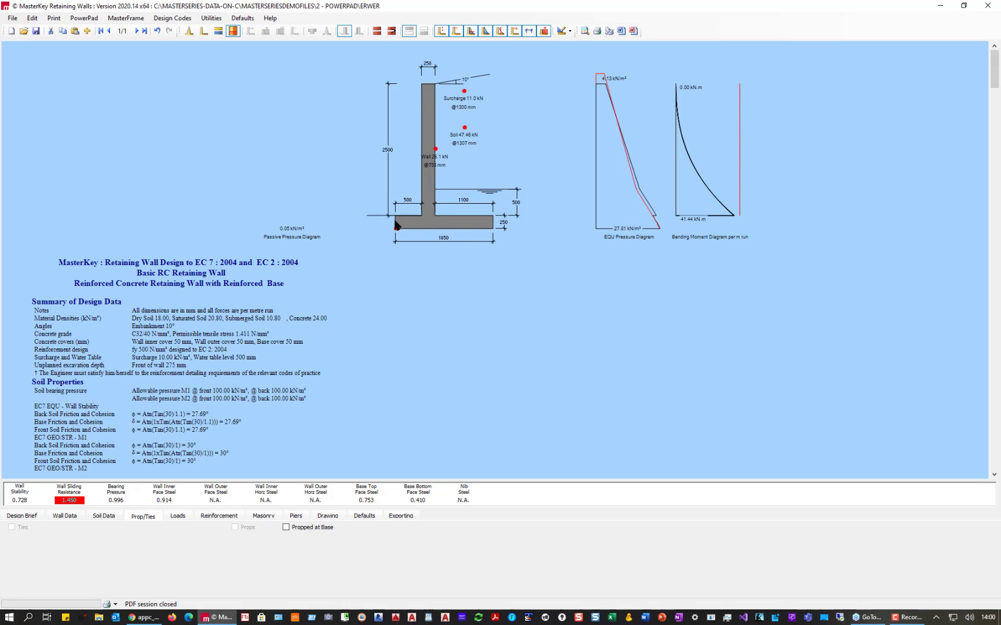
pyautogui.click(286, 528)
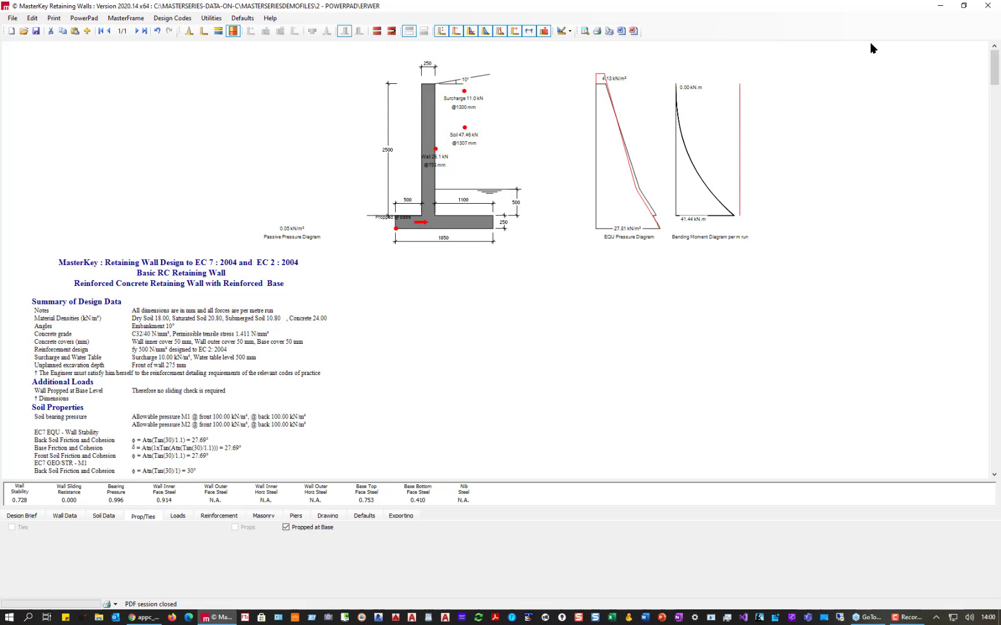
# Close the retaining wall without saving, and open adasdasd.MB3 from the 2 - PowerPad folder in the Steel Beams program.
pyautogui.click(990, 7)
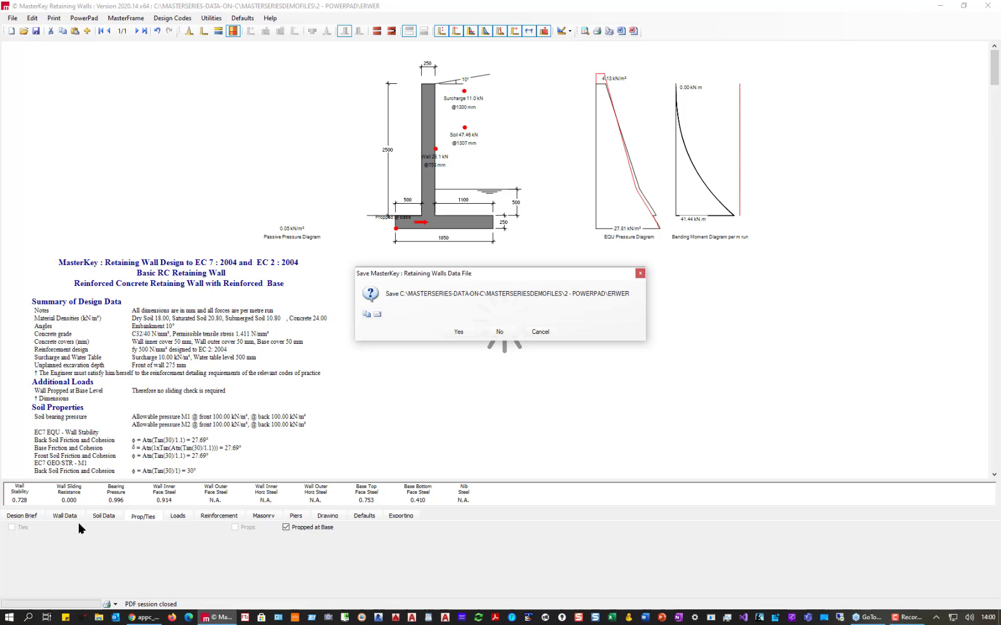
pyautogui.click(497, 334)
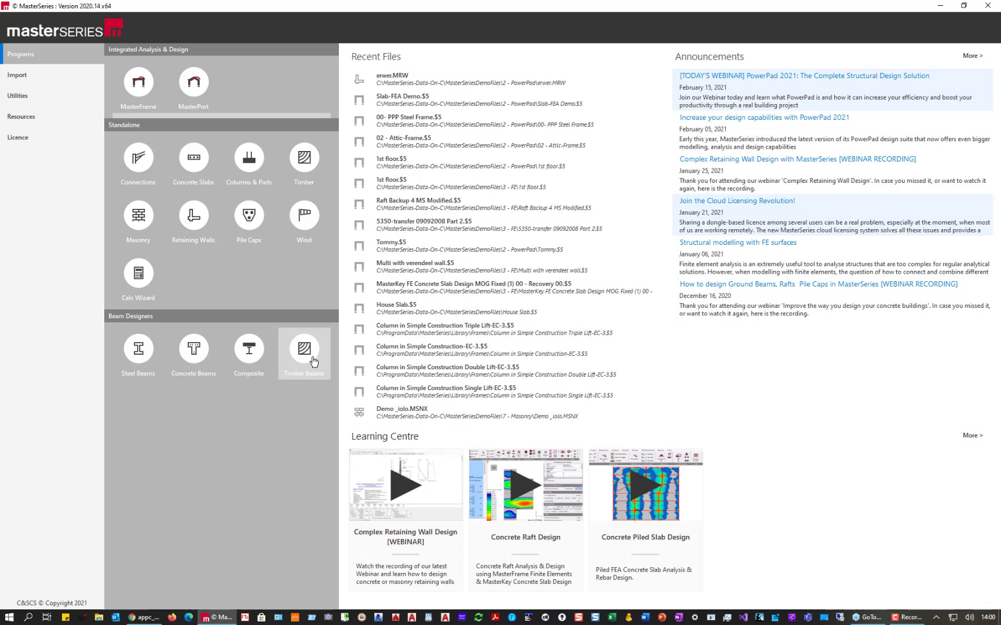
pyautogui.click(140, 352)
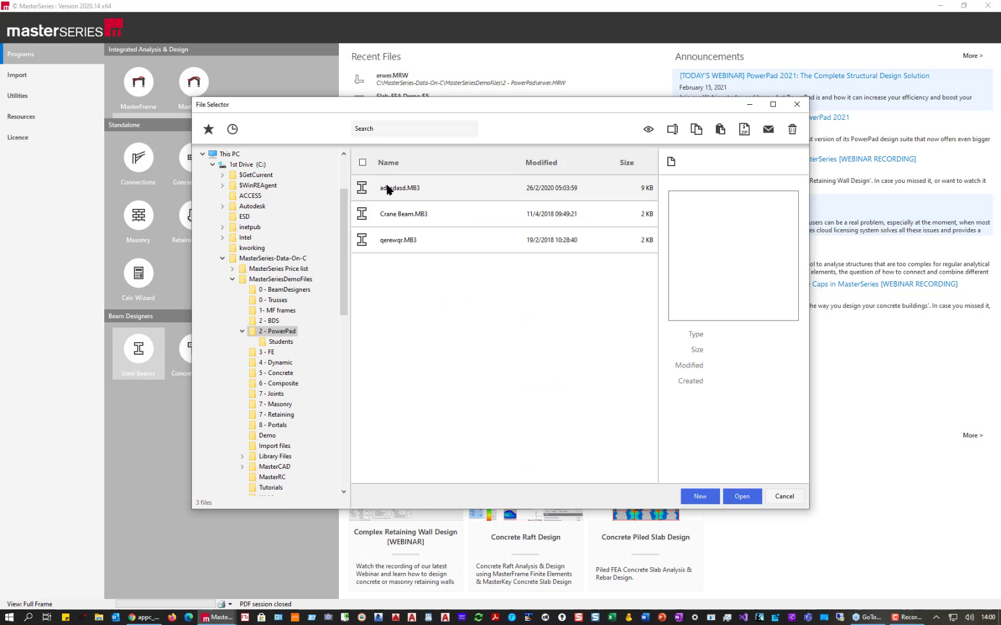
pyautogui.click(394, 196)
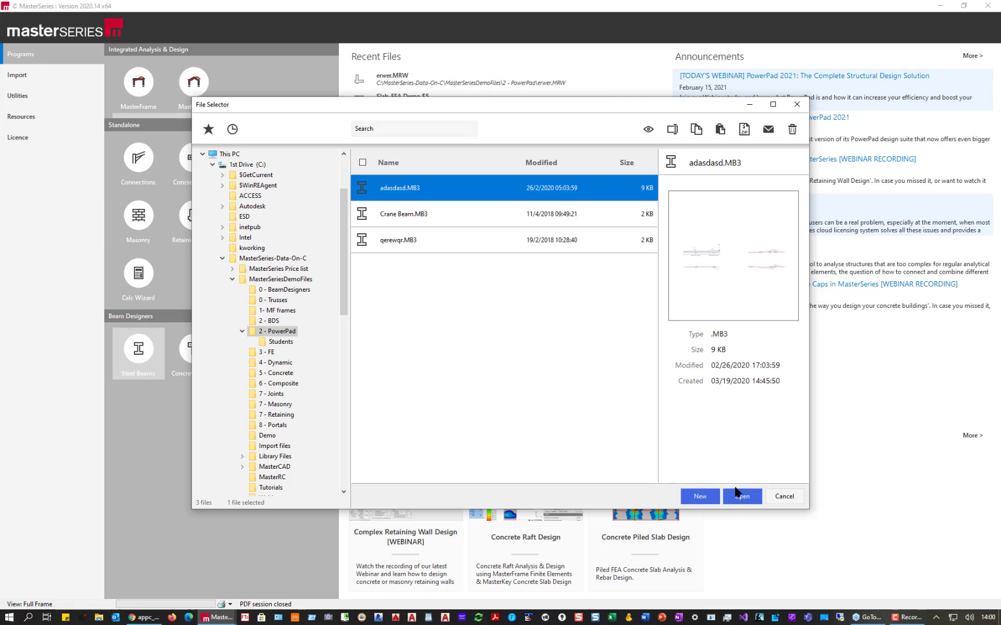
pyautogui.click(748, 501)
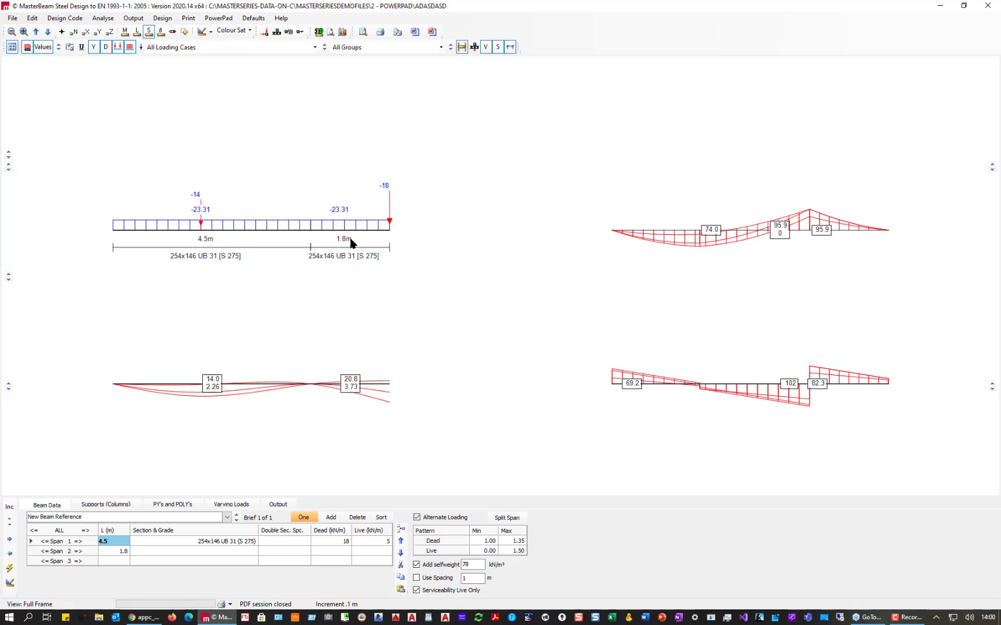
# Review the steel member design of both beam spans, and return to the beam data.
pyautogui.click(10, 581)
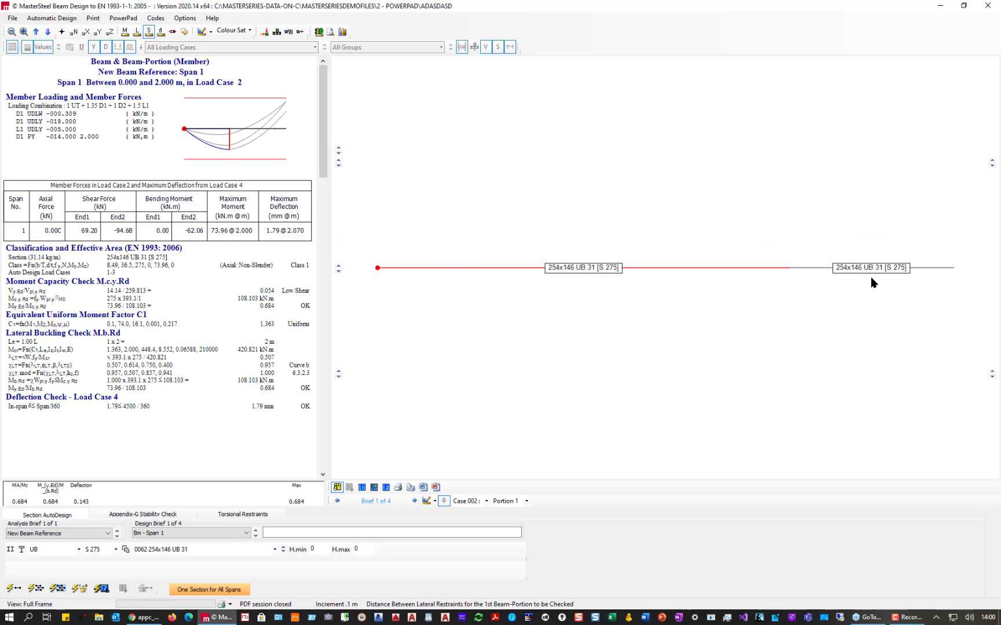
pyautogui.click(892, 270)
pyautogui.click(988, 6)
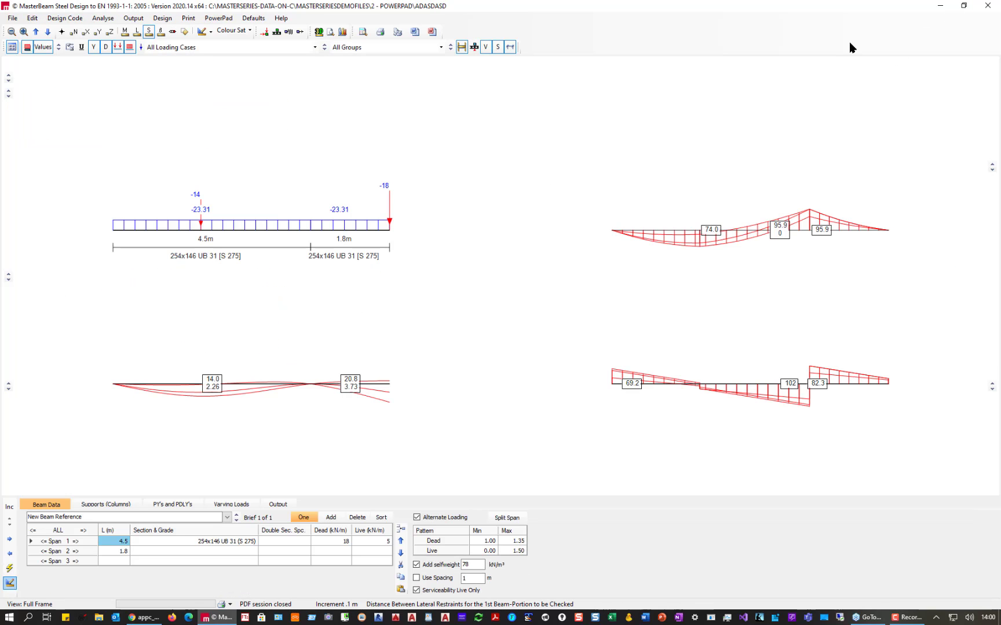
# Close the steel beam with its changes saved, and open Port 2.MP in the MasterPort program.
pyautogui.click(987, 5)
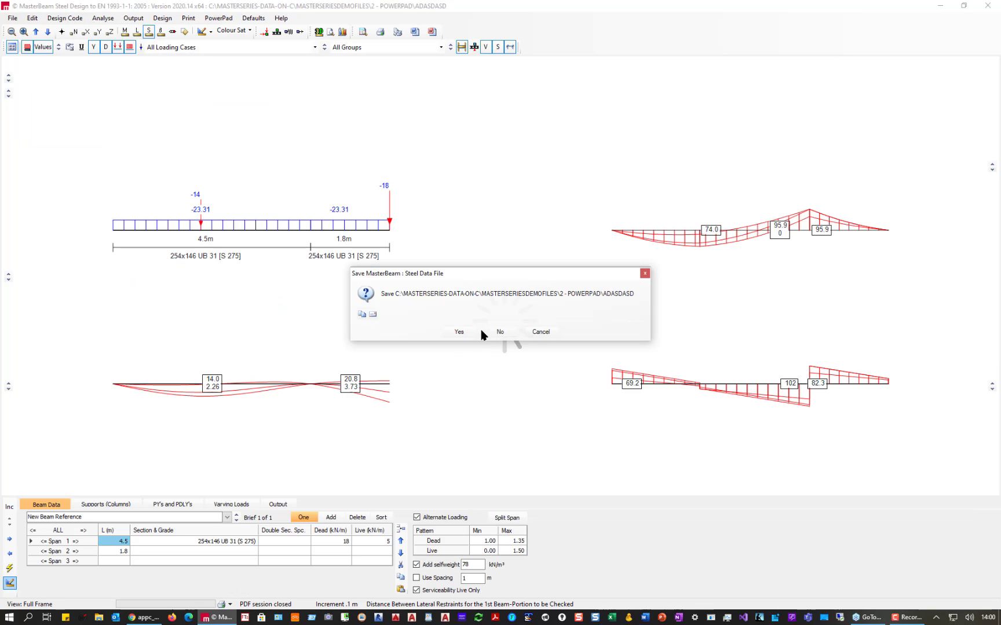
pyautogui.click(459, 332)
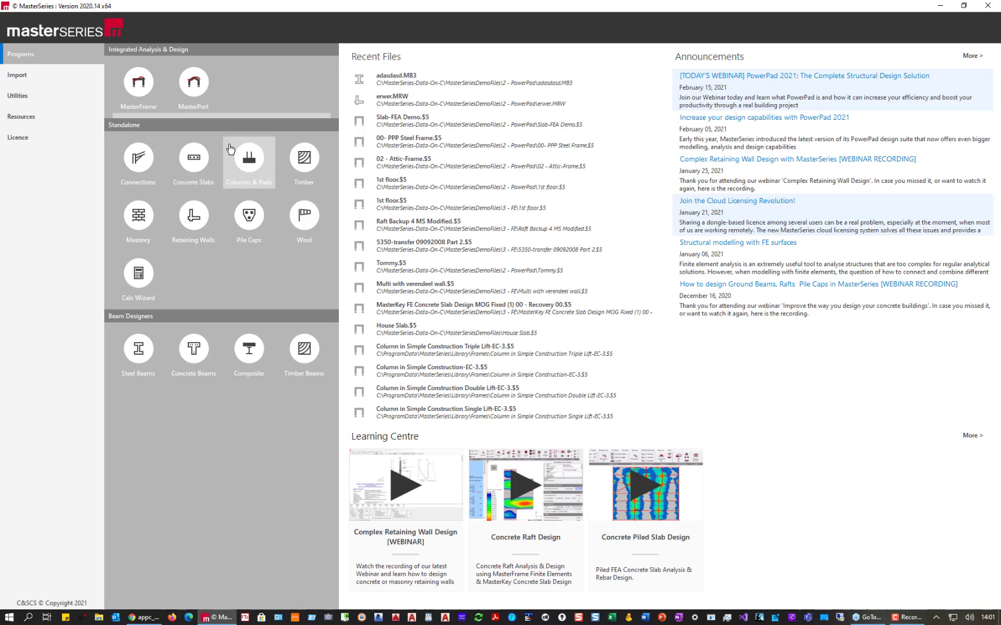
pyautogui.moveTo(210, 103)
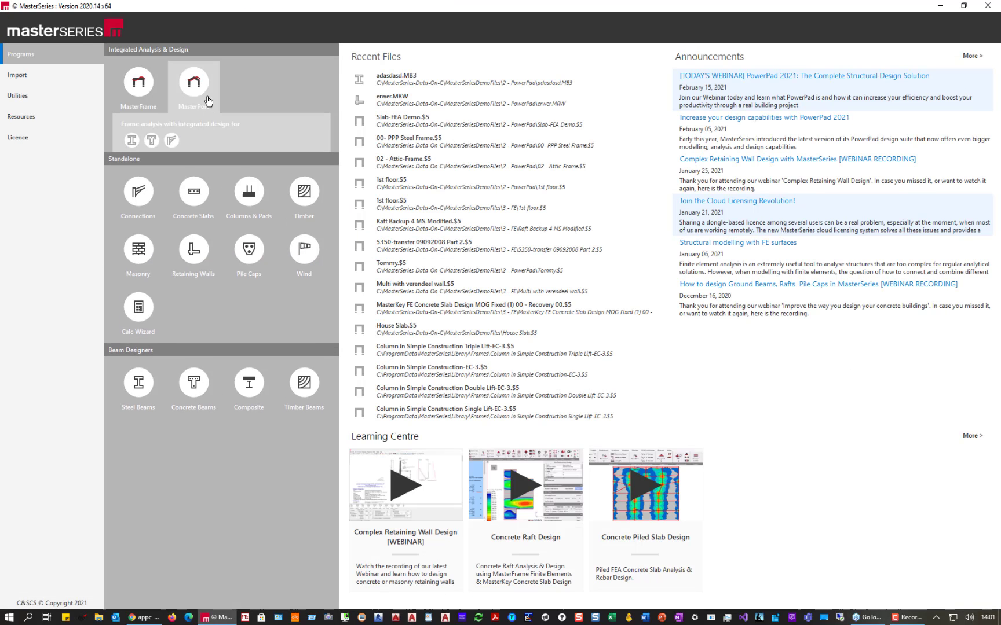
pyautogui.click(194, 87)
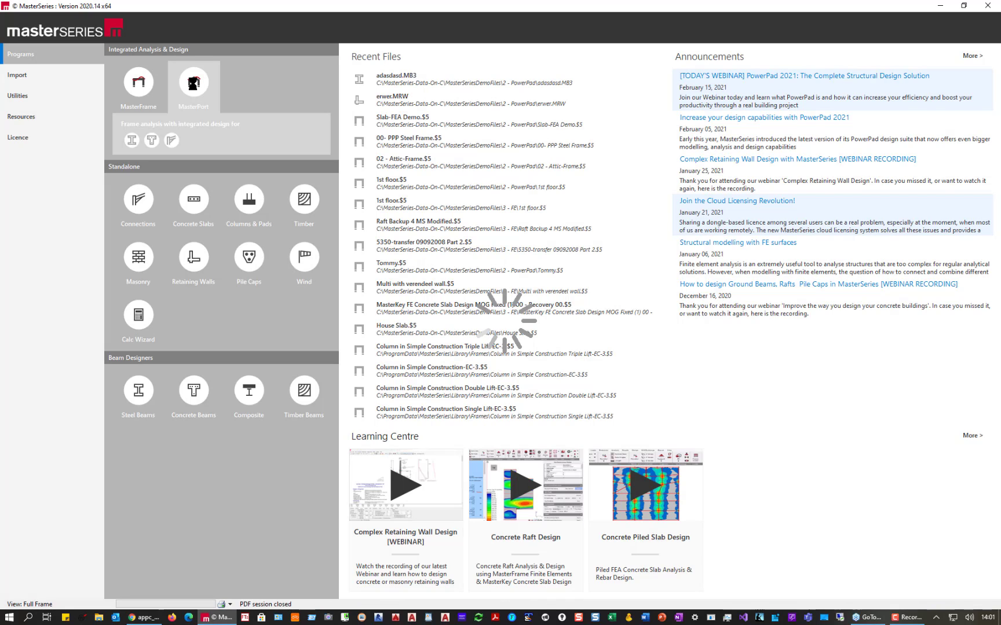
pyautogui.click(397, 190)
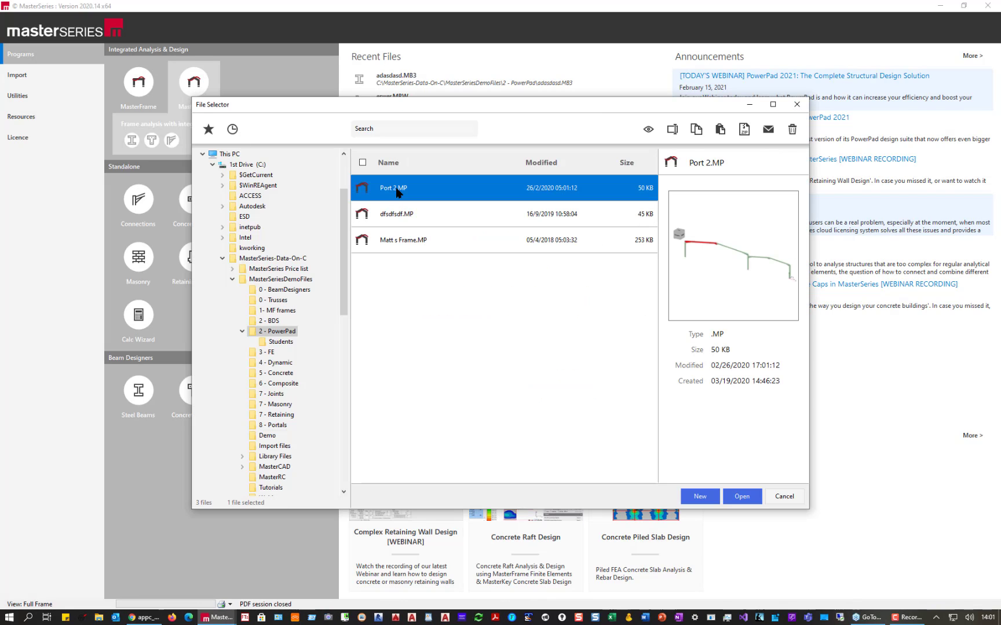
pyautogui.click(742, 496)
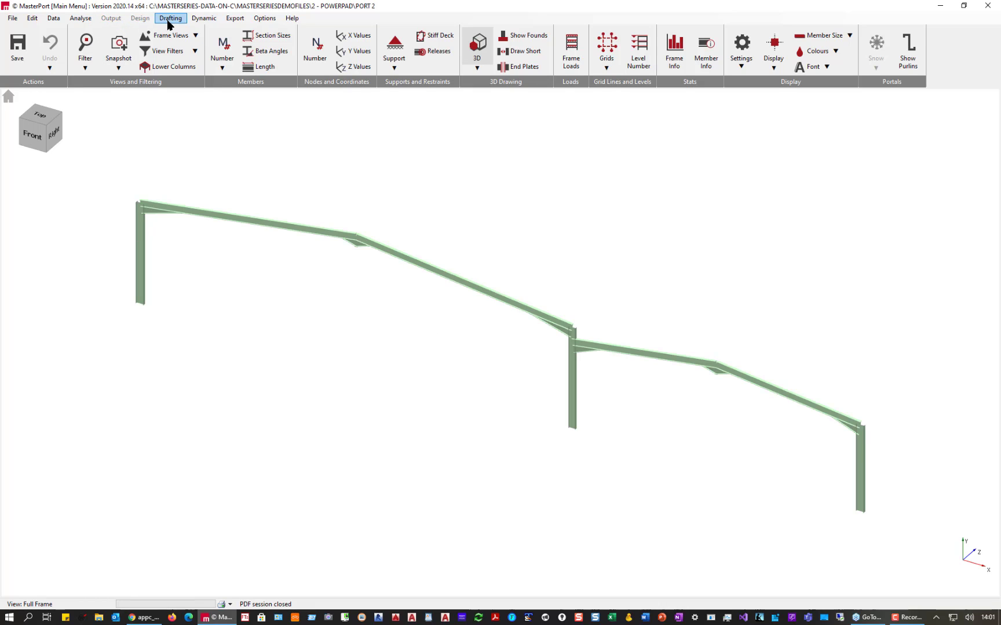
# Run an elastic analysis of the two-bay portal frame and open its steel design.
pyautogui.click(81, 18)
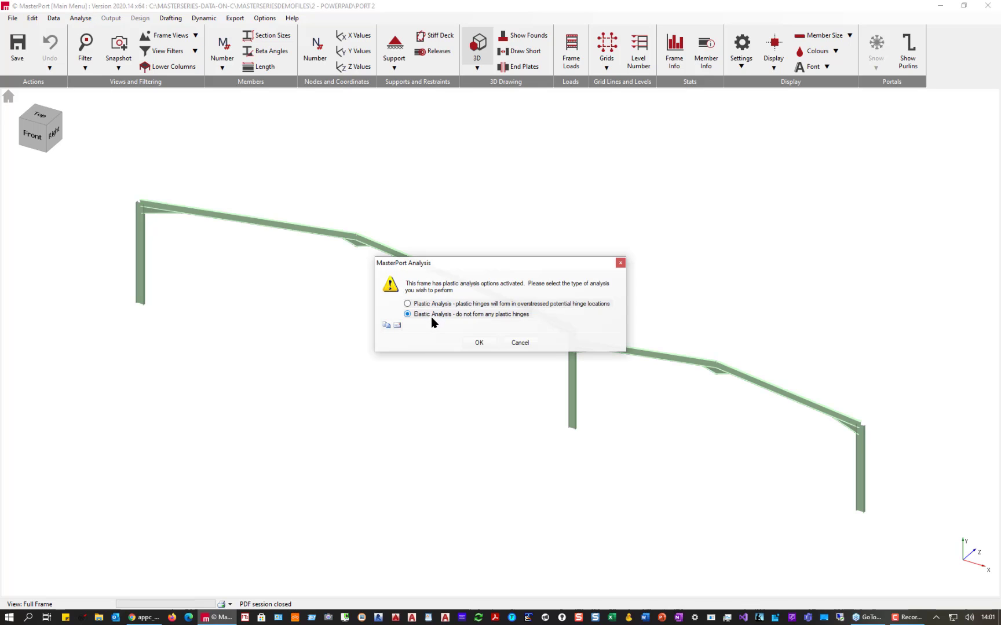
pyautogui.click(489, 345)
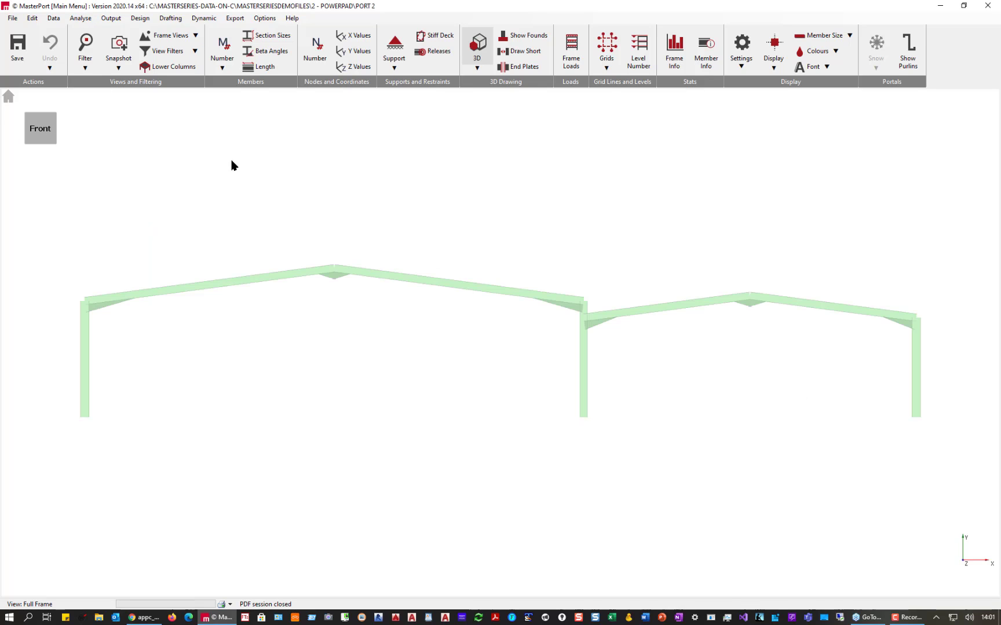
pyautogui.click(138, 19)
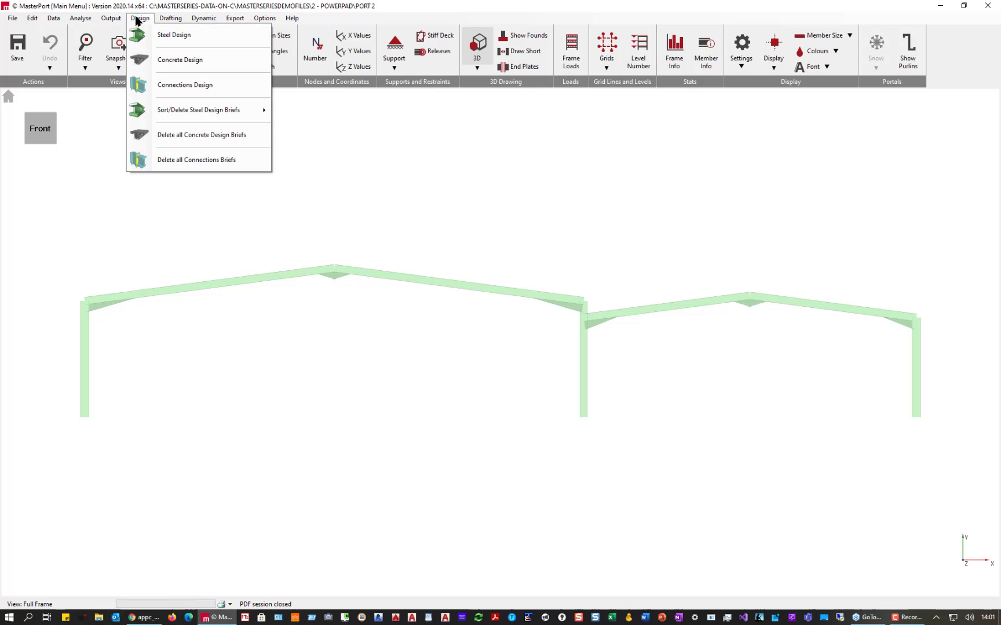
pyautogui.click(174, 36)
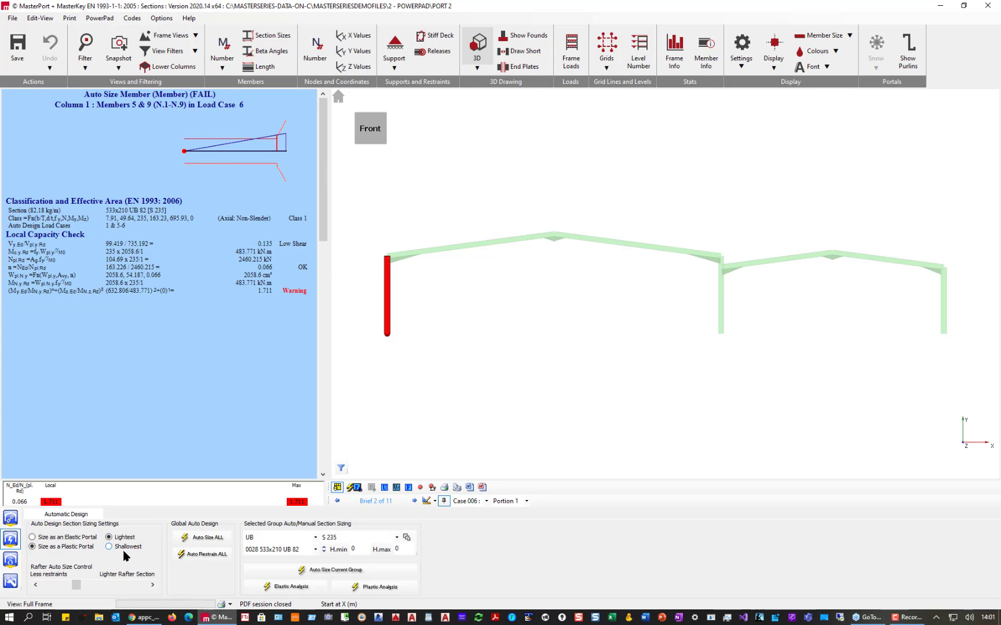
# Run a plastic analysis of the portal frame, and check the auto-sizing results of its rafters and outer column.
pyautogui.click(381, 586)
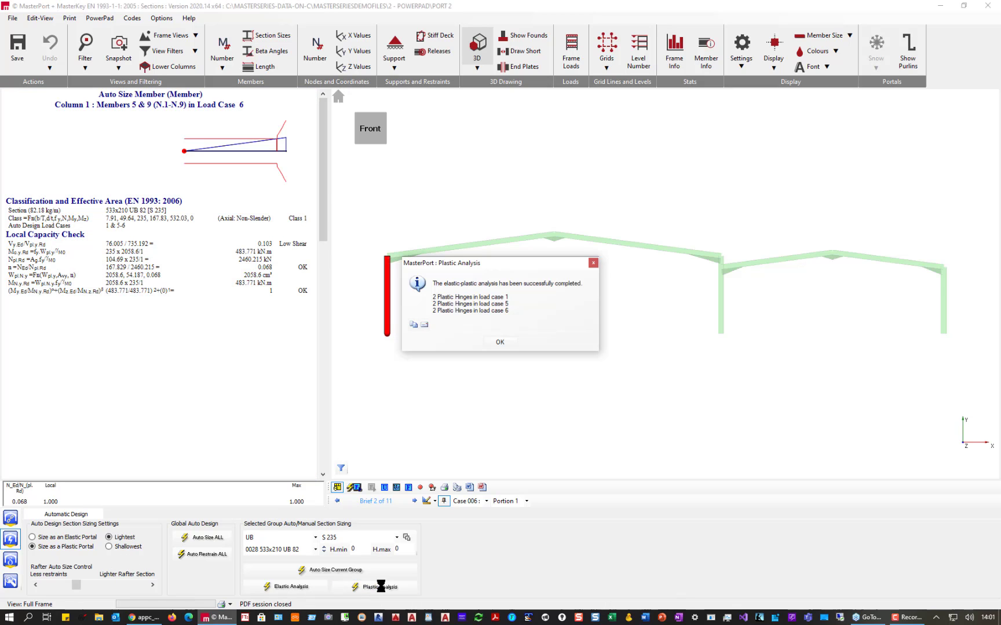
pyautogui.click(498, 342)
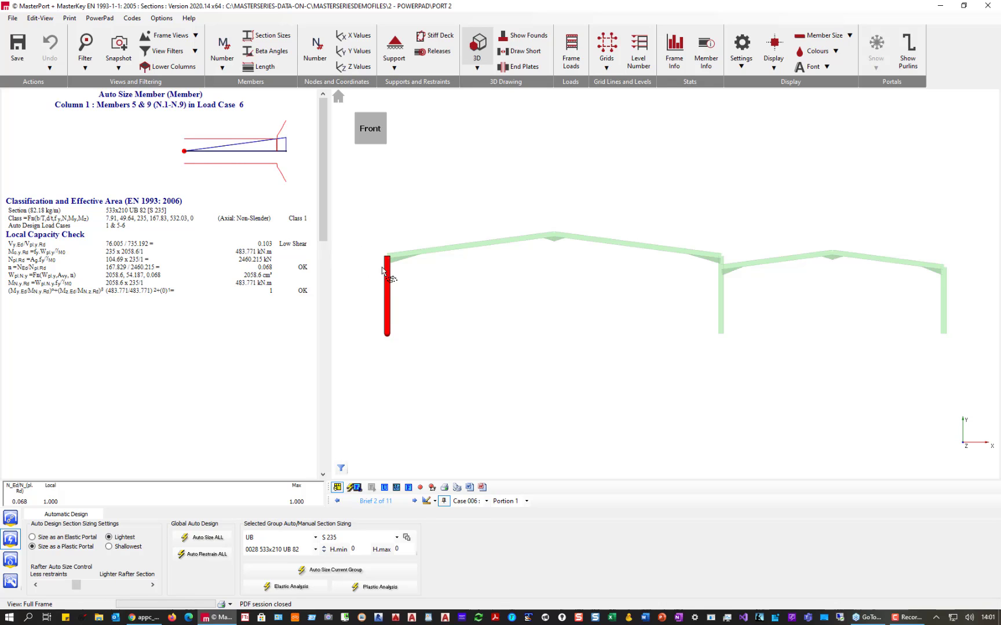
pyautogui.click(437, 251)
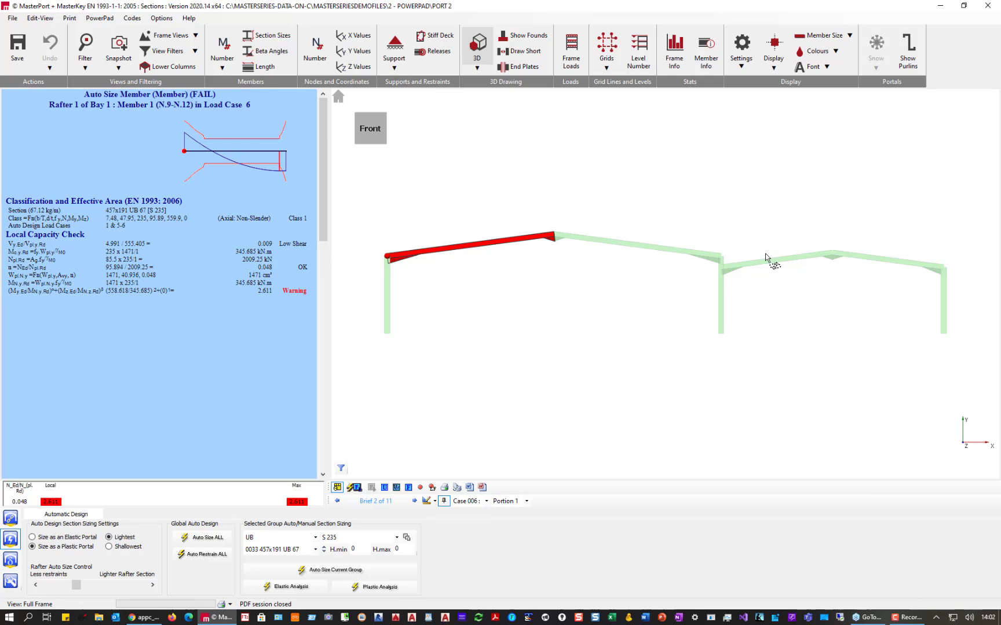
pyautogui.click(788, 261)
pyautogui.click(912, 268)
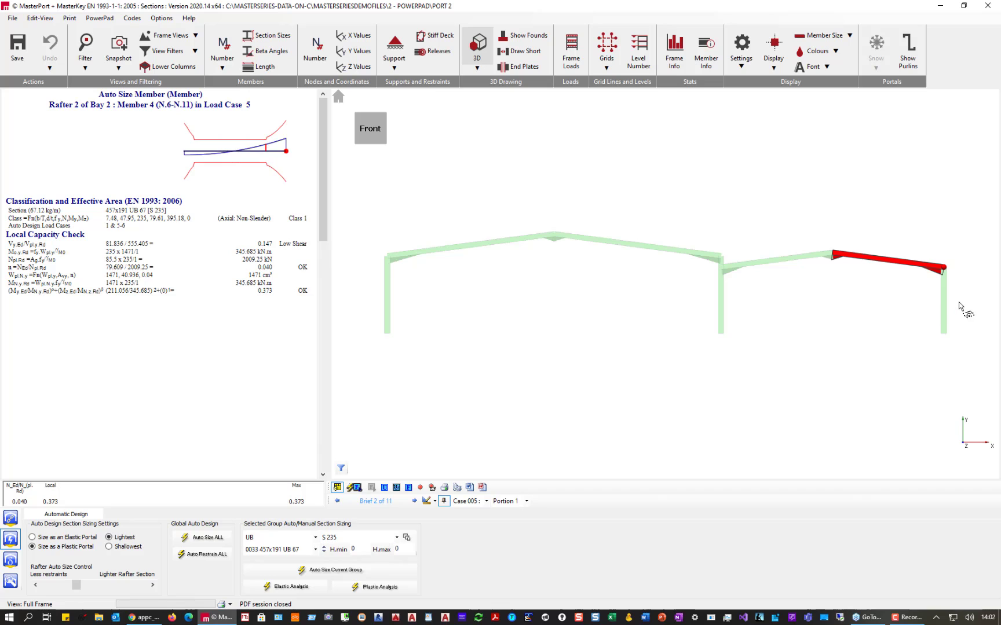
pyautogui.click(941, 305)
pyautogui.click(461, 249)
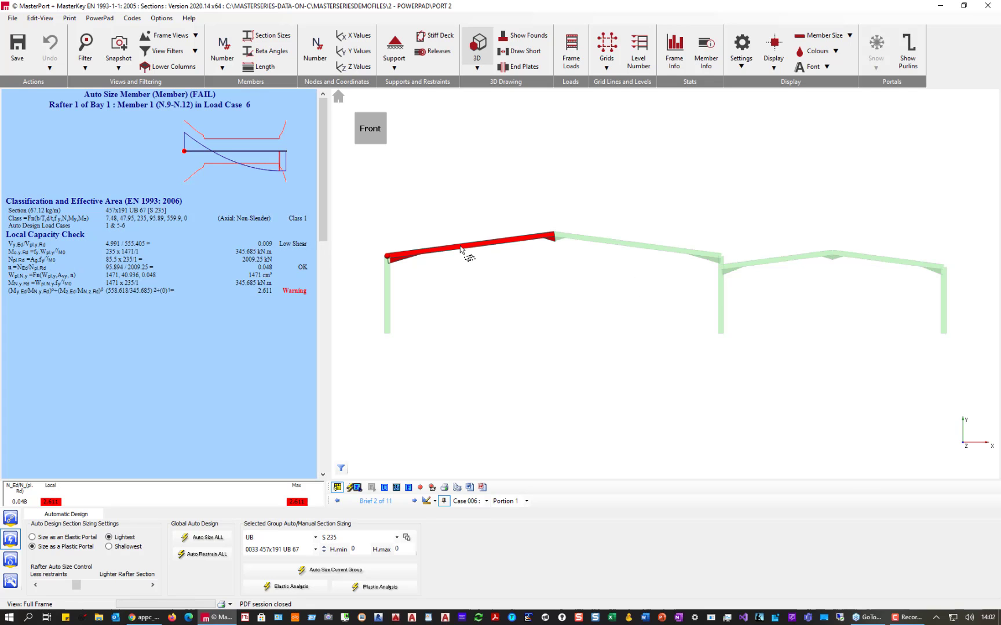
# Review the detailed member checks and lateral restraint spacing of column 1 and the rafters of both bays.
pyautogui.click(10, 582)
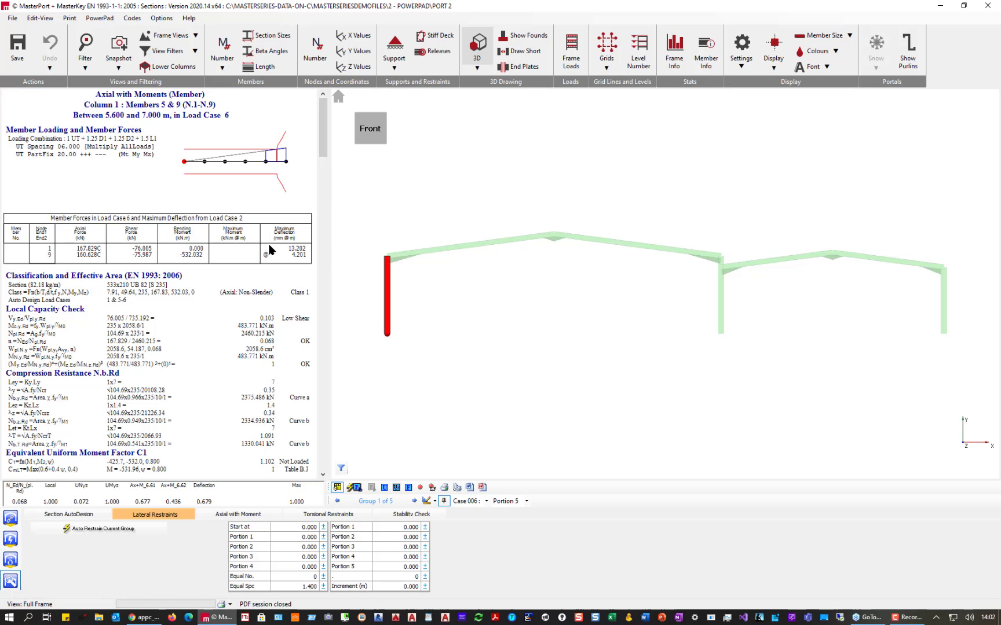
pyautogui.click(505, 249)
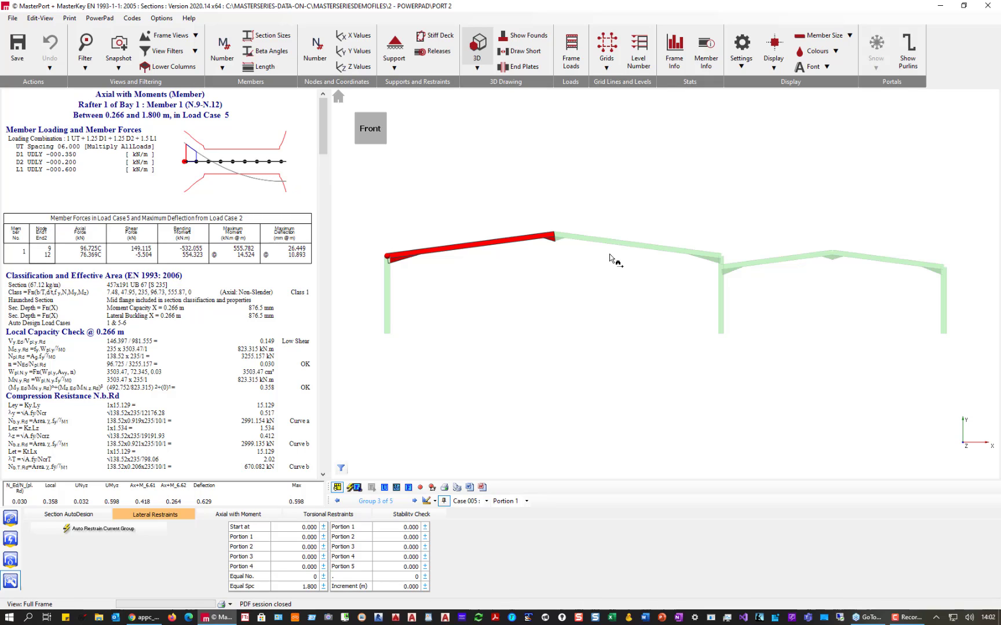
pyautogui.click(895, 261)
pyautogui.click(648, 248)
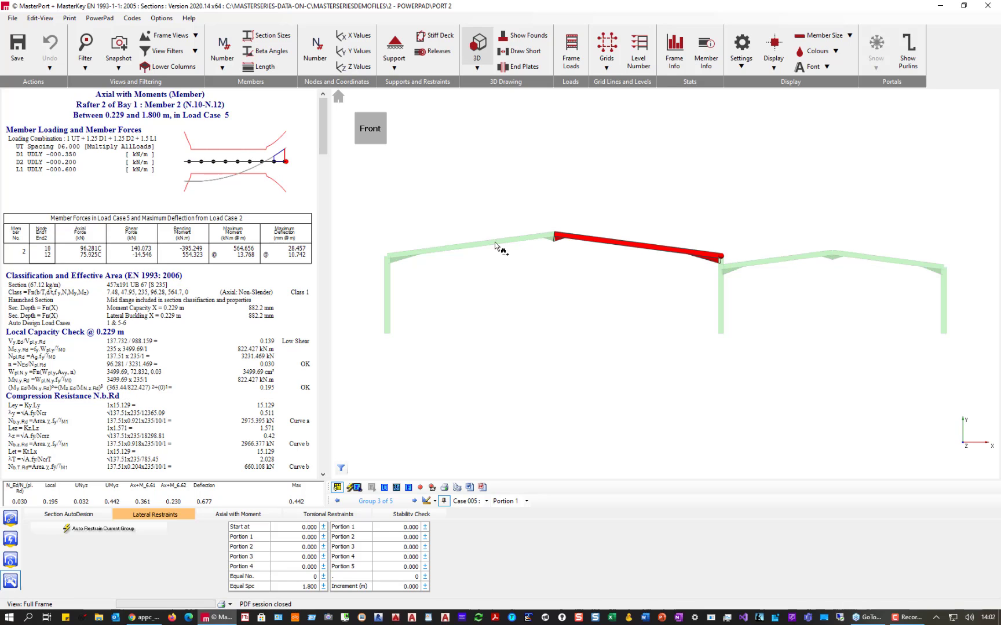
pyautogui.click(389, 309)
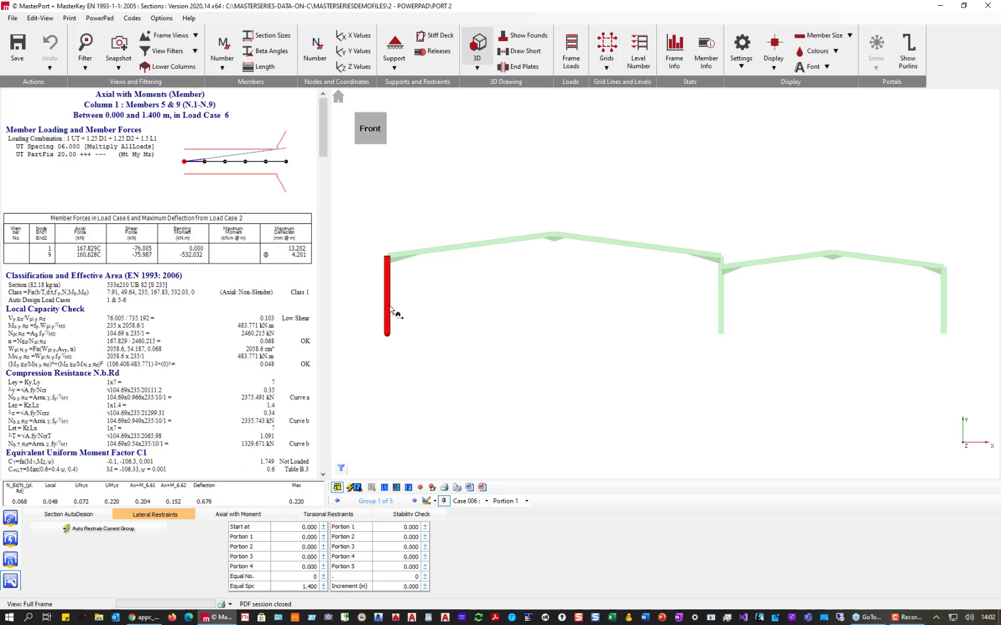
pyautogui.click(476, 245)
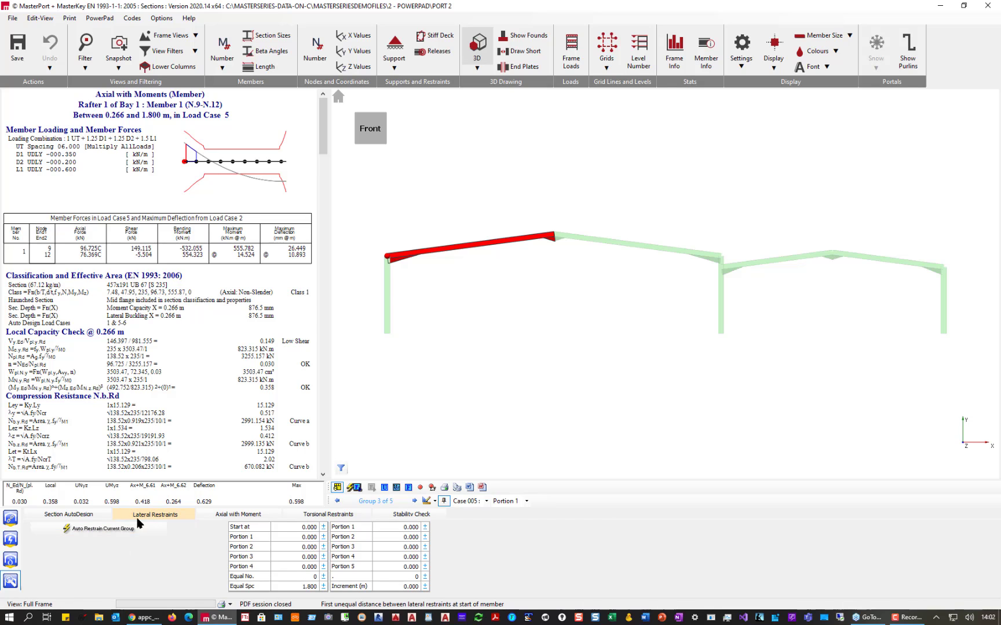
# Set the steel grade of the bay 1 rafters, column 1 and column 2 to S 355.
pyautogui.click(68, 515)
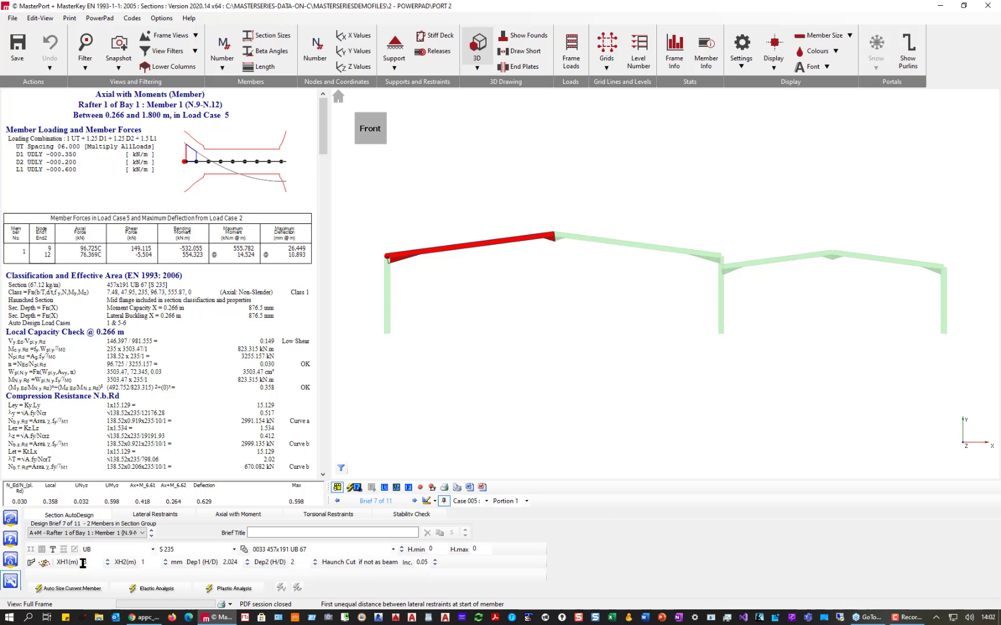
pyautogui.click(189, 551)
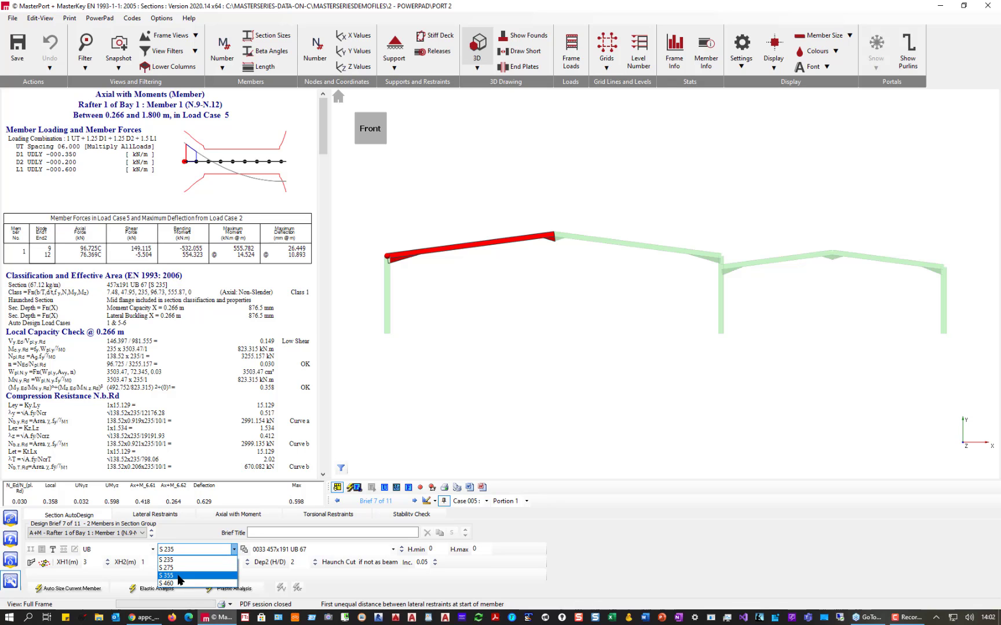
pyautogui.click(179, 576)
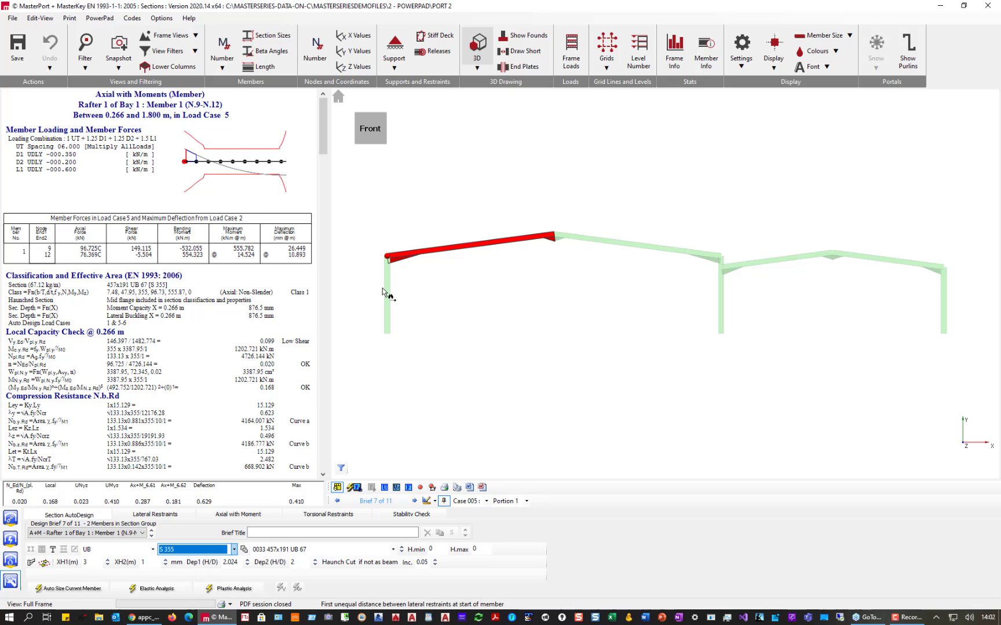
pyautogui.click(384, 290)
pyautogui.click(199, 554)
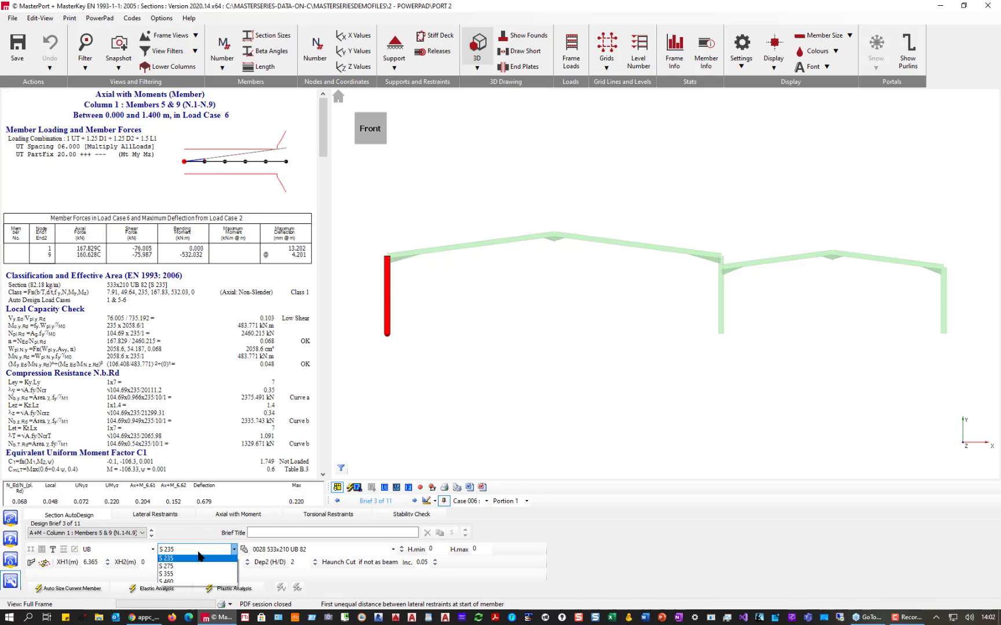
pyautogui.click(178, 577)
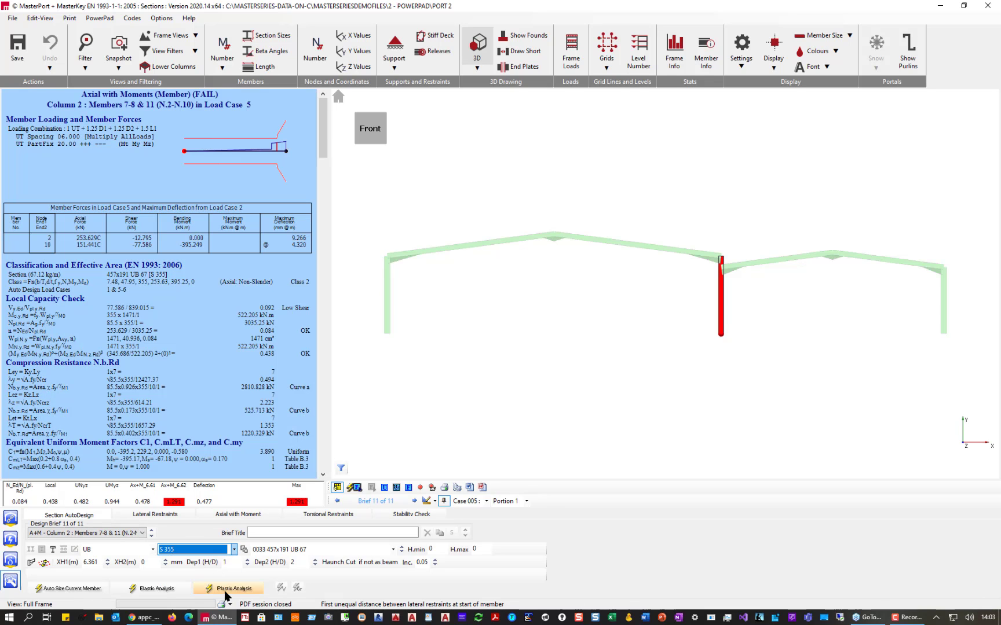
# Rerun the plastic analysis with the revised steel grades and check the design of column 1.
pyautogui.click(229, 588)
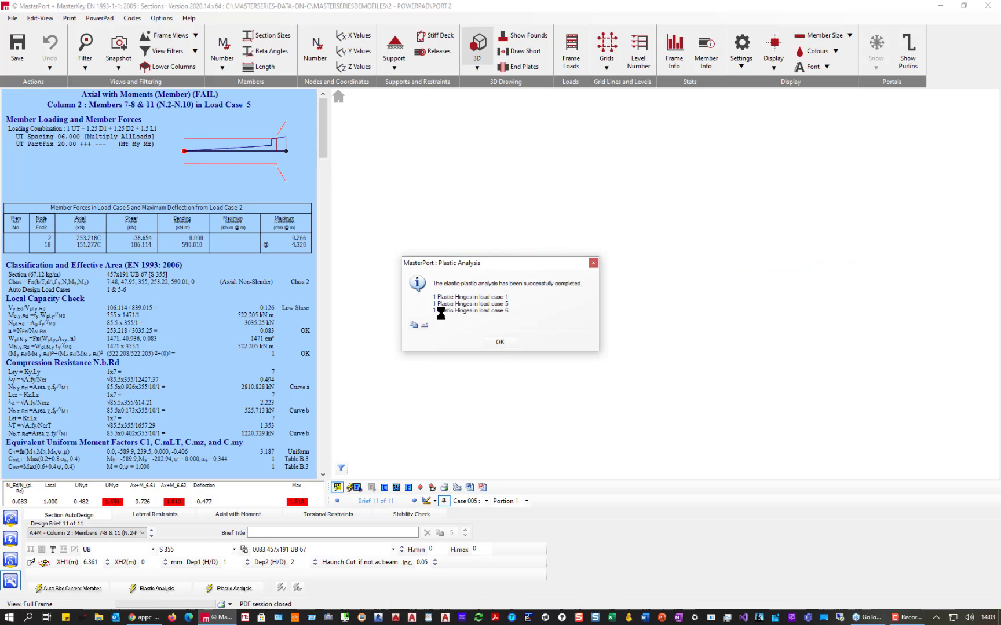
pyautogui.click(500, 342)
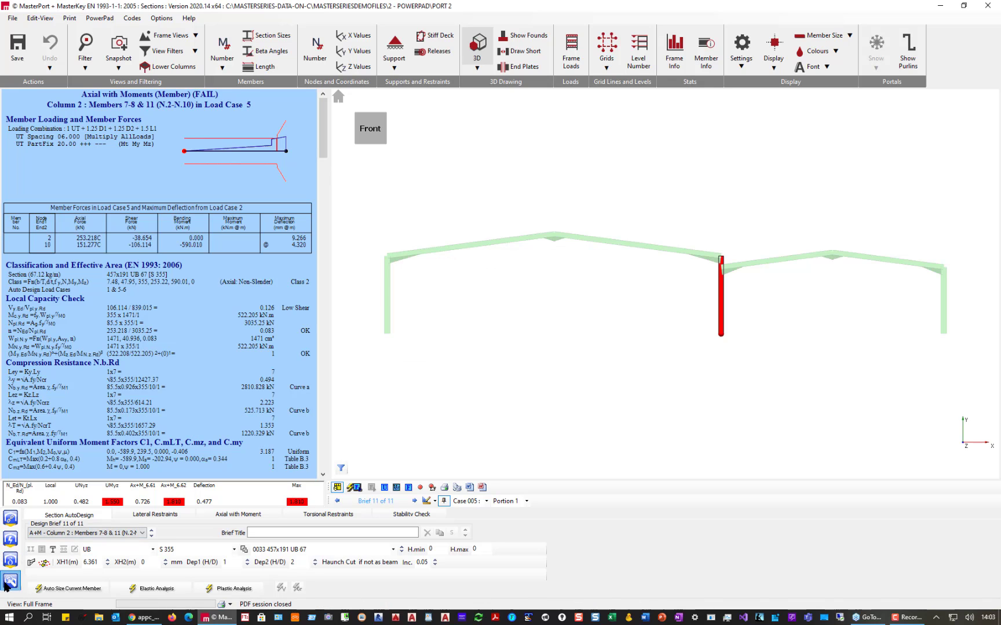
pyautogui.click(390, 294)
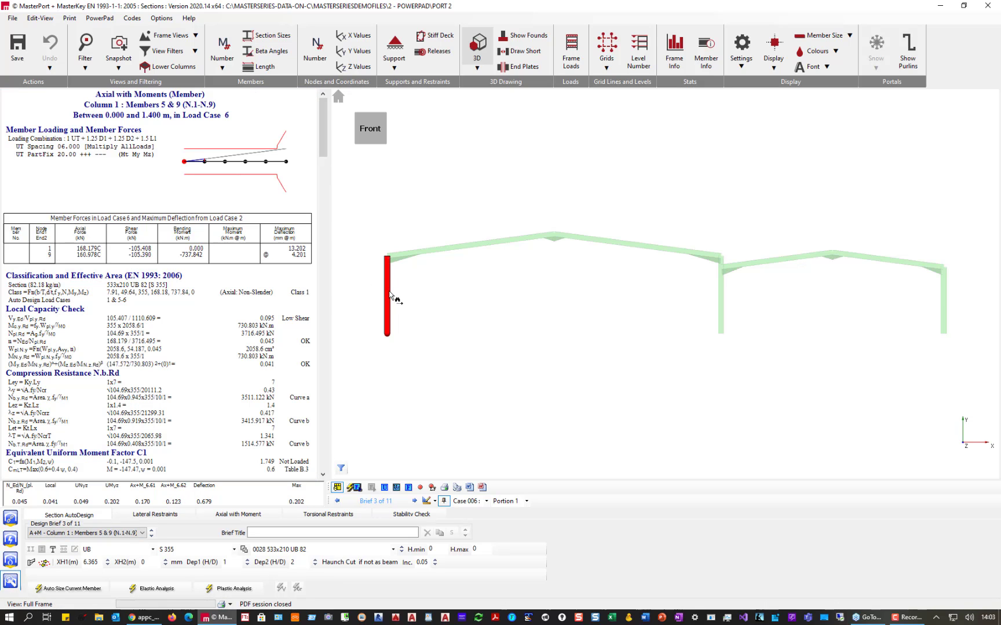
# Add torsional restraint stays to column 1 at side rails 4 and 5, at 4.2 m and 5.6 m.
pyautogui.click(391, 308)
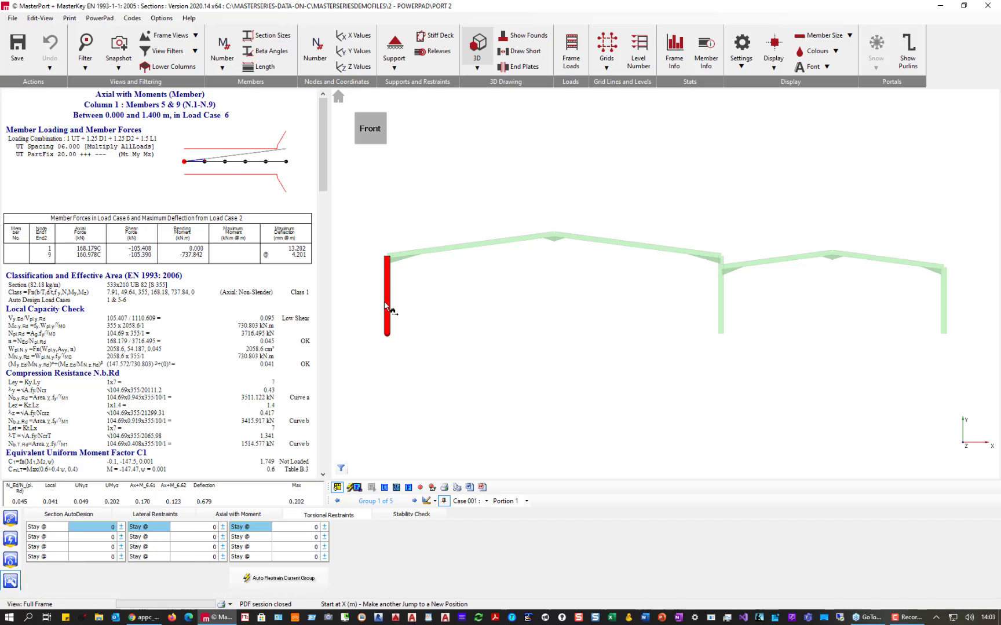
pyautogui.click(189, 121)
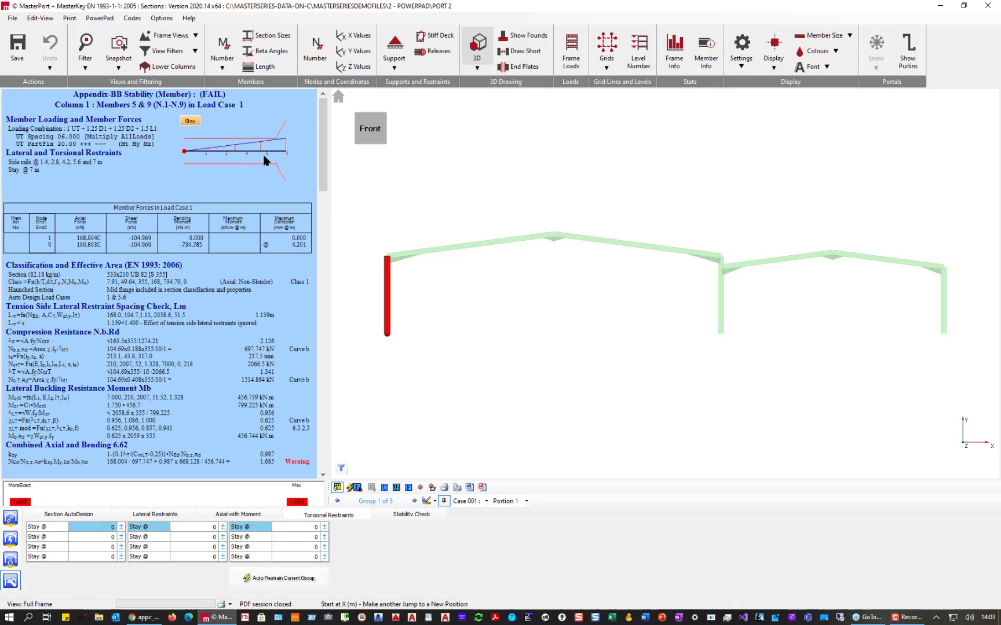
pyautogui.click(268, 155)
pyautogui.click(246, 162)
pyautogui.click(245, 163)
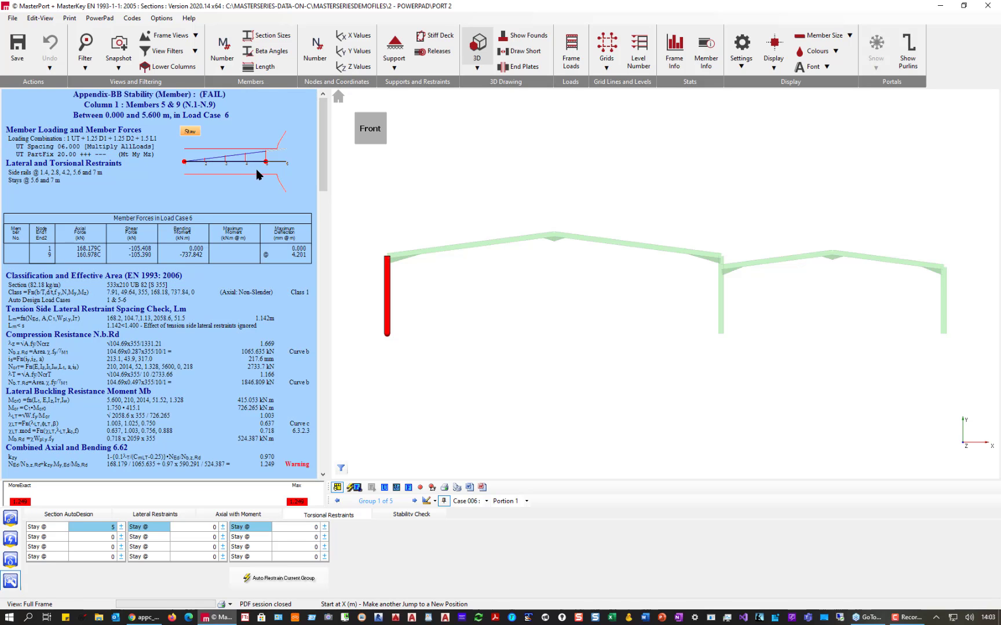
pyautogui.click(246, 163)
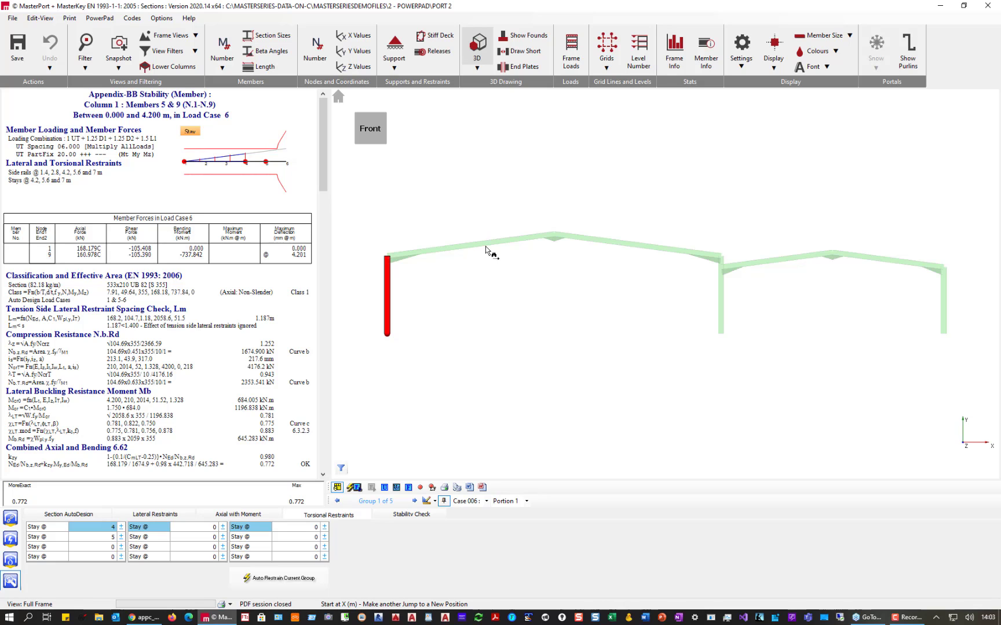
# On rafter 1 of bay 1, add a stay at the 3.6 m purlin and remove the one at 1.8 m.
pyautogui.click(467, 254)
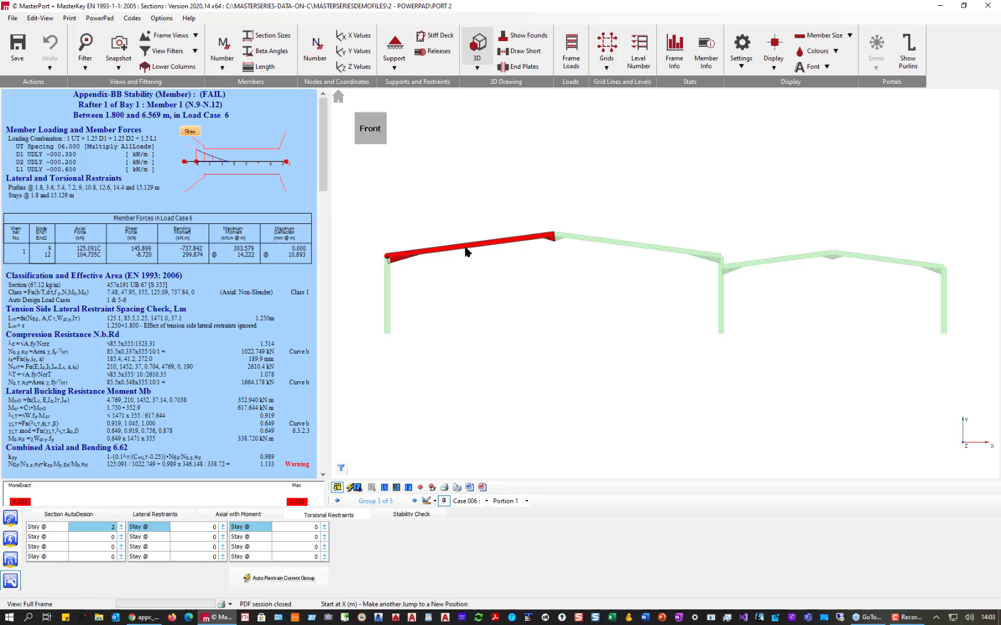
pyautogui.click(210, 165)
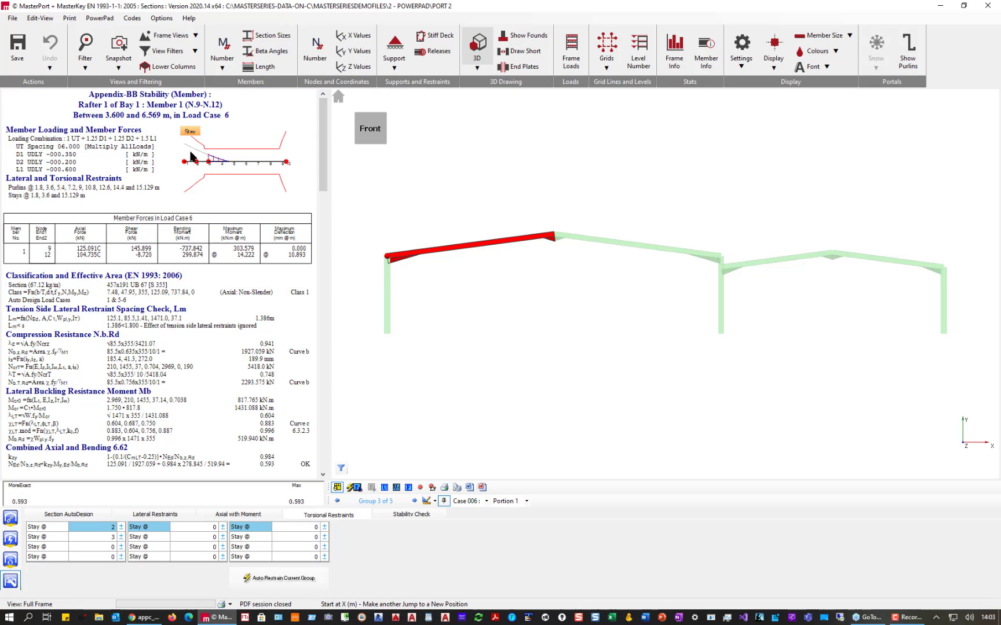
pyautogui.click(196, 162)
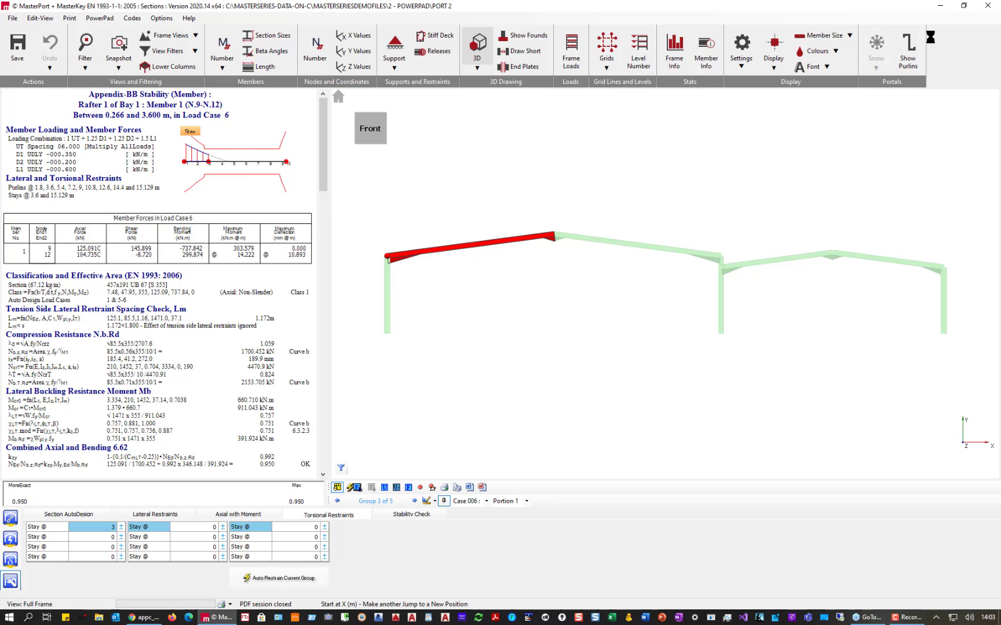
# Leave the member design, saving the Port 2 file, and open the frame's graphical analysis output.
pyautogui.click(986, 6)
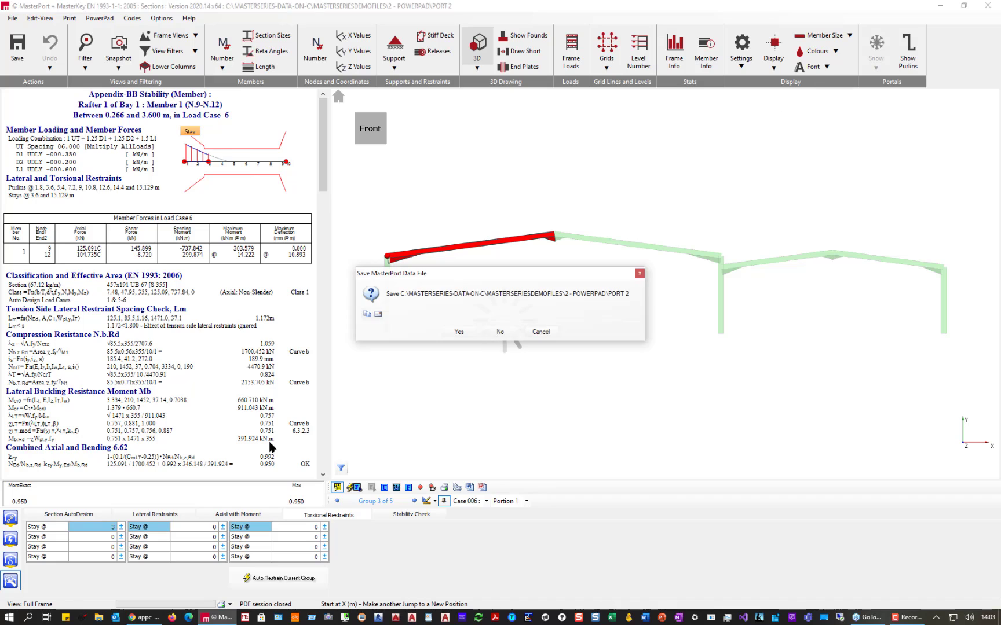
pyautogui.click(458, 333)
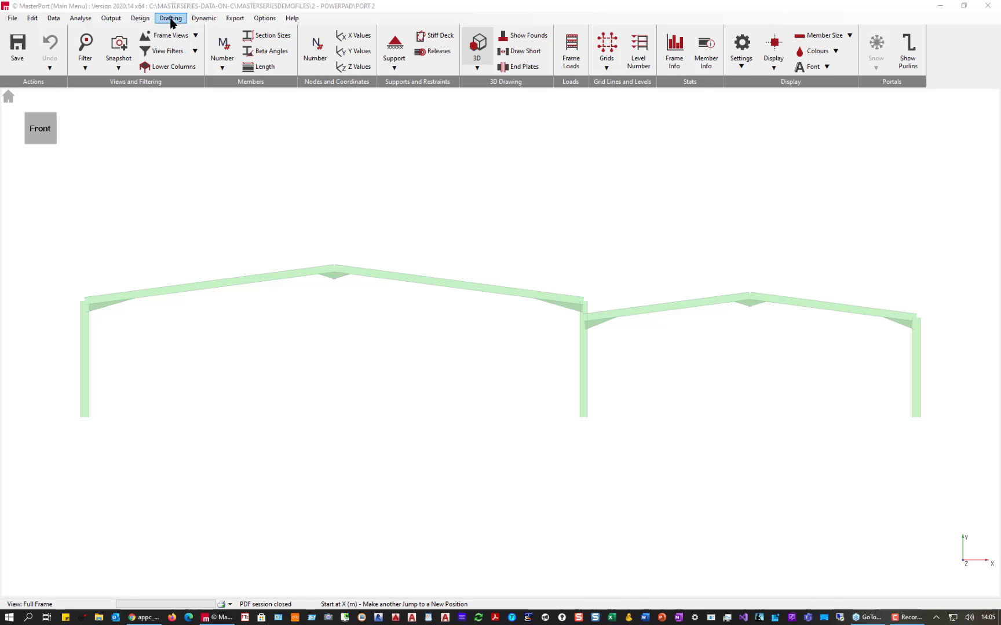
pyautogui.click(110, 21)
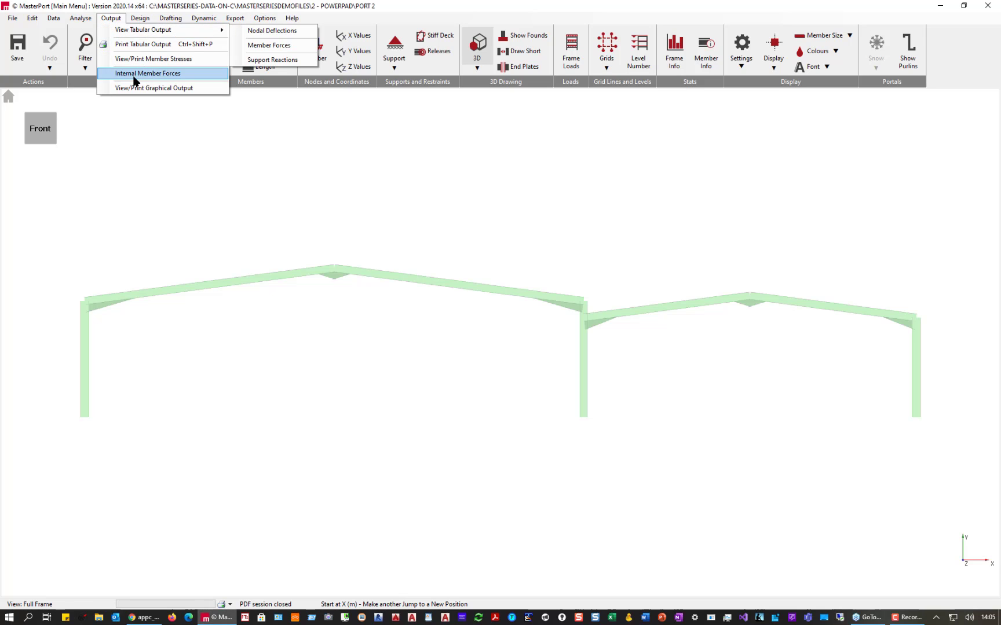
pyautogui.click(163, 88)
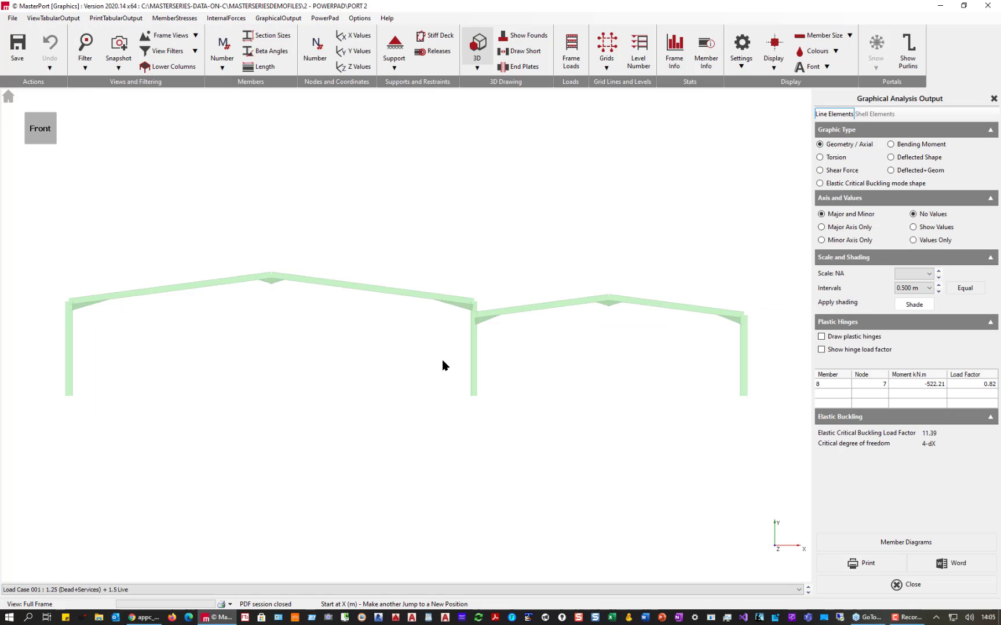
# Display the deflected shape with the geometry, showing nodal deflection values in the Y direction at magnification 1.
pyautogui.click(892, 171)
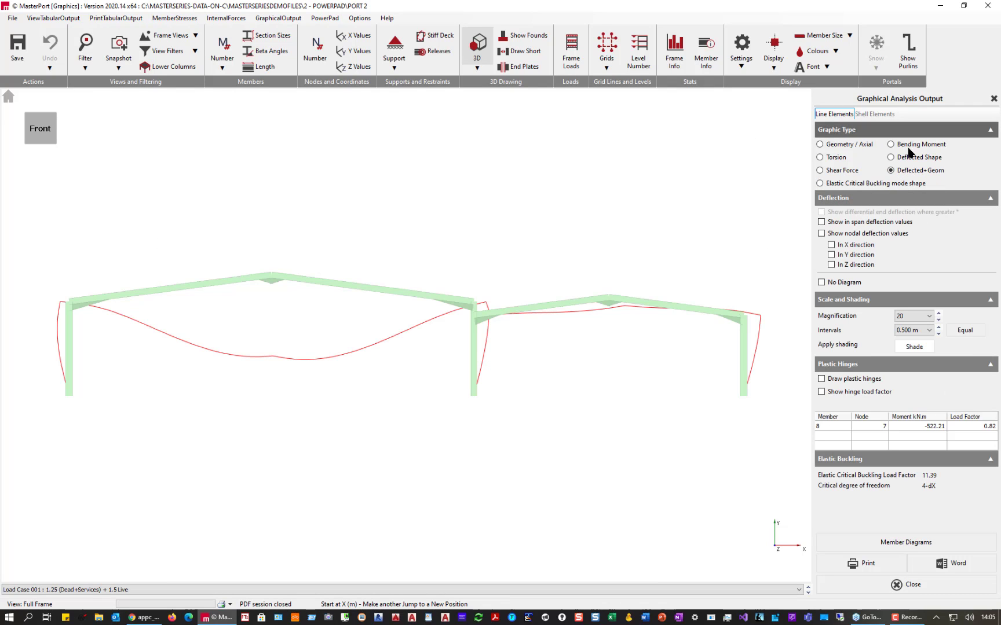
pyautogui.click(831, 255)
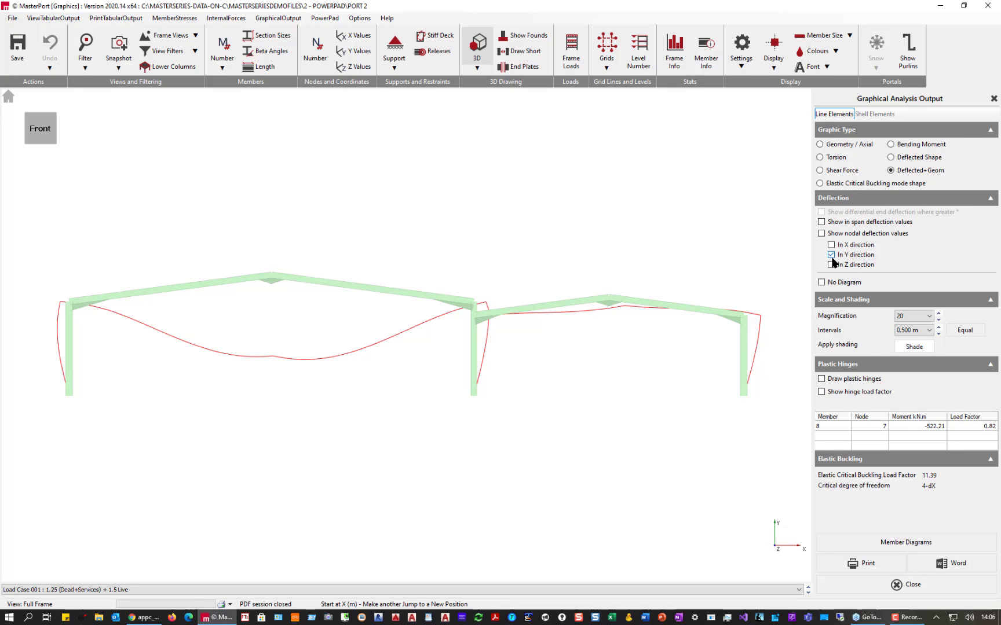
pyautogui.click(821, 233)
pyautogui.click(902, 318)
pyautogui.click(898, 327)
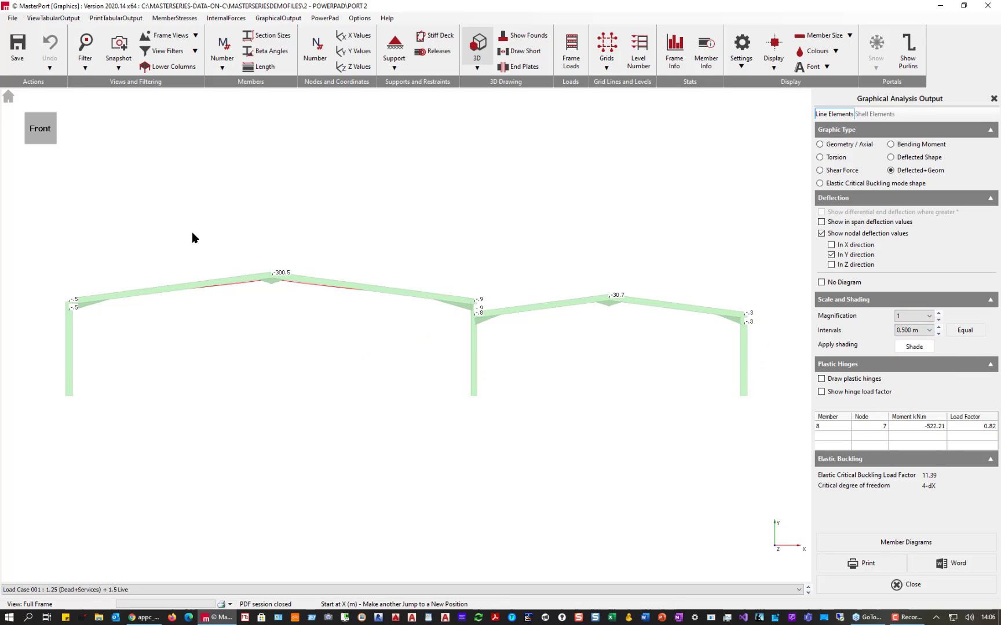
# Turn off the 3D member display and examine the vertical deflections at the bay 1 apex and column 1 eaves.
pyautogui.click(475, 46)
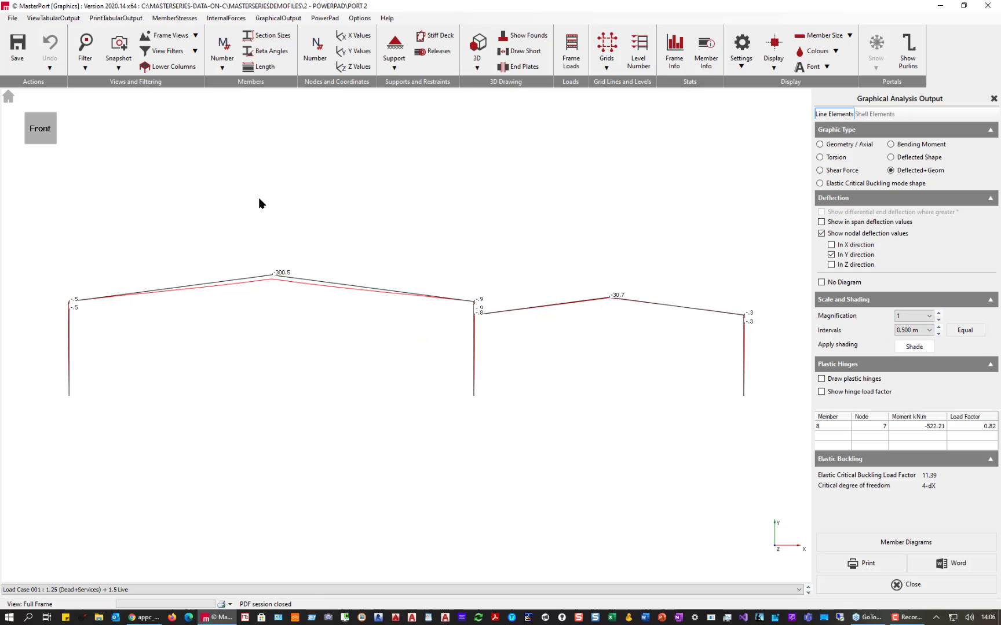
pyautogui.scroll(5, 276, 280)
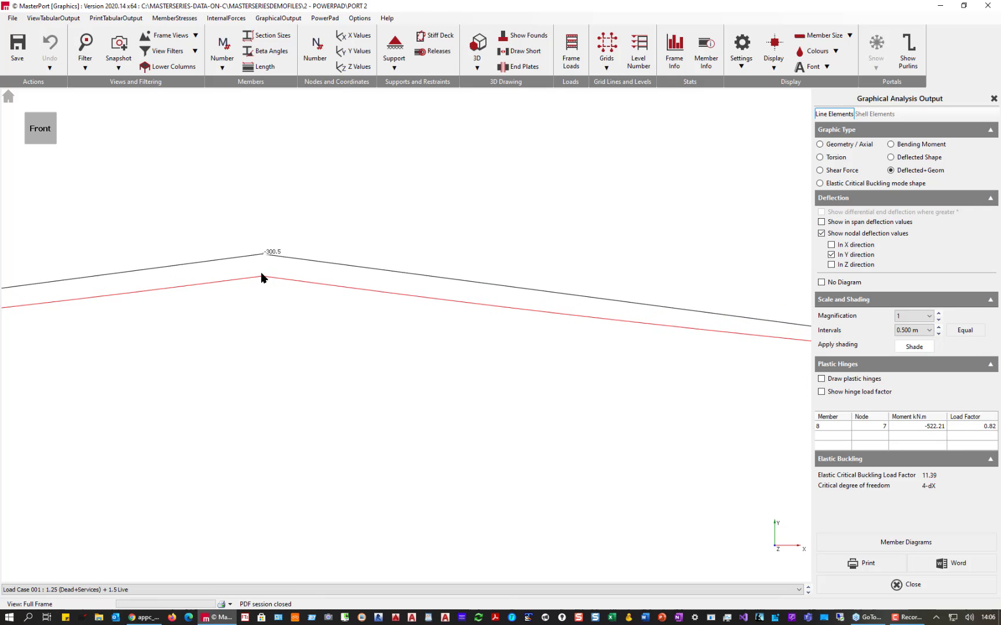
pyautogui.scroll(-1, 261, 278)
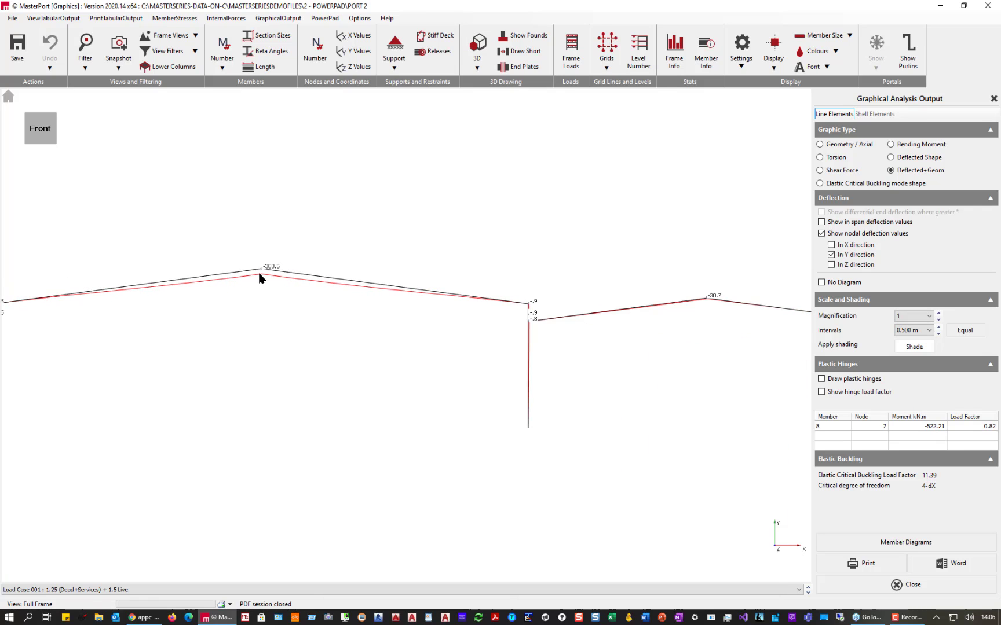
pyautogui.scroll(-1, 422, 201)
pyautogui.scroll(-3, 43, 201)
pyautogui.scroll(8, 185, 263)
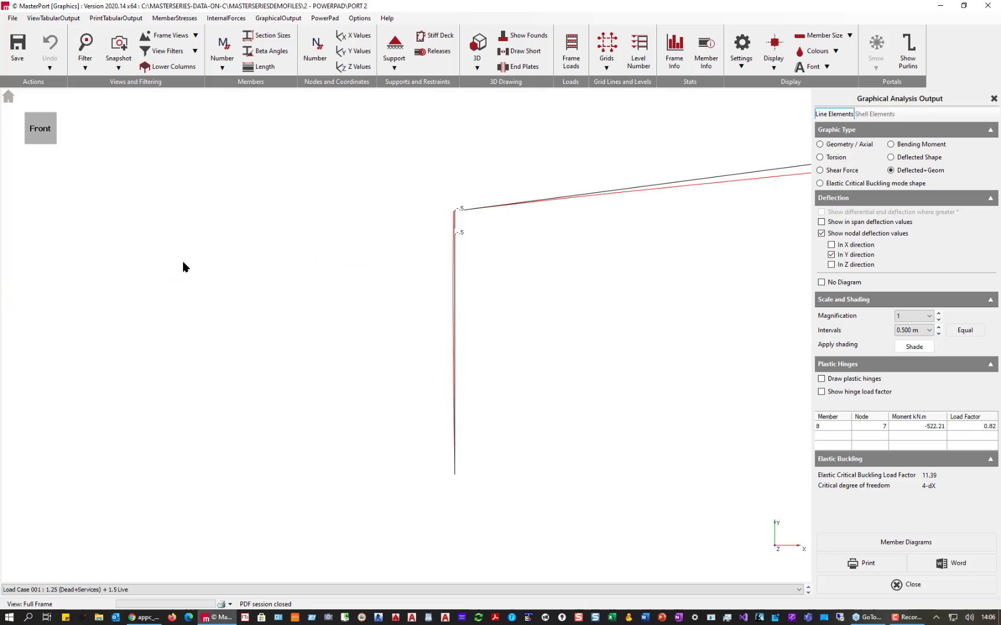
# Check the nodal deflections of bay 1 in the X direction, and switch the values back to the Y direction.
pyautogui.click(822, 234)
pyautogui.click(821, 233)
pyautogui.scroll(-2, 536, 200)
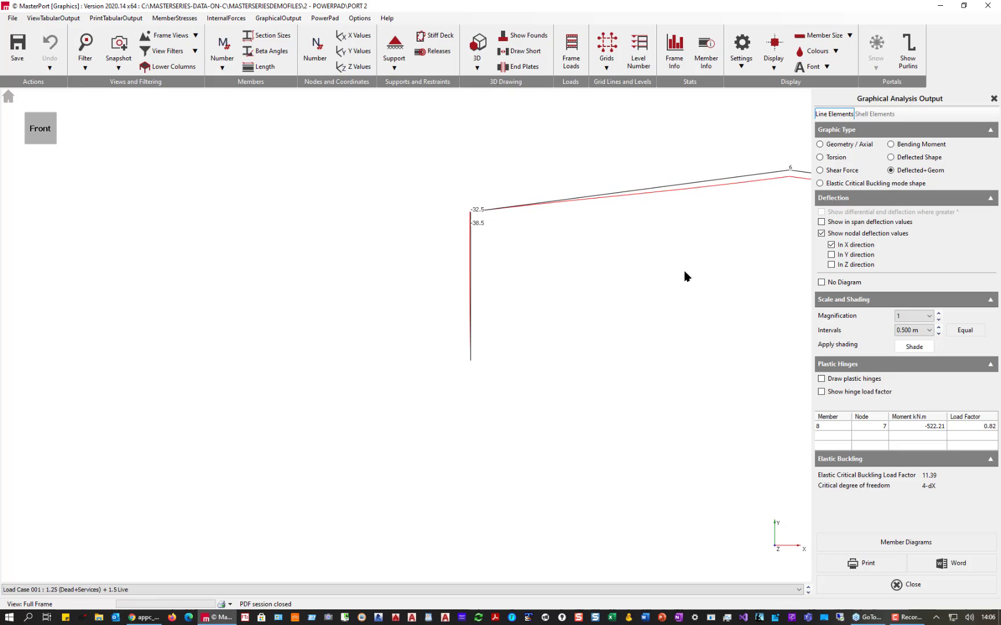
pyautogui.moveTo(686, 275); pyautogui.dragTo(538, 309, button='middle')
pyautogui.click(831, 245)
pyautogui.click(831, 255)
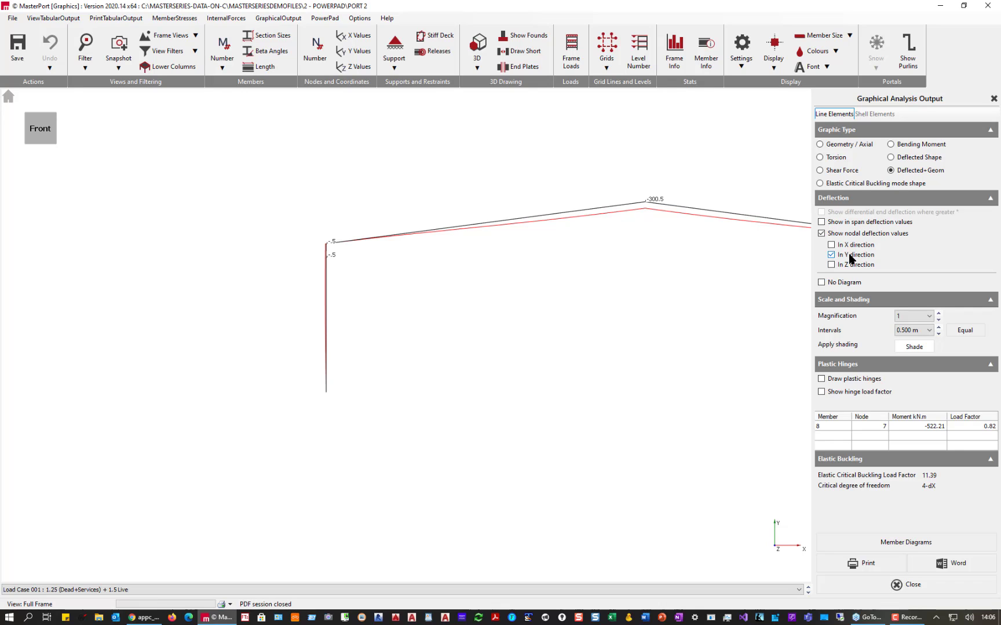
# Show the in-span deflection values and set the deflected shape magnification to 10.
pyautogui.click(834, 224)
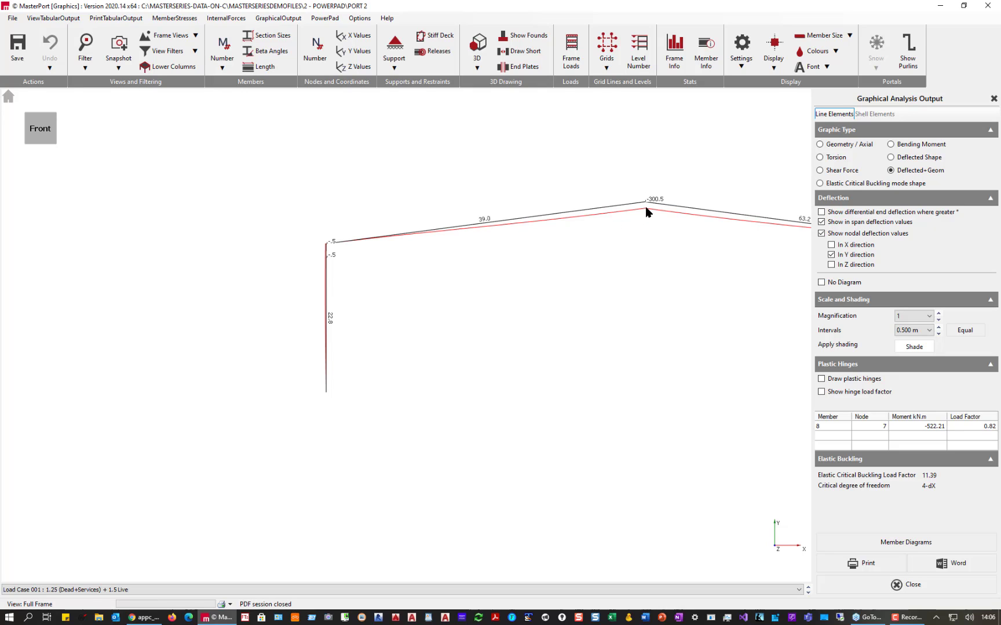
pyautogui.scroll(3, 510, 188)
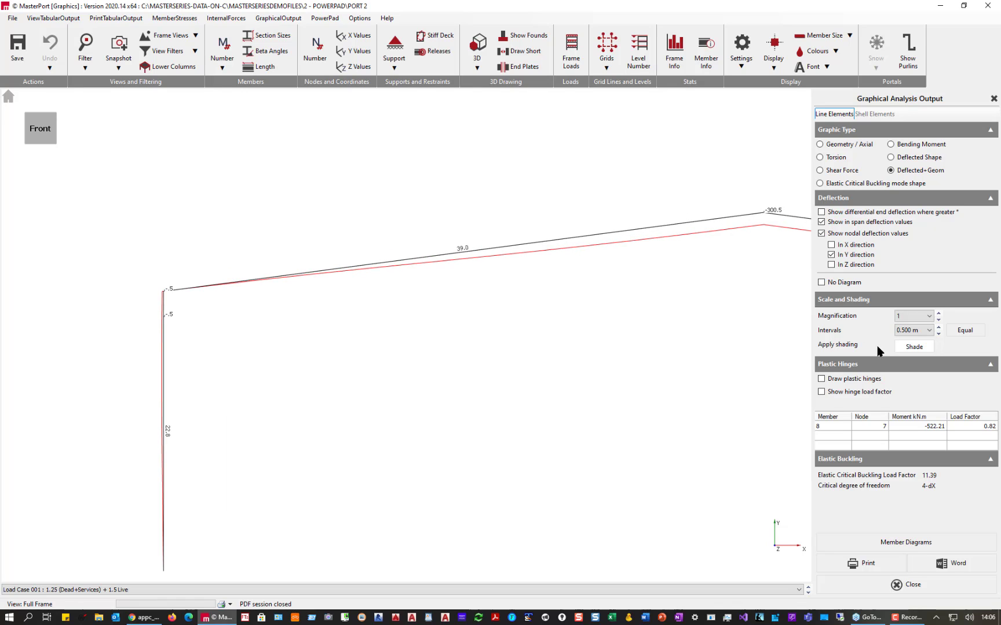
pyautogui.click(938, 315)
pyautogui.click(937, 319)
pyautogui.click(937, 320)
pyautogui.click(937, 319)
pyautogui.click(937, 321)
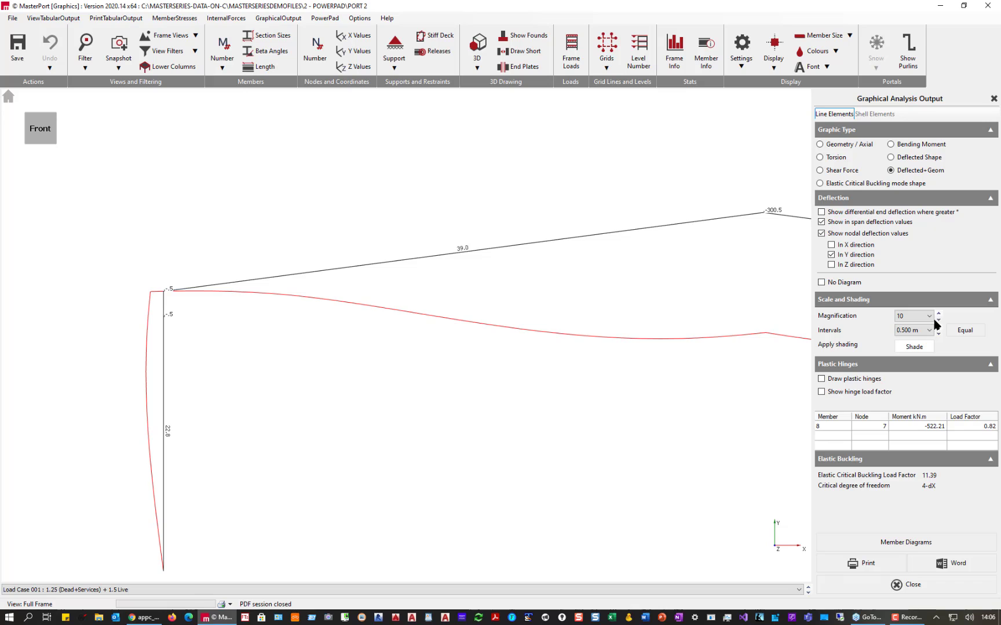
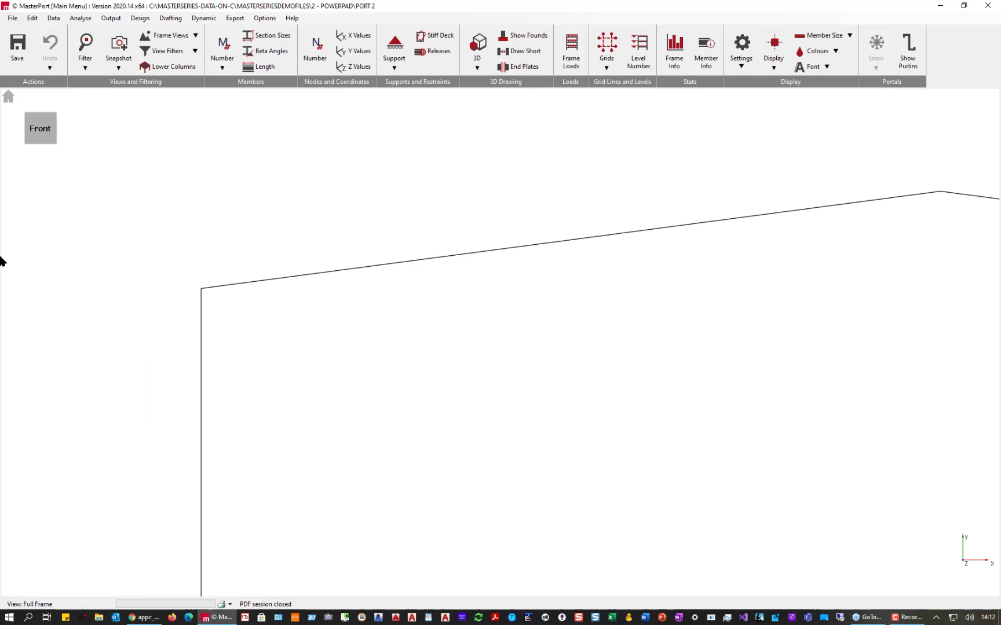
# Exit MasterPort and open the tutorials folder from the MasterSeries learning resources.
pyautogui.click(12, 18)
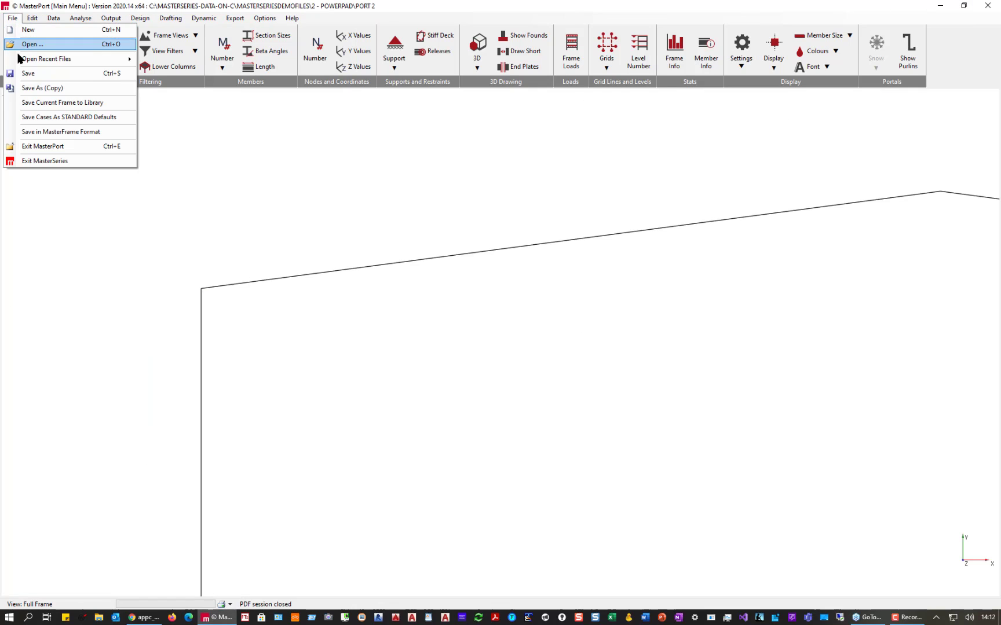
pyautogui.click(38, 147)
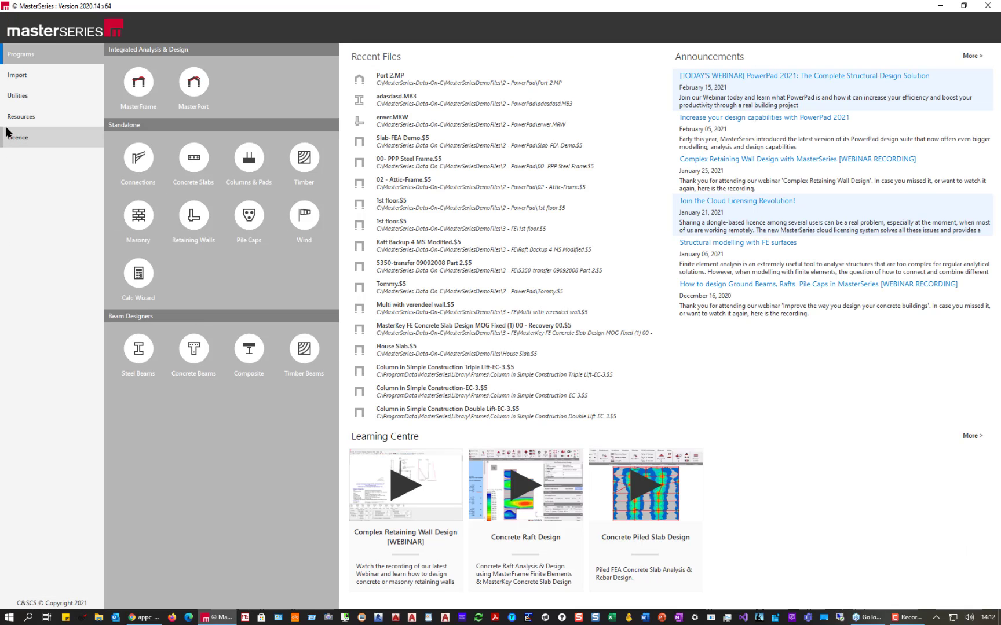
pyautogui.click(72, 116)
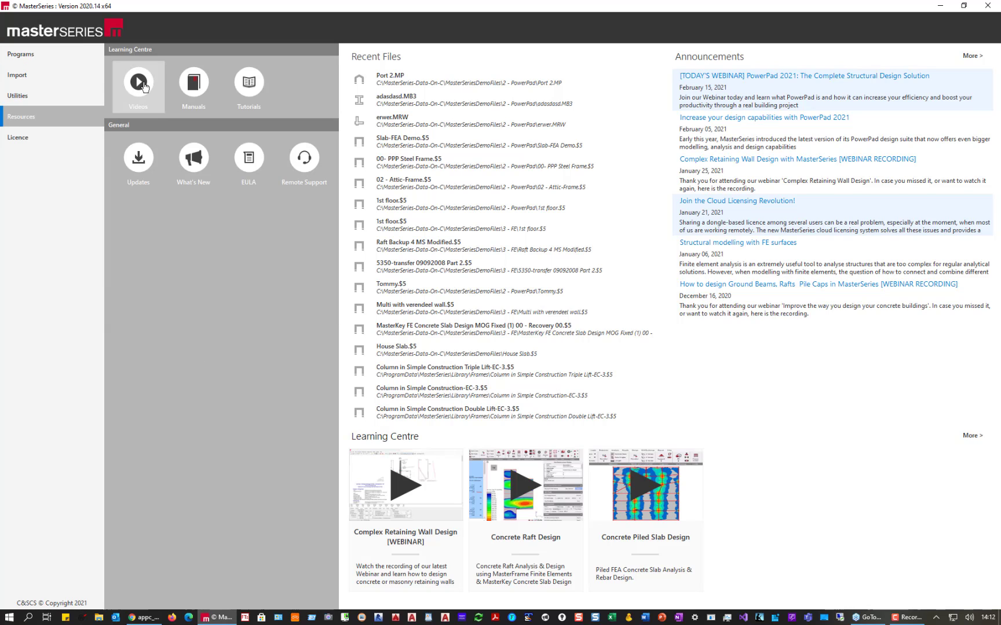
pyautogui.click(249, 84)
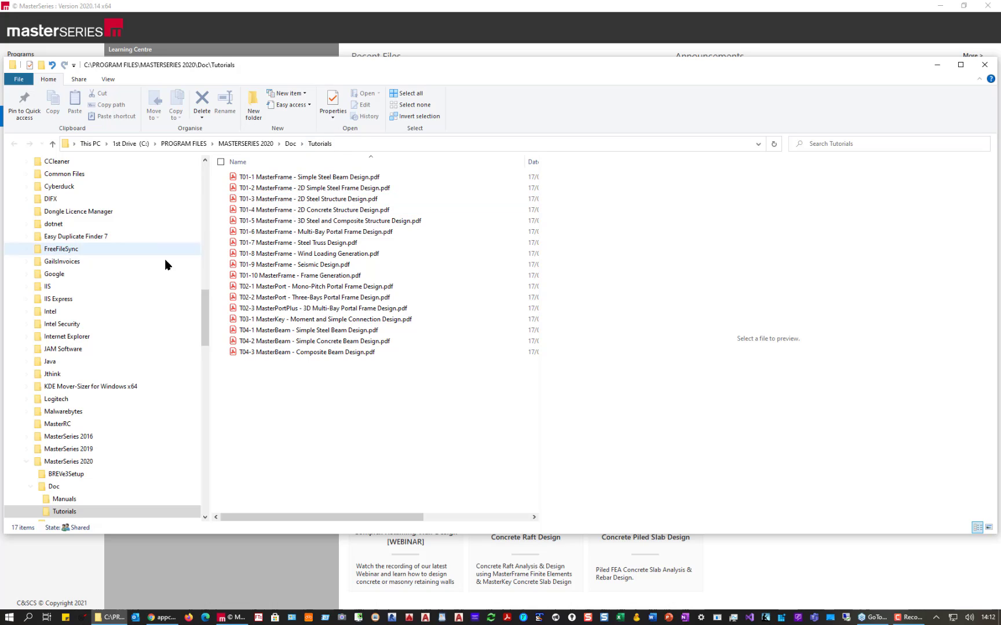
# Preview the T01-3 2D Steel Structure and T01-5 3D Steel and Composite Structure tutorials, and close the folder.
pyautogui.click(321, 200)
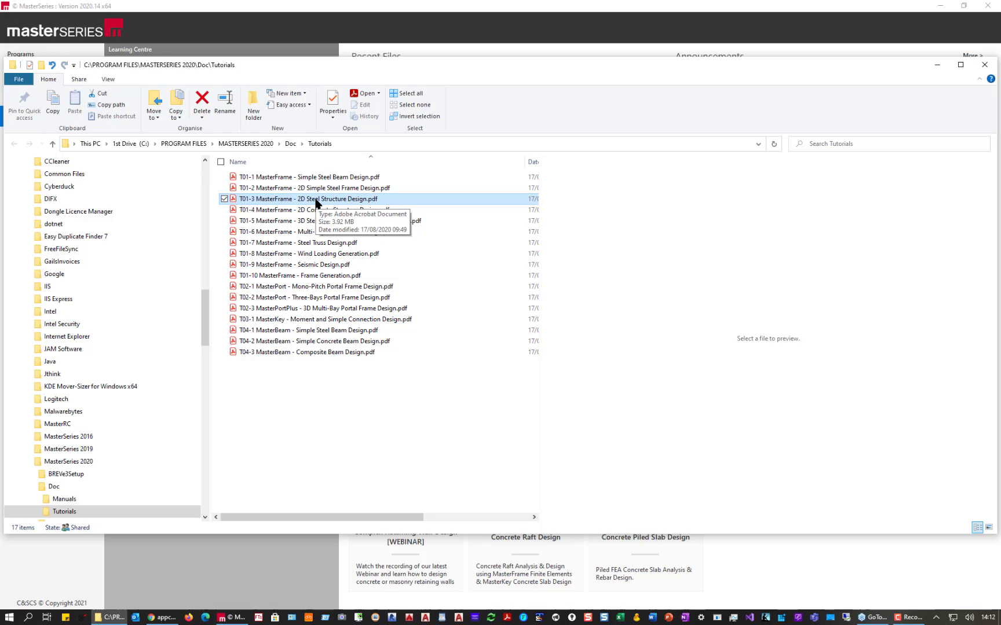
pyautogui.click(321, 201)
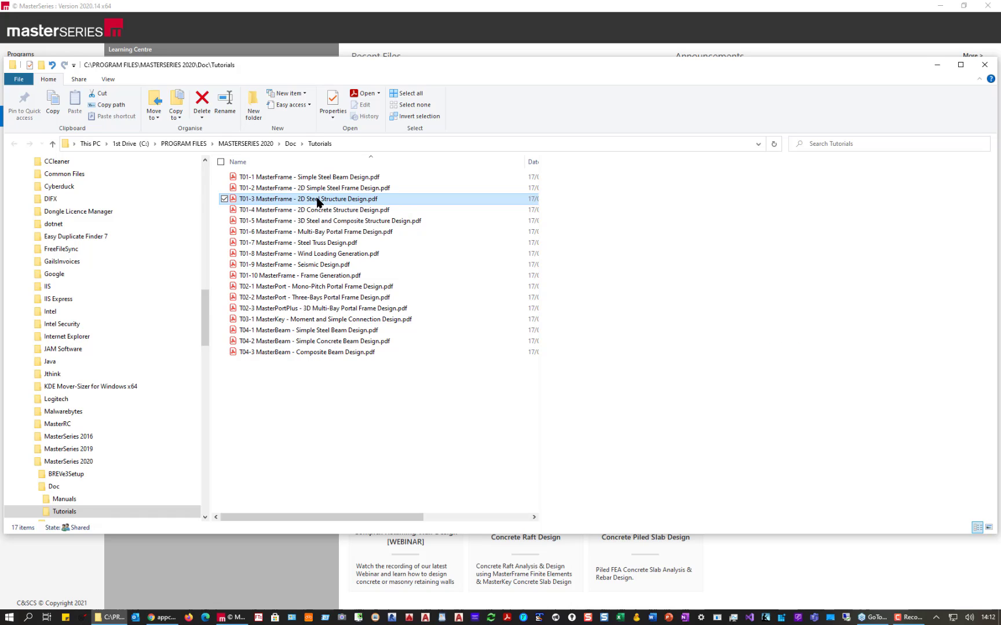
pyautogui.click(233, 199)
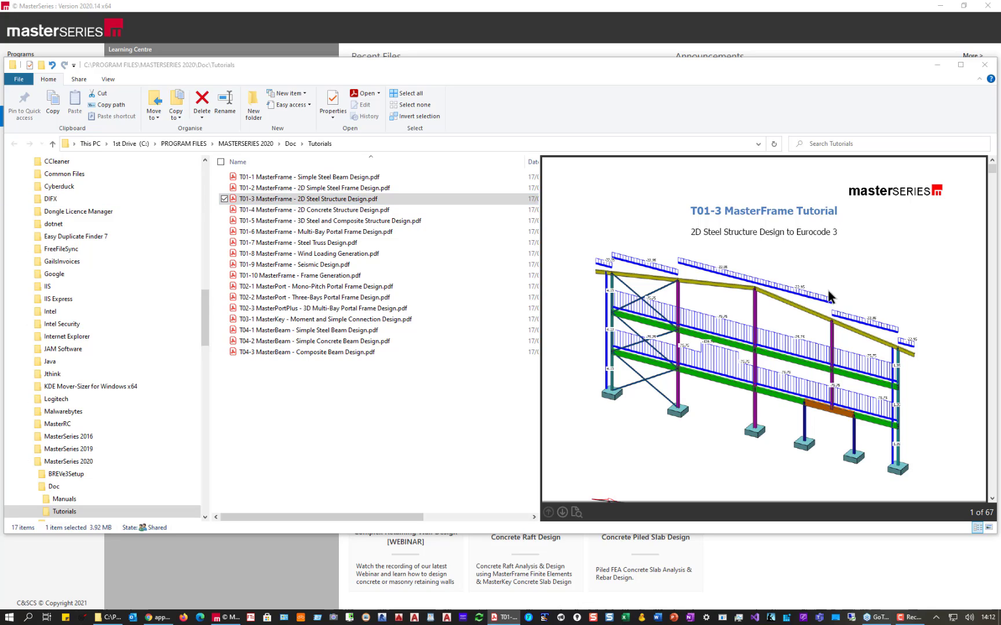
pyautogui.click(325, 223)
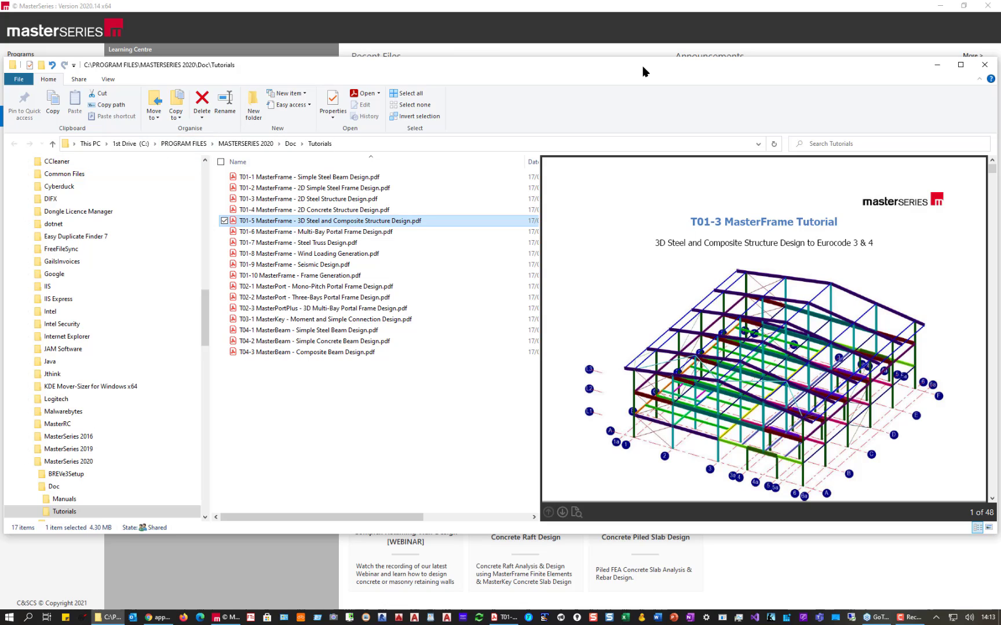
pyautogui.click(985, 65)
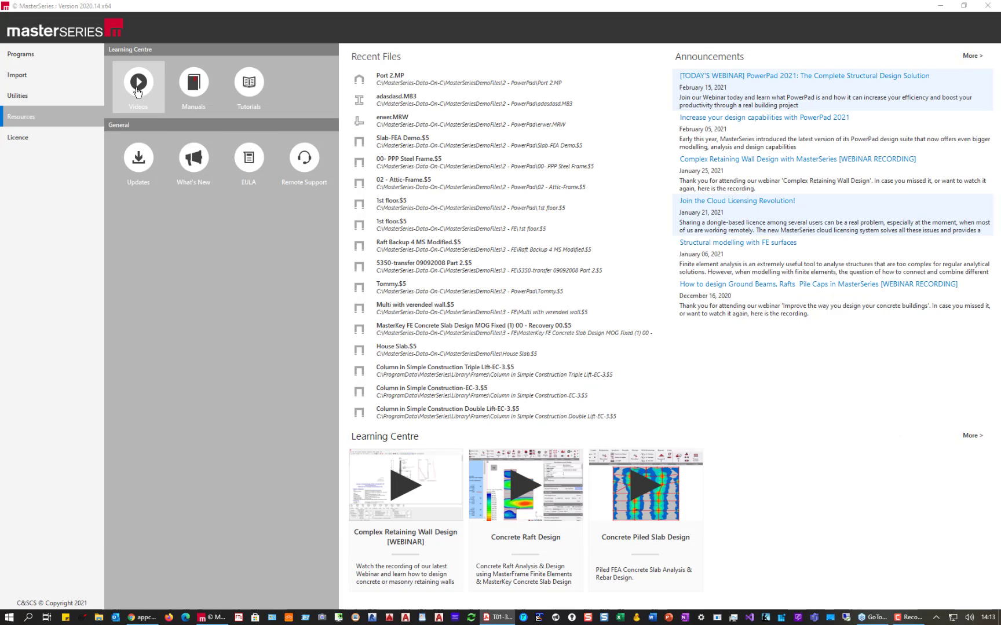
# Open the online video guides from the learning resources and browse the current guides.
pyautogui.click(117, 89)
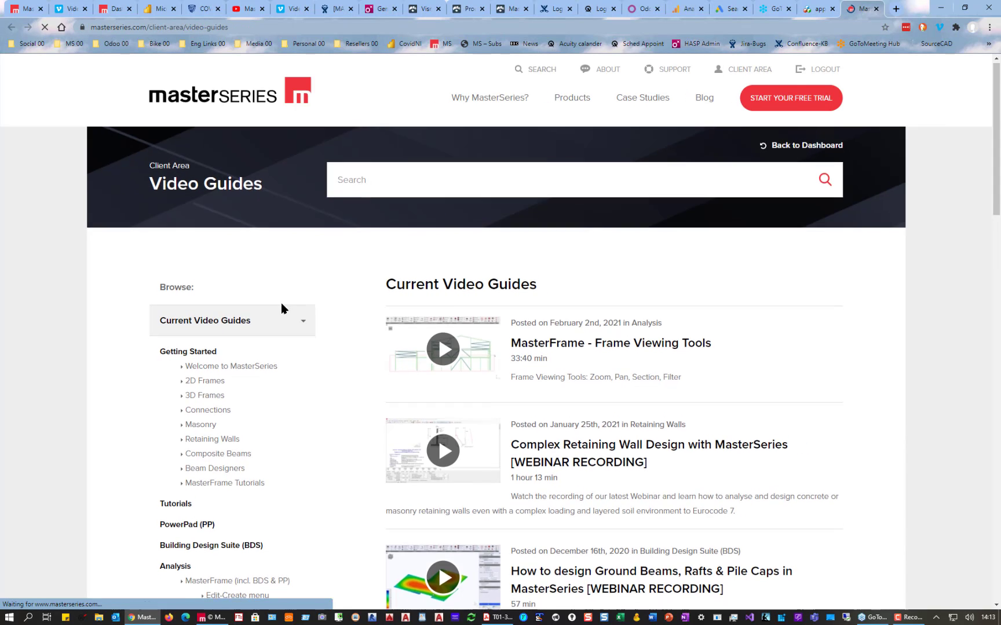
pyautogui.scroll(-2, 284, 306)
pyautogui.scroll(-2, 231, 278)
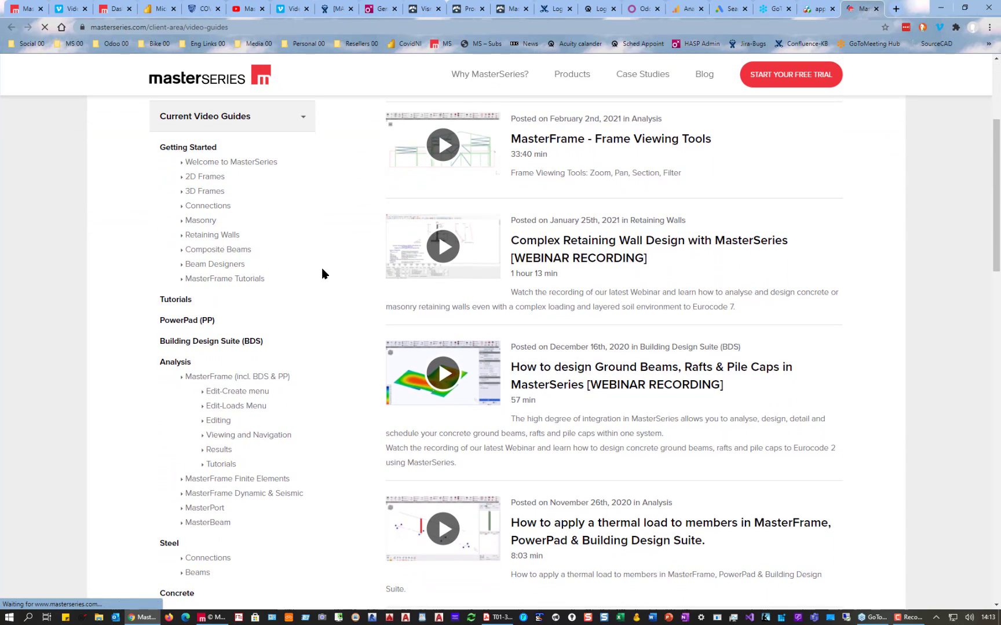
# Examine the list of current video guides, including the webinar recordings and the topic categories.
pyautogui.scroll(3, 312, 301)
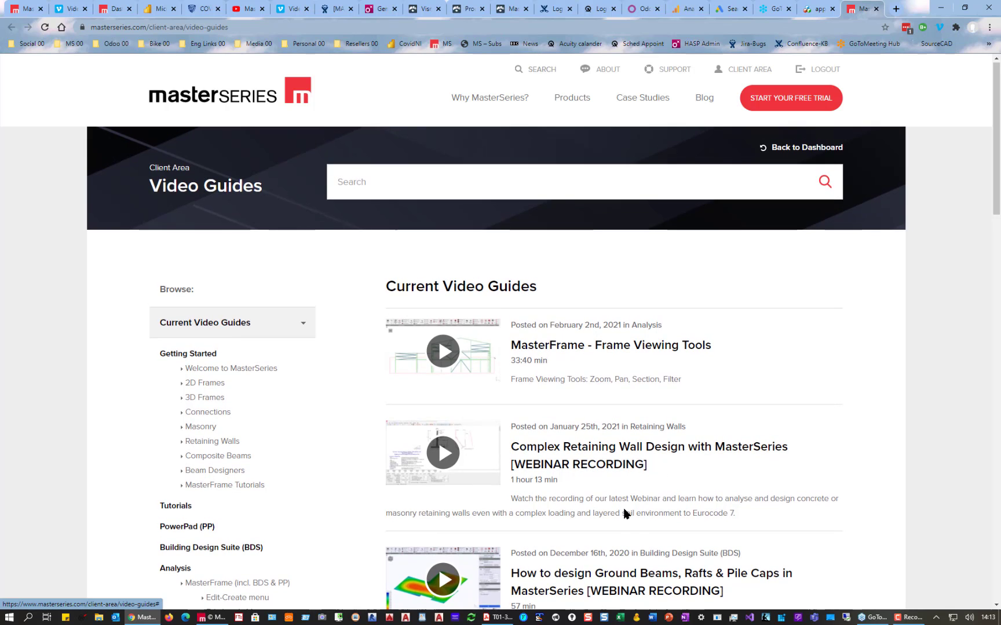
pyautogui.scroll(-4, 634, 531)
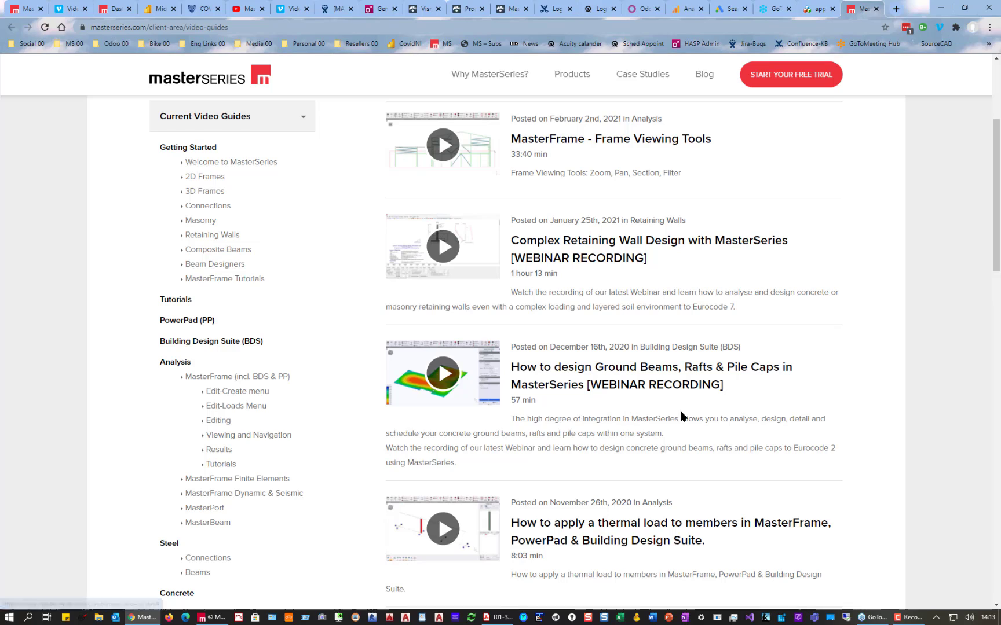
pyautogui.scroll(-5, 643, 519)
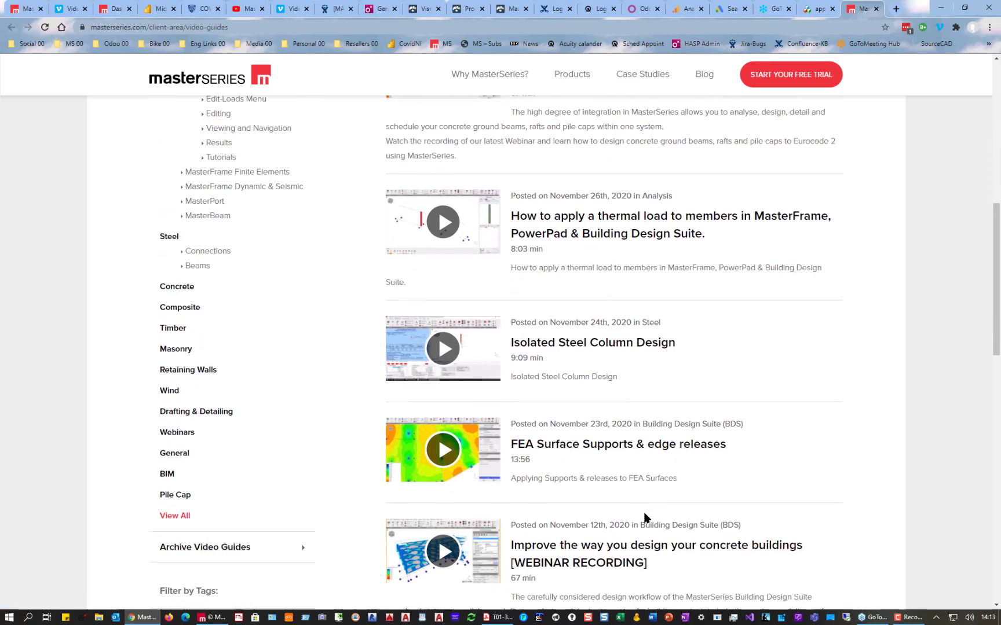
pyautogui.scroll(1, 646, 518)
pyautogui.scroll(-1, 519, 311)
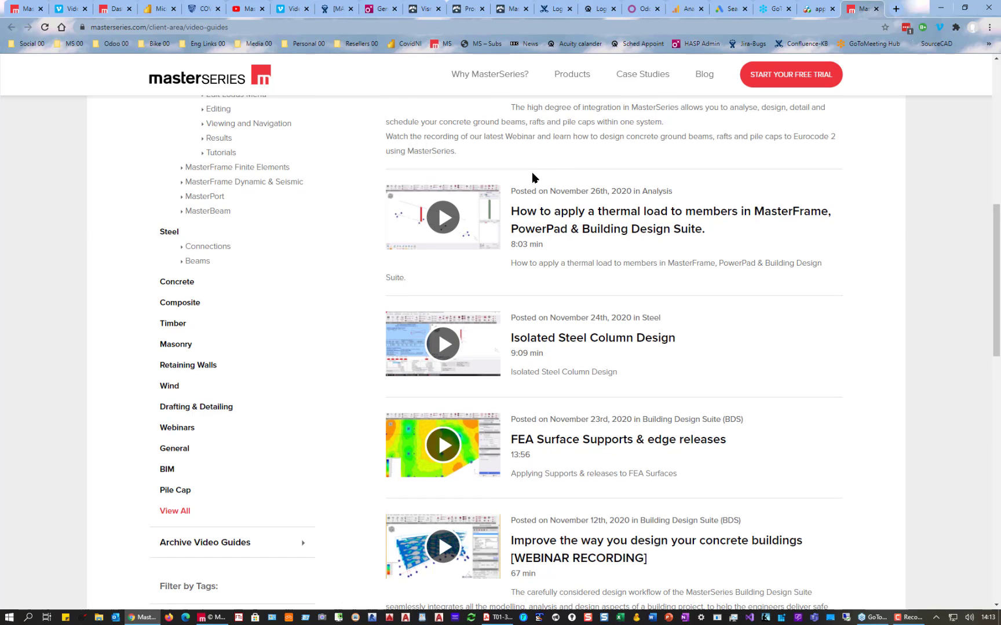
pyautogui.scroll(8, 532, 172)
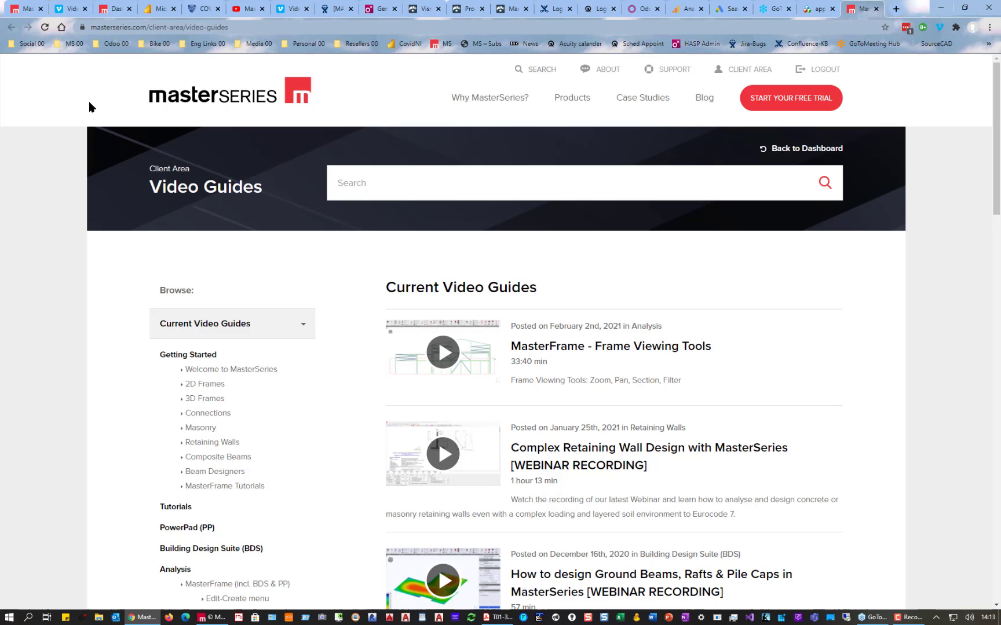
# Open the free trial registration form, set the country to Montserrat and autofill the contact details from a saved address.
pyautogui.click(790, 102)
pyautogui.click(501, 264)
pyautogui.click(467, 462)
pyautogui.click(477, 372)
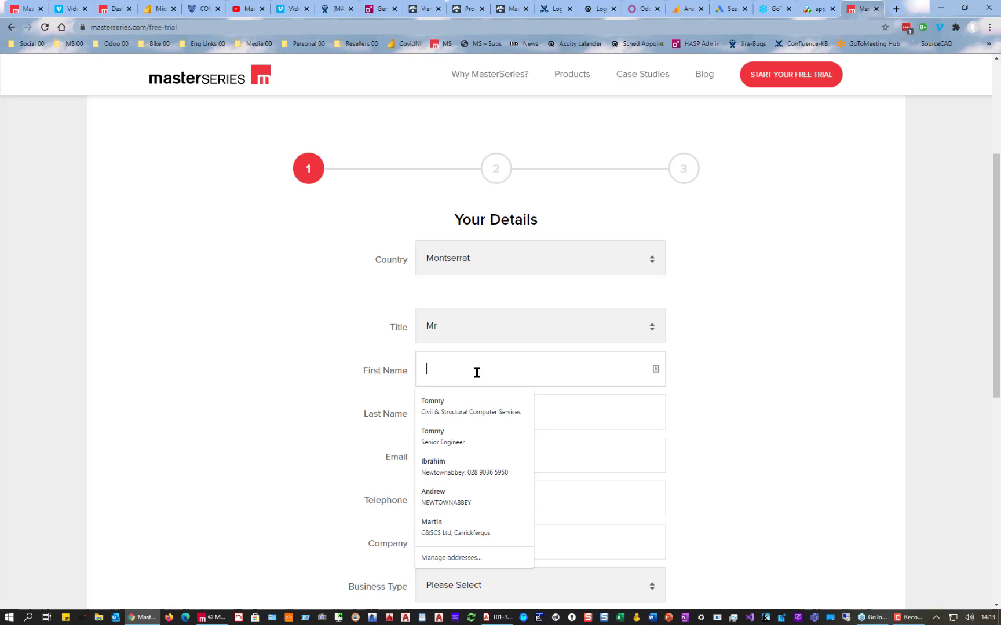
pyautogui.click(475, 413)
# Choose a business type in the registration details and continue to the product selection.
pyautogui.scroll(-4, 739, 403)
pyautogui.scroll(-4, 736, 405)
pyautogui.click(622, 245)
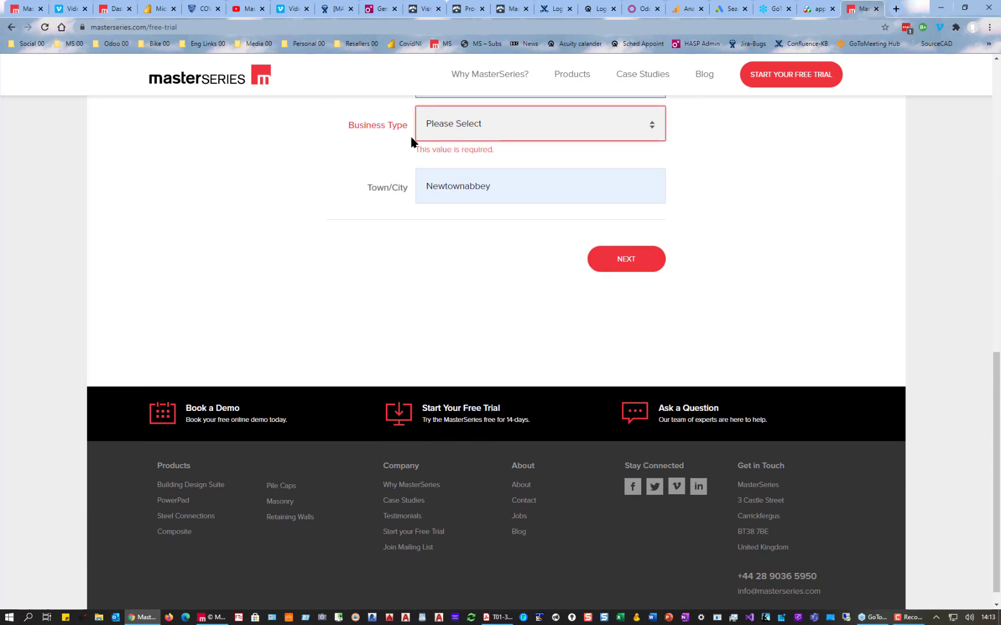
pyautogui.click(454, 136)
pyautogui.click(452, 182)
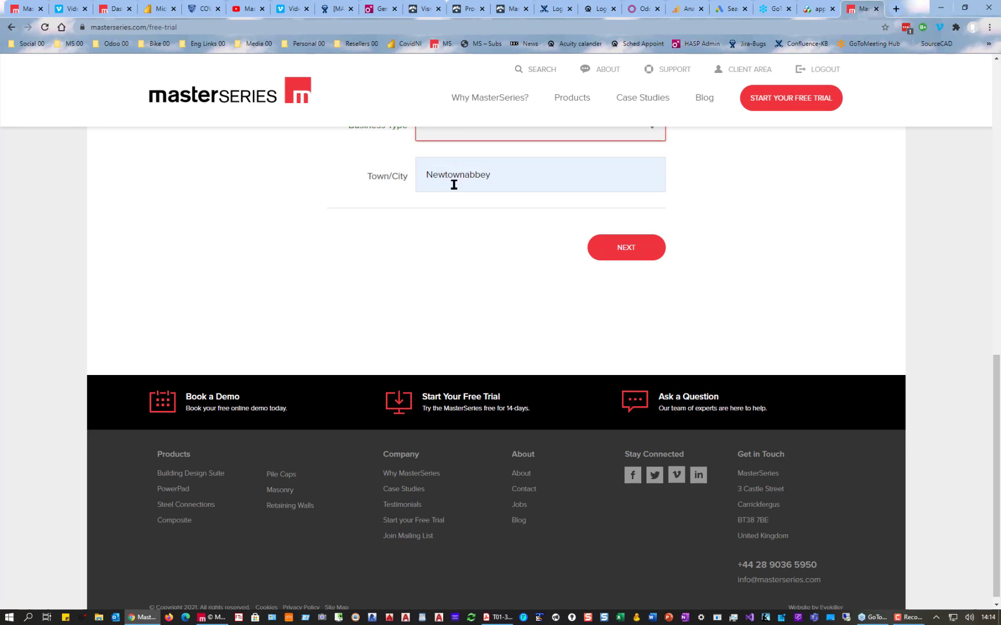
pyautogui.click(631, 254)
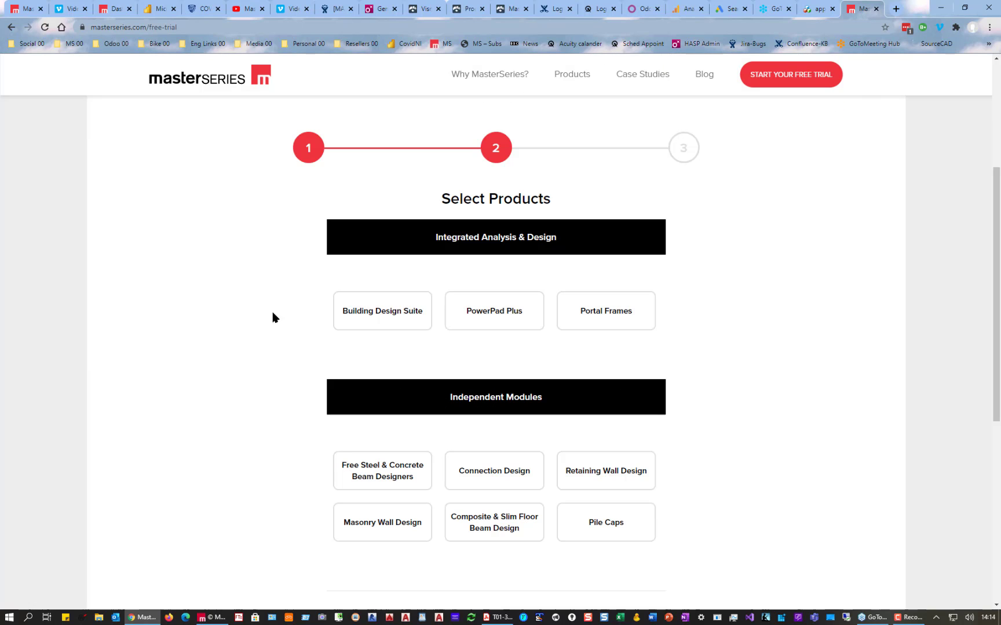
# Try the Portal Frames and Retaining Wall Design choices, keeping only PowerPad Plus selected as the free trial product.
pyautogui.click(602, 311)
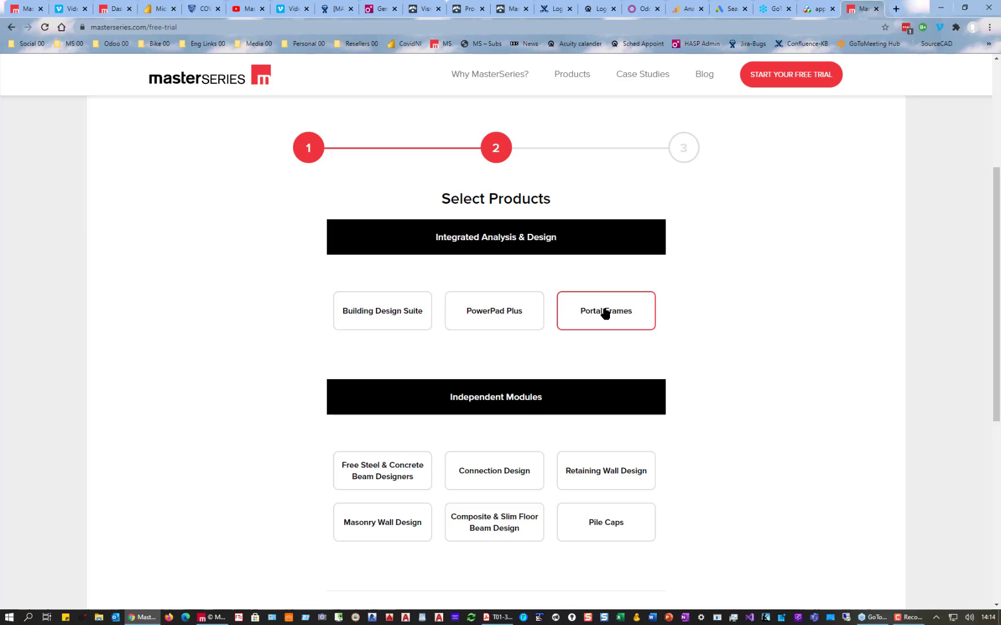
pyautogui.click(495, 316)
pyautogui.click(494, 317)
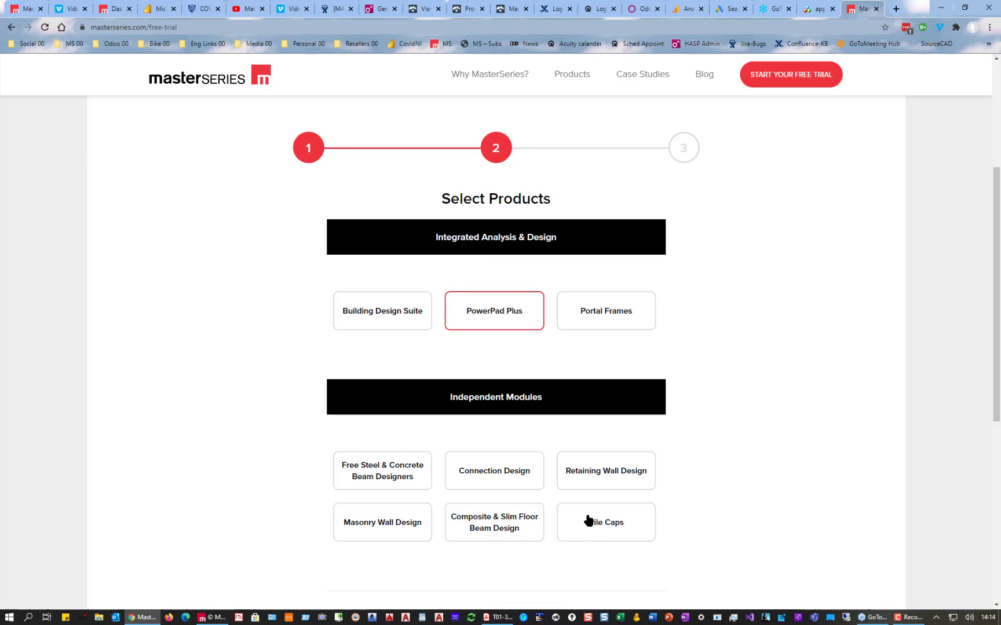
pyautogui.click(605, 474)
pyautogui.click(600, 479)
pyautogui.scroll(-6, 661, 223)
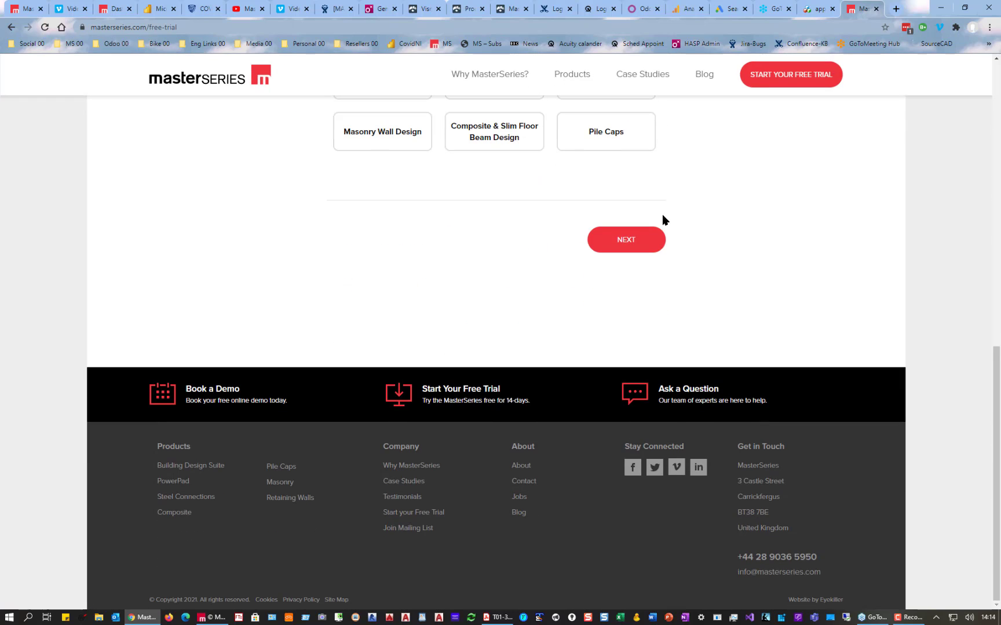
pyautogui.click(611, 249)
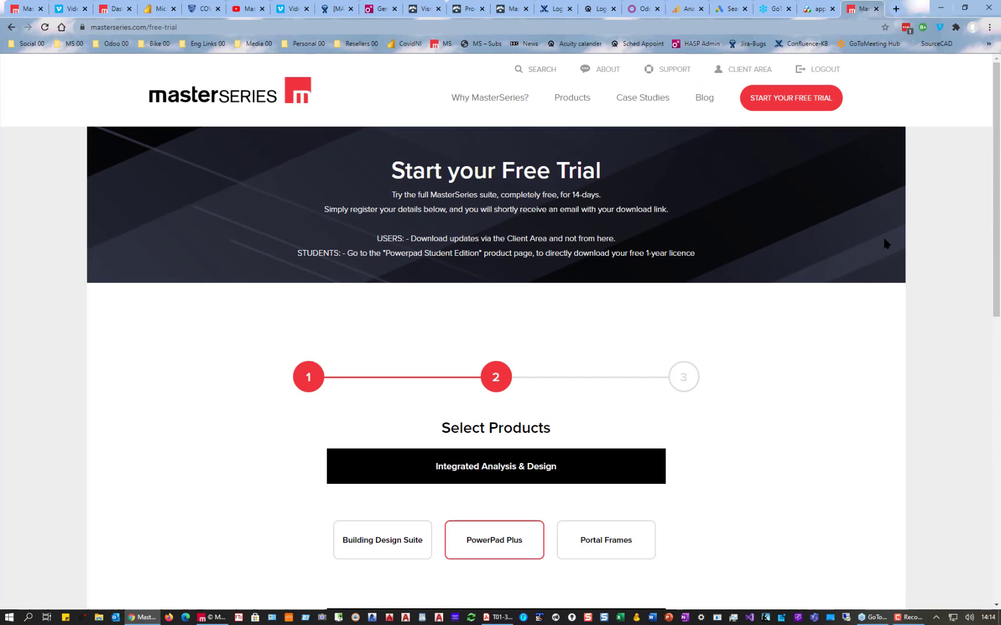